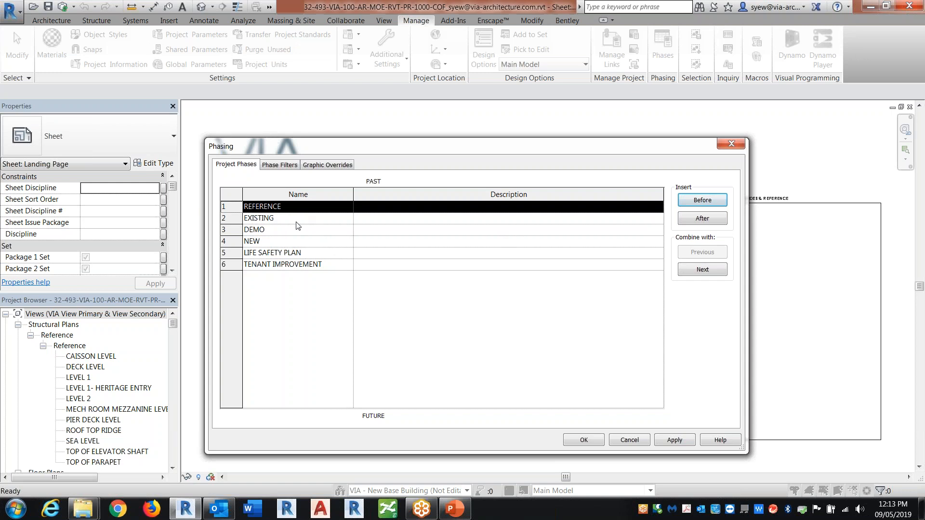
Review the order of the project phases in the Phasing dialog and close it
{"action": "left_click", "coordinate": [263, 220]}
{"action": "double_click", "coordinate": [272, 241]}
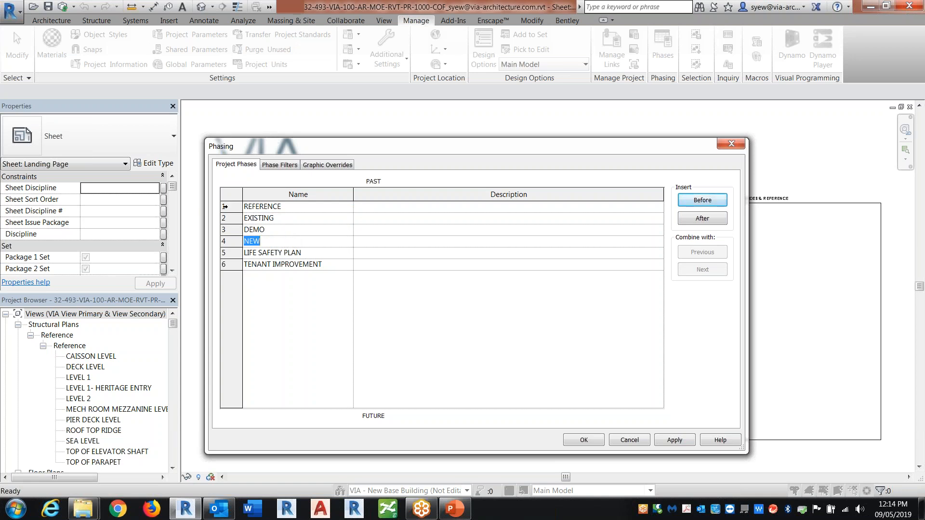
{"action": "left_click", "coordinate": [223, 206]}
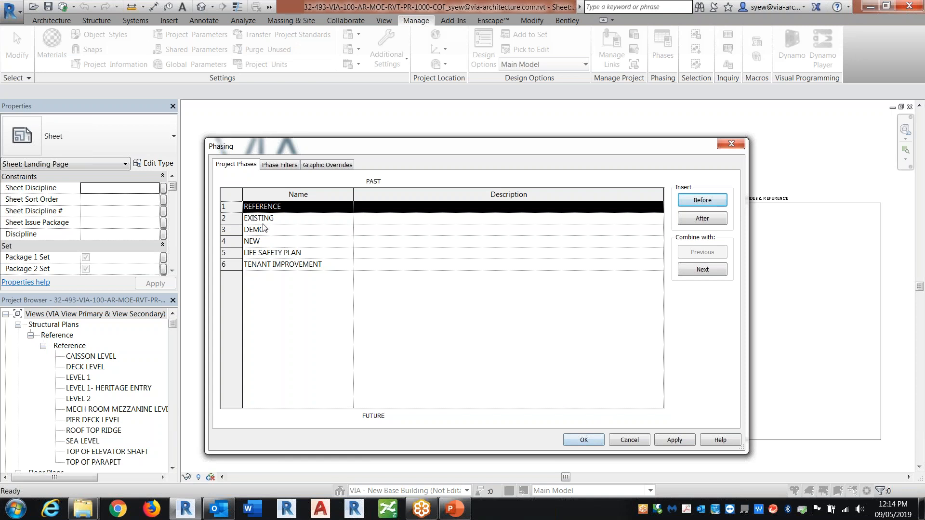
{"action": "left_click", "coordinate": [596, 439]}
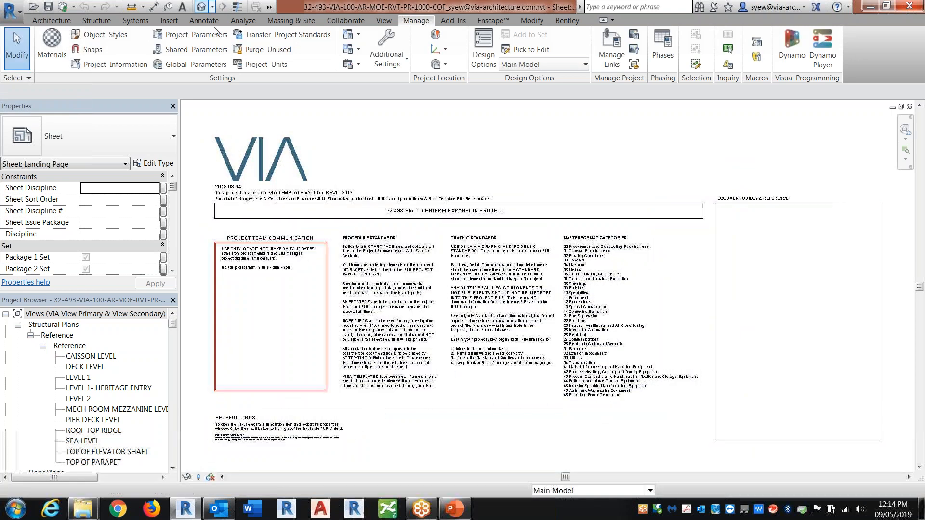
Open the default 3D view and set its phase to REFERENCE
{"action": "left_click", "coordinate": [201, 6]}
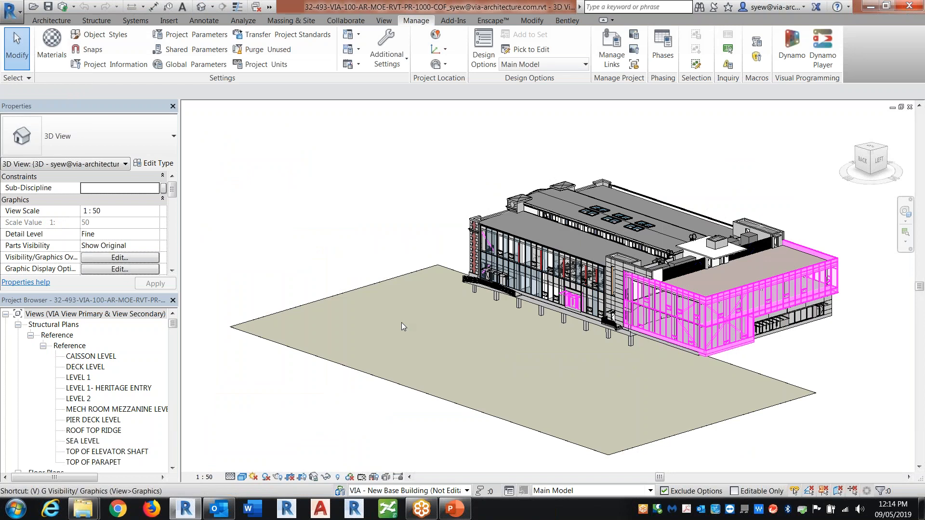
{"action": "scroll", "coordinate": [164, 263], "scroll_direction": "down", "scroll_amount": 5}
{"action": "scroll", "coordinate": [163, 263], "scroll_direction": "down", "scroll_amount": 2}
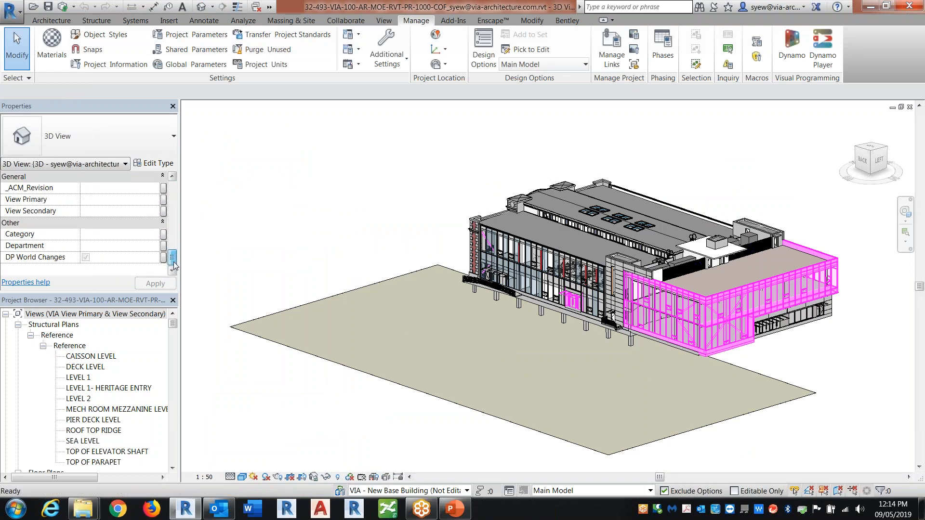
{"action": "scroll", "coordinate": [173, 246], "scroll_direction": "up", "scroll_amount": 4}
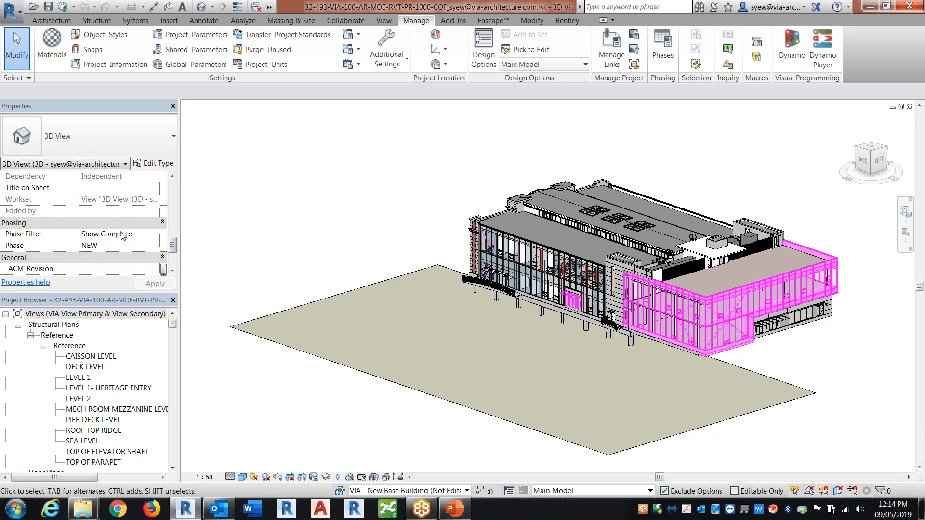
{"action": "left_click", "coordinate": [155, 247]}
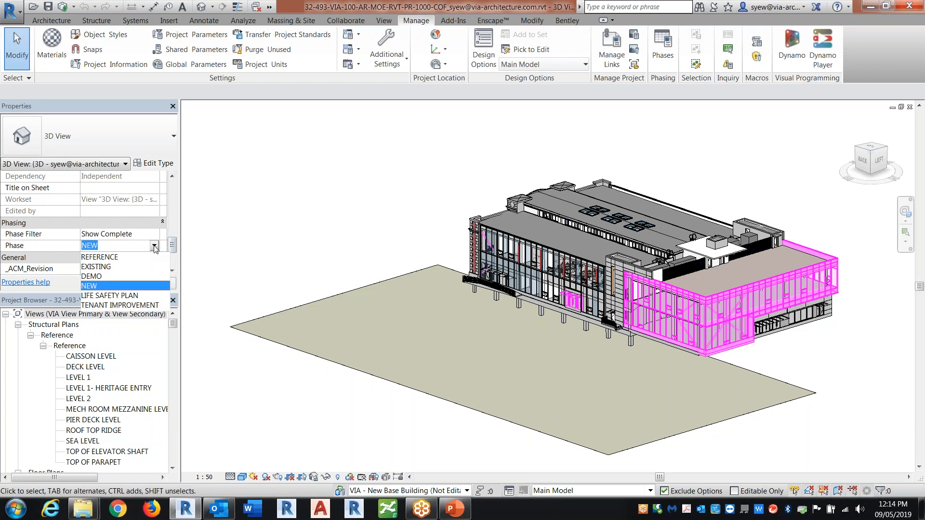
{"action": "left_click", "coordinate": [97, 257]}
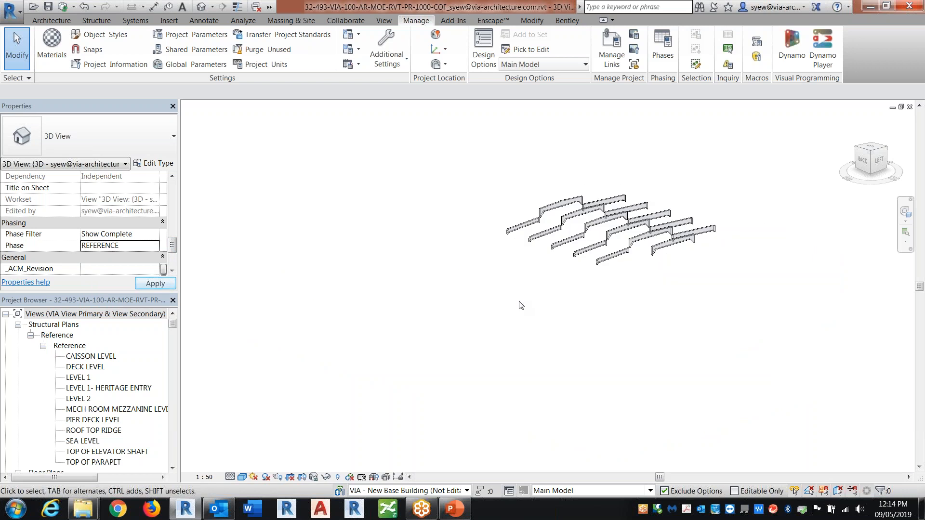
Find the wall holding the sample doors and examine its Phase Created and Phase Demolished settings
{"action": "middle_click_drag", "start_coordinate": [401, 337], "coordinate": [772, 248]}
{"action": "scroll", "coordinate": [764, 242], "scroll_direction": "down", "scroll_amount": 3}
{"action": "scroll", "coordinate": [763, 240], "scroll_direction": "down", "scroll_amount": 2}
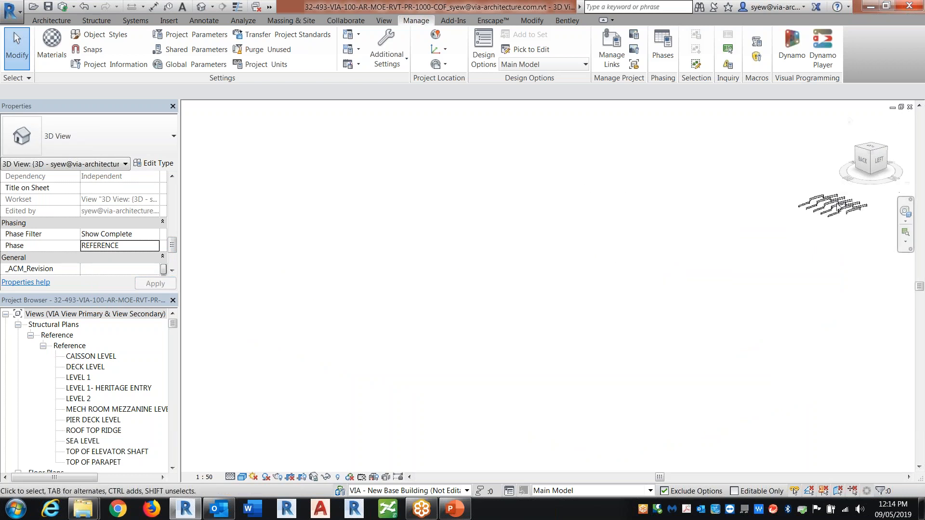
{"action": "middle_click_drag", "start_coordinate": [432, 266], "coordinate": [501, 245]}
{"action": "scroll", "coordinate": [484, 264], "scroll_direction": "down", "scroll_amount": 4}
{"action": "scroll", "coordinate": [549, 287], "scroll_direction": "down", "scroll_amount": 2}
{"action": "scroll", "coordinate": [679, 256], "scroll_direction": "up", "scroll_amount": 10}
{"action": "scroll", "coordinate": [622, 265], "scroll_direction": "up", "scroll_amount": 3}
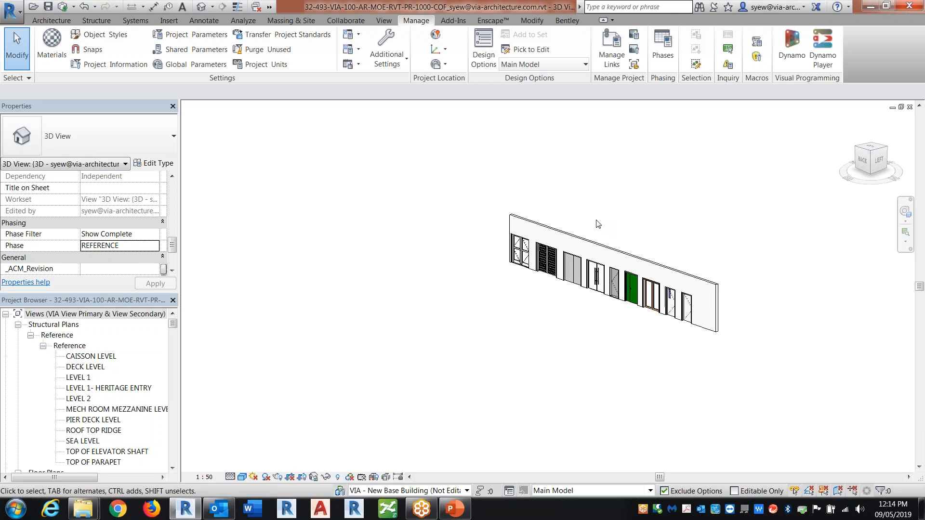
{"action": "left_click", "coordinate": [588, 244]}
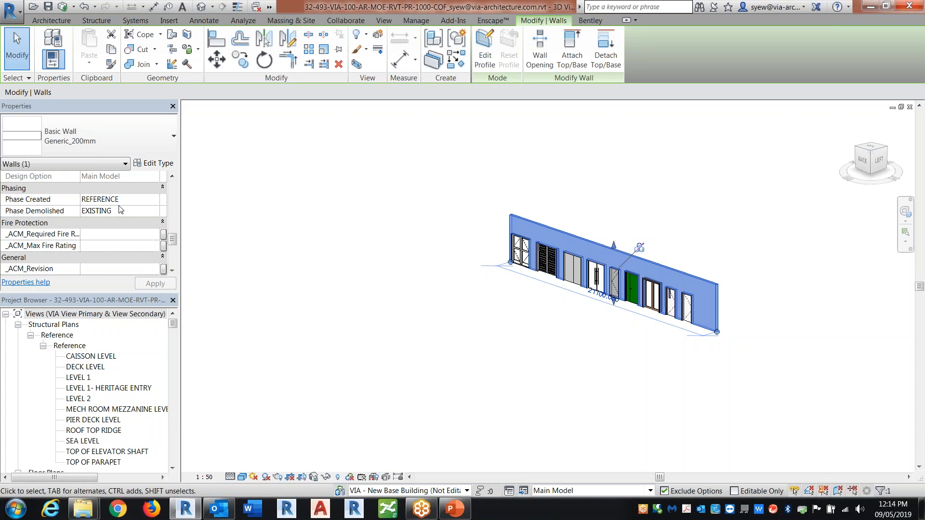
{"action": "left_click", "coordinate": [155, 210]}
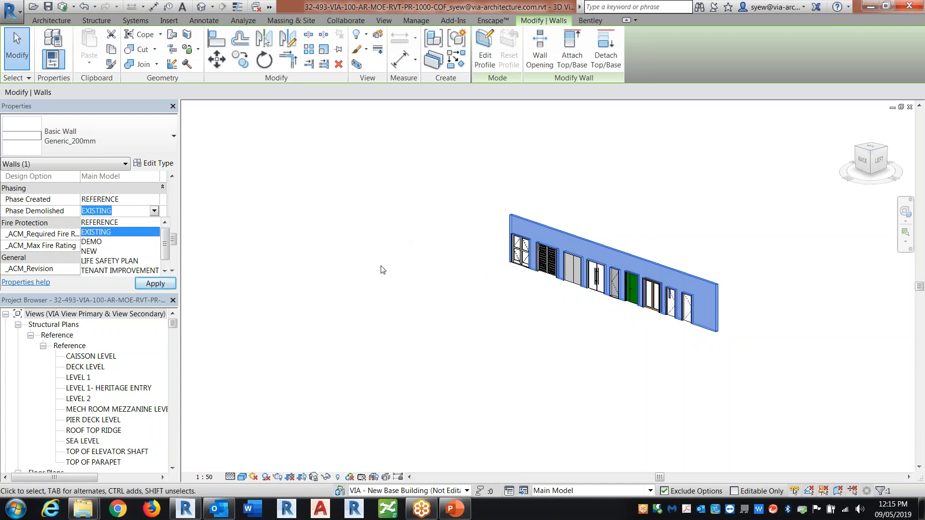
{"action": "key", "text": "Return"}
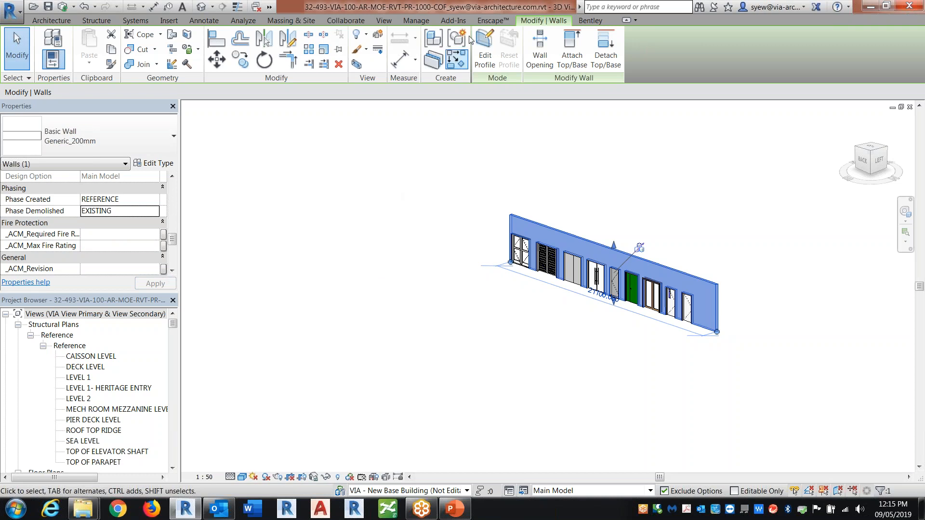
Review the project phase list through TENANT IMPROVEMENT and leave the Phasing dialog without changes
{"action": "left_click", "coordinate": [417, 21]}
{"action": "left_click", "coordinate": [662, 48]}
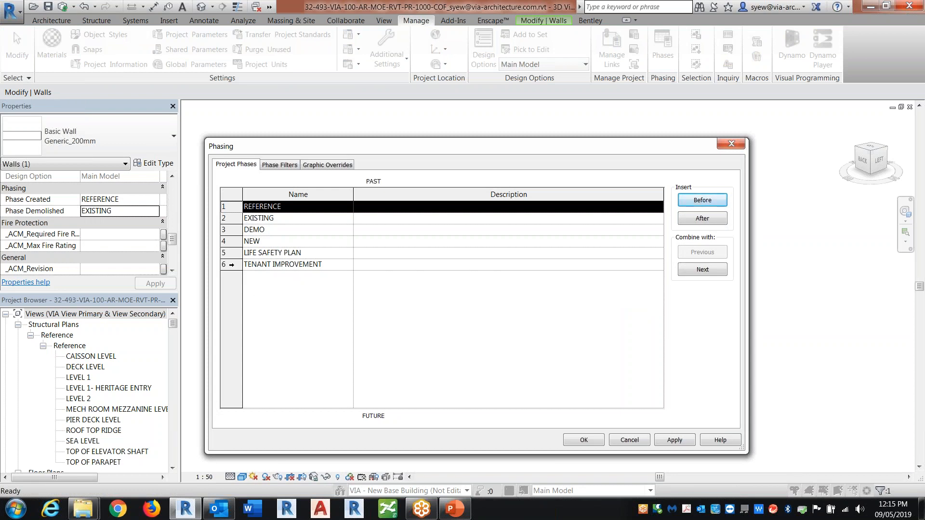
{"action": "left_click", "coordinate": [231, 265]}
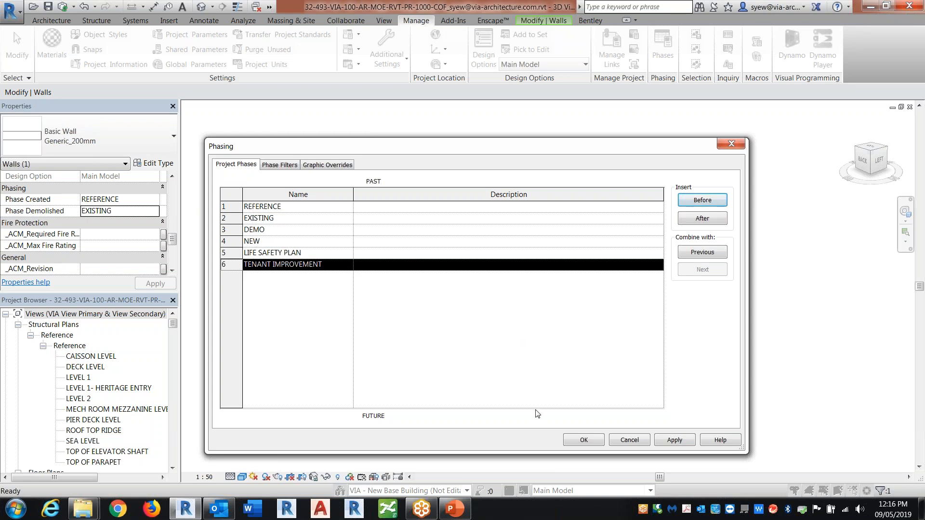
{"action": "left_click", "coordinate": [629, 439]}
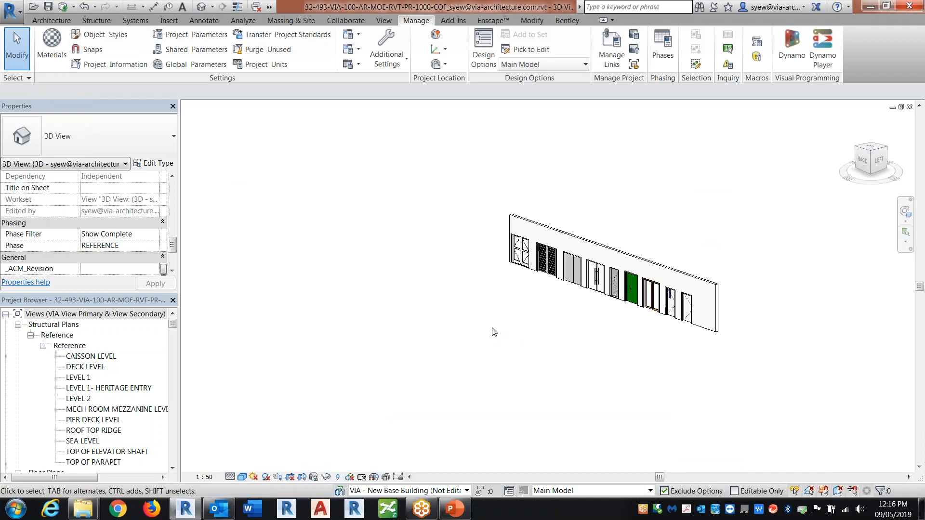
Duplicate the current personal 3D view in the Project Browser without detailing
{"action": "scroll", "coordinate": [534, 337], "scroll_direction": "down", "scroll_amount": 5}
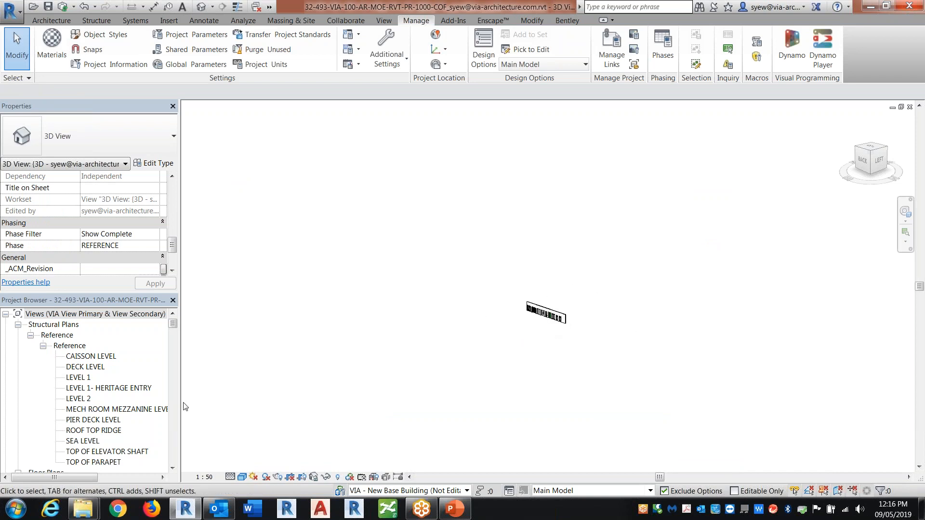
{"action": "left_click", "coordinate": [43, 346]}
{"action": "left_click", "coordinate": [31, 335]}
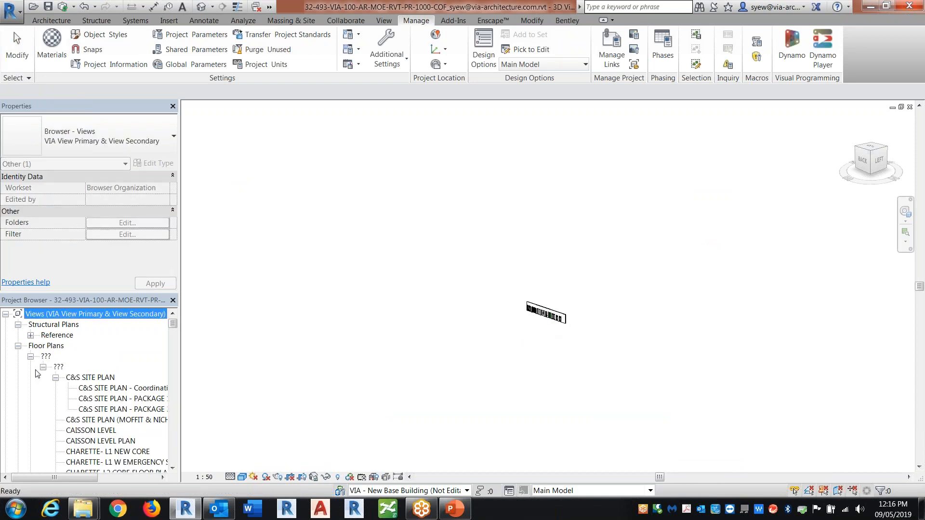
{"action": "left_click", "coordinate": [31, 356]}
{"action": "left_click", "coordinate": [18, 388]}
{"action": "scroll", "coordinate": [110, 396], "scroll_direction": "down", "scroll_amount": 10}
{"action": "right_click", "coordinate": [112, 387]}
{"action": "mouse_move", "coordinate": [202, 252]}
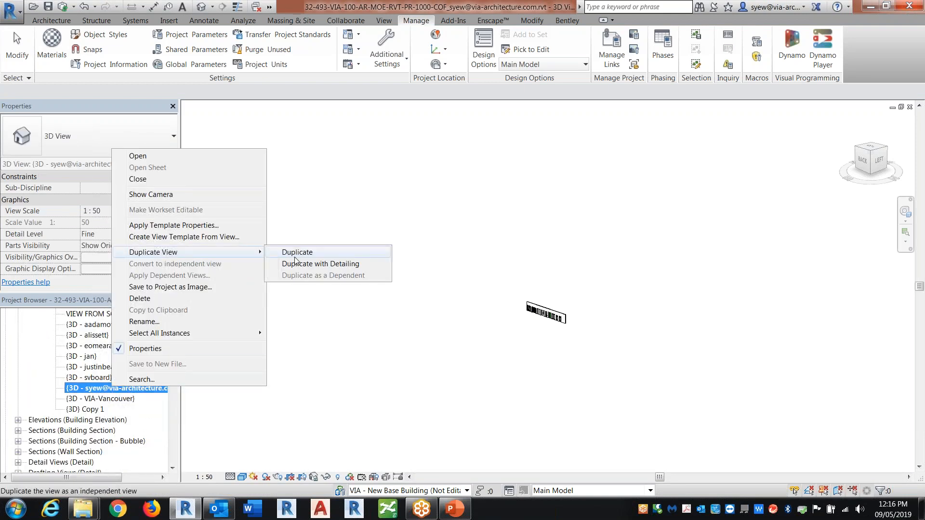
{"action": "left_click", "coordinate": [296, 253]}
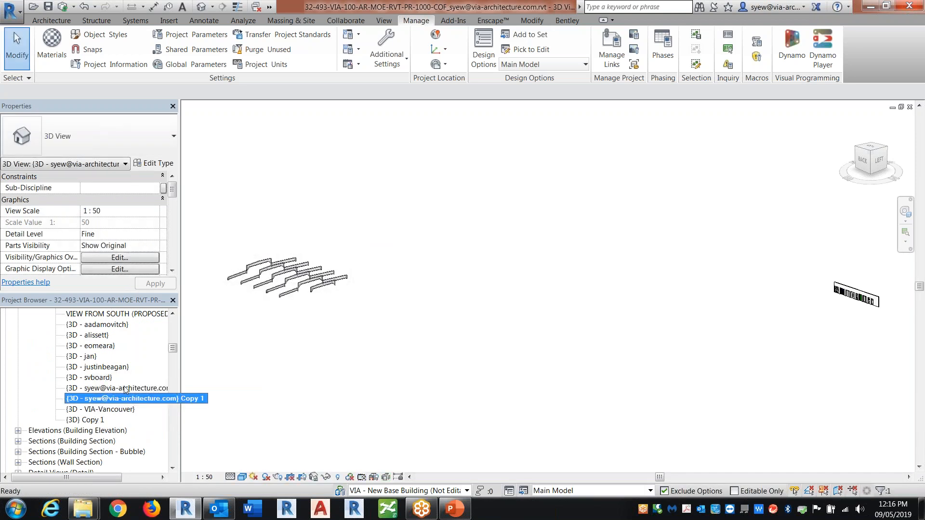
{"action": "right_click", "coordinate": [123, 386]}
{"action": "left_click", "coordinate": [144, 320]}
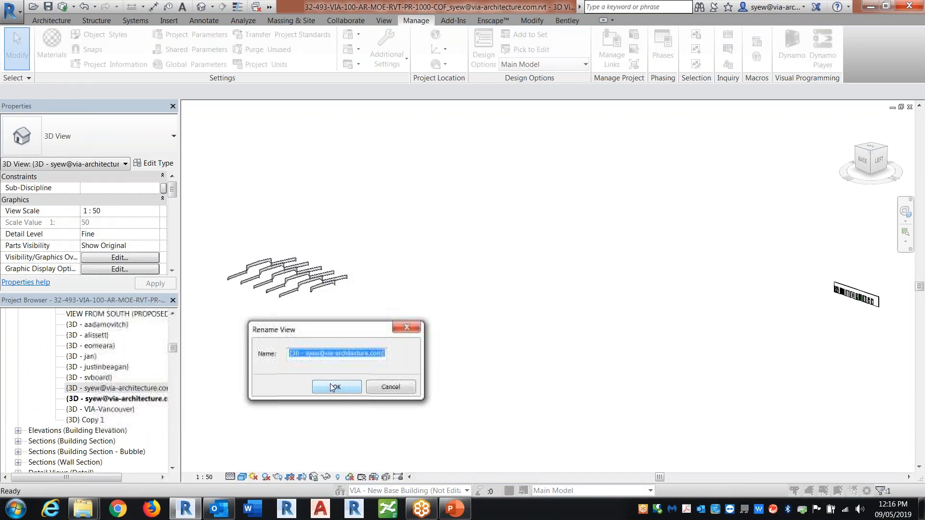
{"action": "left_click", "coordinate": [333, 387]}
Duplicate the copied 3D view once more to get a second copy
{"action": "right_click", "coordinate": [142, 398]}
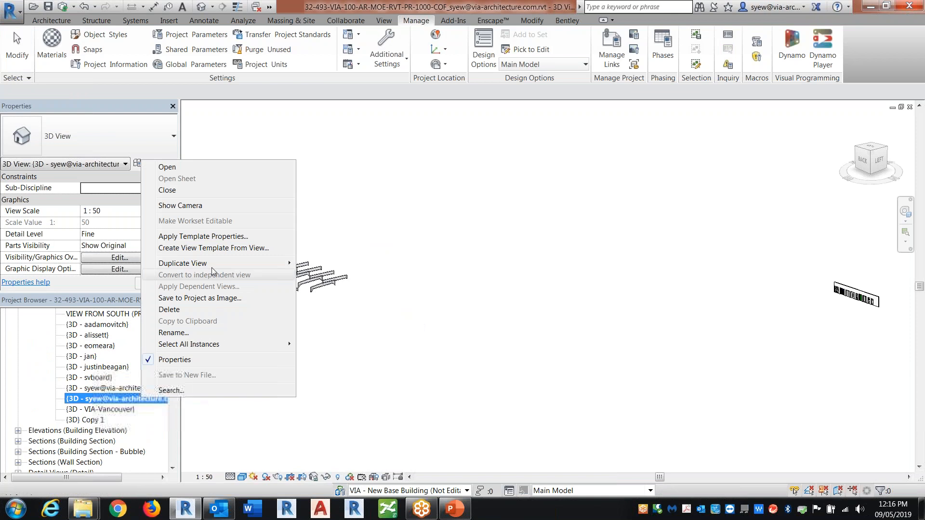
{"action": "mouse_move", "coordinate": [199, 263]}
{"action": "left_click", "coordinate": [311, 265]}
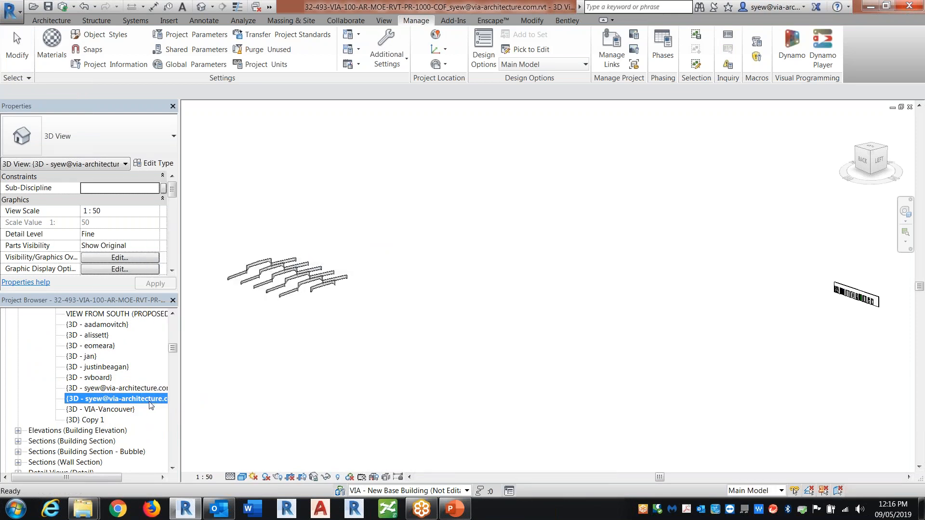
Rename the first copy of the 3D view as "3d with extension"
{"action": "right_click", "coordinate": [151, 400]}
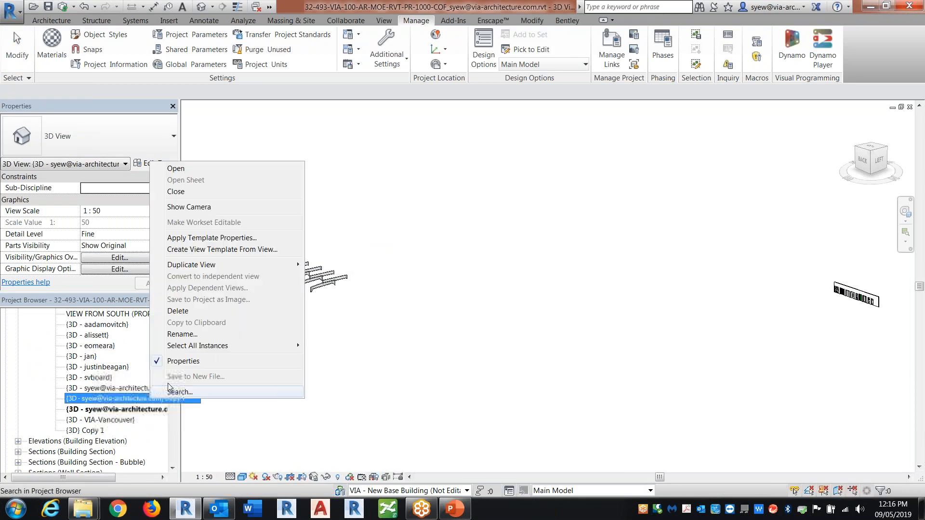
{"action": "left_click", "coordinate": [185, 332]}
{"action": "left_click_drag", "start_coordinate": [312, 353], "coordinate": [490, 345]}
{"action": "key", "text": "BackSpace"}
{"action": "key", "text": "BackSpace"}
{"action": "key", "text": "BackSpace"}
{"action": "key", "text": "BackSpace"}
{"action": "key", "text": "BackSpace"}
{"action": "key", "text": "BackSpace"}
{"action": "key", "text": "BackSpace"}
{"action": "key", "text": "BackSpace"}
{"action": "key", "text": "BackSpace"}
{"action": "key", "text": "BackSpace"}
{"action": "key", "text": "BackSpace"}
{"action": "key", "text": "BackSpace"}
{"action": "key", "text": "BackSpace"}
{"action": "key", "text": "BackSpace"}
{"action": "key", "text": "BackSpace"}
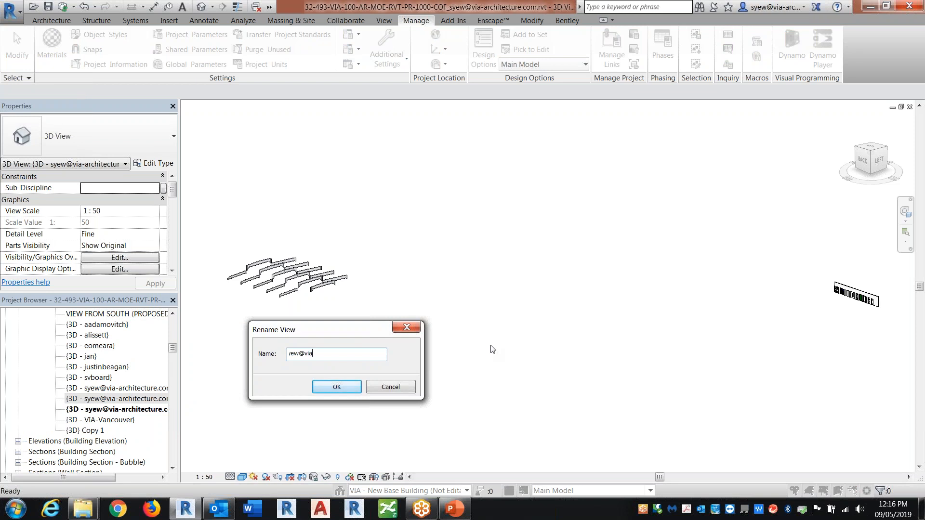
{"action": "type", "text": "3d with extension"}
{"action": "key", "text": "Return"}
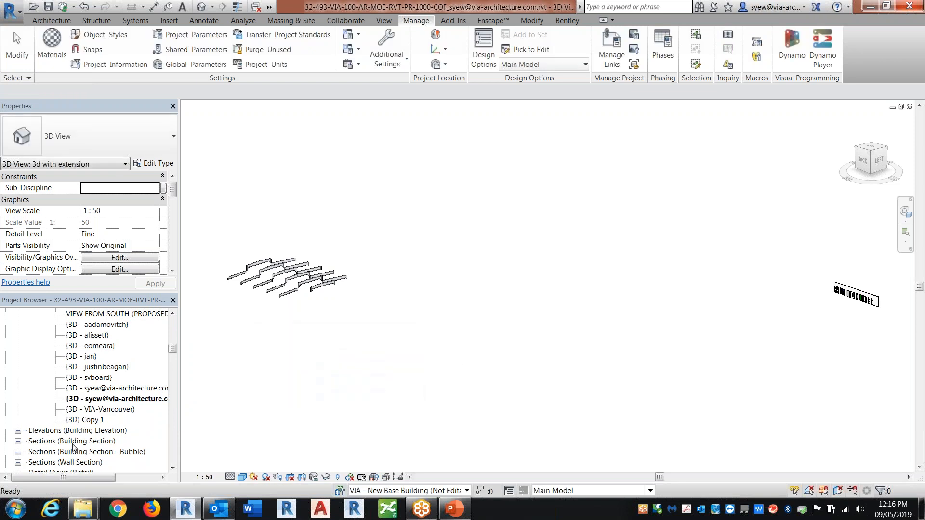
Rename the second copy of the 3D view as "3d without extension"
{"action": "right_click", "coordinate": [120, 400]}
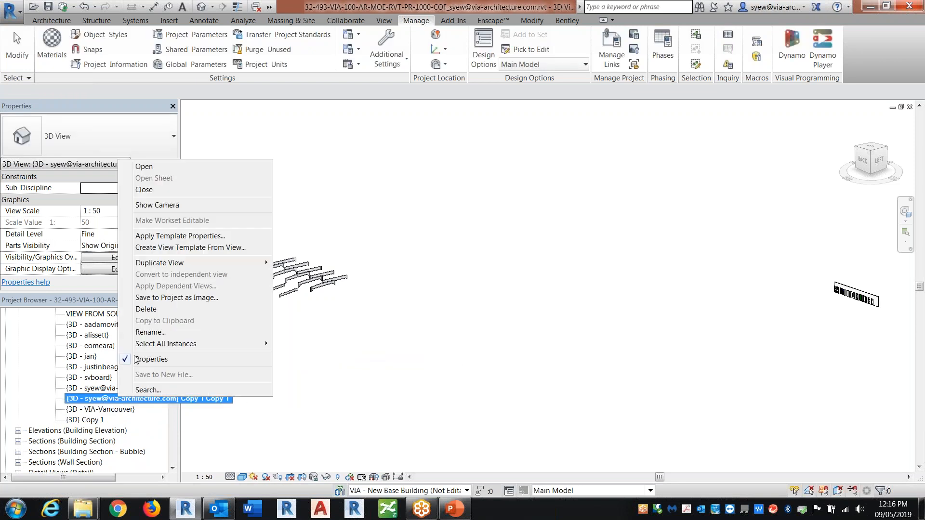
{"action": "left_click", "coordinate": [156, 331]}
{"action": "type", "text": "3d without extension"}
{"action": "key", "text": "Return"}
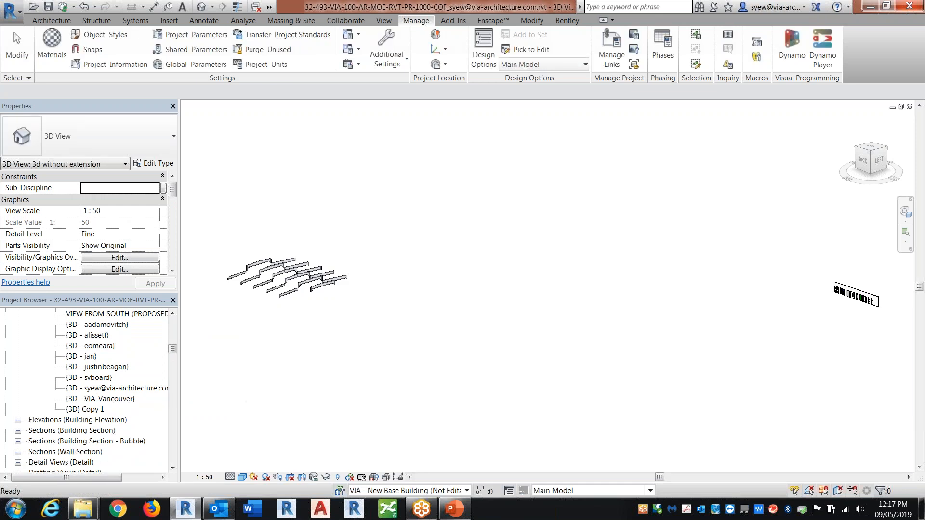
Open the "3d with extension" view and set its phase to NEW
{"action": "left_click_drag", "start_coordinate": [172, 348], "coordinate": [172, 338]}
{"action": "scroll", "coordinate": [116, 355], "scroll_direction": "up", "scroll_amount": 5}
{"action": "double_click", "coordinate": [101, 349]}
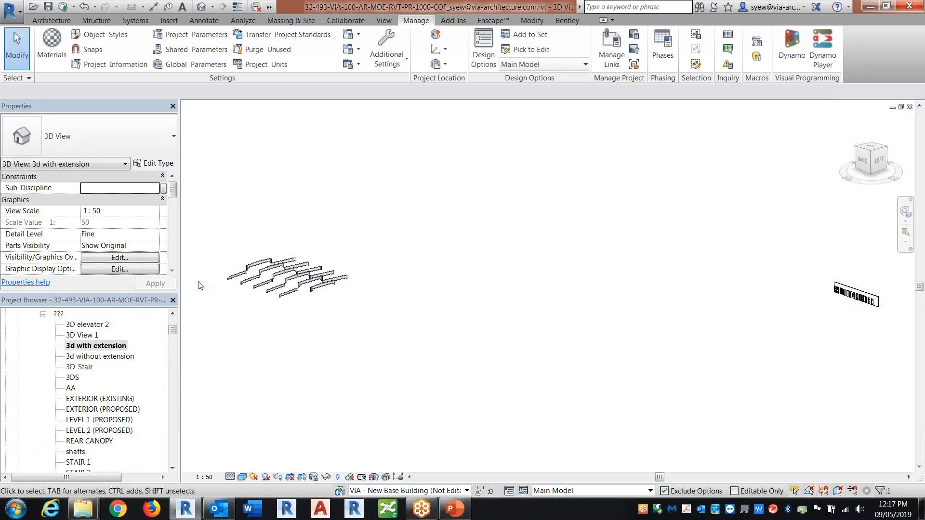
{"action": "scroll", "coordinate": [159, 216], "scroll_direction": "down", "scroll_amount": 10}
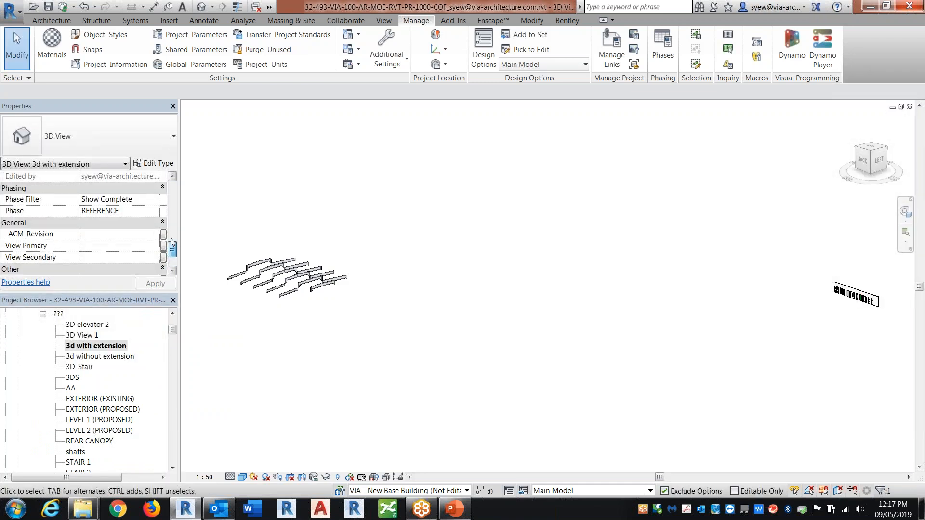
{"action": "left_click", "coordinate": [154, 211]}
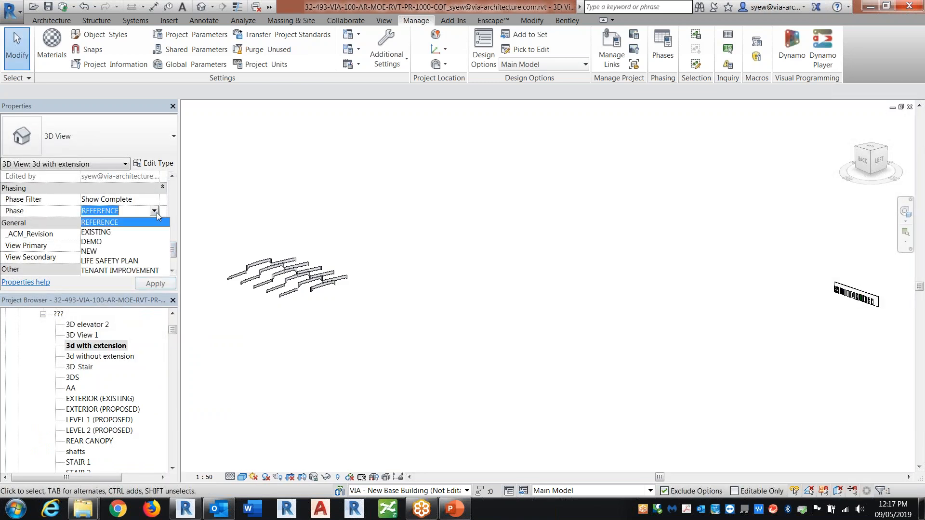
{"action": "left_click", "coordinate": [96, 251]}
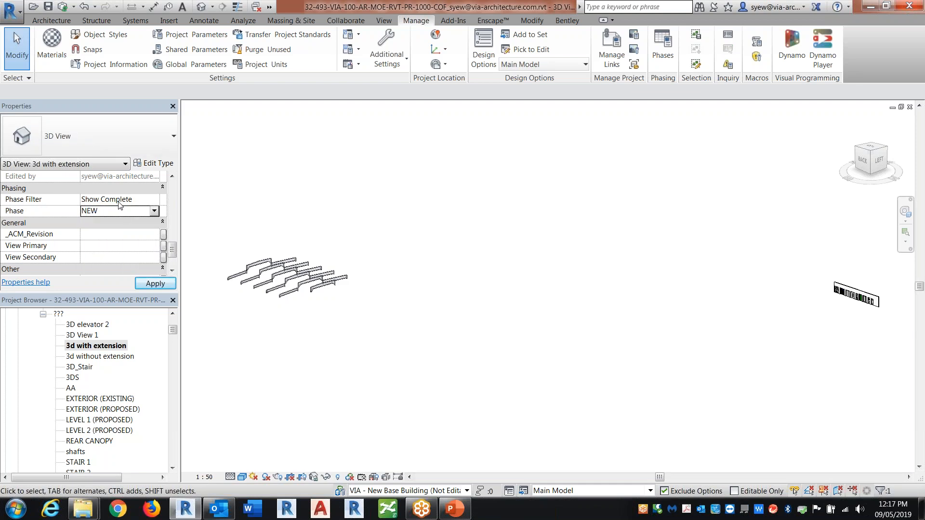
{"action": "left_click", "coordinate": [423, 315]}
{"action": "scroll", "coordinate": [393, 329], "scroll_direction": "up", "scroll_amount": 5}
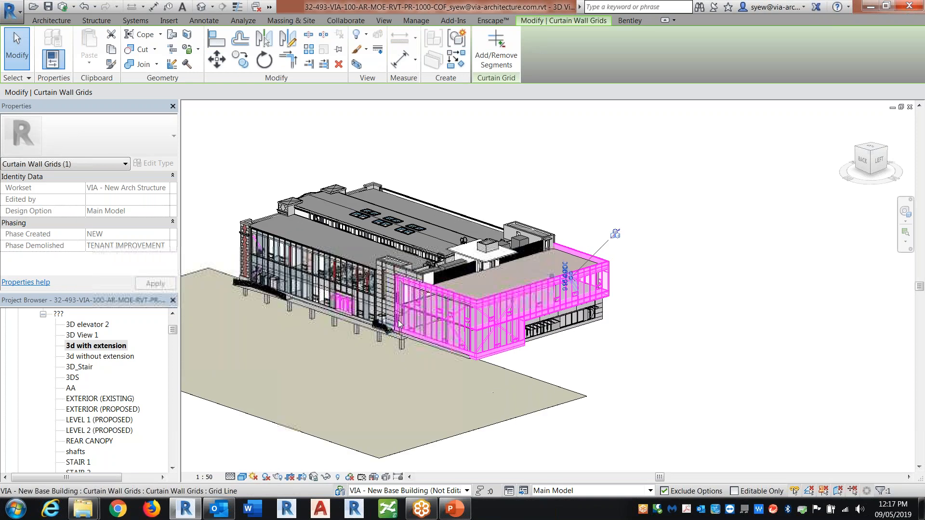
{"action": "key", "text": "Escape"}
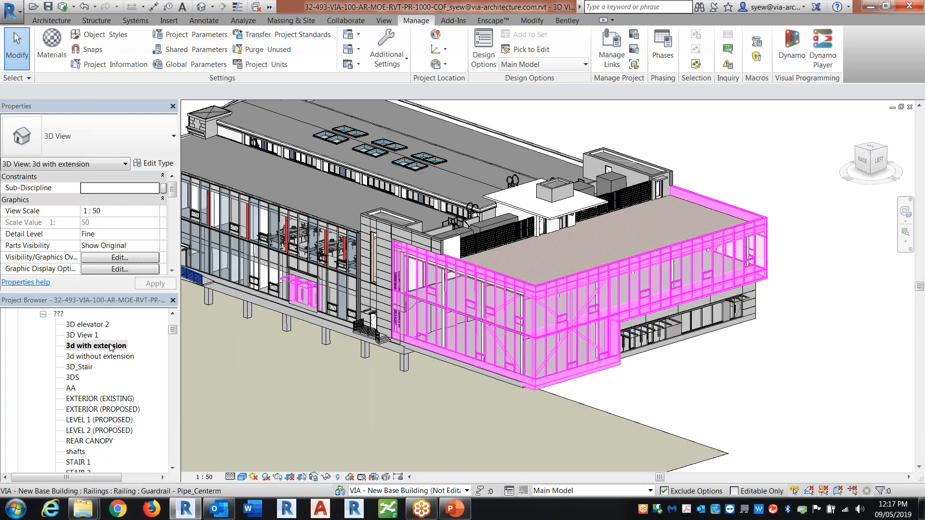
Set the phase filter of the "3d with extension" view to Show All and inspect the building's facade
{"action": "left_click_drag", "start_coordinate": [172, 189], "coordinate": [170, 224]}
{"action": "scroll", "coordinate": [164, 234], "scroll_direction": "down", "scroll_amount": 5}
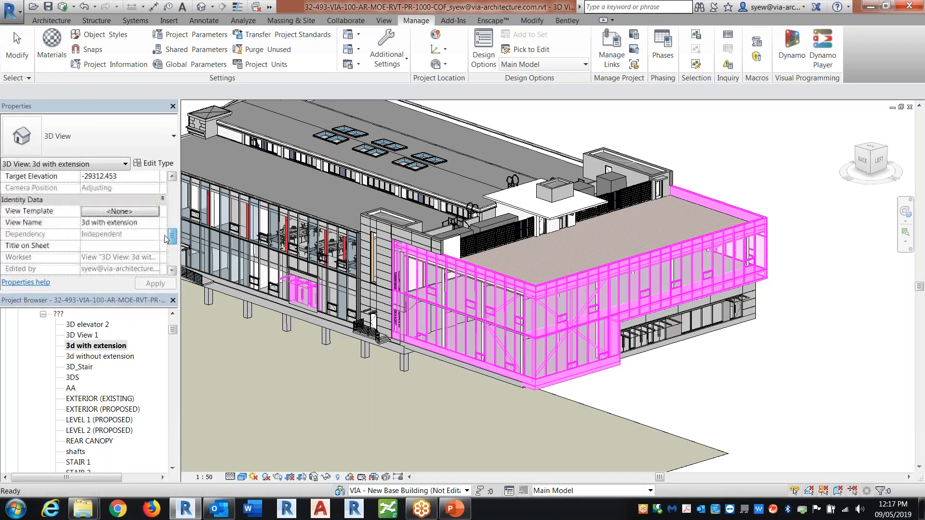
{"action": "left_click", "coordinate": [154, 223]}
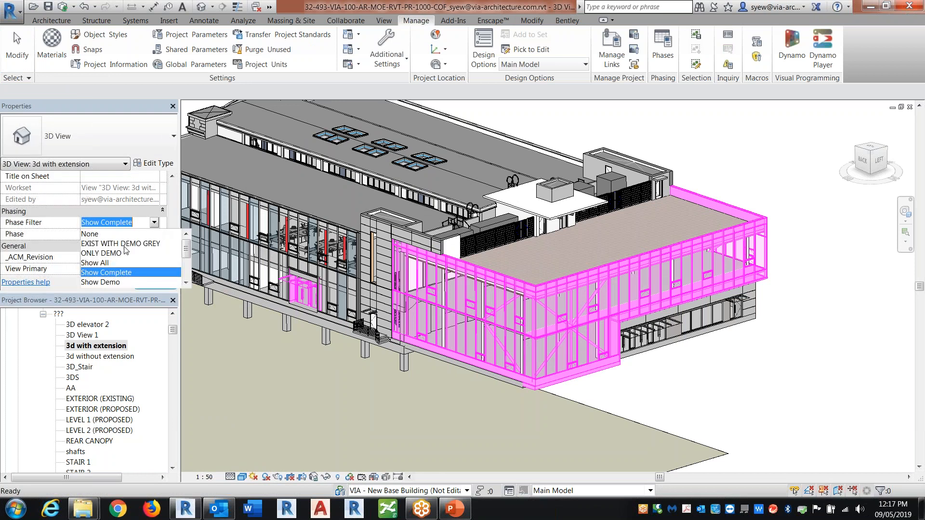
{"action": "left_click", "coordinate": [98, 263]}
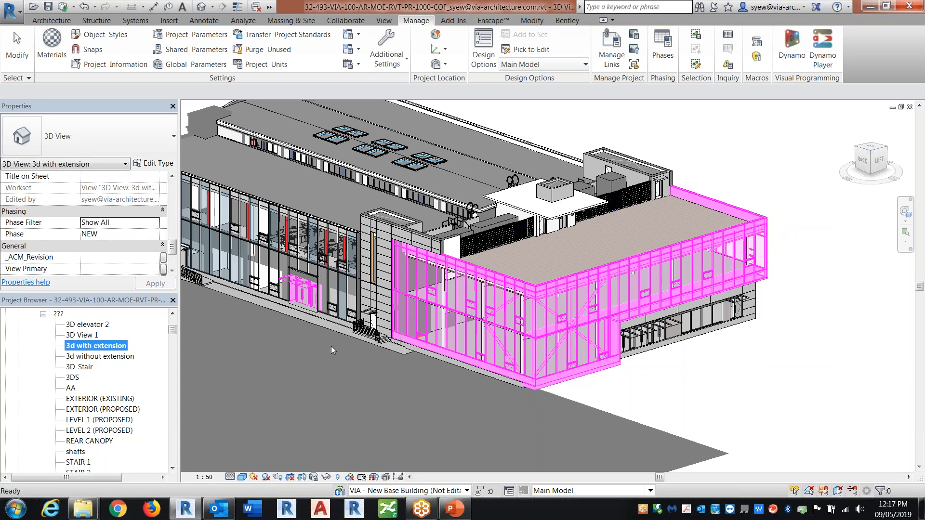
{"action": "left_click", "coordinate": [322, 362]}
{"action": "middle_click_drag", "start_coordinate": [399, 368], "coordinate": [400, 367]}
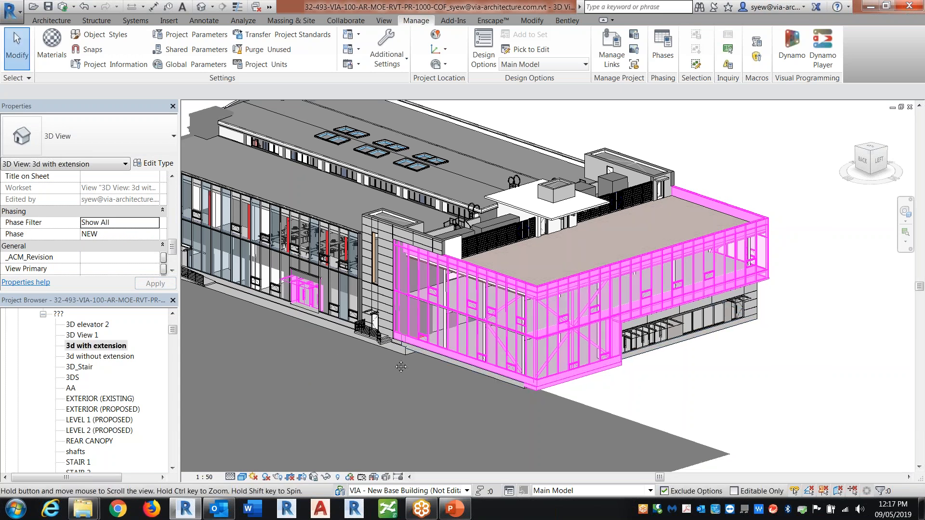
{"action": "scroll", "coordinate": [337, 276], "scroll_direction": "up", "scroll_amount": 6}
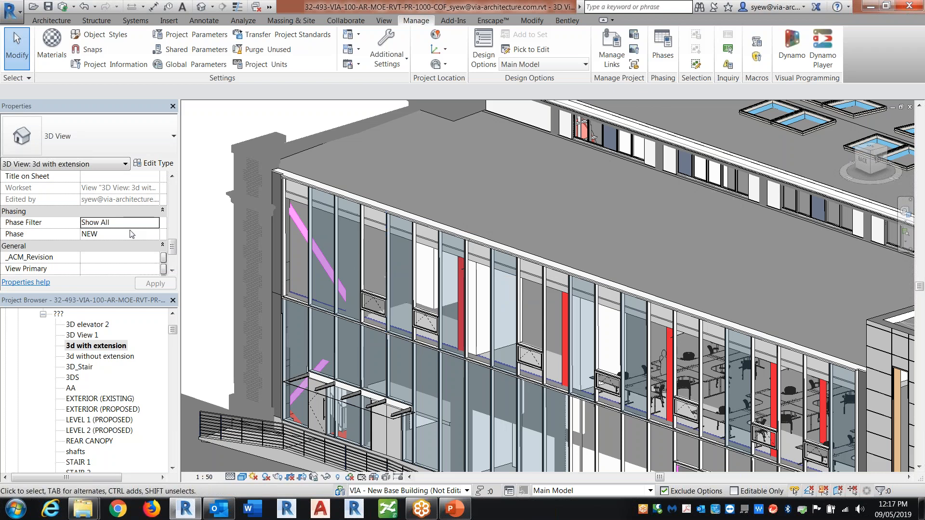
Set the phase filter of the "3d with extension" view back to Show Complete
{"action": "left_click", "coordinate": [157, 226]}
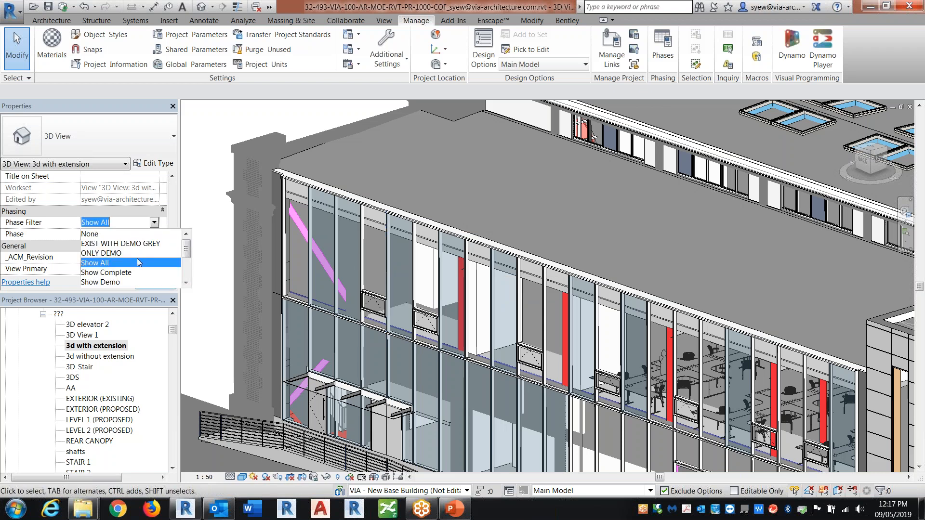
{"action": "left_click", "coordinate": [113, 275]}
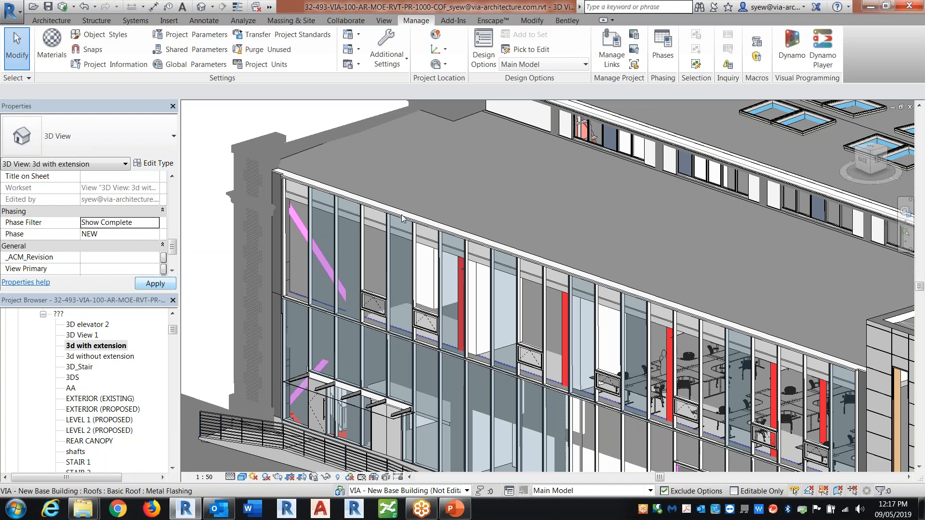
{"action": "scroll", "coordinate": [622, 286], "scroll_direction": "down", "scroll_amount": 4}
{"action": "middle_click_drag", "start_coordinate": [646, 287], "coordinate": [497, 164]}
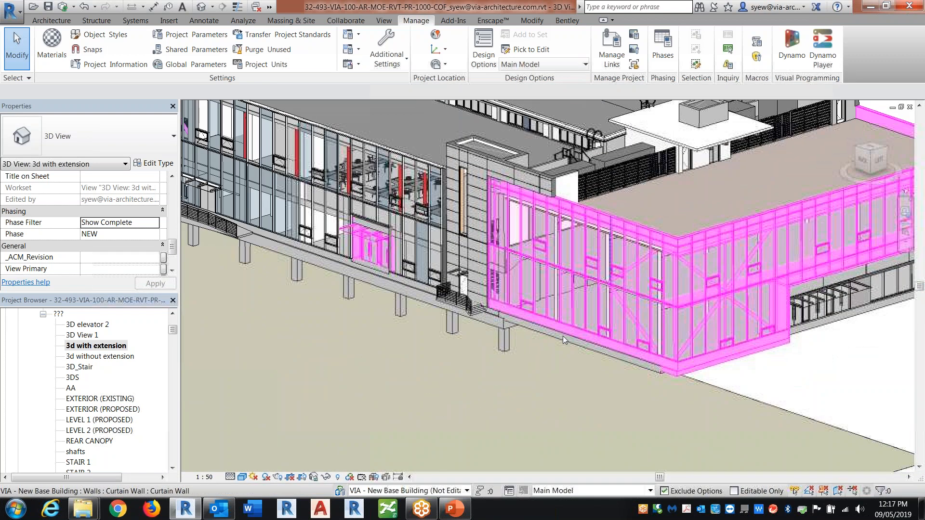
{"action": "scroll", "coordinate": [563, 389], "scroll_direction": "up", "scroll_amount": 2}
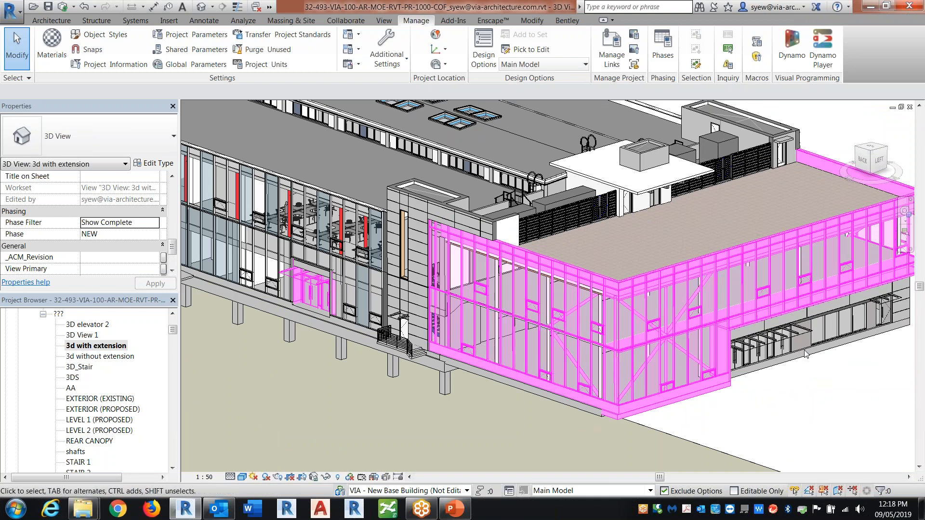
Remove the "DP World Changes" filter from the visibility/graphic overrides of the "3d with extension" view
{"action": "key", "text": "v"}
{"action": "key", "text": "g"}
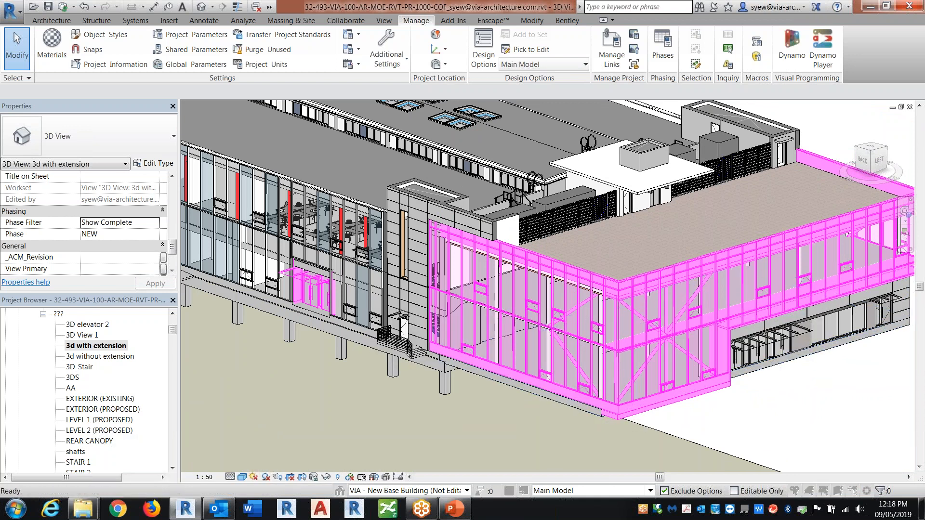
{"action": "left_click", "coordinate": [565, 130]}
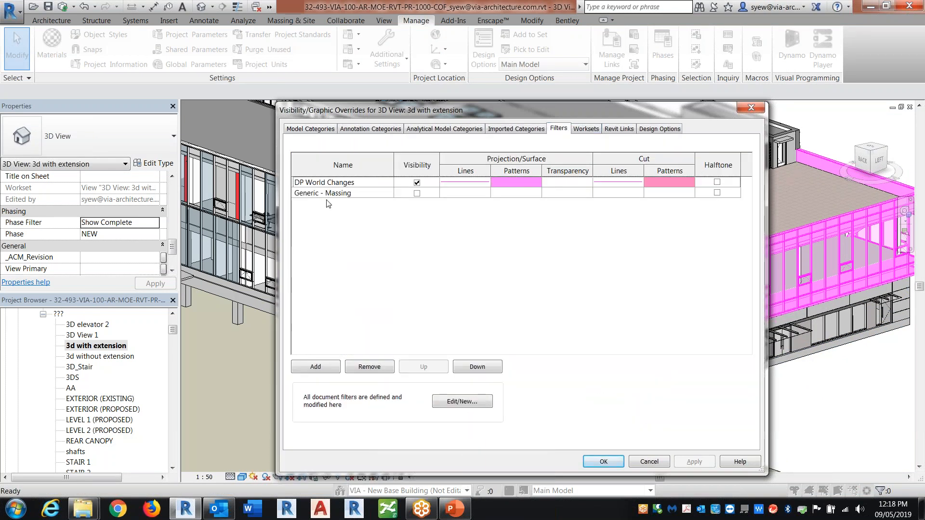
{"action": "left_click", "coordinate": [339, 187]}
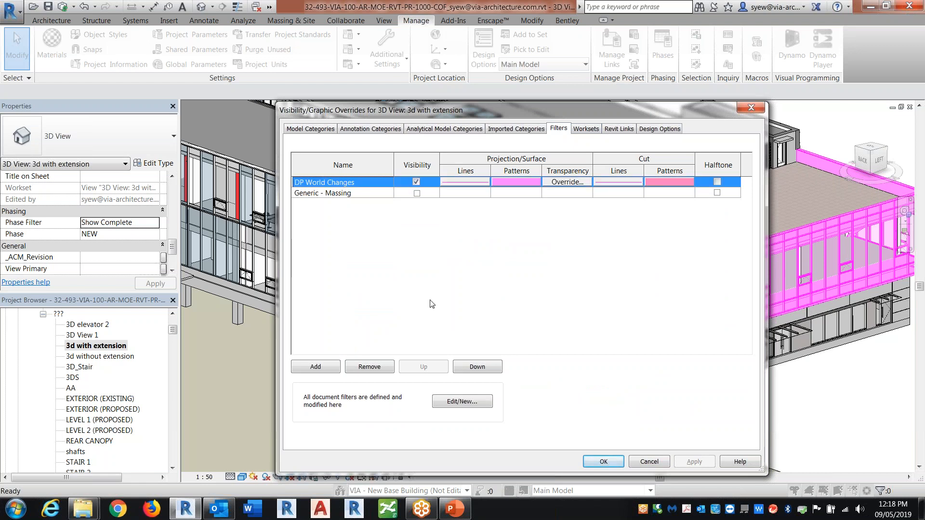
{"action": "left_click", "coordinate": [369, 367]}
{"action": "left_click", "coordinate": [602, 462]}
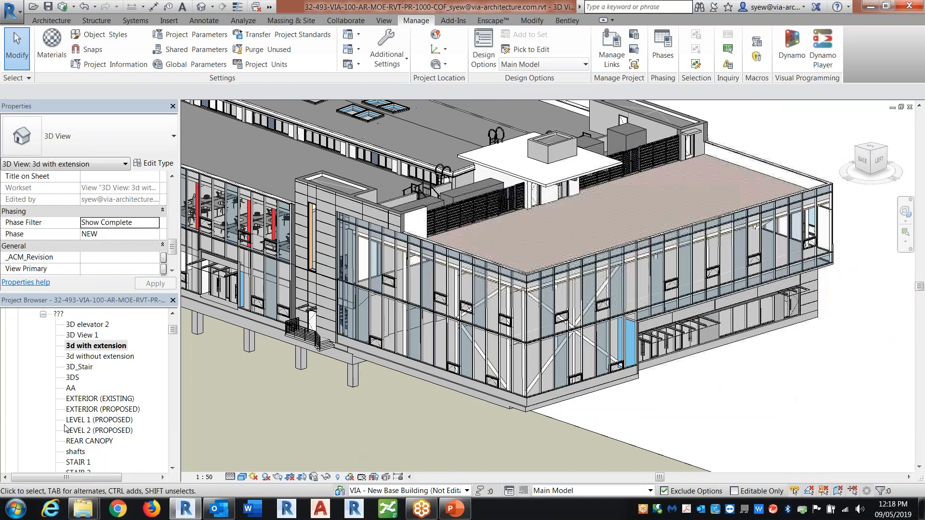
Open the "3d without extension" view and set its phase to TENANT IMPROVEMENT
{"action": "double_click", "coordinate": [118, 357]}
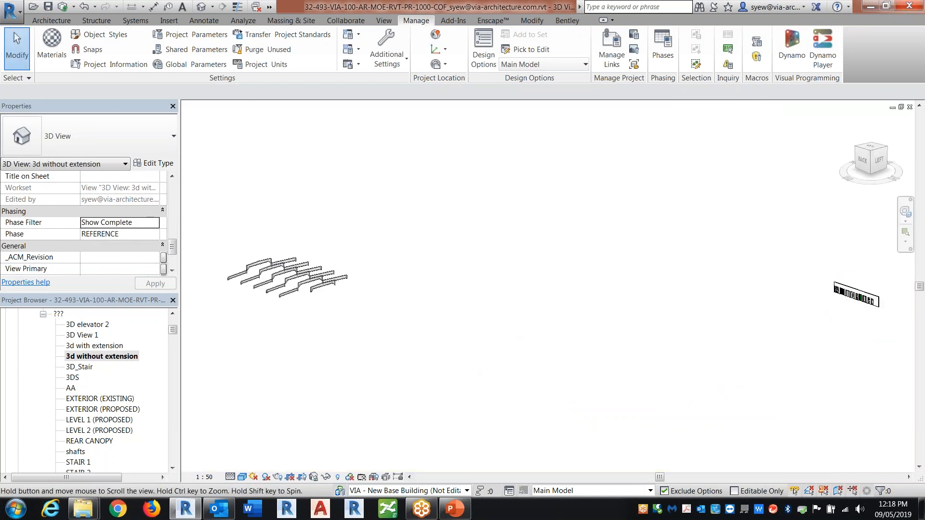
{"action": "left_click", "coordinate": [151, 234]}
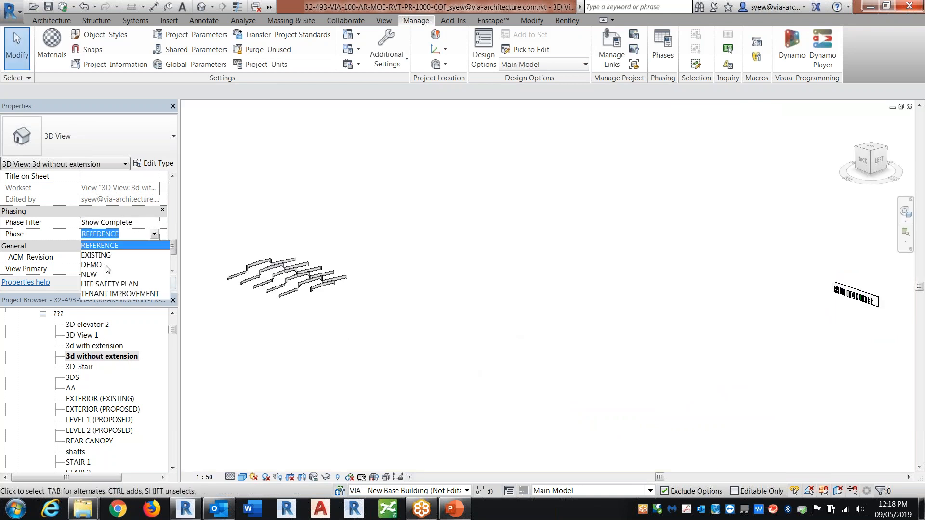
{"action": "left_click", "coordinate": [117, 294]}
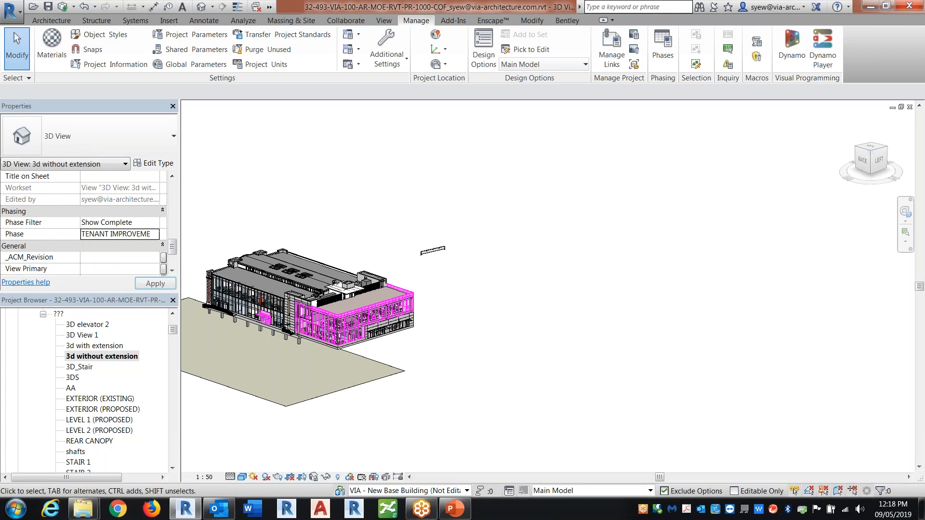
{"action": "scroll", "coordinate": [460, 332], "scroll_direction": "up", "scroll_amount": 2}
Remove the "DP World Changes" filter from the visibility/graphic overrides of the "3d without extension" view
{"action": "key", "text": "v"}
{"action": "key", "text": "g"}
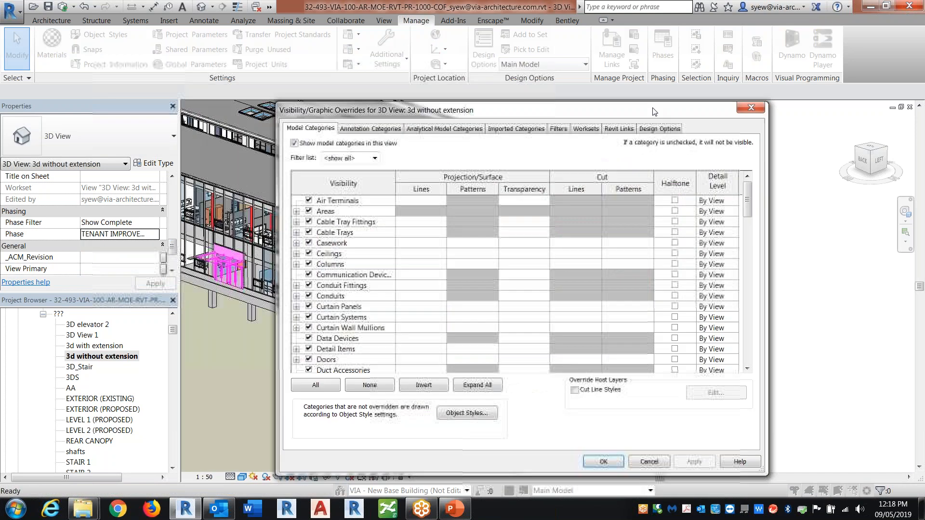
{"action": "left_click", "coordinate": [560, 129]}
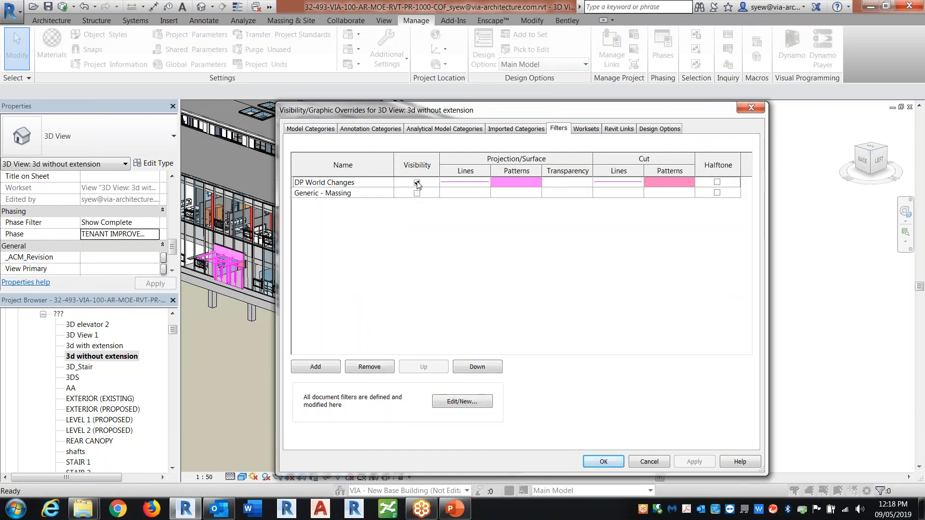
{"action": "left_click", "coordinate": [336, 183]}
{"action": "left_click", "coordinate": [362, 366]}
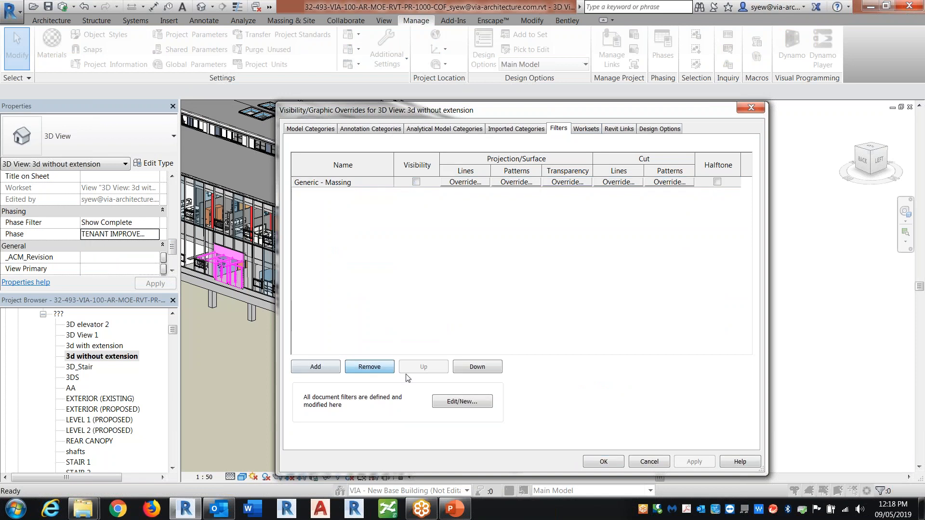
{"action": "left_click", "coordinate": [604, 462]}
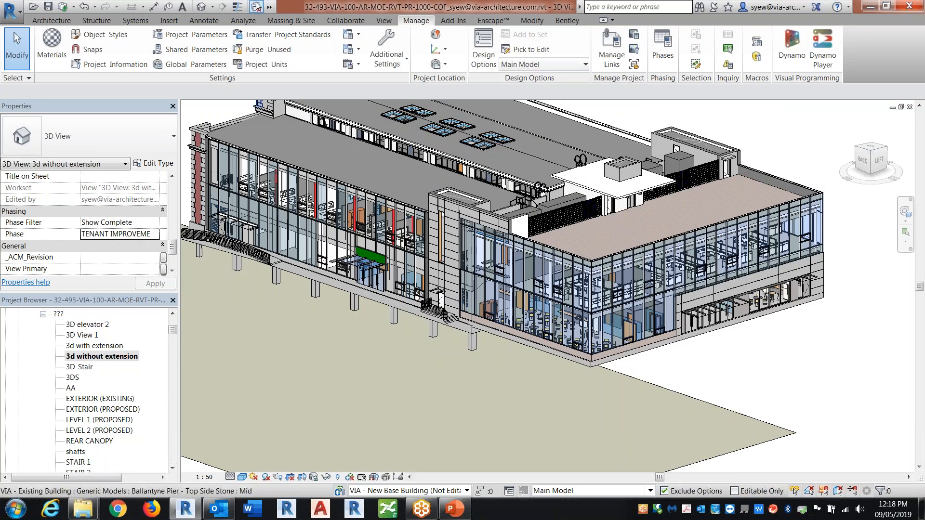
Reopen the "3d with extension" view and tile it side by side with the "3d without extension" view
{"action": "double_click", "coordinate": [119, 345]}
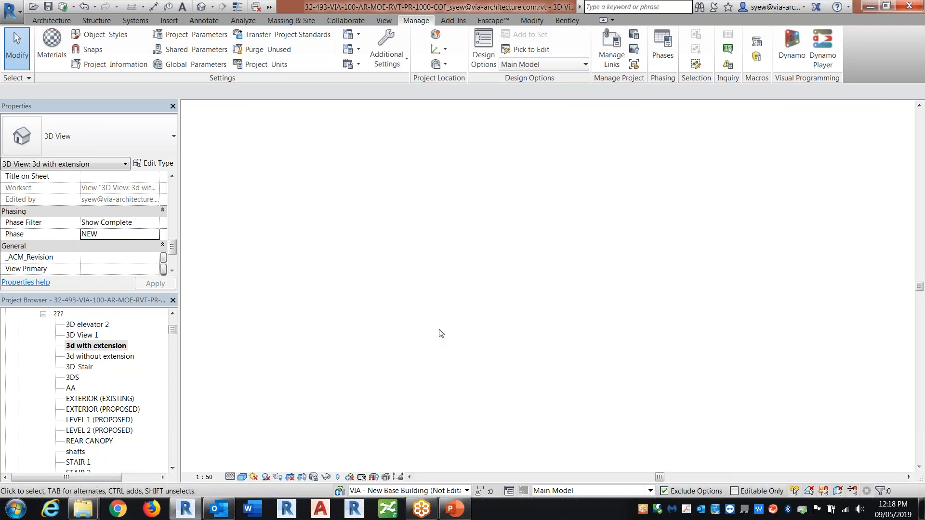
{"action": "key", "text": "e"}
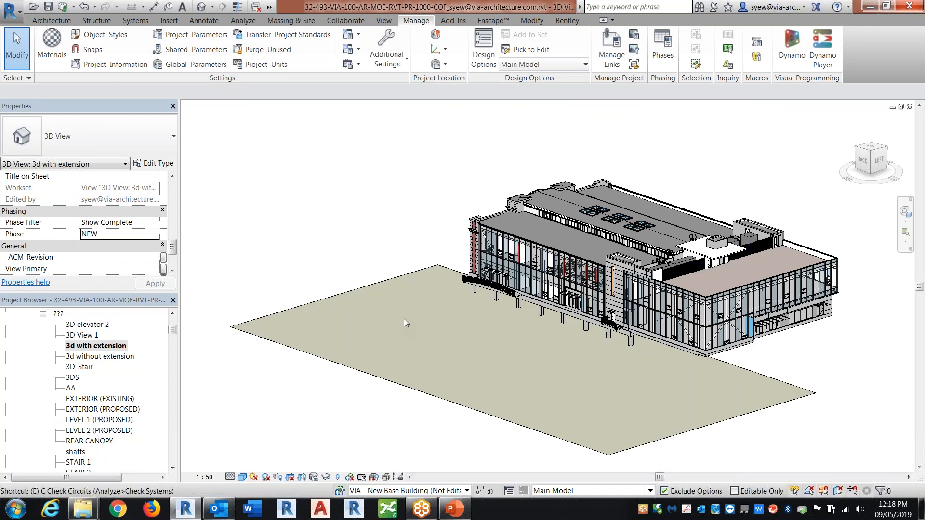
{"action": "key", "text": "w"}
{"action": "key", "text": "t"}
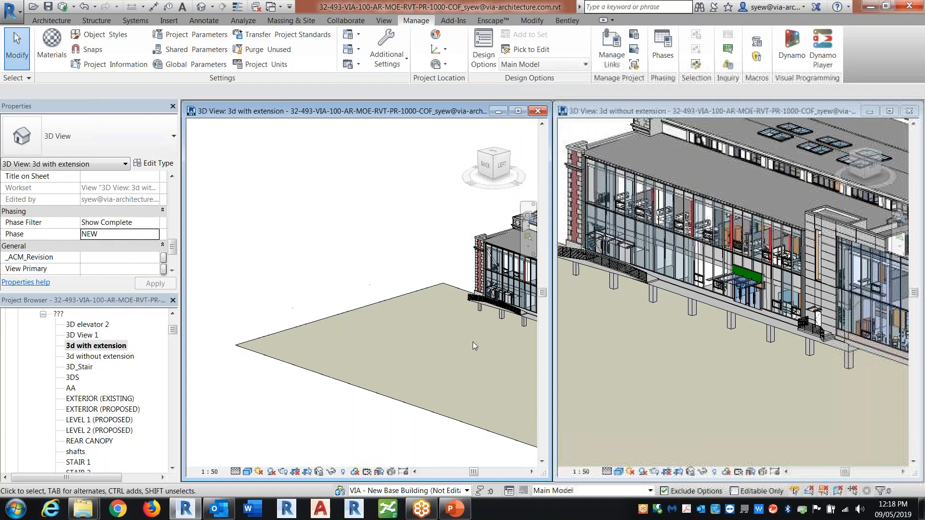
Compare the extension's glazed corner, interiors and ground-floor entrances between the two tiled 3D views
{"action": "middle_click_drag", "start_coordinate": [508, 371], "coordinate": [296, 350]}
{"action": "scroll", "coordinate": [385, 326], "scroll_direction": "up", "scroll_amount": 2}
{"action": "left_click", "coordinate": [824, 394]}
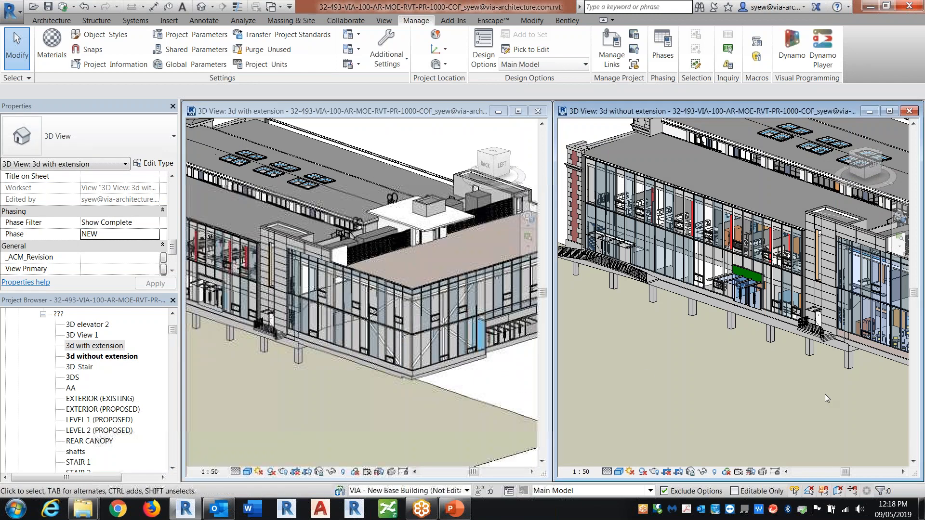
{"action": "middle_click_drag", "start_coordinate": [824, 394], "coordinate": [688, 368]}
{"action": "scroll", "coordinate": [783, 281], "scroll_direction": "up", "scroll_amount": 6}
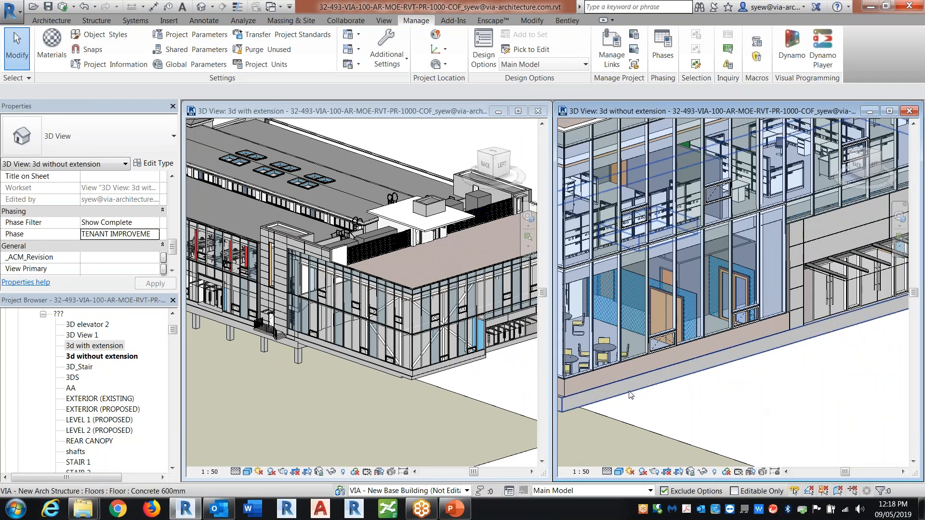
{"action": "left_click", "coordinate": [346, 418]}
{"action": "middle_click_drag", "start_coordinate": [347, 397], "coordinate": [260, 400]}
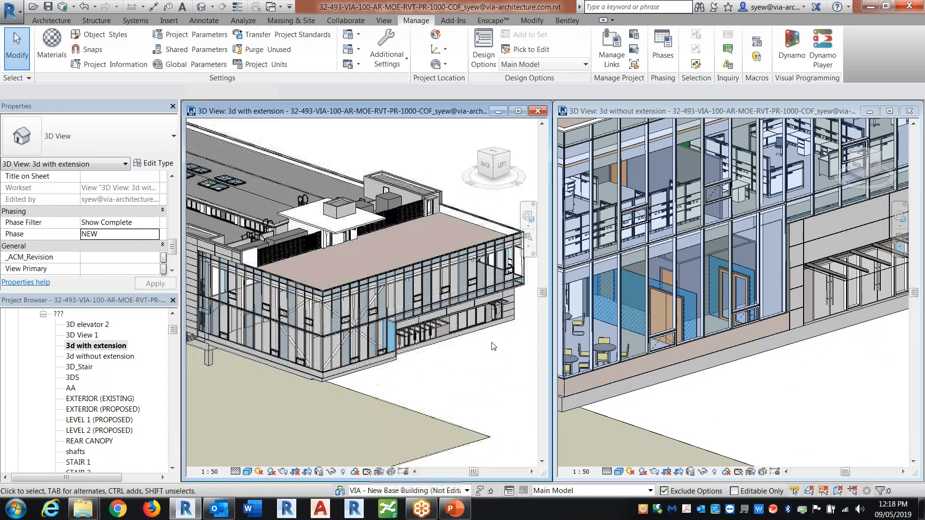
{"action": "scroll", "coordinate": [491, 351], "scroll_direction": "down", "scroll_amount": 3}
{"action": "middle_click_drag", "start_coordinate": [489, 383], "coordinate": [318, 397], "text": "shift"}
{"action": "middle_click_drag", "start_coordinate": [387, 398], "coordinate": [646, 366]}
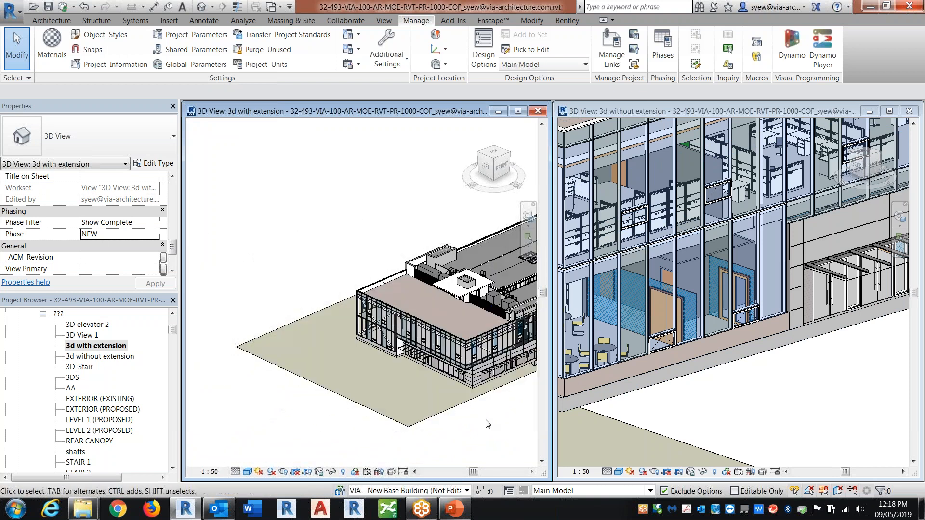
{"action": "middle_click_drag", "start_coordinate": [530, 367], "coordinate": [495, 356]}
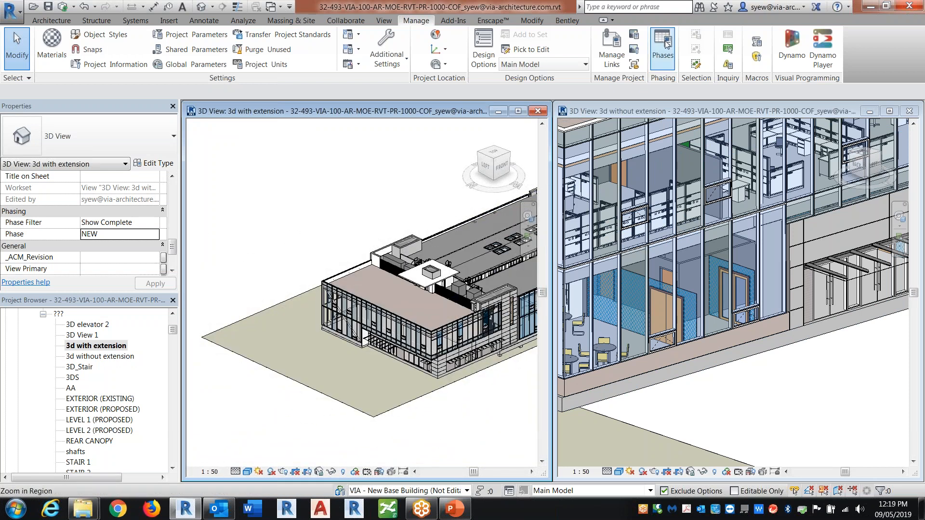
Add a new phase filter named "Do not show" in the project's phasing settings
{"action": "left_click", "coordinate": [540, 302]}
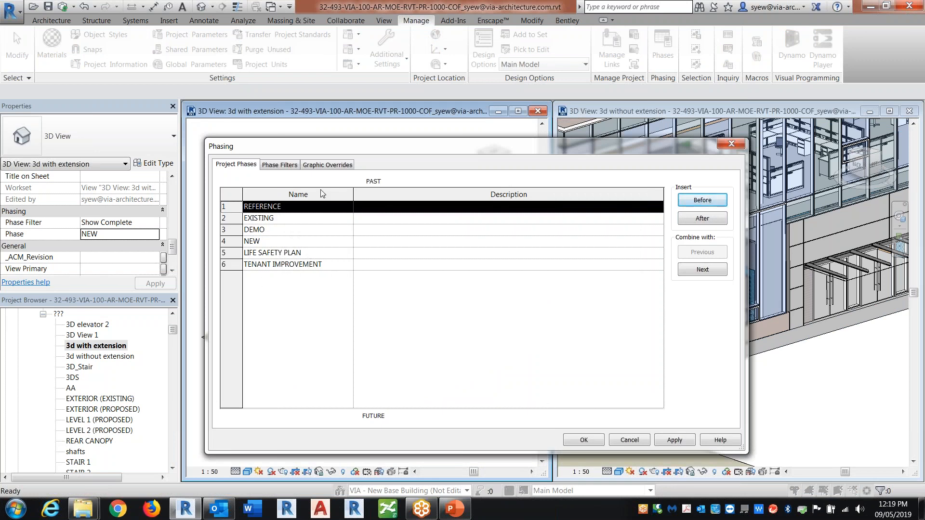
{"action": "left_click", "coordinate": [280, 165]}
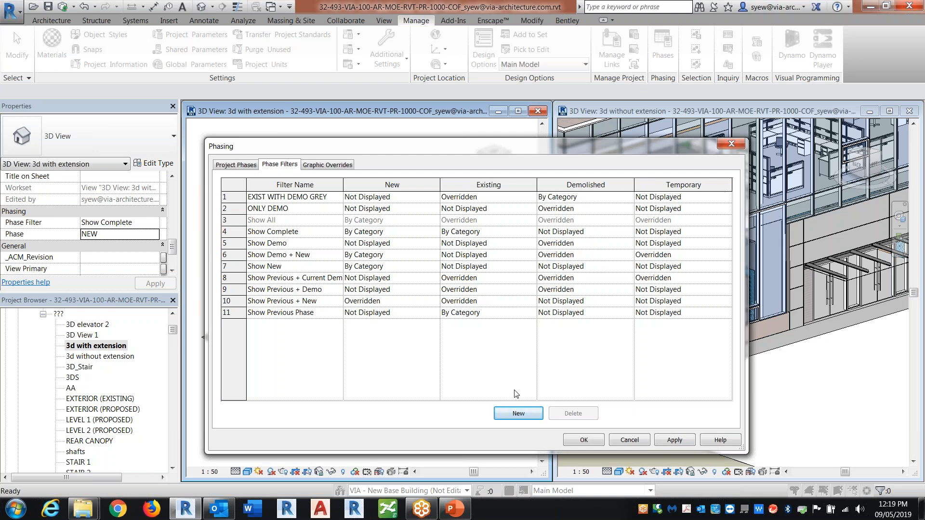
{"action": "left_click", "coordinate": [515, 417]}
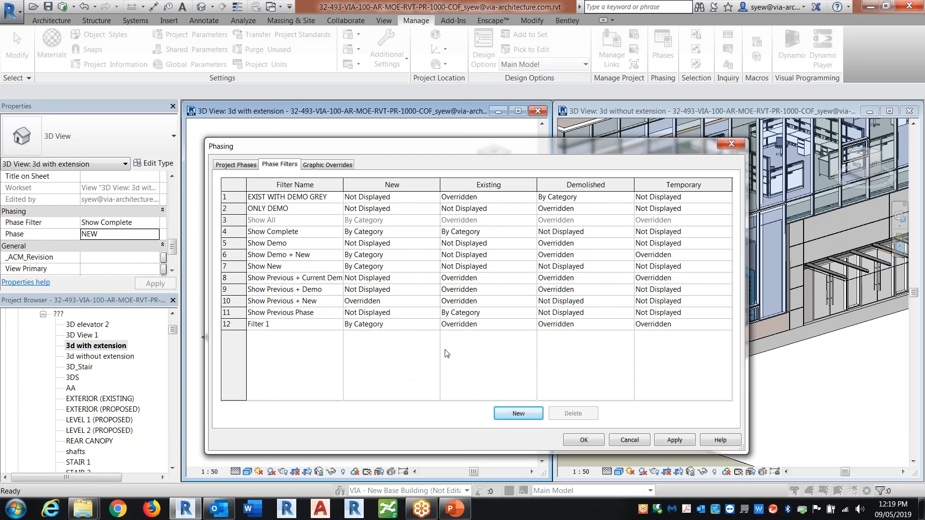
{"action": "left_click", "coordinate": [284, 329]}
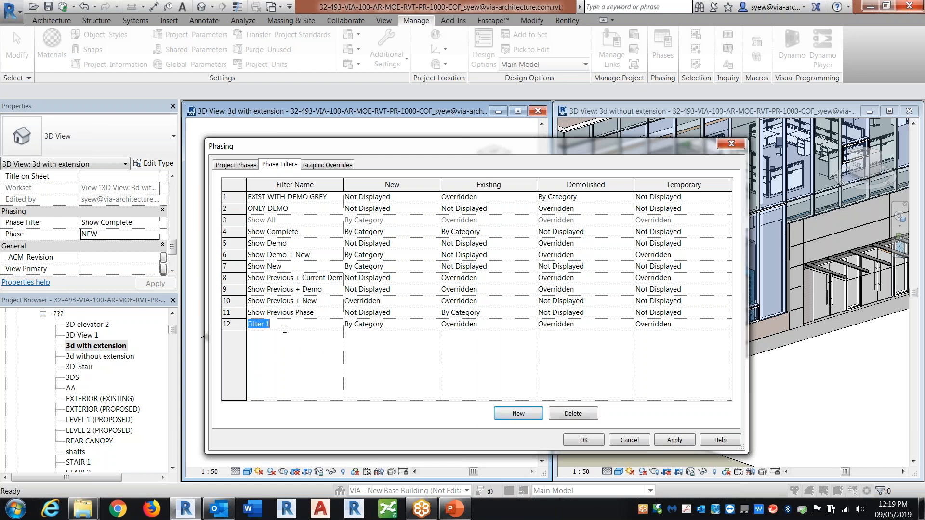
{"action": "type", "text": "Do not show"}
{"action": "key", "text": "Tab"}
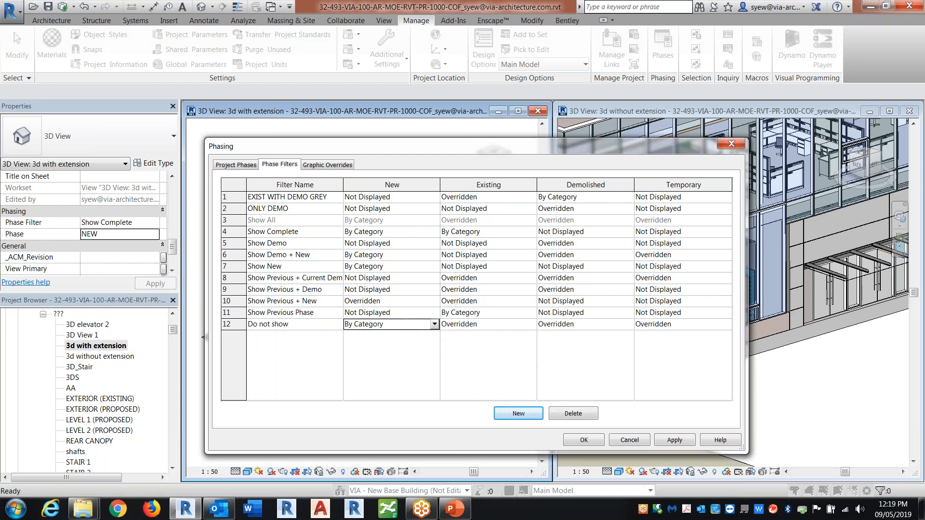
Set the New status of the "Do not show" phase filter to Not Displayed
{"action": "left_click", "coordinate": [428, 326]}
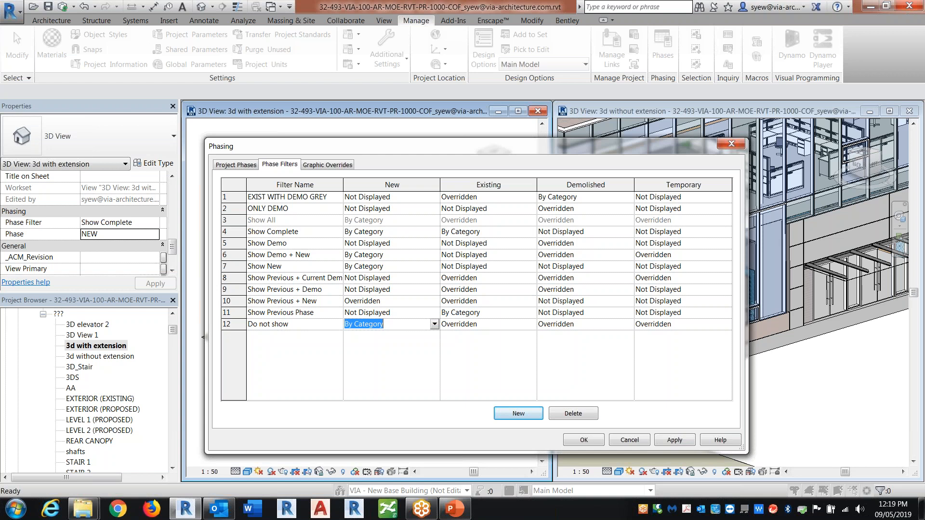
{"action": "left_click", "coordinate": [434, 324]}
{"action": "left_click", "coordinate": [368, 355]}
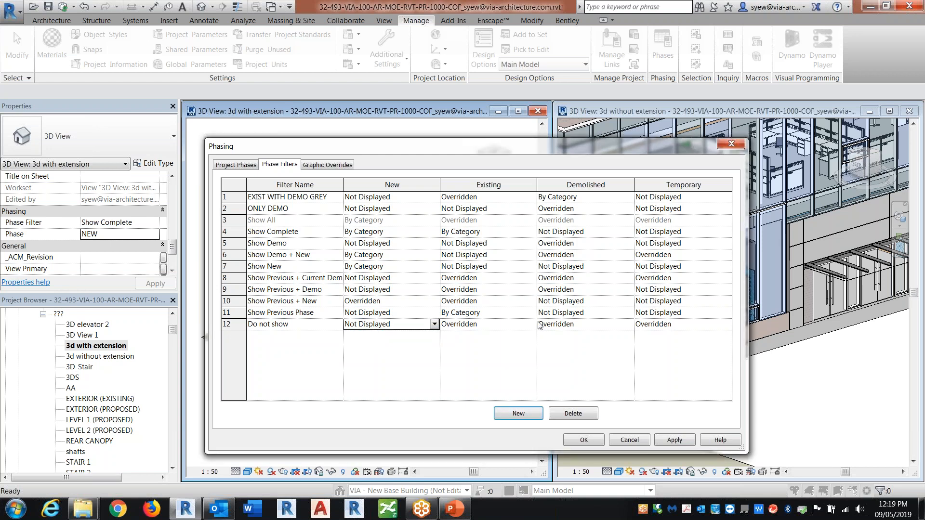
Set the Existing, Demolished and Temporary statuses of the "Do not show" phase filter to Not Displayed and accept the phasing settings
{"action": "left_click", "coordinate": [527, 326]}
{"action": "left_click", "coordinate": [491, 357]}
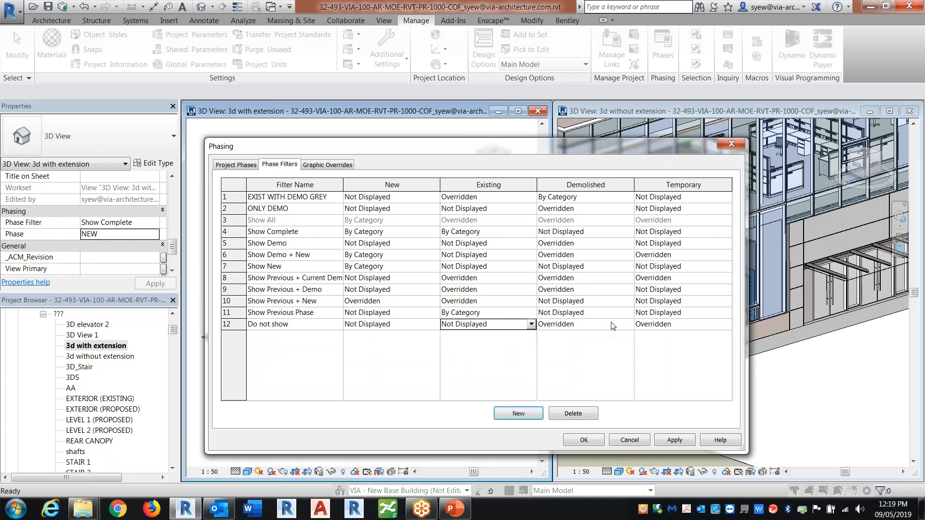
{"action": "left_click", "coordinate": [612, 326]}
{"action": "left_click", "coordinate": [628, 324]}
{"action": "left_click", "coordinate": [601, 359]}
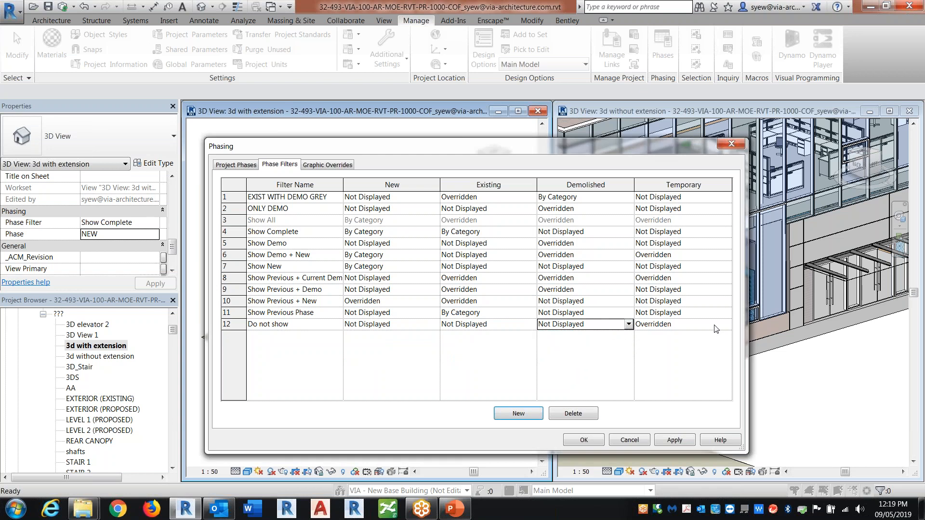
{"action": "left_click", "coordinate": [712, 328]}
{"action": "left_click", "coordinate": [726, 324]}
{"action": "left_click", "coordinate": [693, 356]}
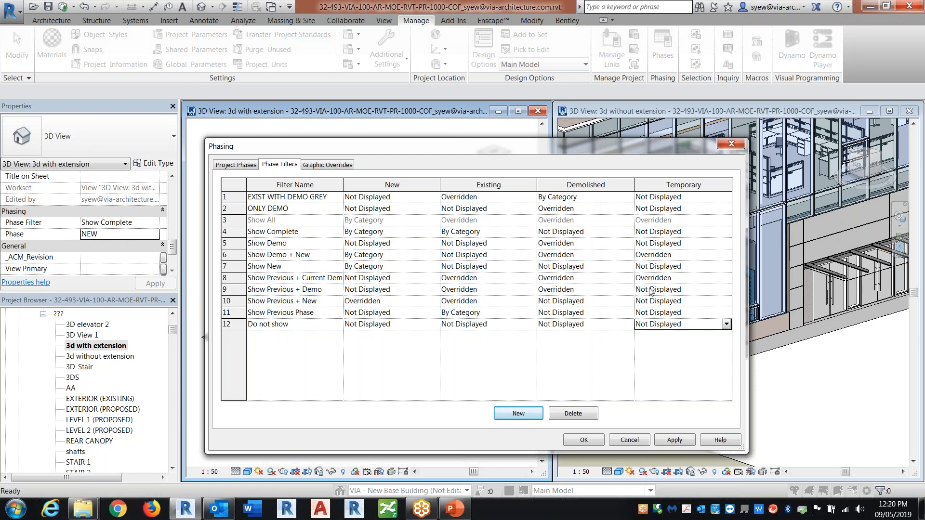
{"action": "left_click", "coordinate": [580, 445]}
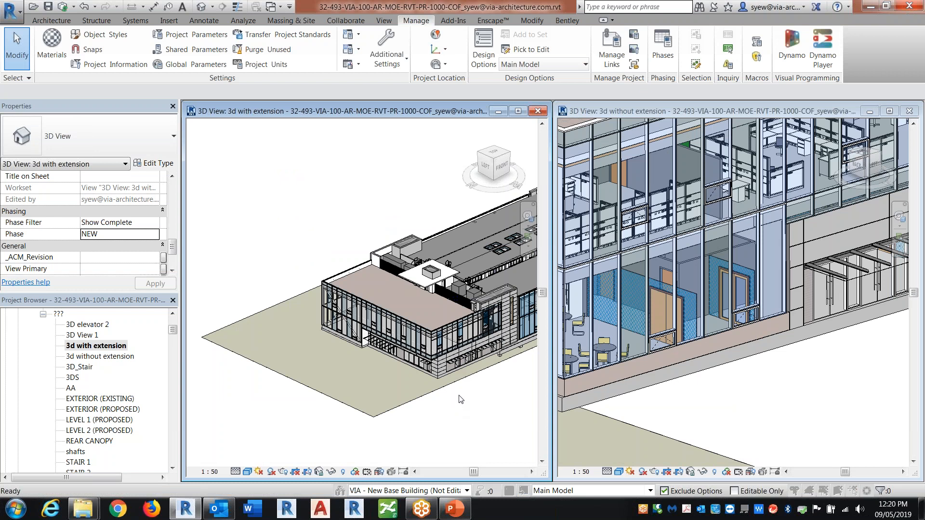
Look at the model category visibility and graphic overrides of the "3d with extension" view
{"action": "key", "text": "v"}
{"action": "key", "text": "g"}
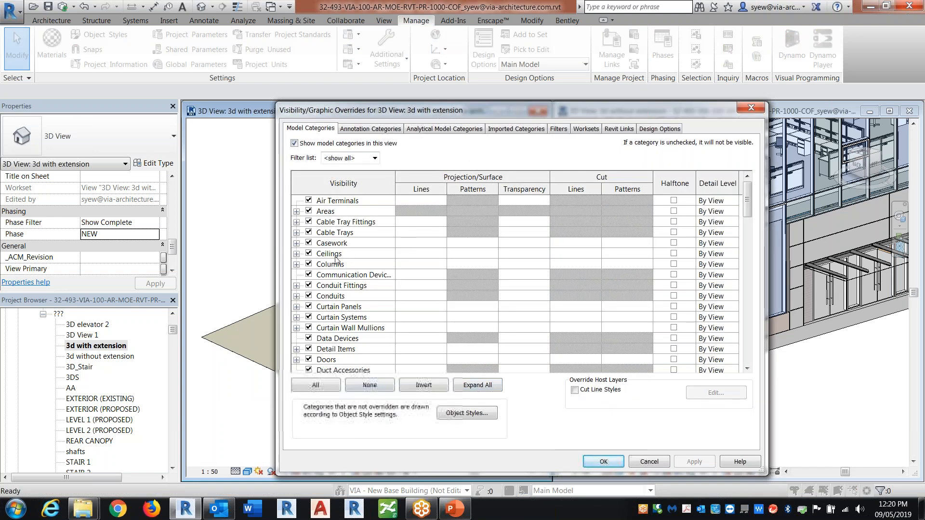
{"action": "left_click", "coordinate": [603, 462]}
Compare the phase filter table with the graphic overrides for each phase status in the project's phasing settings
{"action": "left_click", "coordinate": [663, 48]}
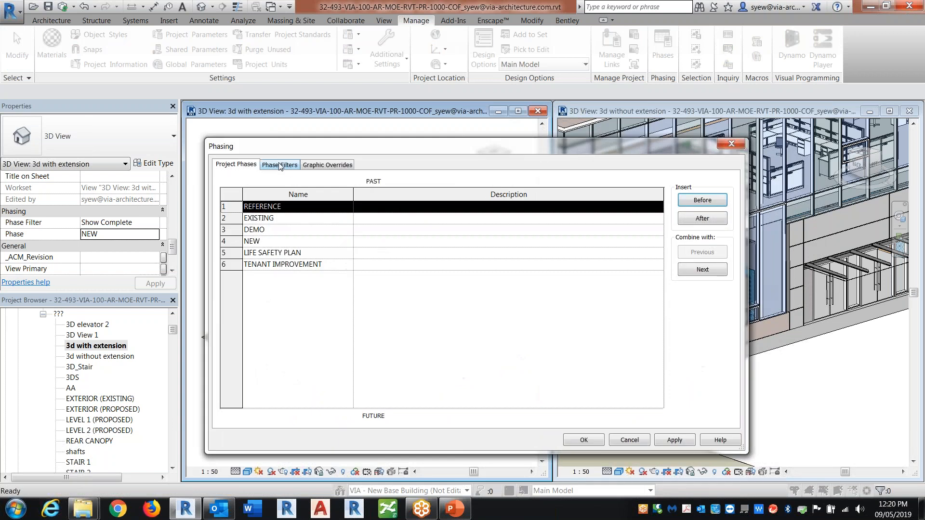
{"action": "left_click", "coordinate": [280, 164]}
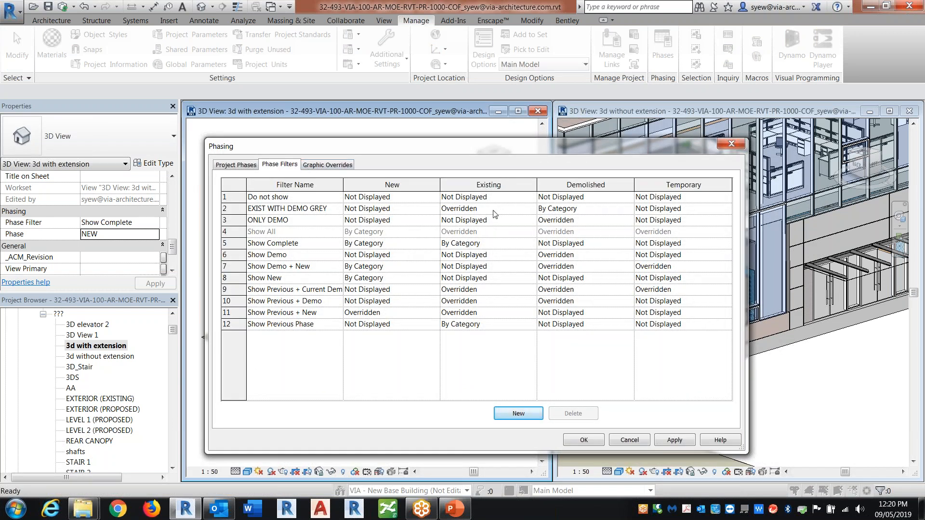
{"action": "left_click", "coordinate": [328, 166]}
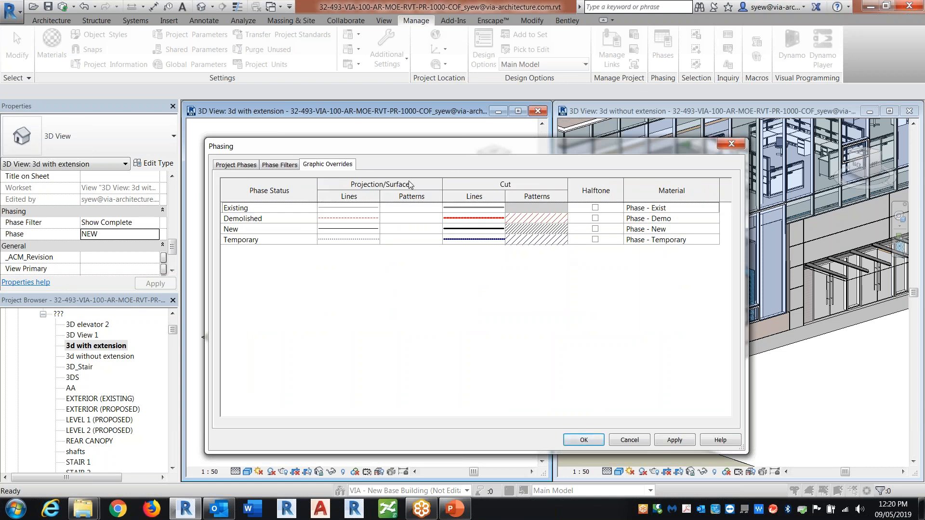
{"action": "key", "text": "ctrl+Tab"}
{"action": "key", "text": "ctrl+Tab"}
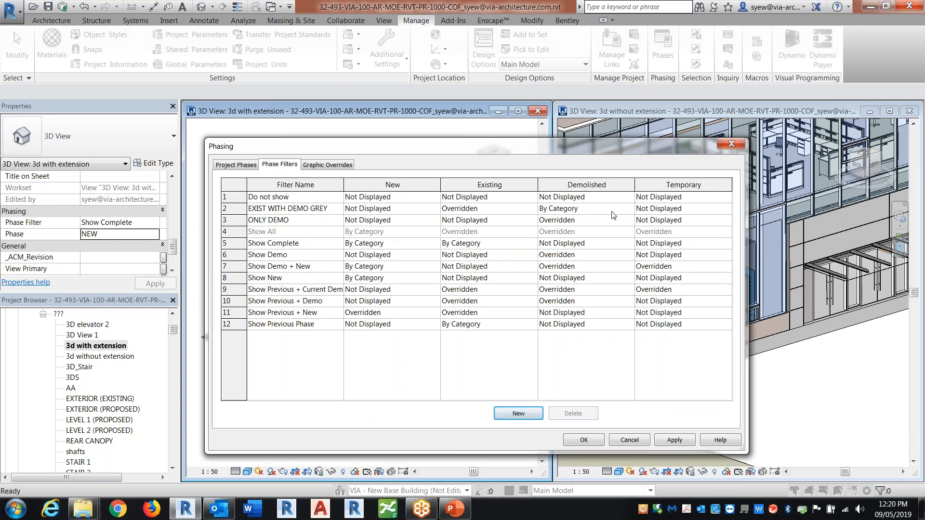
{"action": "left_click", "coordinate": [327, 165]}
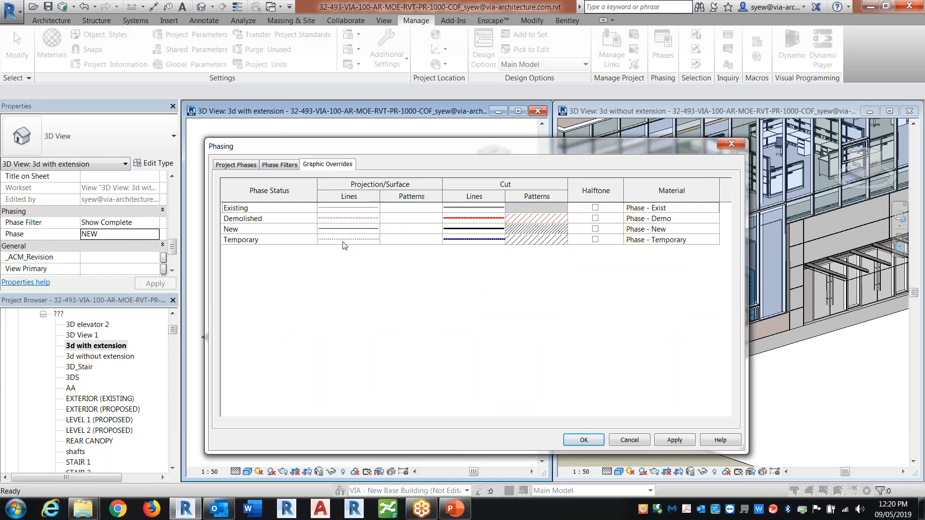
{"action": "left_click", "coordinate": [274, 166]}
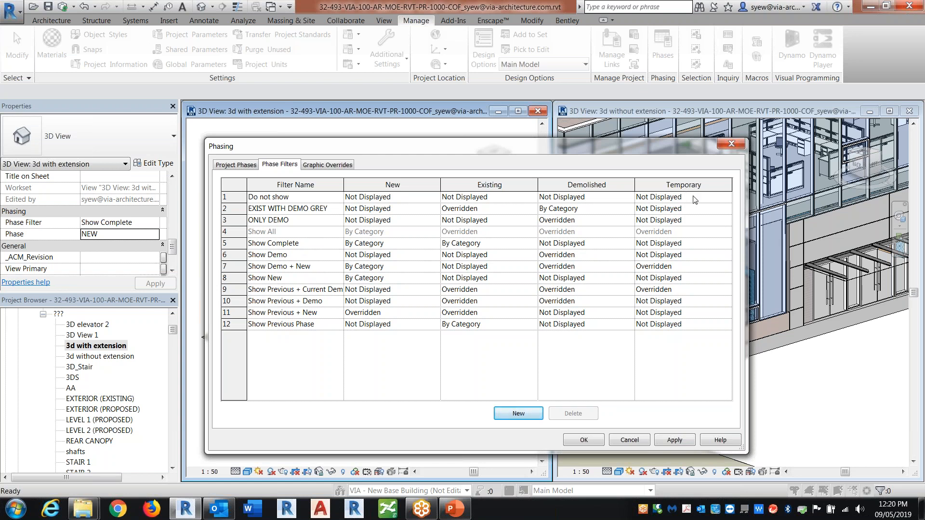
Override the projection/surface pattern color of the Demolished phase status with RGB 255-128-128
{"action": "left_click", "coordinate": [337, 165]}
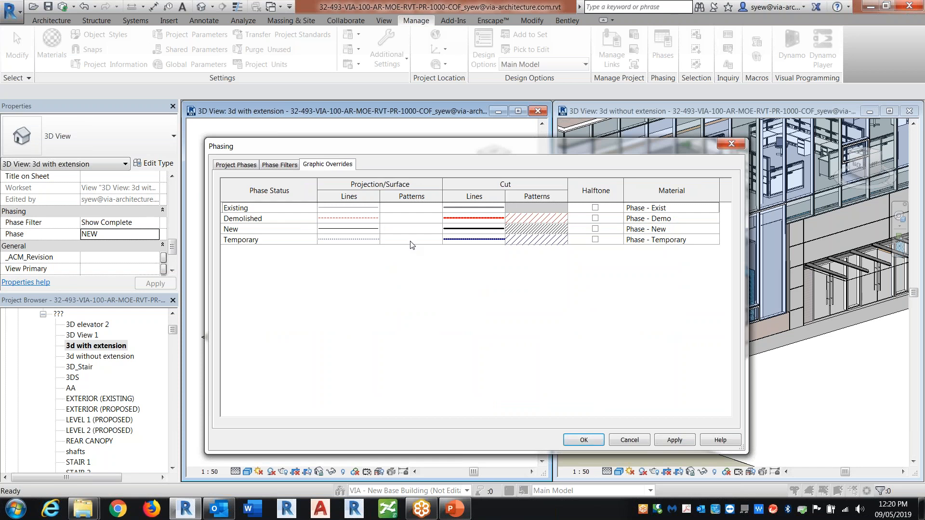
{"action": "left_click", "coordinate": [410, 219]}
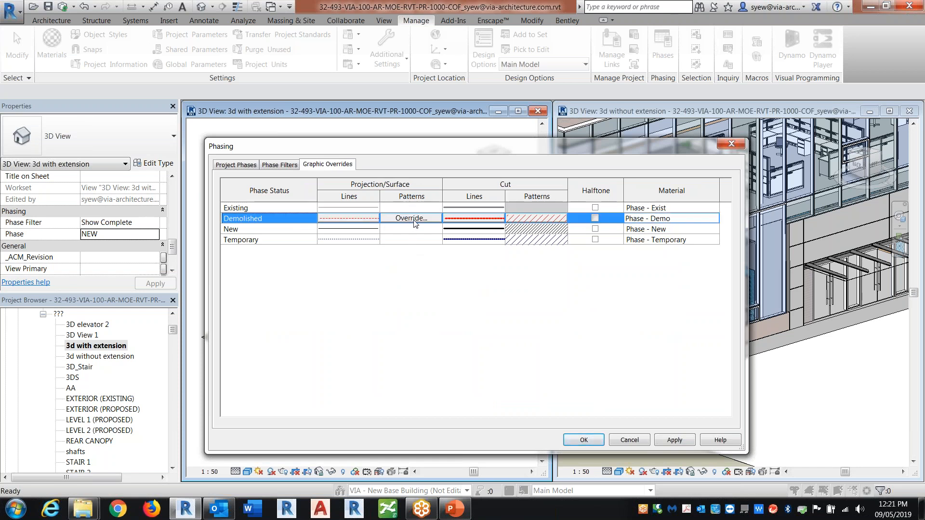
{"action": "left_click", "coordinate": [404, 219]}
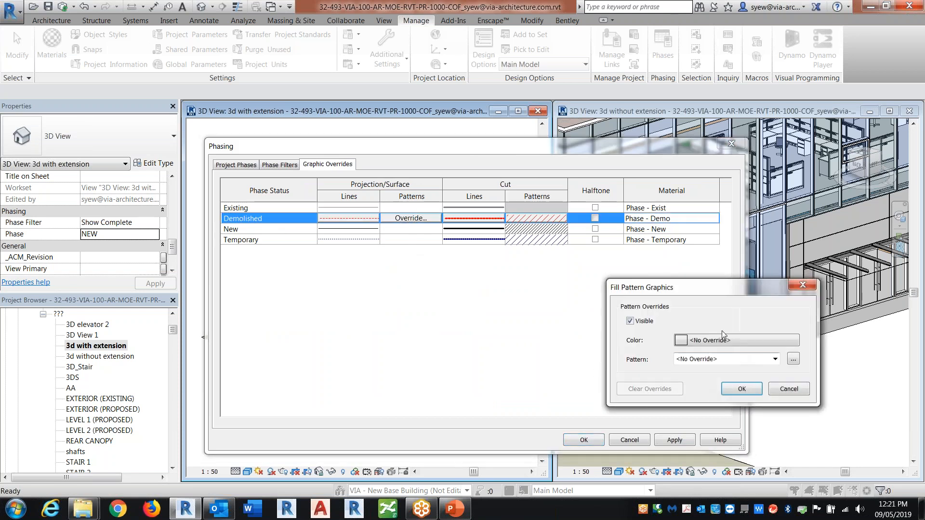
{"action": "left_click", "coordinate": [465, 315]}
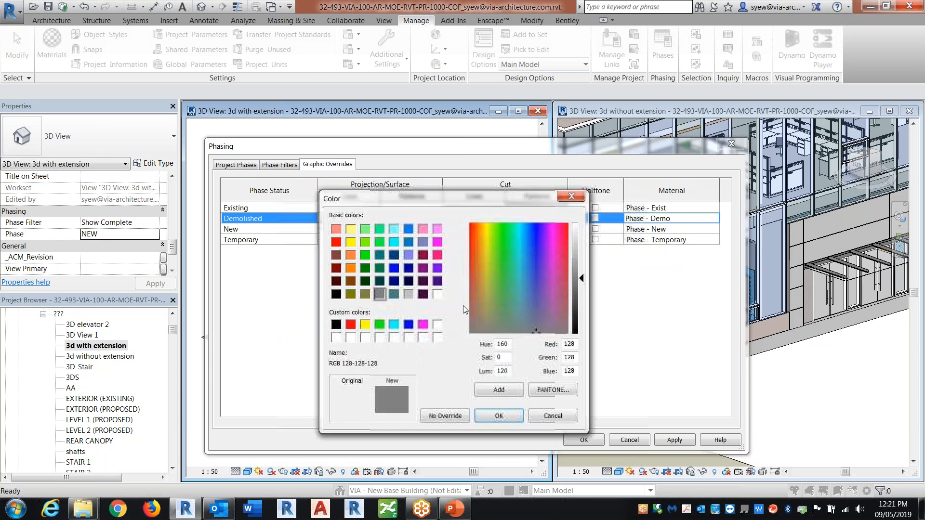
{"action": "left_click", "coordinate": [336, 229]}
{"action": "left_click", "coordinate": [498, 416]}
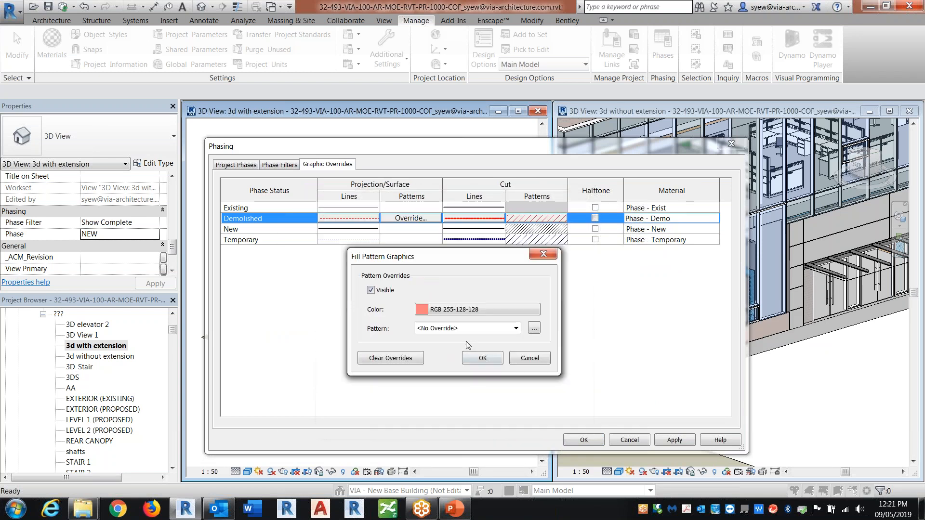
Set the Demolished projection/surface pattern to Solid fill and apply the phasing changes
{"action": "left_click", "coordinate": [468, 329]}
{"action": "scroll", "coordinate": [500, 194], "scroll_direction": "down", "scroll_amount": 10}
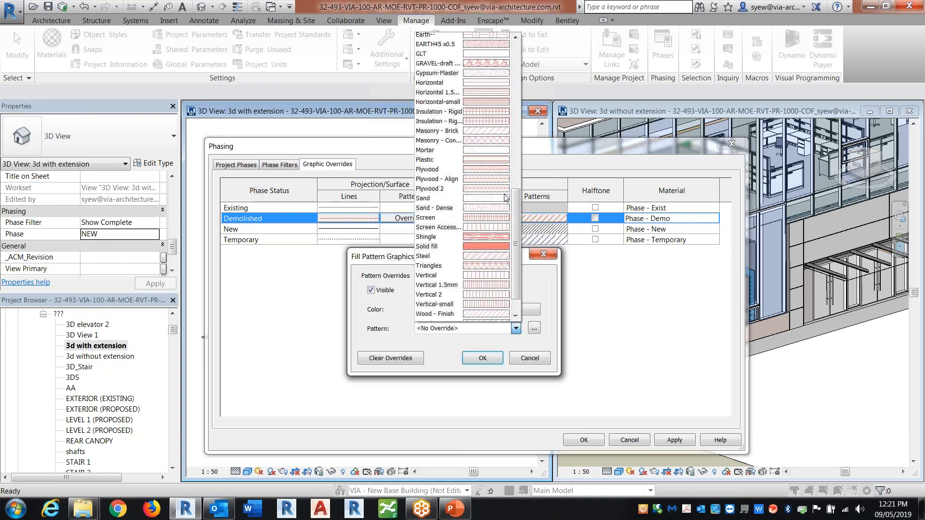
{"action": "left_click", "coordinate": [489, 194]}
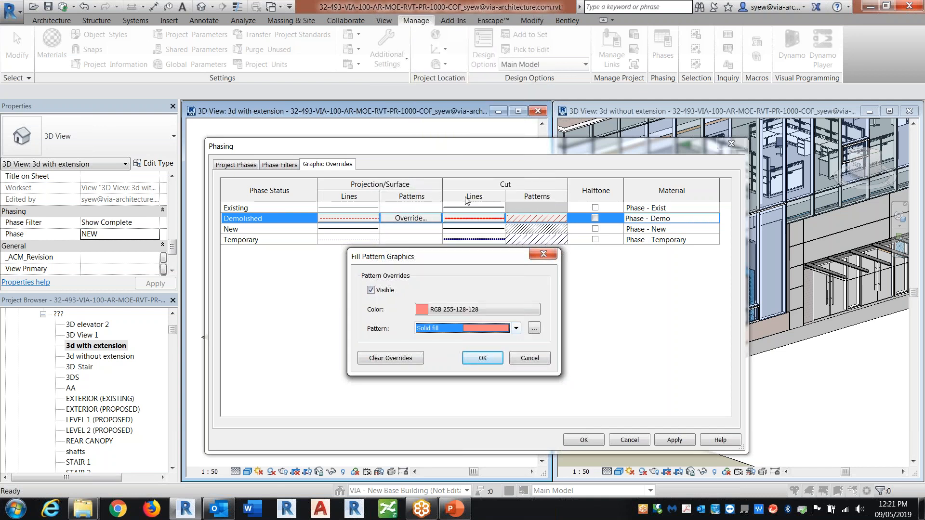
{"action": "left_click", "coordinate": [482, 359]}
{"action": "left_click", "coordinate": [675, 439]}
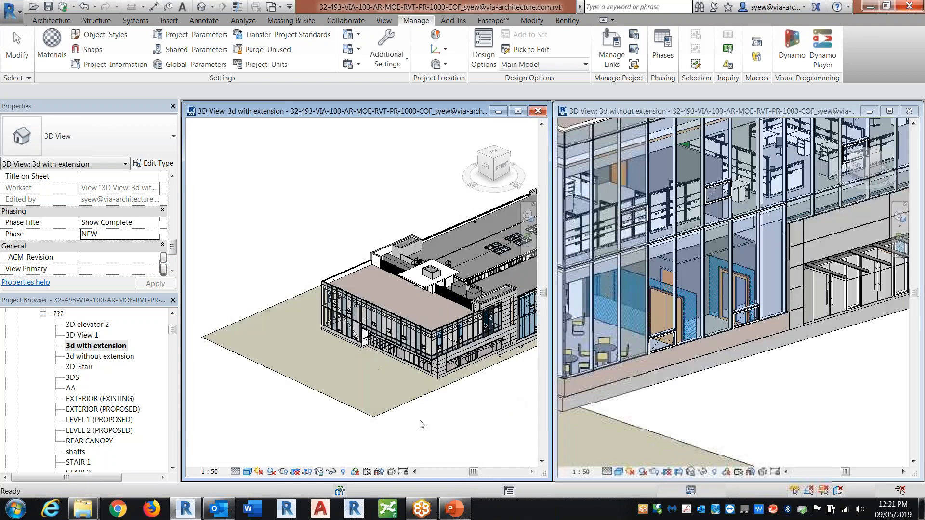
Set the phase filter of the "3d with extension" view to ONLY DEMO and inspect a demolished window up close
{"action": "middle_click_drag", "start_coordinate": [445, 410], "coordinate": [394, 407]}
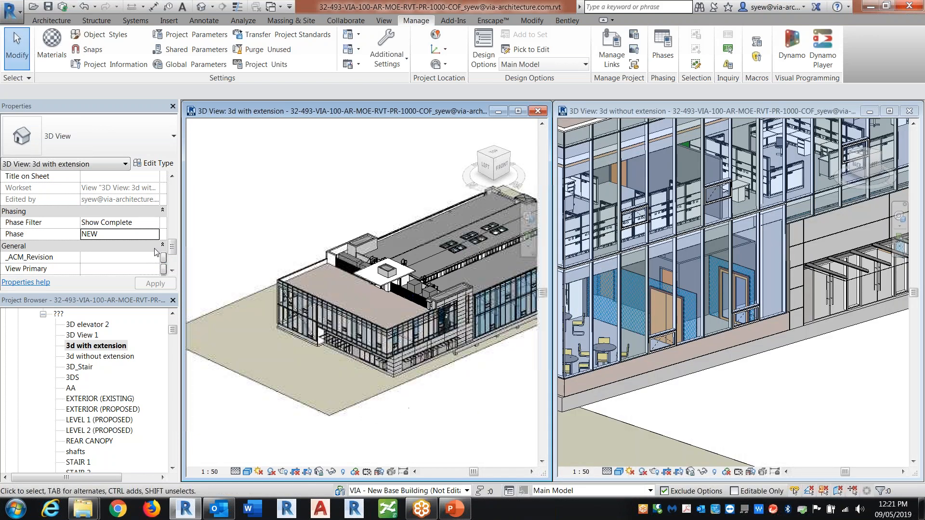
{"action": "left_click", "coordinate": [155, 223]}
{"action": "left_click", "coordinate": [107, 263]}
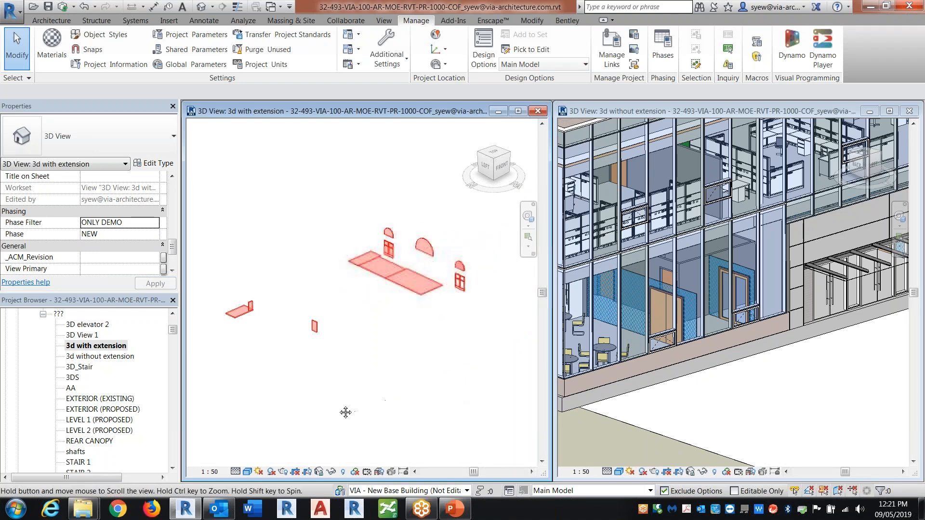
{"action": "scroll", "coordinate": [461, 289], "scroll_direction": "up", "scroll_amount": 10}
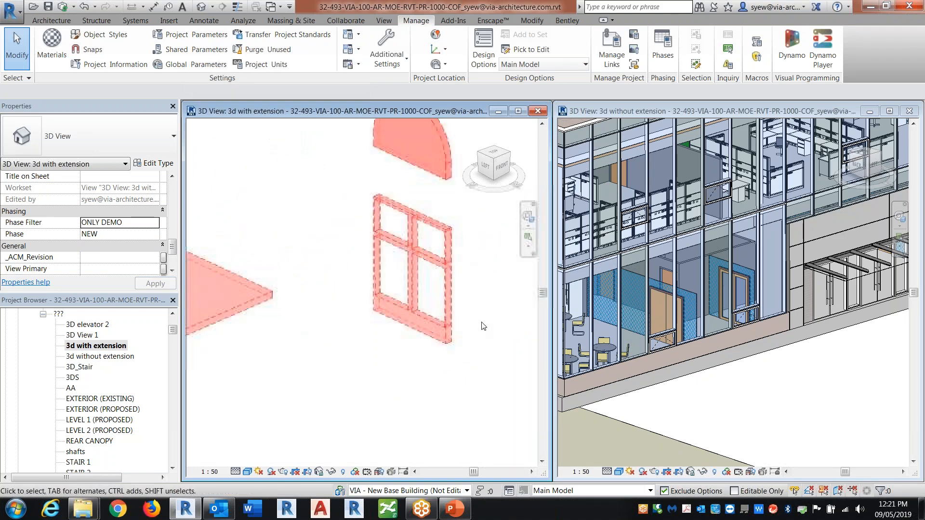
Change the visual style of the "3d with extension" view to Hidden Line
{"action": "left_click", "coordinate": [244, 472]}
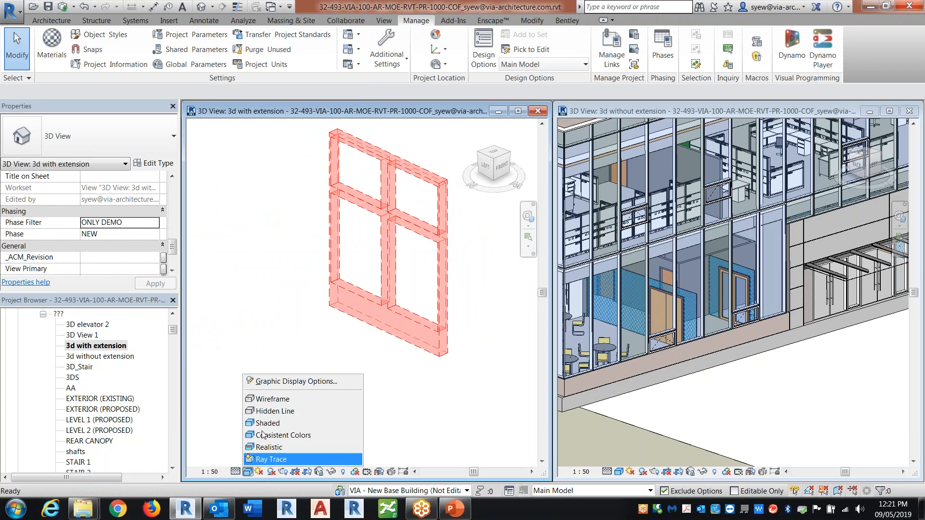
{"action": "left_click", "coordinate": [268, 410]}
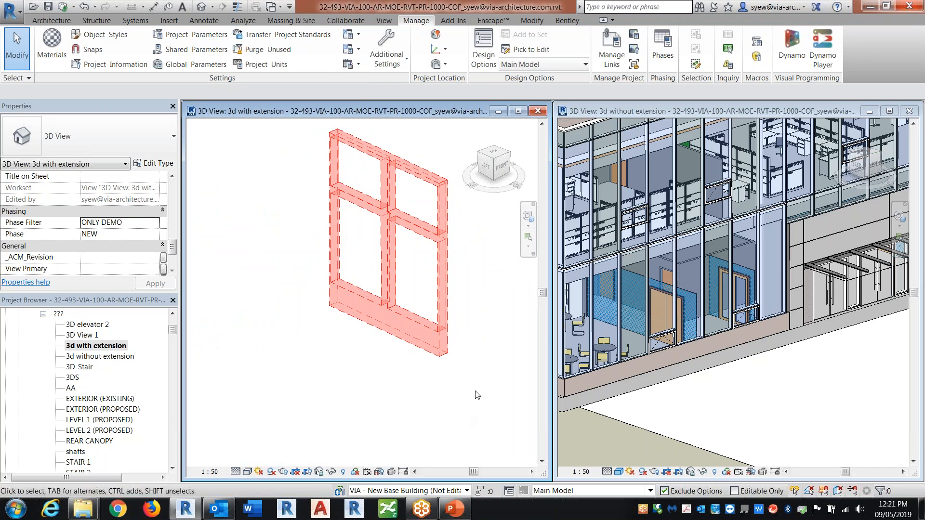
{"action": "scroll", "coordinate": [471, 407], "scroll_direction": "down", "scroll_amount": 5}
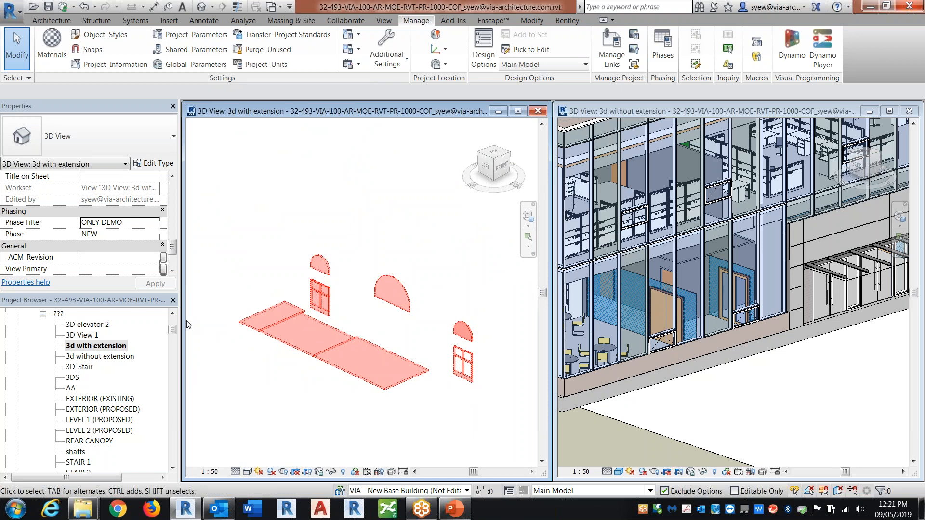
Try the EXISTING phase on the "3d with extension" view, switch it to DEMO and inspect the demolished building
{"action": "left_click", "coordinate": [155, 234]}
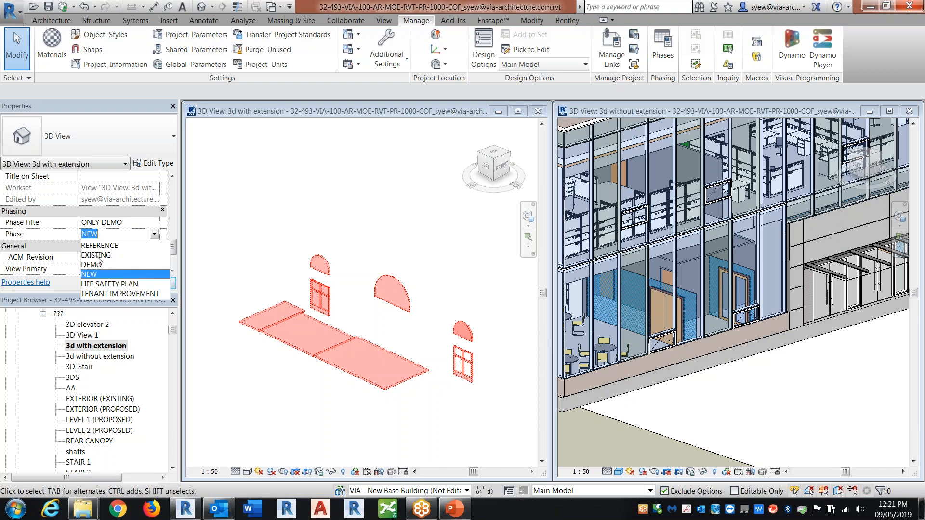
{"action": "left_click", "coordinate": [97, 255]}
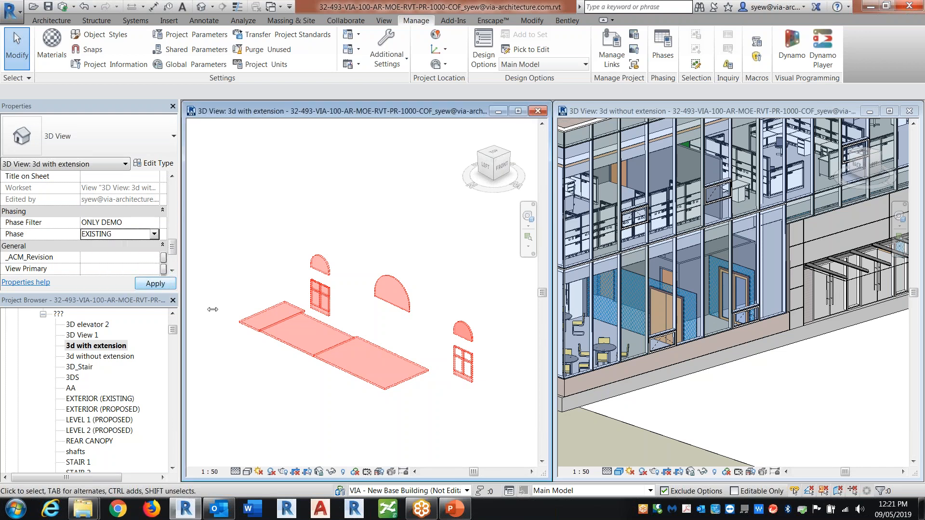
{"action": "left_click", "coordinate": [155, 234]}
{"action": "left_click", "coordinate": [104, 264]}
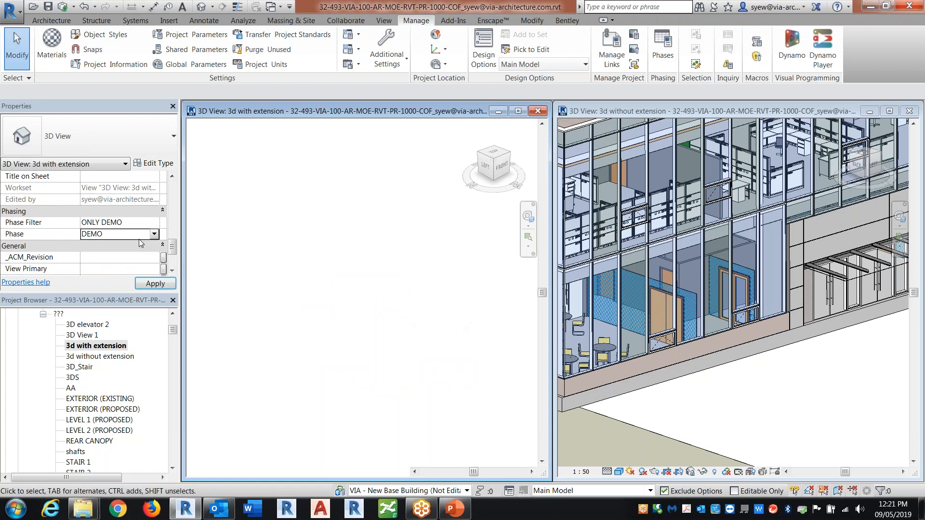
{"action": "left_click", "coordinate": [155, 223]}
{"action": "middle_click_drag", "start_coordinate": [333, 400], "coordinate": [506, 254]}
{"action": "middle_click_drag", "start_coordinate": [372, 449], "coordinate": [497, 459]}
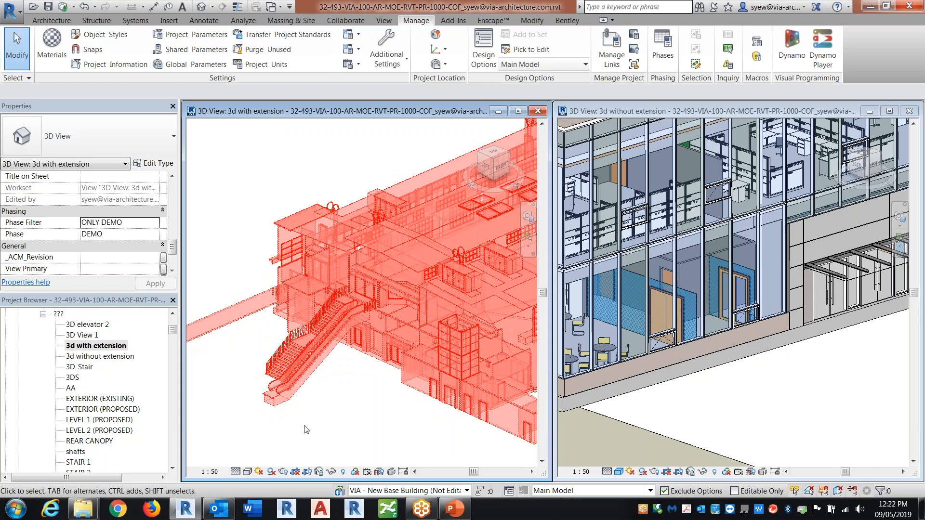
Review the status settings of the ONLY DEMO phase filter in the project's phasing settings
{"action": "left_click", "coordinate": [663, 48]}
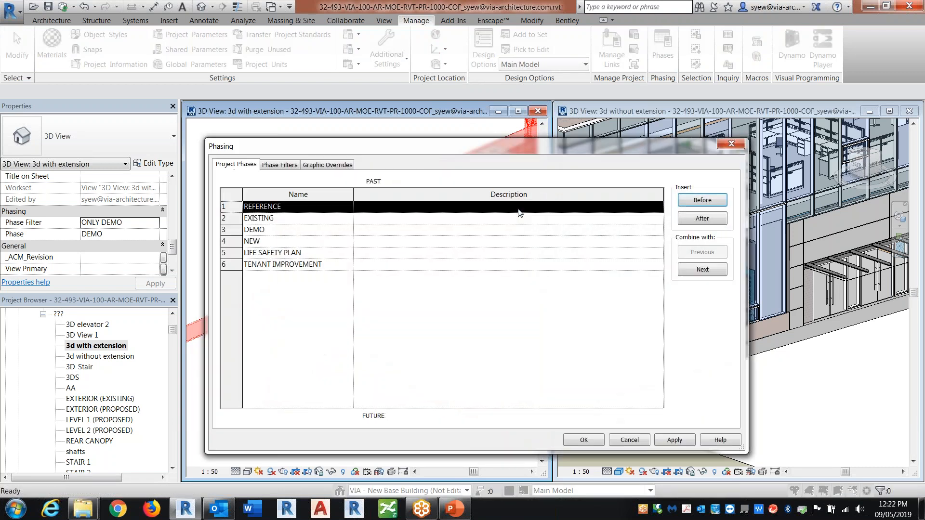
{"action": "left_click", "coordinate": [289, 164]}
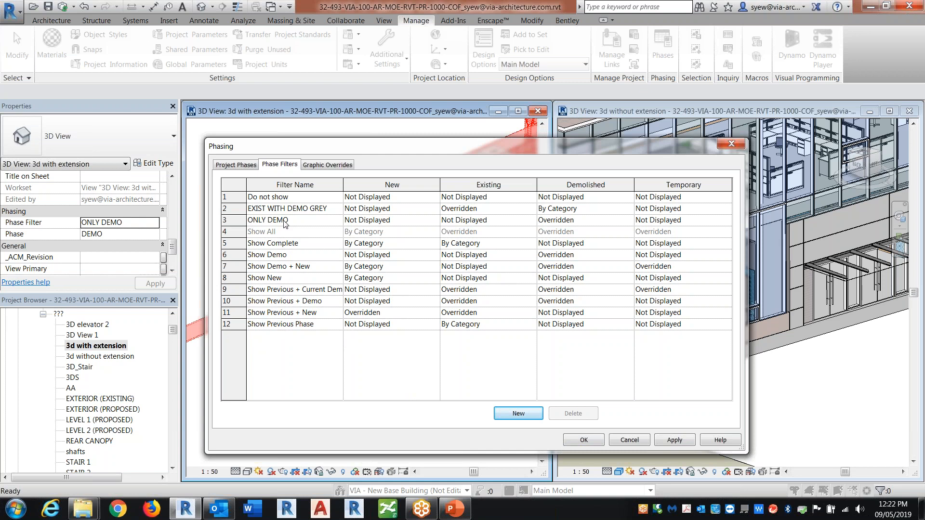
{"action": "left_click", "coordinate": [583, 441]}
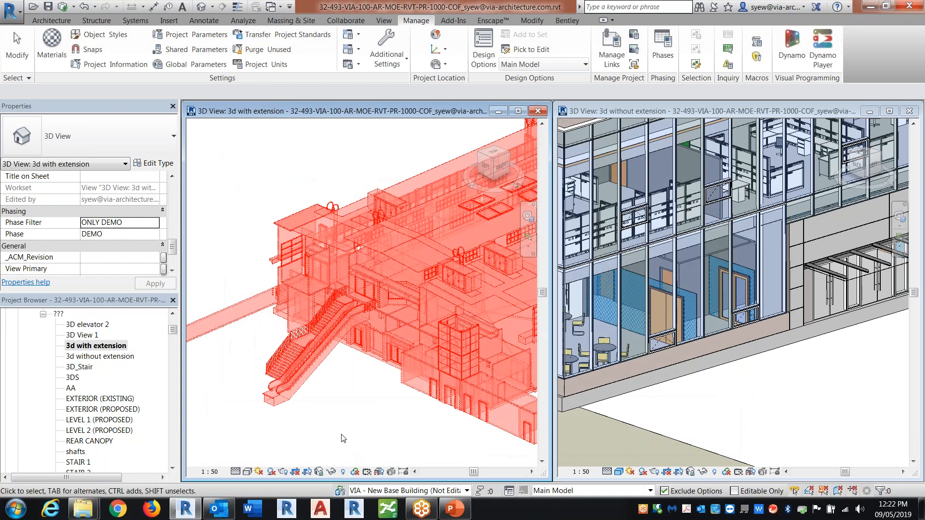
Apply the "Do not show" phase filter to the "3d with extension" view and inspect the remaining elements
{"action": "left_click", "coordinate": [155, 223]}
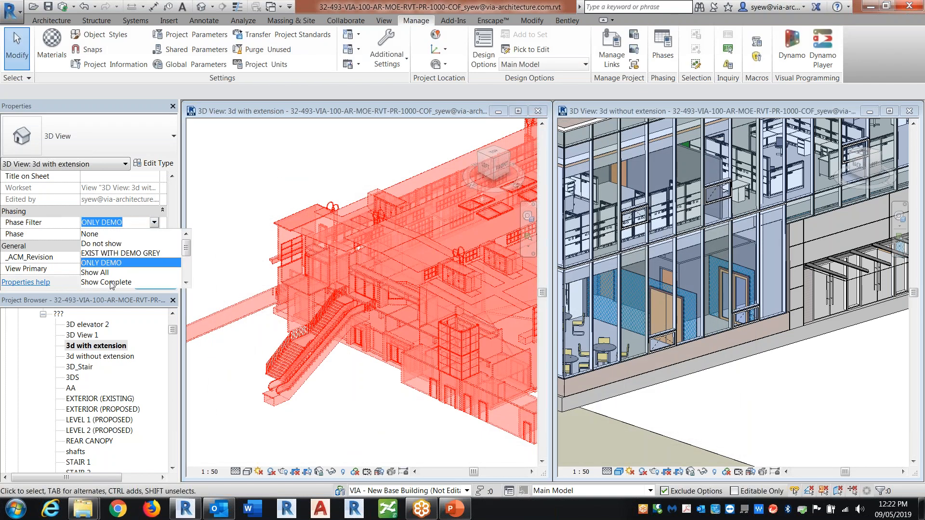
{"action": "left_click", "coordinate": [114, 244]}
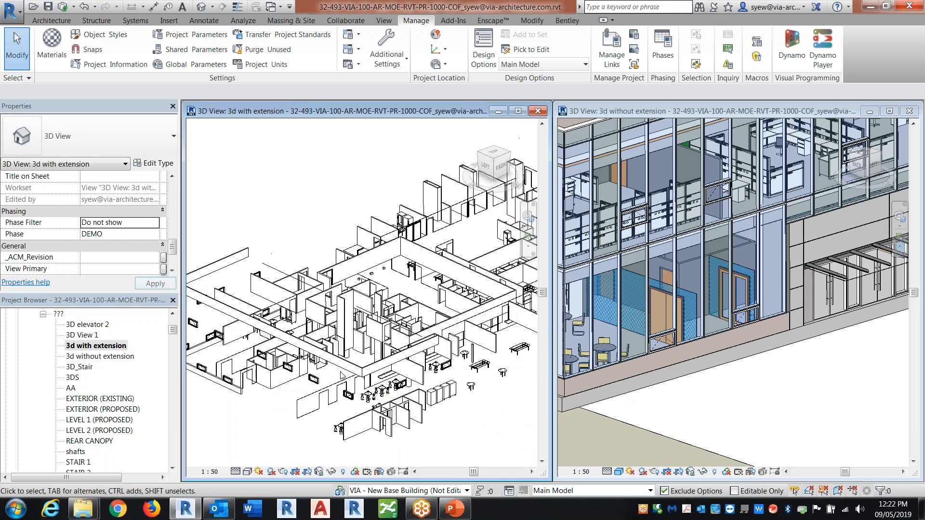
{"action": "scroll", "coordinate": [418, 396], "scroll_direction": "down", "scroll_amount": 3}
{"action": "middle_click_drag", "start_coordinate": [445, 419], "coordinate": [425, 410]}
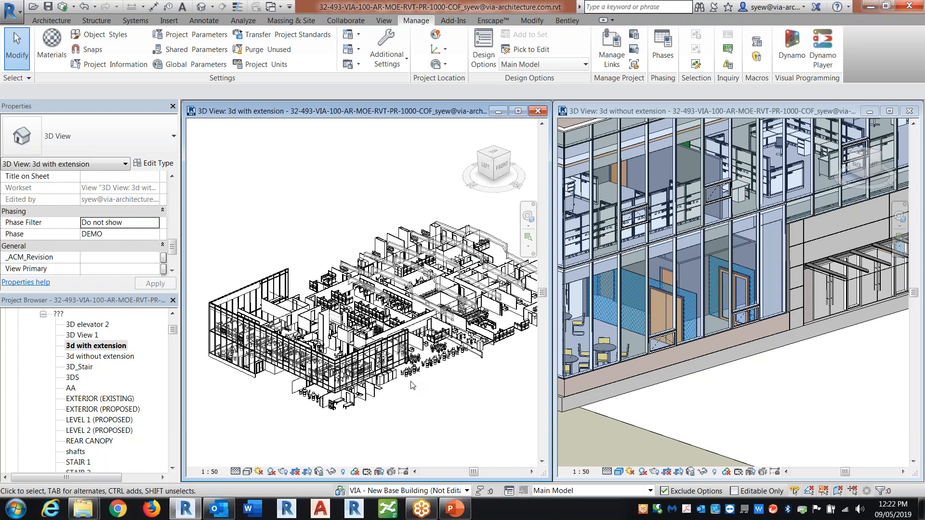
Select the linked Interior model in the "3d with extension" view and check the view's visibility/graphics overrides
{"action": "left_click", "coordinate": [823, 491]}
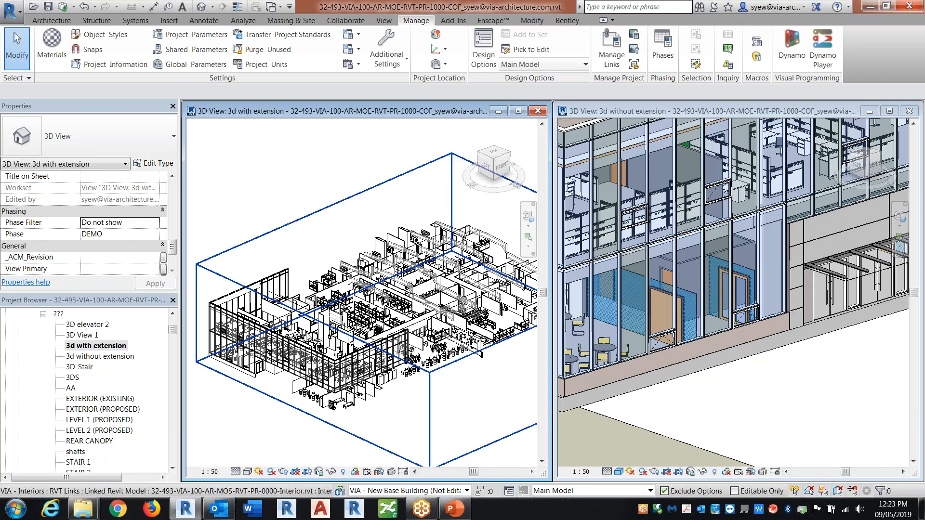
{"action": "left_click", "coordinate": [332, 325]}
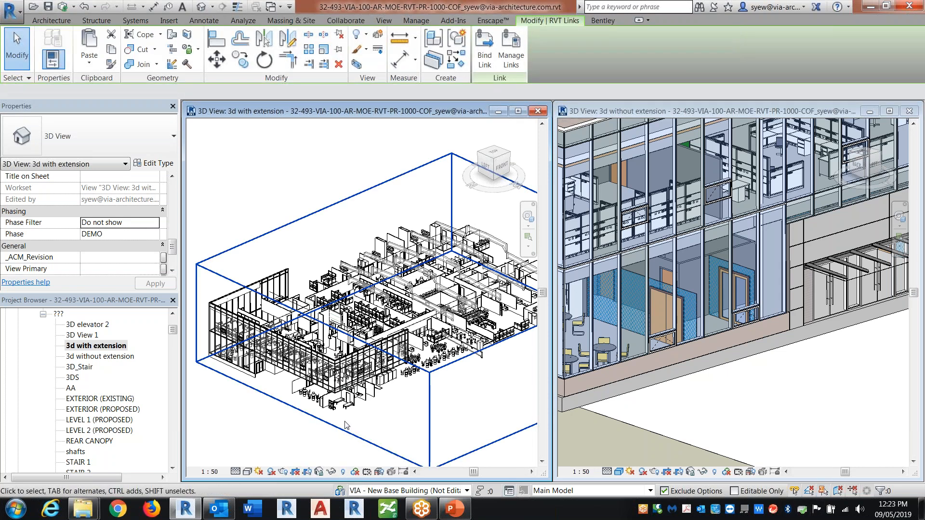
{"action": "left_click", "coordinate": [465, 287]}
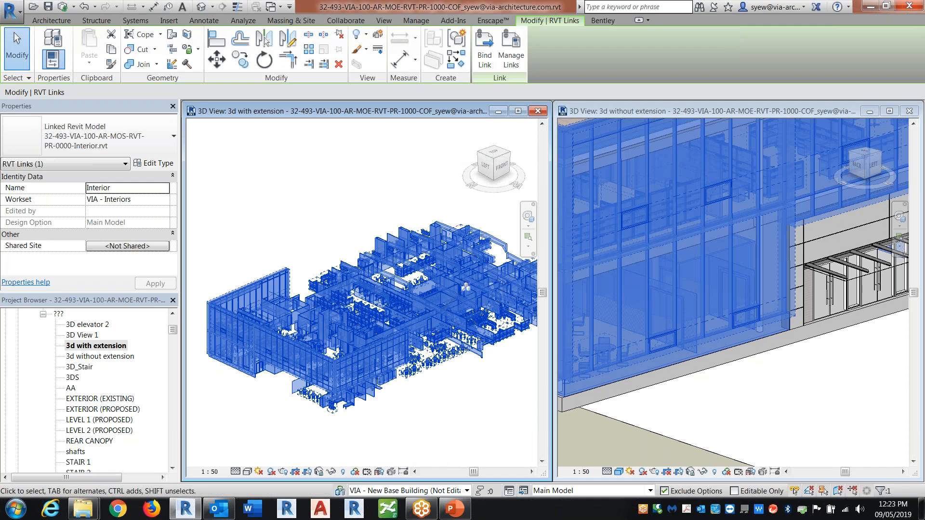
{"action": "left_click", "coordinate": [402, 417]}
{"action": "key", "text": "v"}
{"action": "key", "text": "g"}
{"action": "key", "text": "Escape"}
Review the project phases and the status settings of the phase filters in the project's phasing settings
{"action": "left_click", "coordinate": [662, 48]}
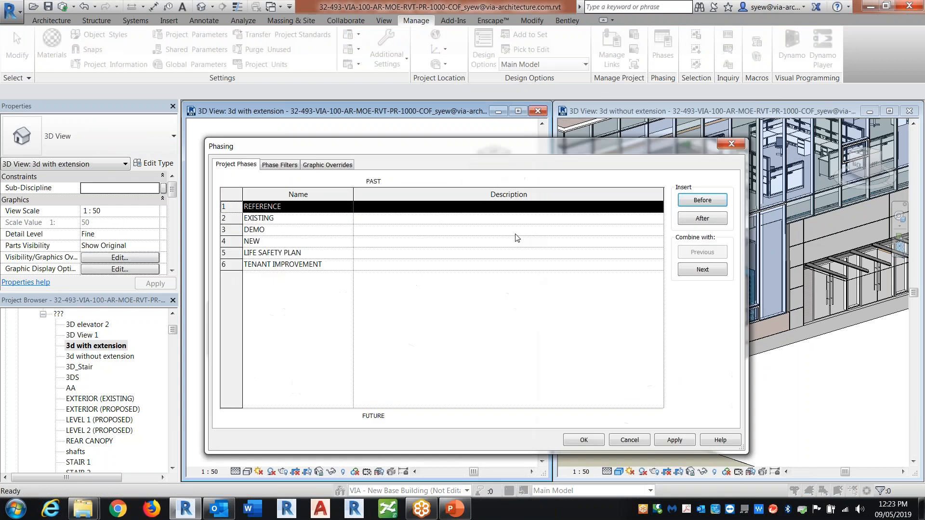
{"action": "left_click", "coordinate": [278, 164]}
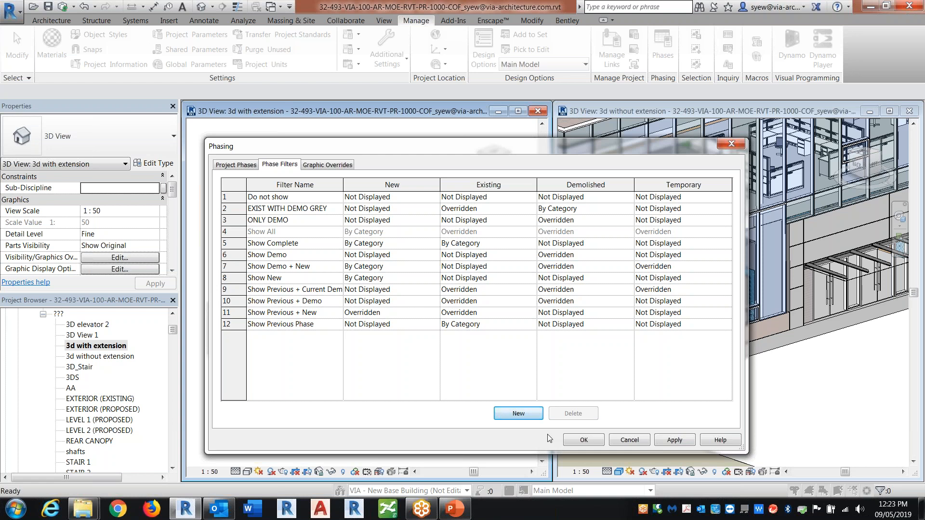
{"action": "left_click", "coordinate": [578, 441]}
Open the phase mapping of the linked Interior model's type and map REFERENCE to the link's EXISTING phase
{"action": "left_click", "coordinate": [369, 388]}
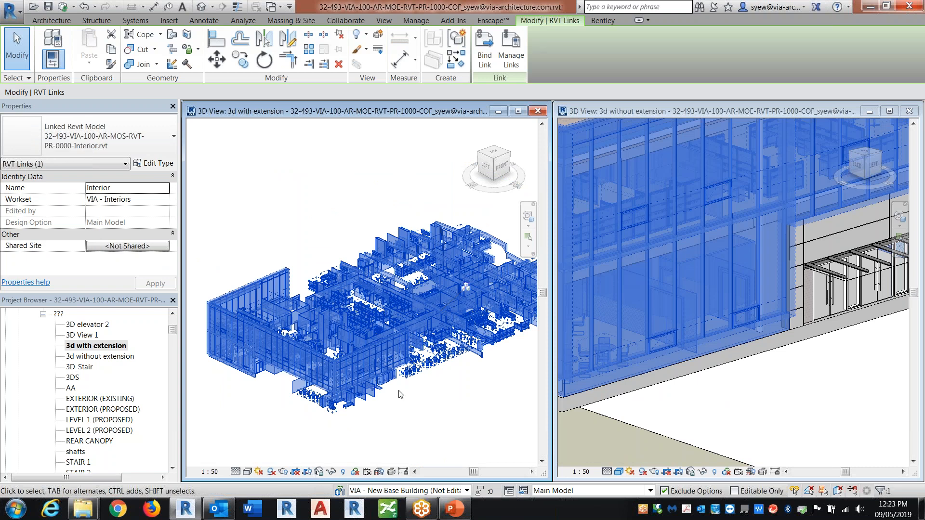
{"action": "left_click", "coordinate": [158, 164]}
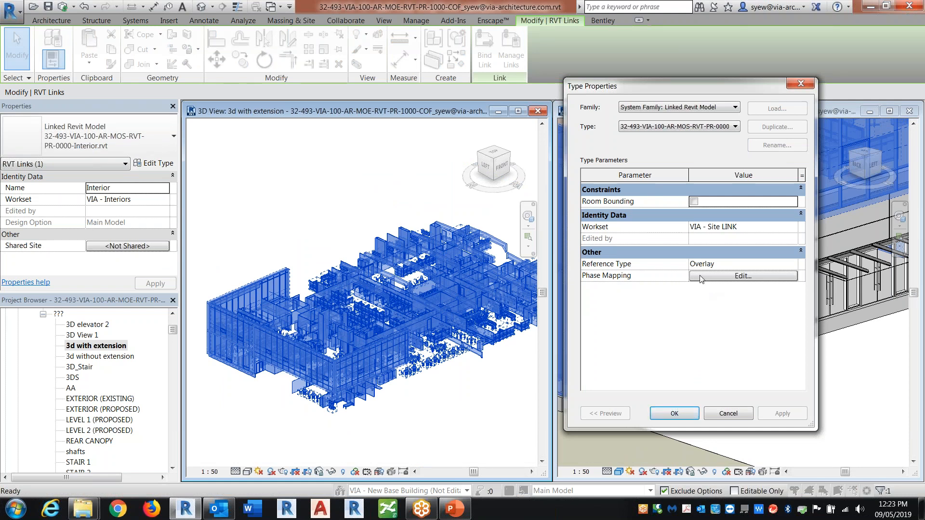
{"action": "left_click", "coordinate": [743, 276]}
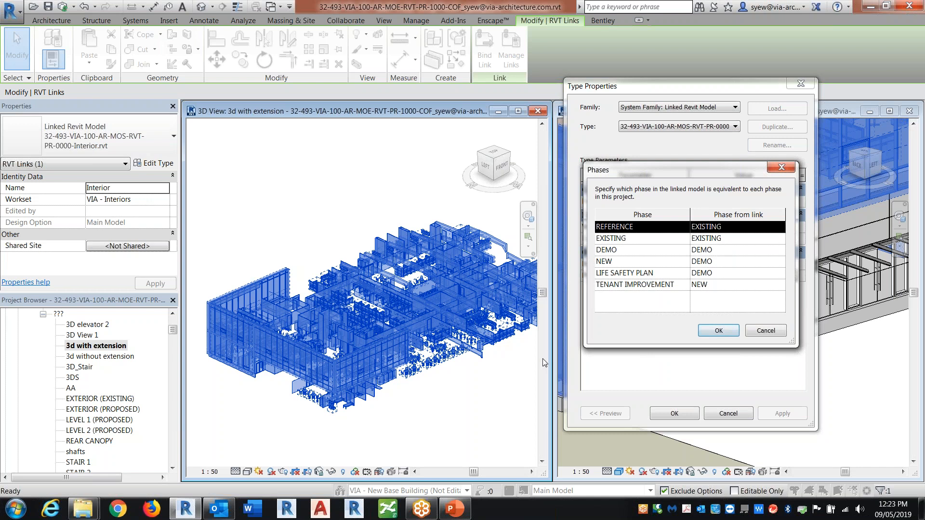
{"action": "left_click", "coordinate": [779, 227]}
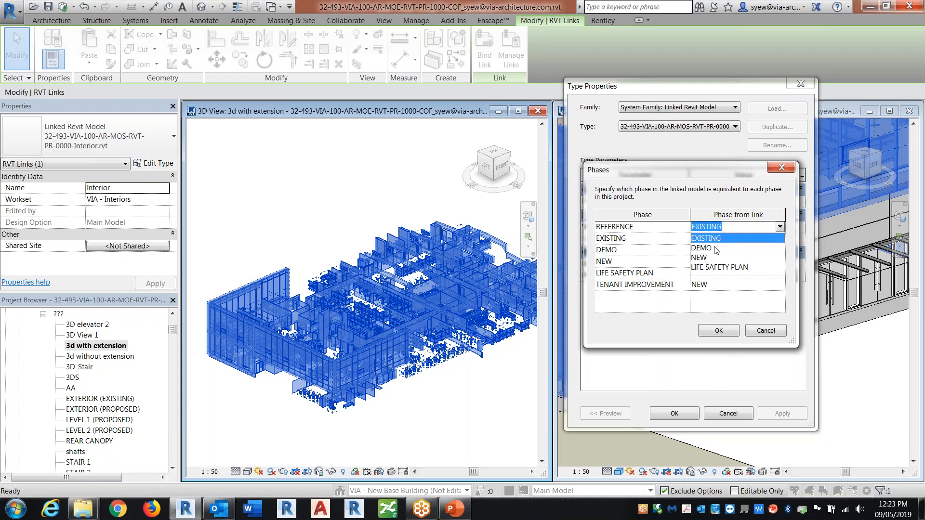
{"action": "left_click", "coordinate": [726, 238]}
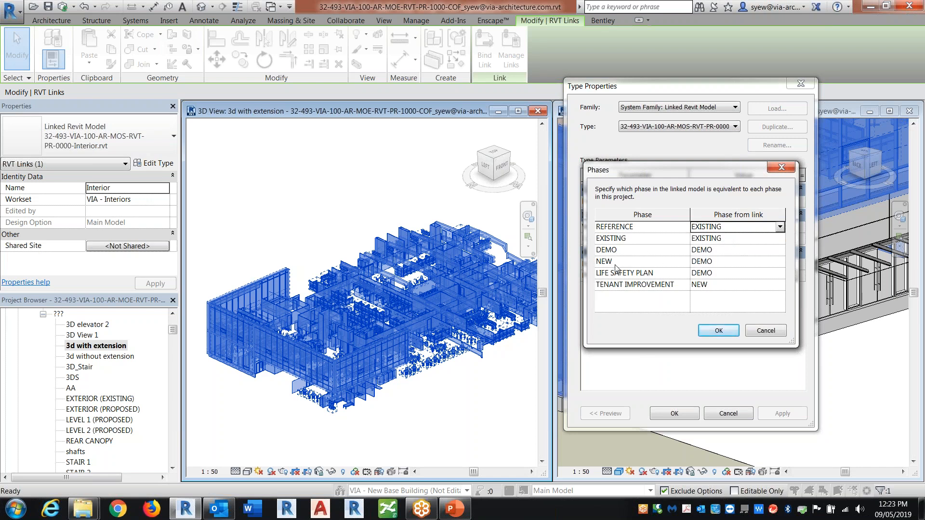
Map the NEW and LIFE SAFETY PLAN phases to the link's NEW phase
{"action": "left_click", "coordinate": [783, 264]}
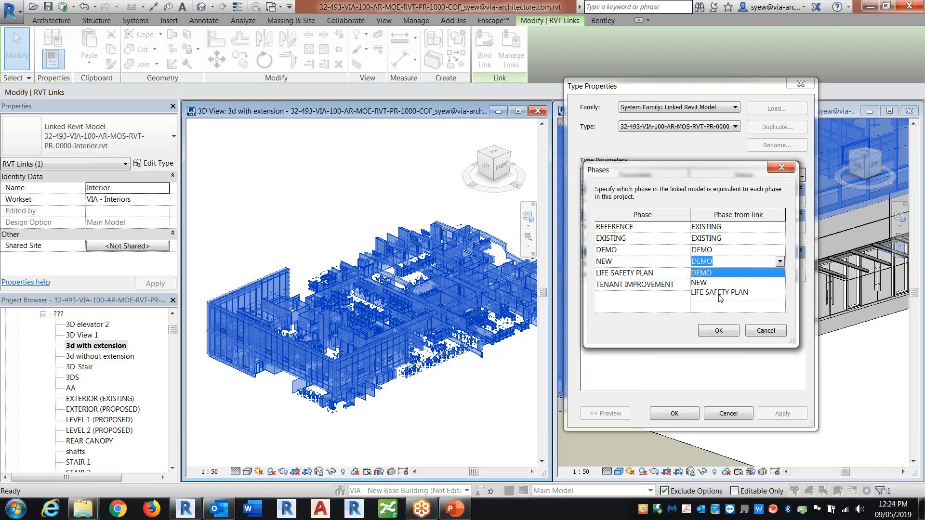
{"action": "left_click", "coordinate": [700, 283]}
{"action": "left_click", "coordinate": [780, 273]}
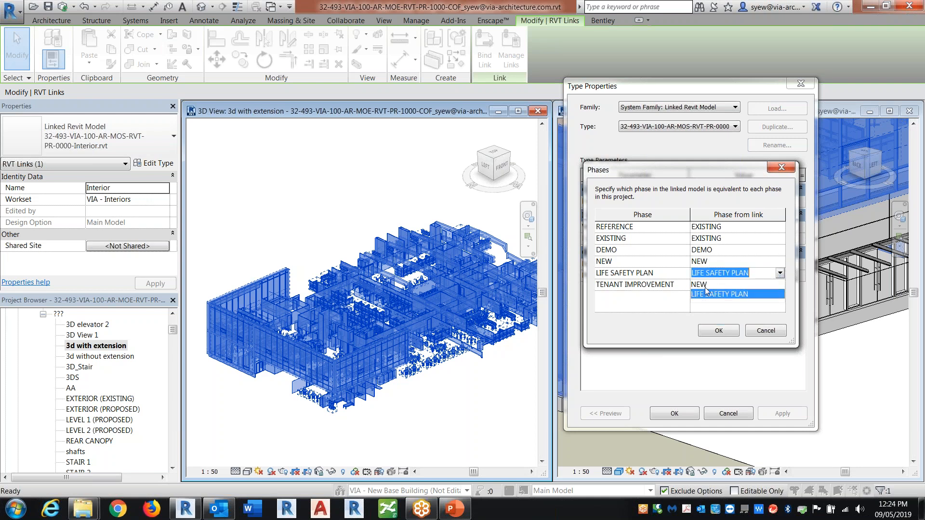
{"action": "left_click", "coordinate": [705, 286]}
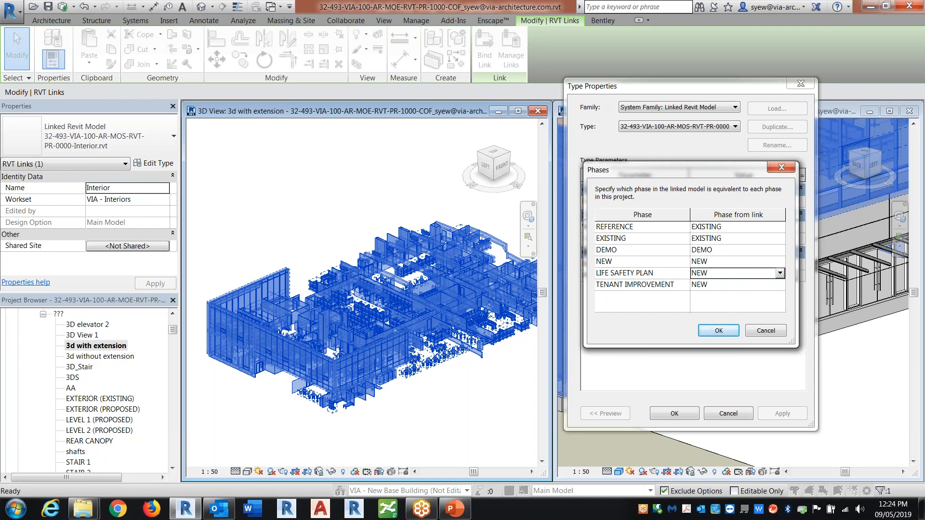
Map the DEMO, NEW and LIFE SAFETY PLAN phases to the link's EXISTING phase and apply the mapping to the linked Interior model
{"action": "left_click", "coordinate": [740, 253]}
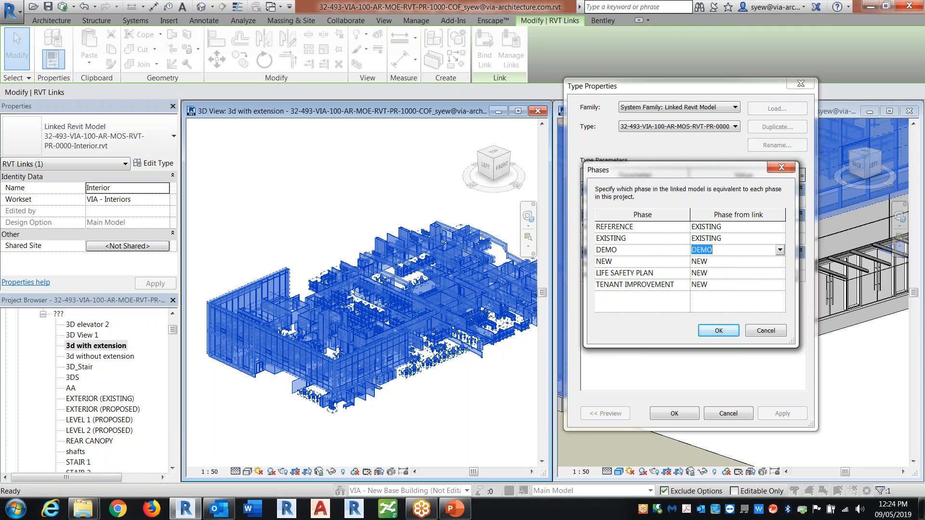
{"action": "left_click", "coordinate": [779, 250]}
{"action": "left_click", "coordinate": [712, 261]}
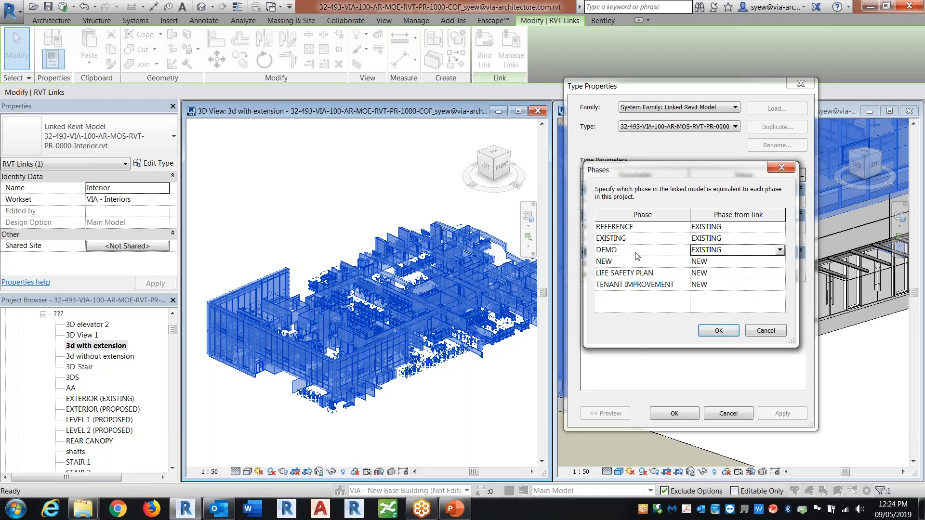
{"action": "left_click", "coordinate": [779, 261]}
{"action": "left_click", "coordinate": [717, 273]}
{"action": "left_click", "coordinate": [778, 273]}
{"action": "left_click", "coordinate": [780, 273]}
{"action": "left_click", "coordinate": [730, 285]}
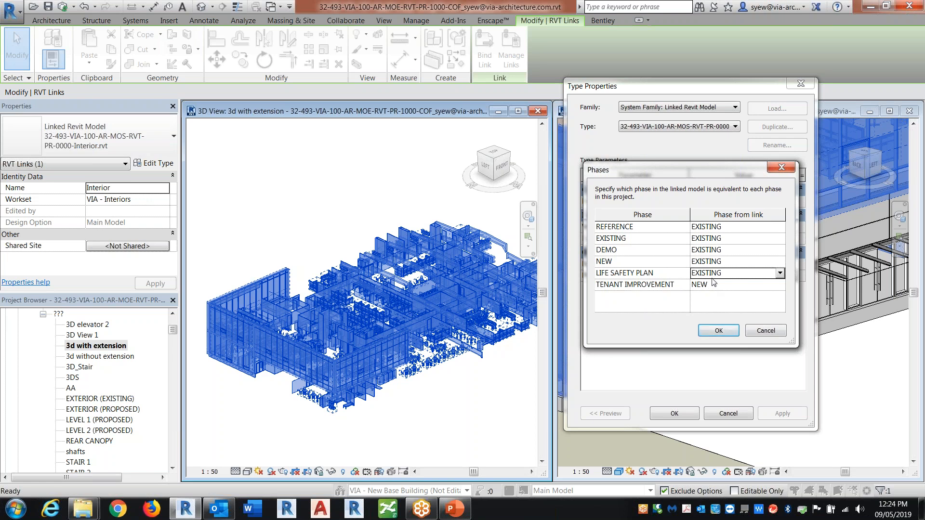
{"action": "left_click", "coordinate": [725, 332]}
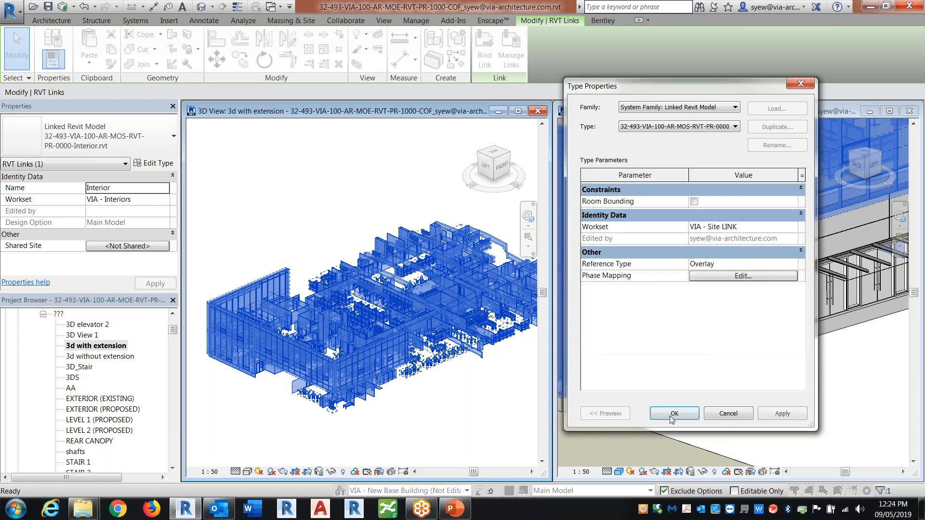
{"action": "key", "text": "Return"}
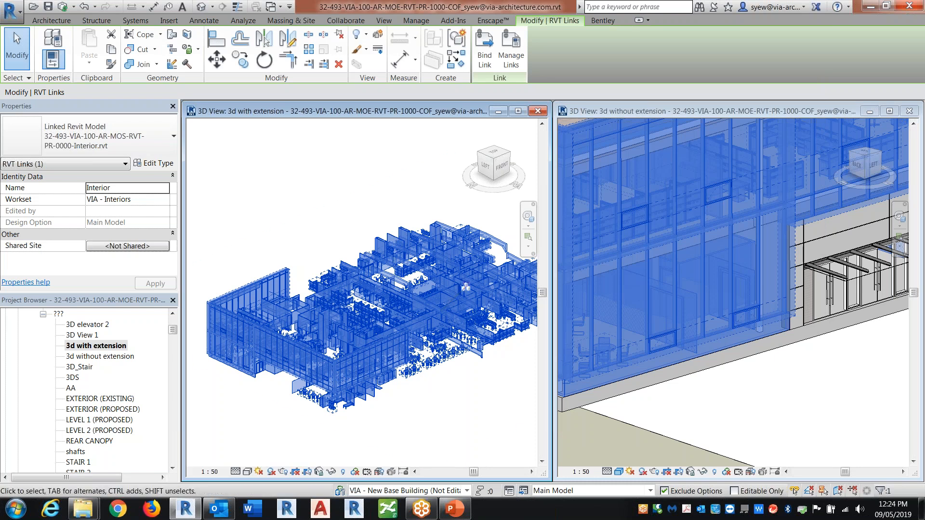
Set the phase of the "3d with extension" view to NEW and check the linked Interior model in it
{"action": "left_click", "coordinate": [431, 406]}
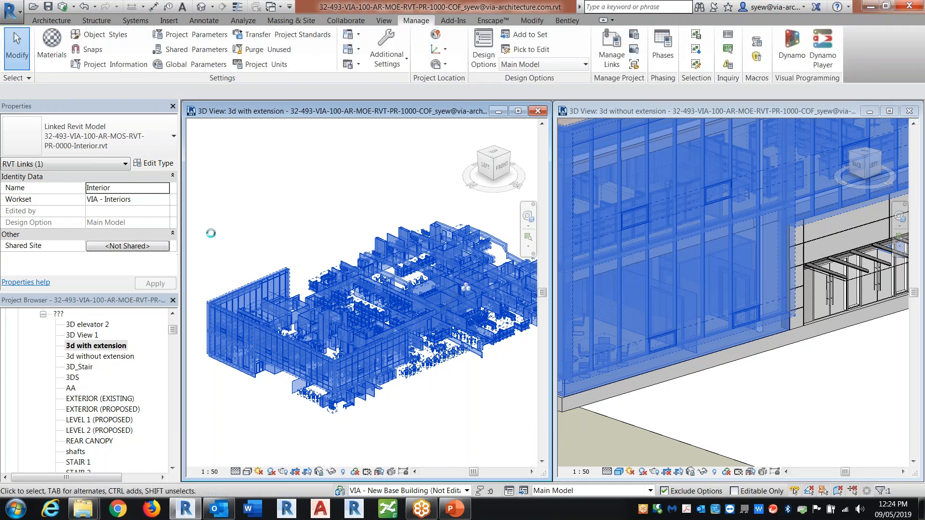
{"action": "scroll", "coordinate": [162, 224], "scroll_direction": "down", "scroll_amount": 10}
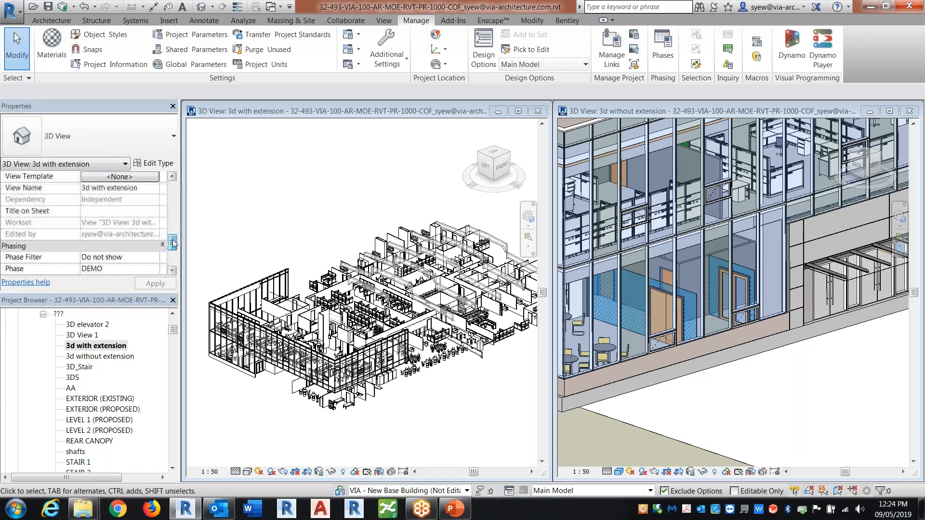
{"action": "left_click", "coordinate": [154, 222]}
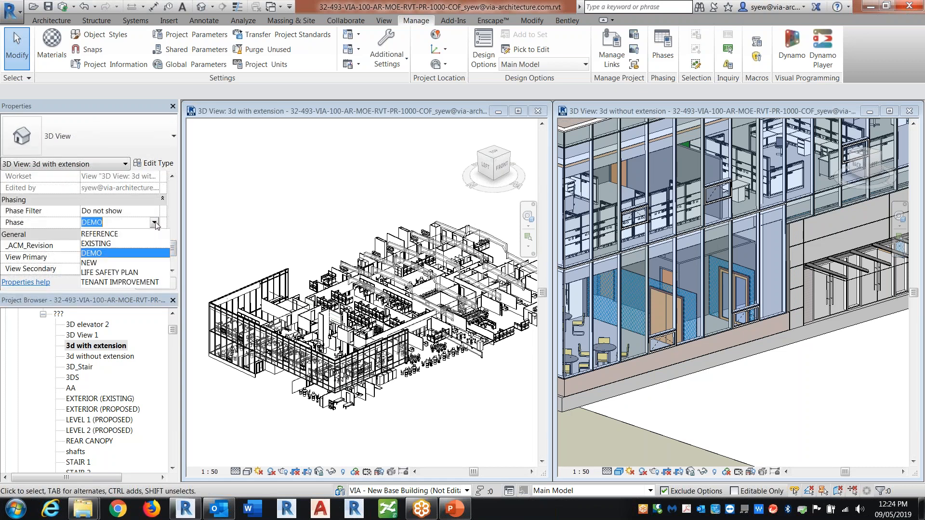
{"action": "left_click", "coordinate": [96, 266]}
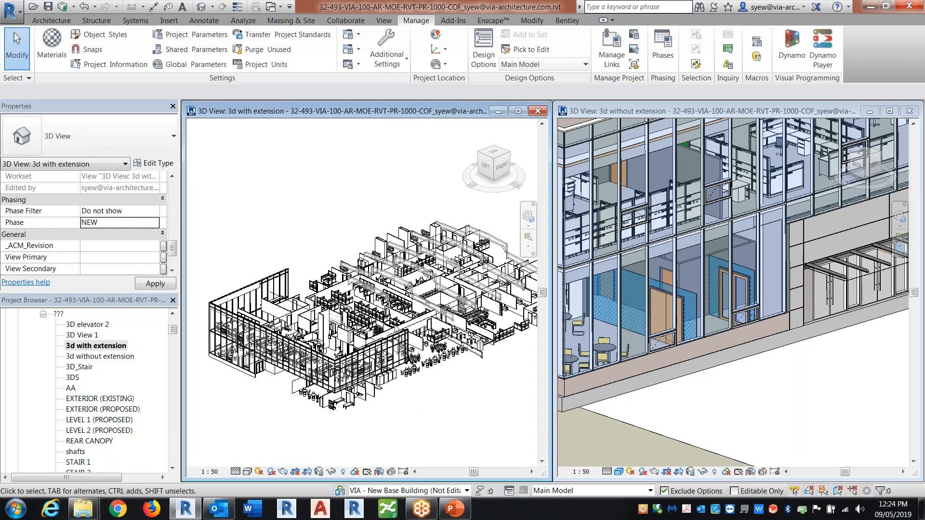
{"action": "left_click", "coordinate": [392, 331]}
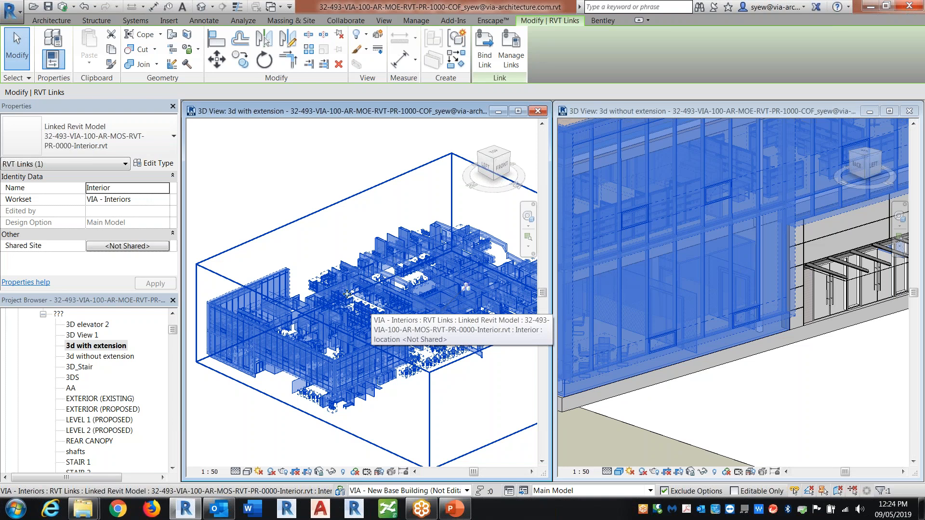
{"action": "left_click", "coordinate": [198, 266]}
Apply the Show Complete phase filter to the "3d with extension" view and inspect the building's glazed corner
{"action": "scroll", "coordinate": [167, 270], "scroll_direction": "down", "scroll_amount": 5}
{"action": "scroll", "coordinate": [166, 264], "scroll_direction": "up", "scroll_amount": 5}
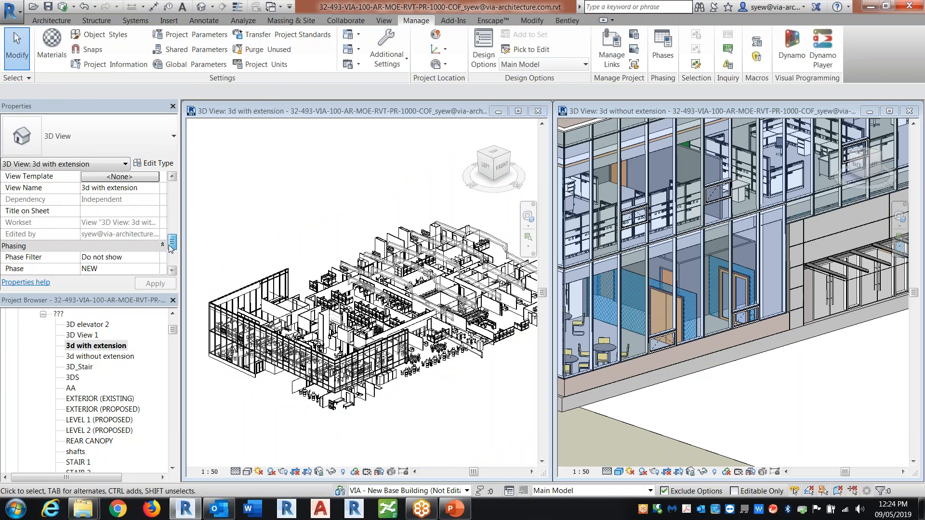
{"action": "scroll", "coordinate": [168, 257], "scroll_direction": "down", "scroll_amount": 2}
{"action": "left_click", "coordinate": [120, 188]}
{"action": "left_click", "coordinate": [154, 187]}
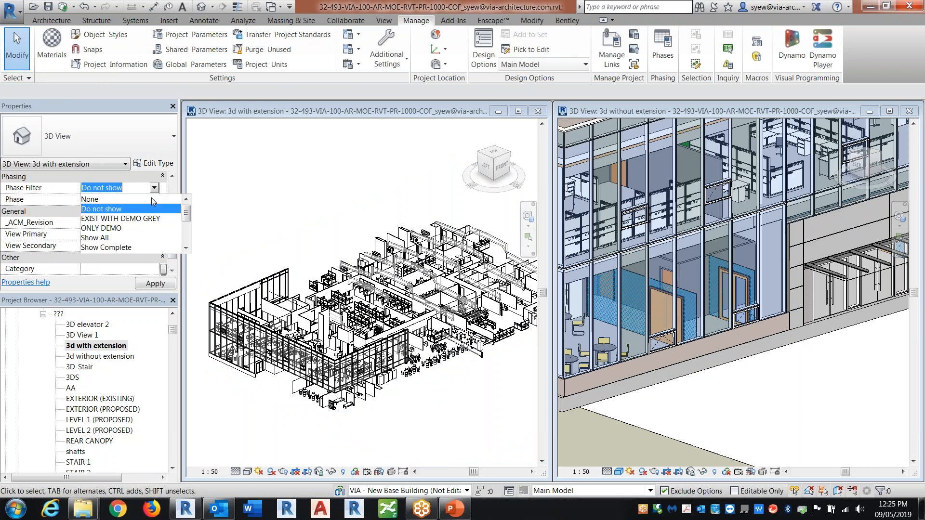
{"action": "left_click", "coordinate": [110, 247]}
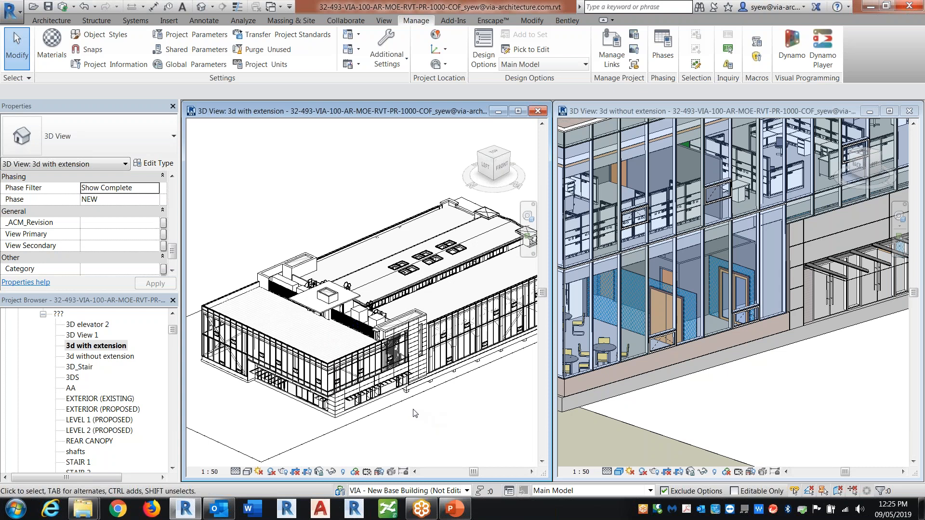
{"action": "scroll", "coordinate": [354, 302], "scroll_direction": "up", "scroll_amount": 5}
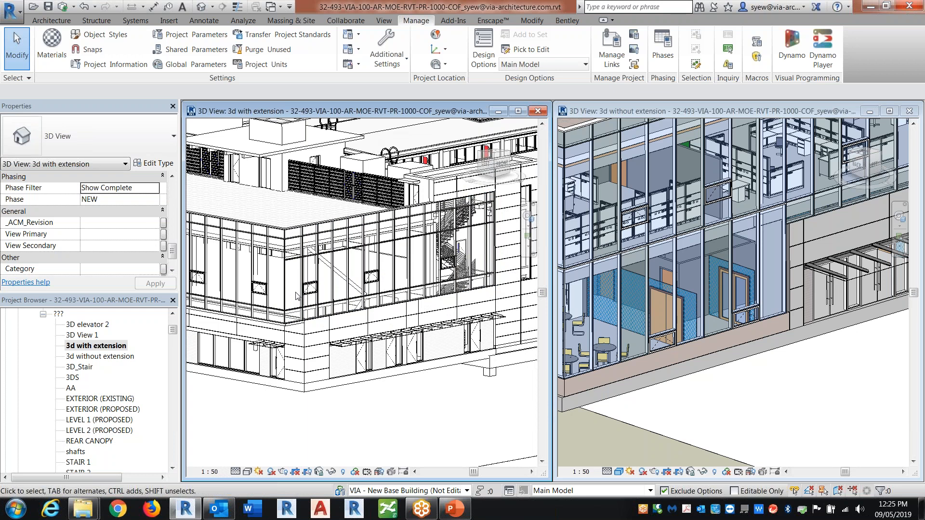
{"action": "middle_click_drag", "start_coordinate": [297, 296], "coordinate": [338, 322]}
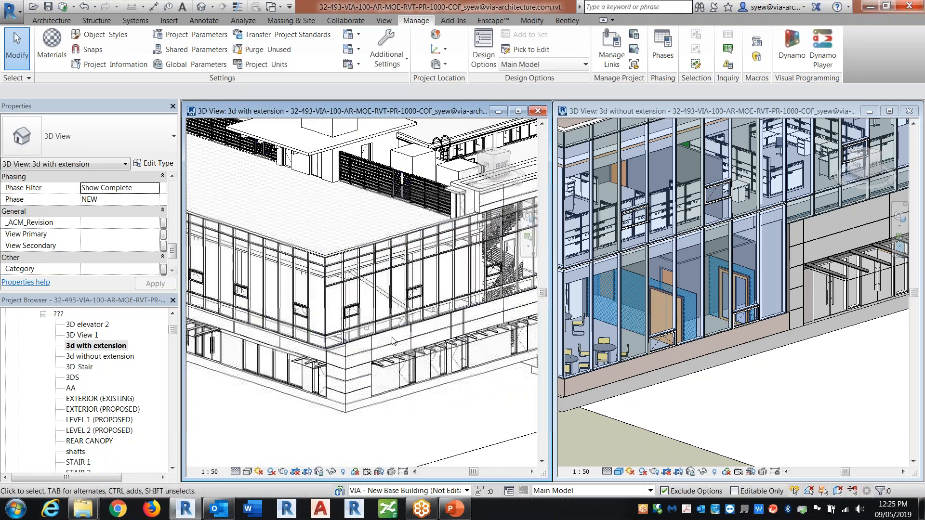
{"action": "middle_click_drag", "start_coordinate": [453, 404], "coordinate": [417, 410]}
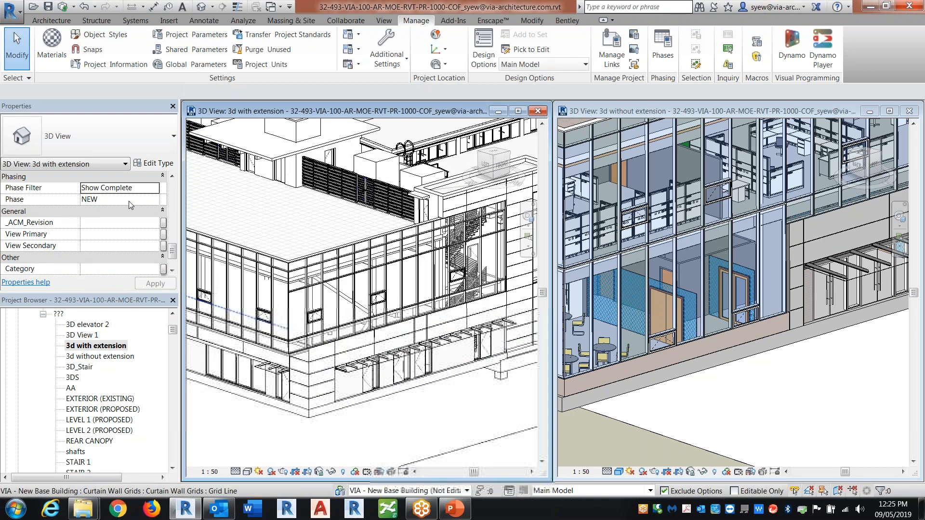
Set the phase of the "3d with extension" view to TENANT IMPROVEMENT and inspect the interior behind the corner glazing
{"action": "left_click", "coordinate": [154, 200]}
{"action": "left_click", "coordinate": [124, 258]}
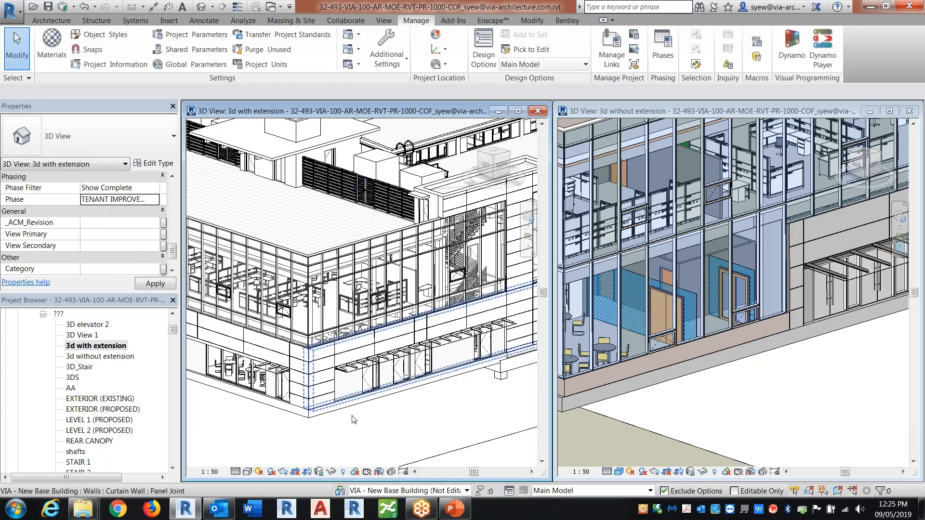
{"action": "middle_click_drag", "start_coordinate": [308, 435], "coordinate": [393, 426]}
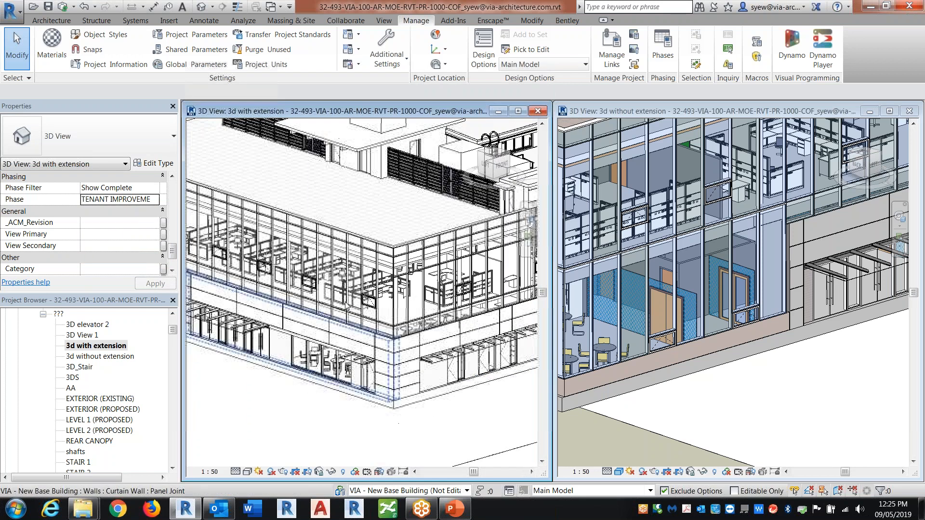
Map all six project phases, REFERENCE through TENANT IMPROVEMENT, to the link's NEW phase and apply the mapping to the linked Interior model
{"action": "left_click", "coordinate": [352, 296]}
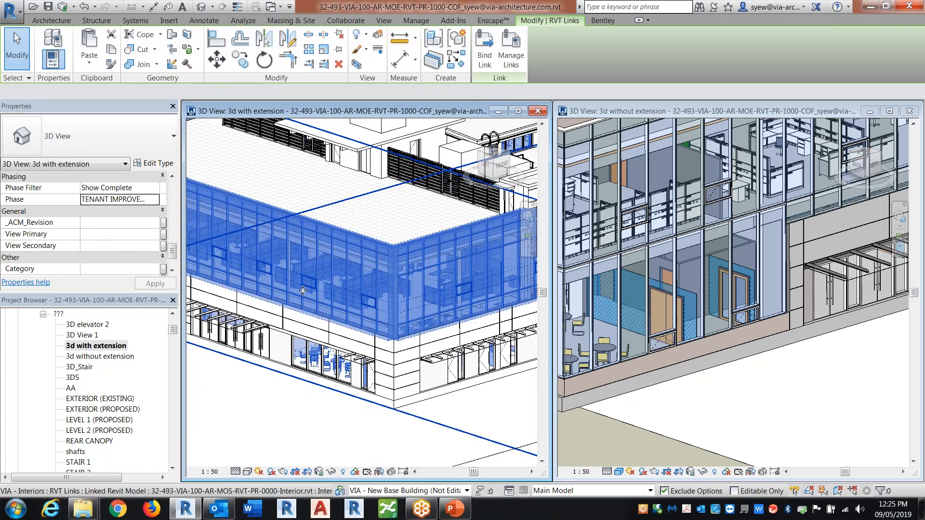
{"action": "left_click", "coordinate": [152, 163]}
{"action": "left_click", "coordinate": [740, 276]}
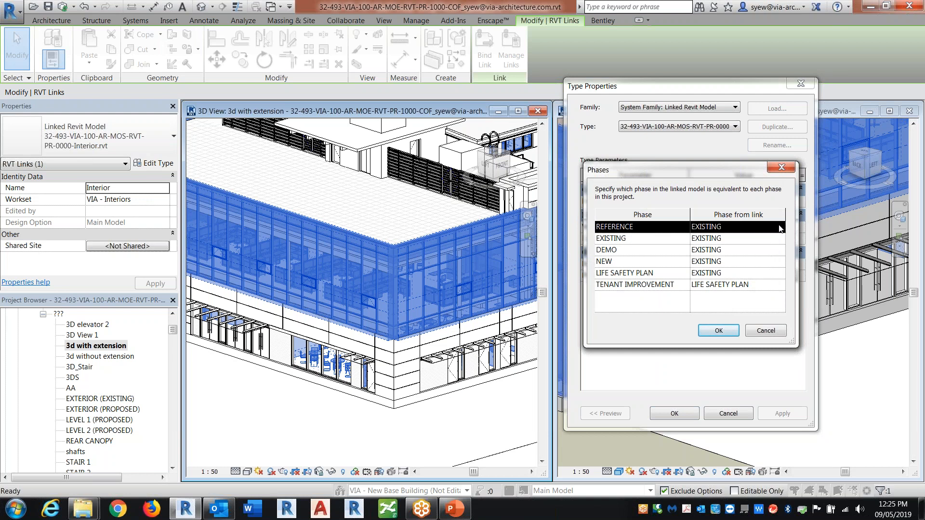
{"action": "left_click", "coordinate": [780, 228]}
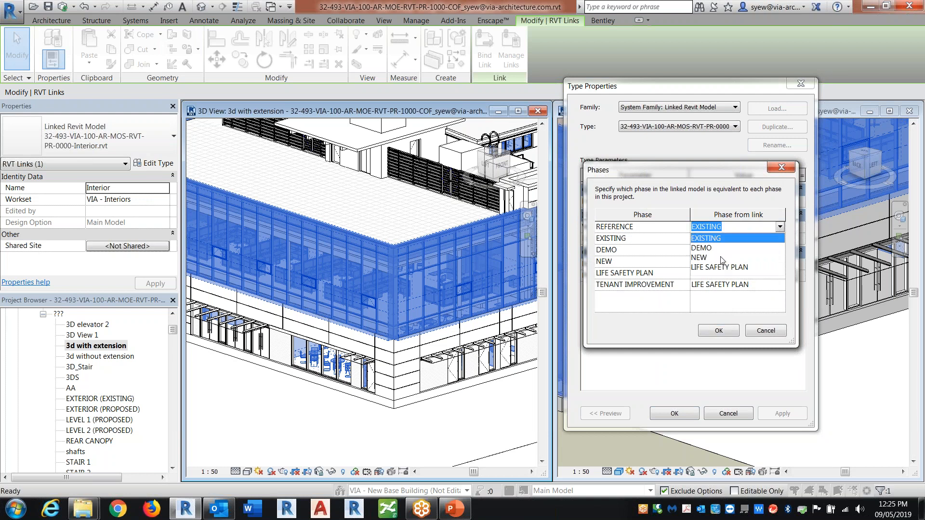
{"action": "left_click", "coordinate": [721, 258]}
{"action": "left_click", "coordinate": [779, 238]}
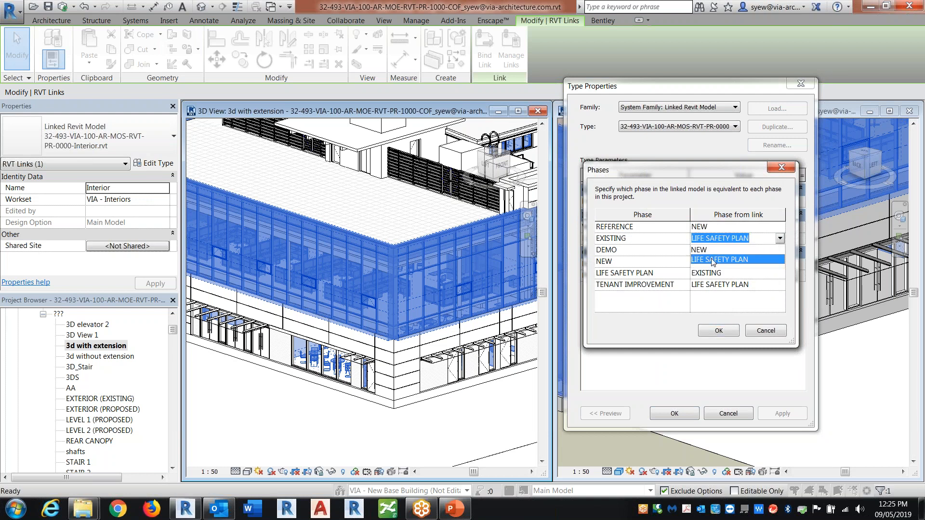
{"action": "left_click", "coordinate": [707, 251]}
{"action": "left_click", "coordinate": [780, 249]}
{"action": "left_click", "coordinate": [712, 263]}
{"action": "left_click", "coordinate": [780, 261]}
{"action": "left_click", "coordinate": [713, 275]}
{"action": "left_click", "coordinate": [780, 273]}
{"action": "left_click", "coordinate": [718, 282]}
{"action": "left_click", "coordinate": [780, 284]}
{"action": "left_click", "coordinate": [781, 284]}
{"action": "left_click", "coordinate": [723, 296]}
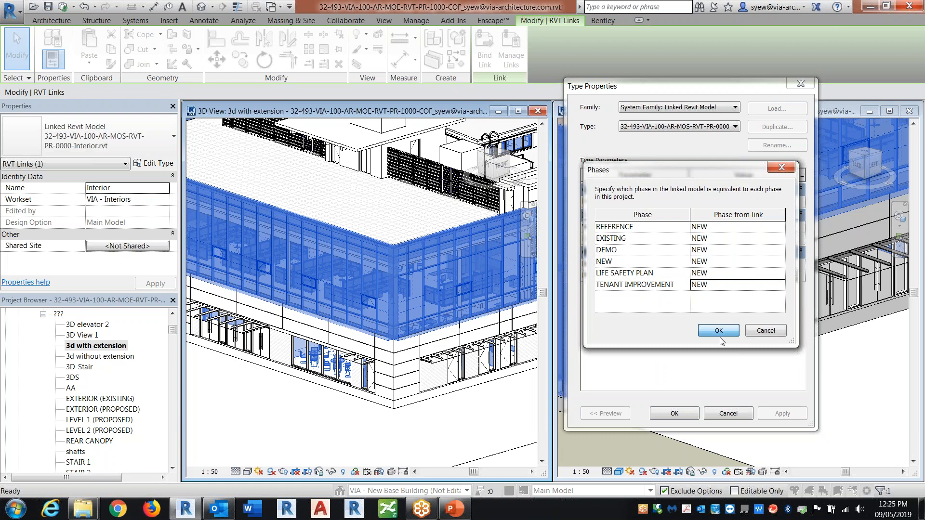
{"action": "left_click", "coordinate": [719, 330]}
{"action": "left_click", "coordinate": [689, 410]}
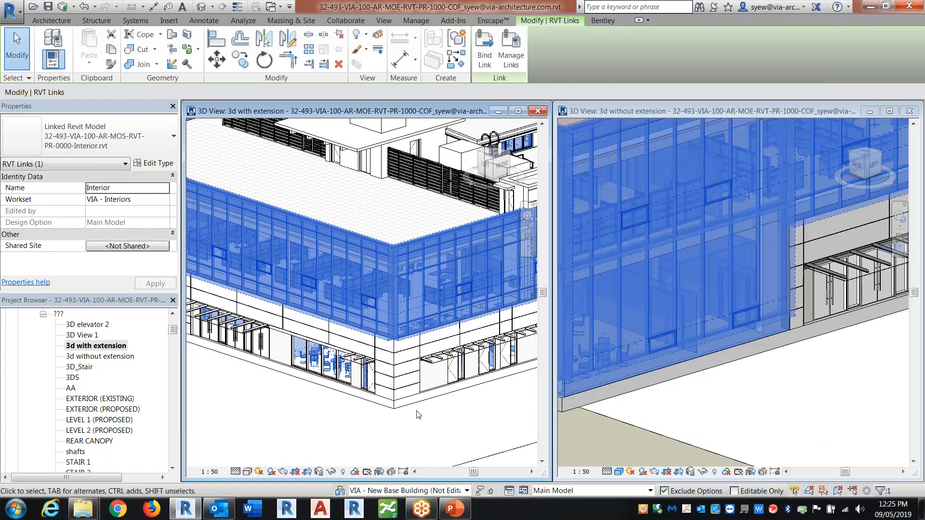
Set the phase of the "3d with extension" view to EXISTING
{"action": "left_click", "coordinate": [429, 419]}
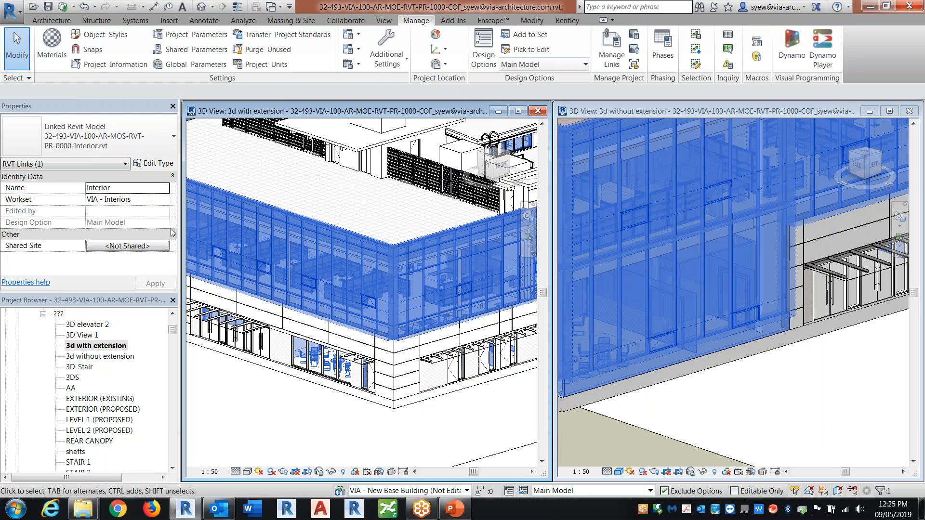
{"action": "left_click", "coordinate": [203, 387]}
{"action": "left_click_drag", "start_coordinate": [175, 191], "coordinate": [170, 249]}
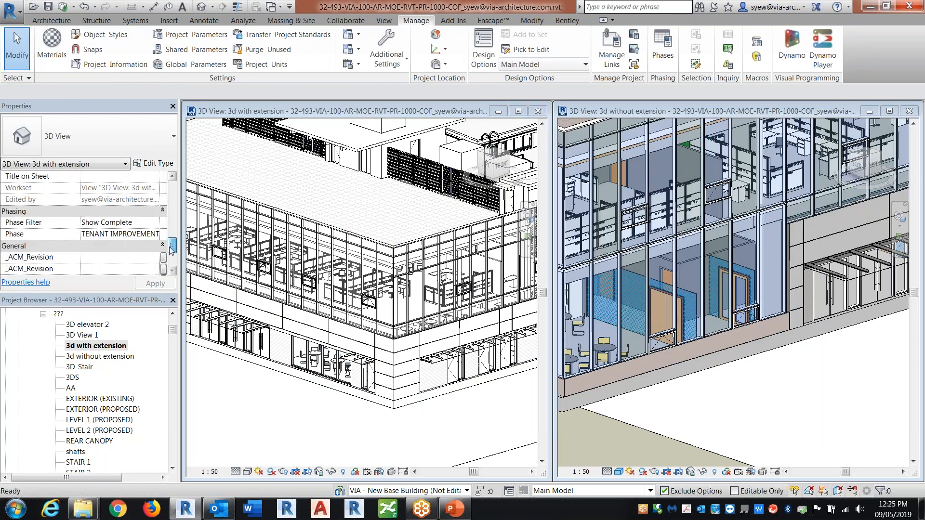
{"action": "left_click", "coordinate": [159, 235]}
{"action": "left_click", "coordinate": [98, 248]}
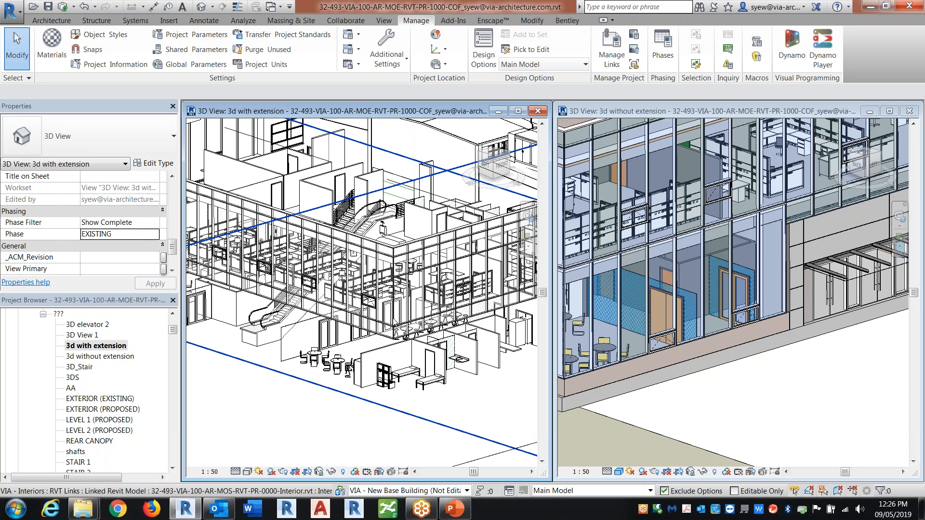
Map the linked Interior model's REFERENCE, EXISTING, DEMO, NEW and LIFE SAFETY PLAN phases to the link's EXISTING phase and apply the mapping
{"action": "left_click", "coordinate": [395, 328]}
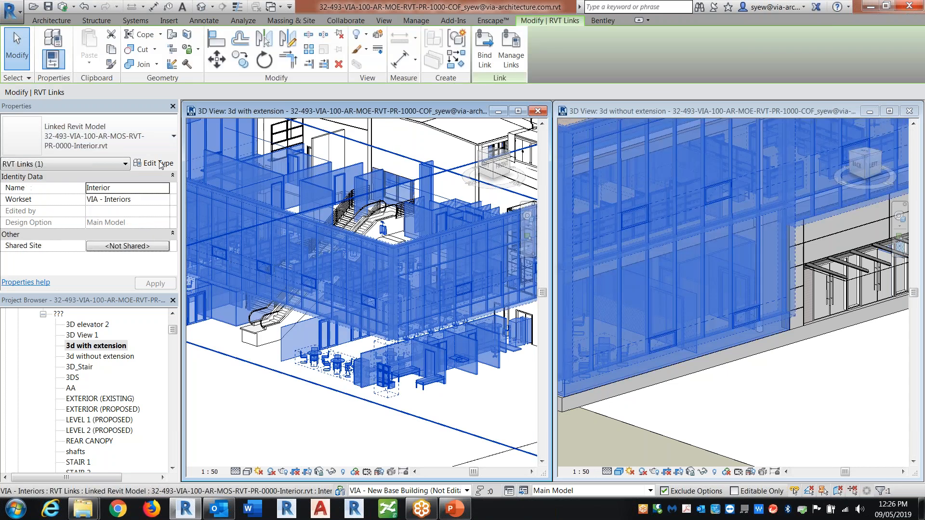
{"action": "left_click", "coordinate": [160, 164]}
{"action": "left_click", "coordinate": [750, 277]}
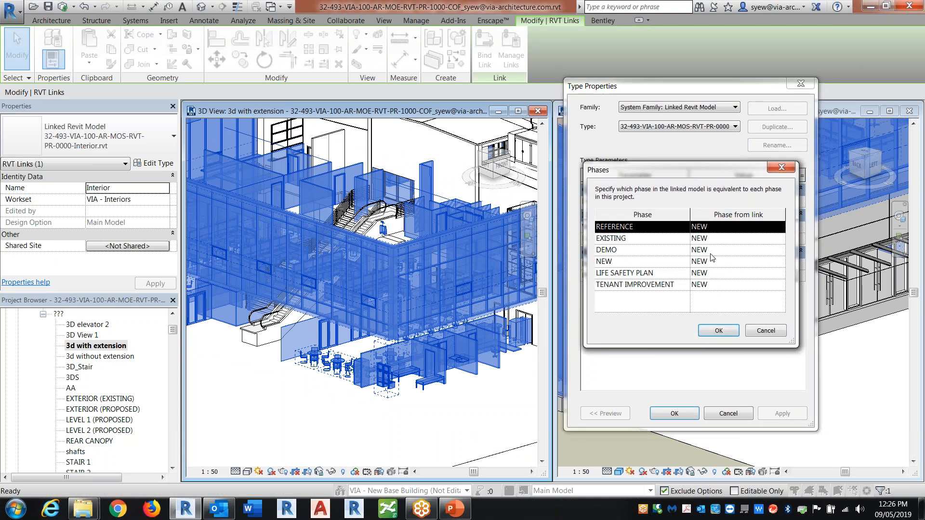
{"action": "left_click", "coordinate": [779, 227]}
{"action": "left_click", "coordinate": [726, 239]}
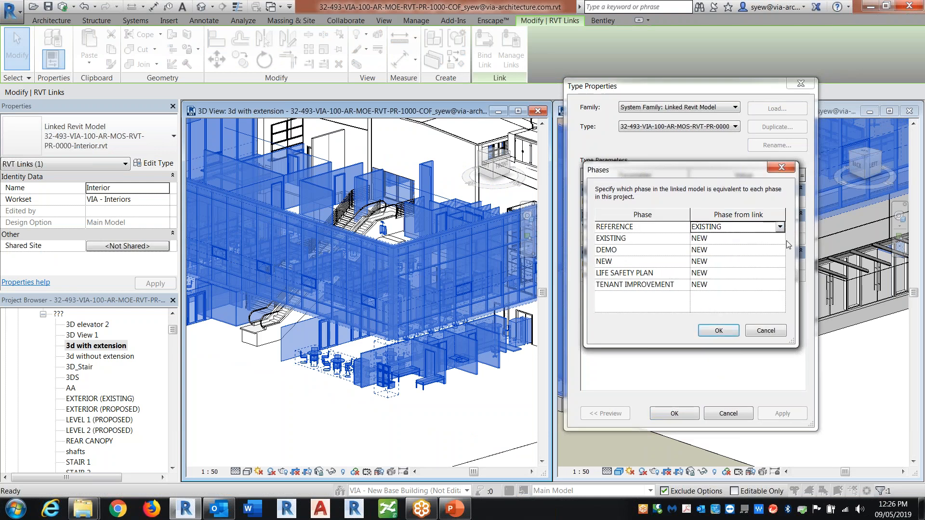
{"action": "left_click", "coordinate": [779, 239]}
{"action": "left_click", "coordinate": [727, 251]}
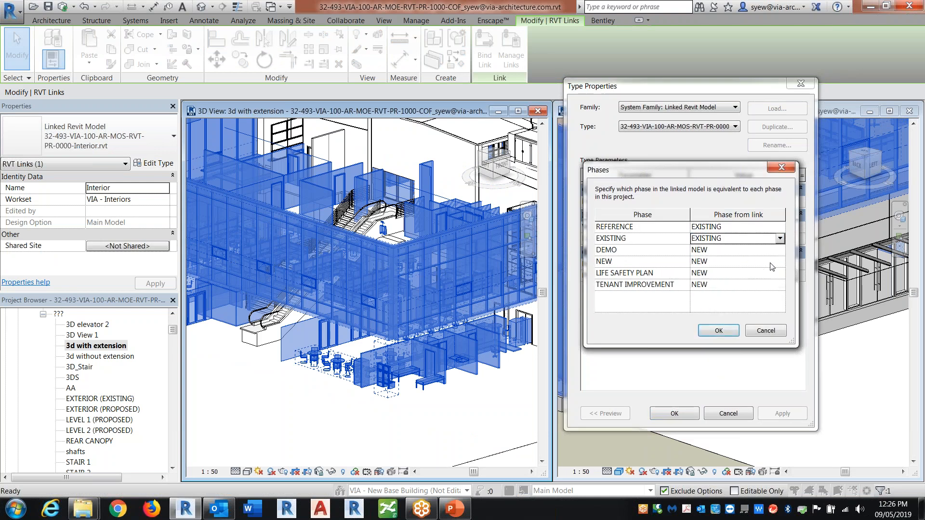
{"action": "left_click", "coordinate": [780, 250]}
{"action": "left_click", "coordinate": [779, 250]}
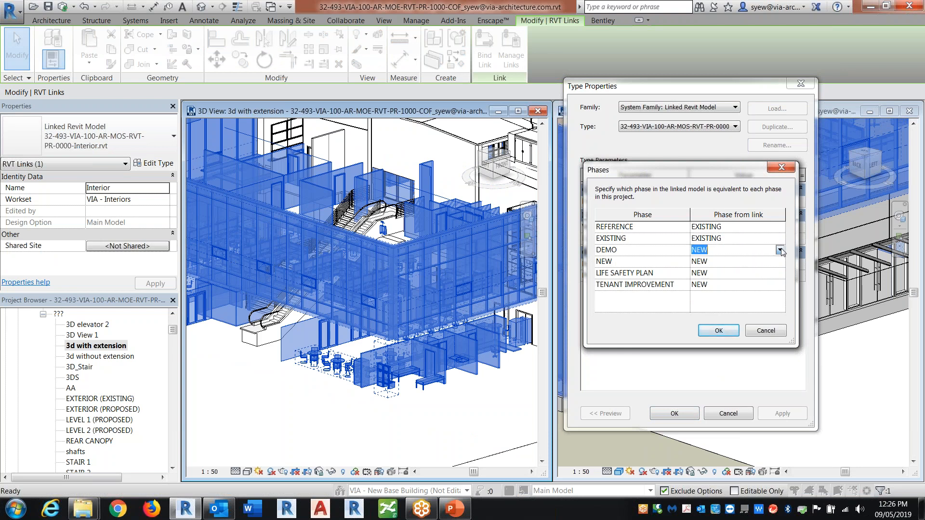
{"action": "left_click", "coordinate": [725, 262]}
{"action": "left_click", "coordinate": [778, 261]}
{"action": "left_click", "coordinate": [779, 262]}
{"action": "left_click", "coordinate": [727, 272]}
{"action": "left_click", "coordinate": [779, 273]}
{"action": "left_click", "coordinate": [780, 274]}
{"action": "left_click", "coordinate": [776, 285]}
{"action": "left_click", "coordinate": [735, 335]}
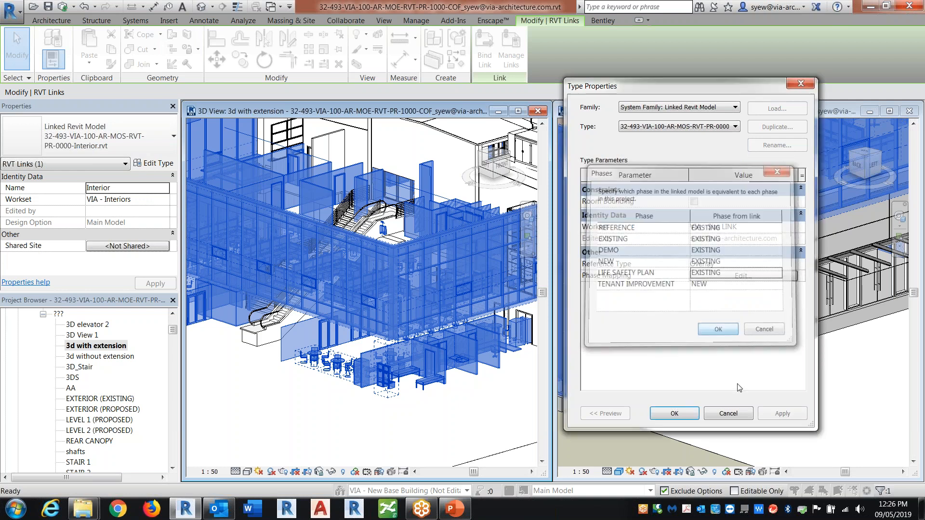
{"action": "left_click", "coordinate": [685, 416]}
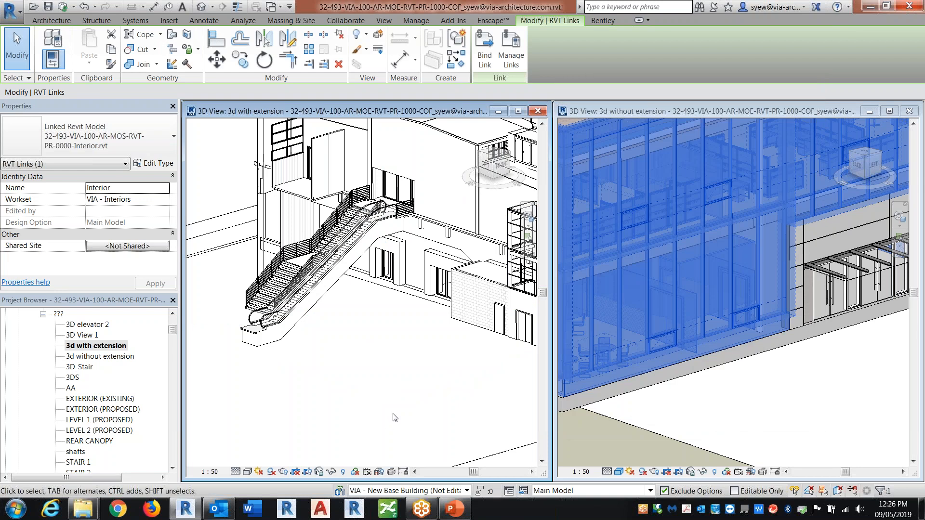
Draw a W.1 CONC_200mm basic wall about 3800 mm long from LEVEL 1 on the open ground behind the existing building
{"action": "left_click", "coordinate": [332, 375]}
{"action": "scroll", "coordinate": [385, 355], "scroll_direction": "down", "scroll_amount": 5}
{"action": "middle_click_drag", "start_coordinate": [385, 355], "coordinate": [317, 402], "text": "shift"}
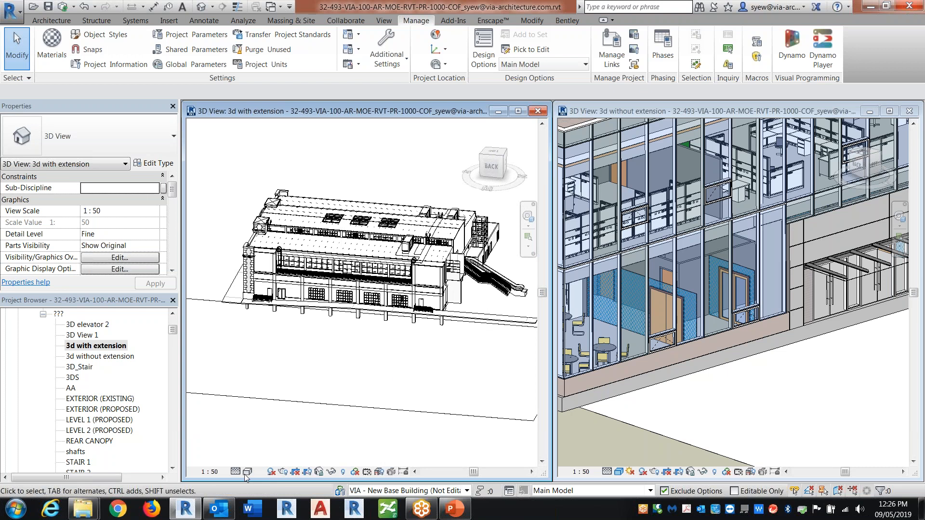
{"action": "scroll", "coordinate": [229, 369], "scroll_direction": "up", "scroll_amount": 5}
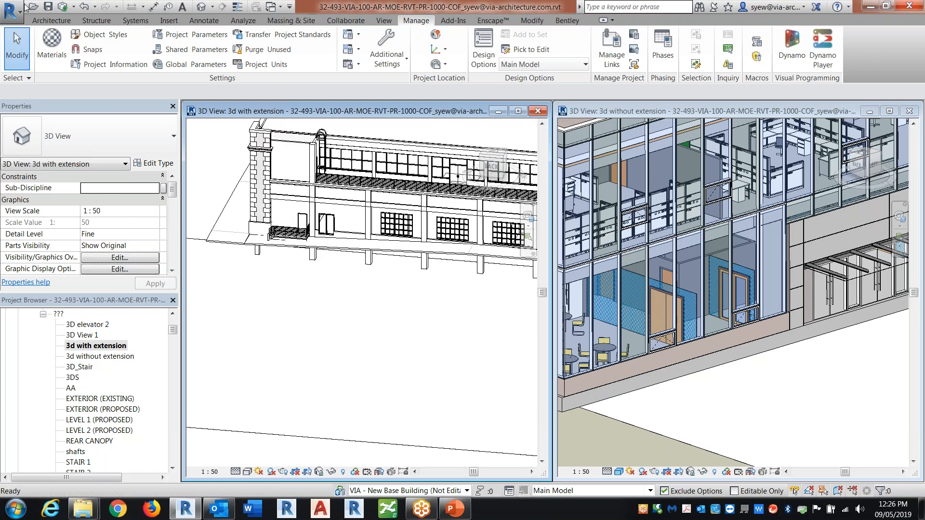
{"action": "left_click", "coordinate": [51, 21]}
{"action": "left_click", "coordinate": [56, 42]}
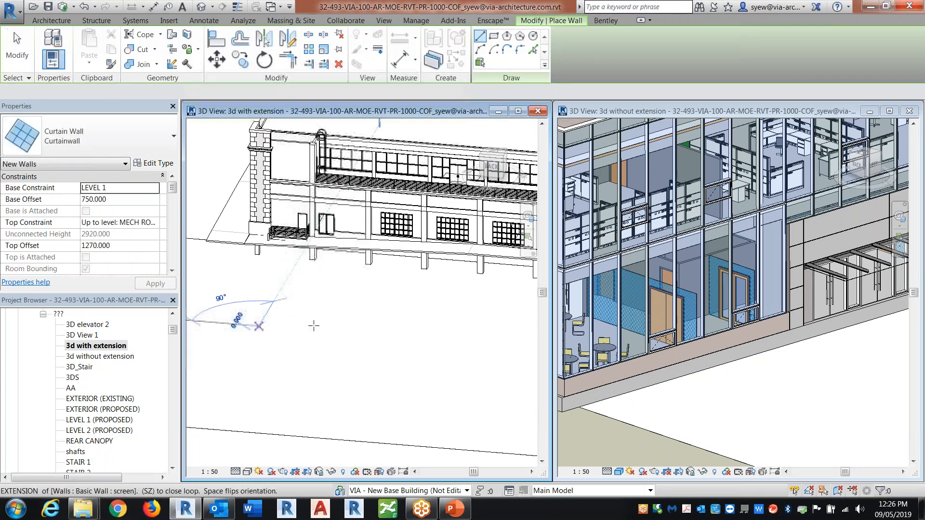
{"action": "left_click", "coordinate": [94, 134]}
{"action": "scroll", "coordinate": [62, 260], "scroll_direction": "up", "scroll_amount": 4}
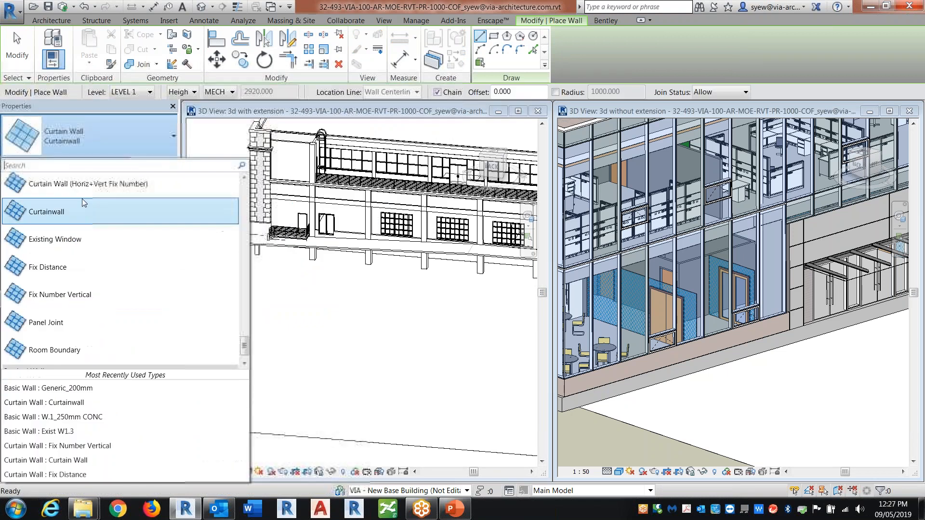
{"action": "scroll", "coordinate": [62, 260], "scroll_direction": "up", "scroll_amount": 6}
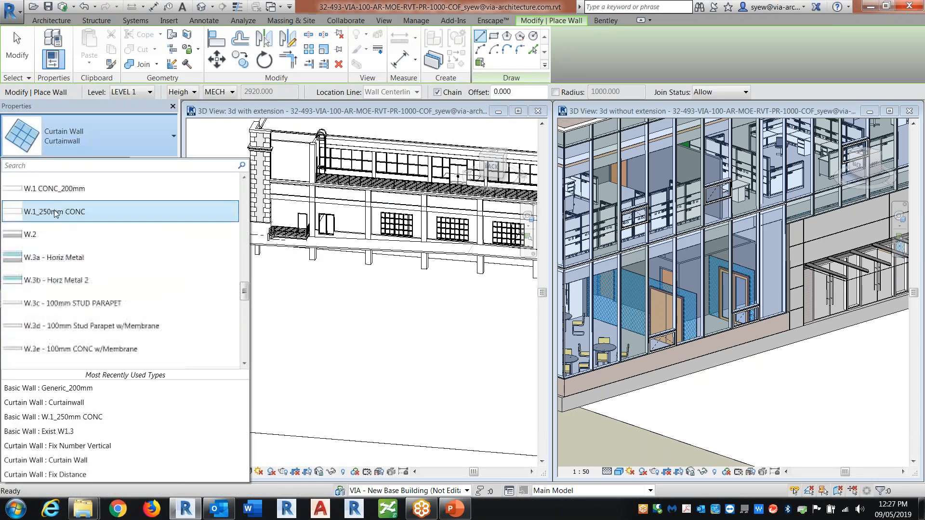
{"action": "left_click", "coordinate": [48, 196]}
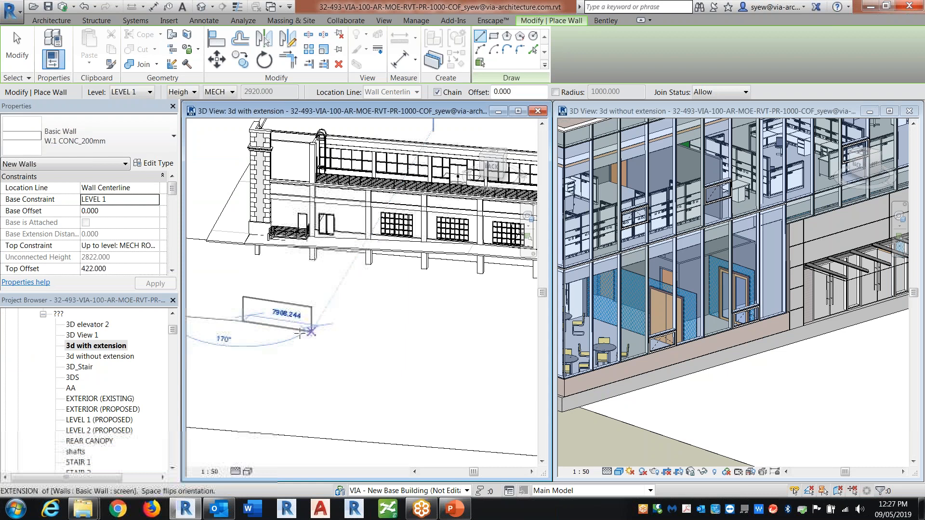
{"action": "left_click", "coordinate": [278, 324]}
{"action": "scroll", "coordinate": [221, 322], "scroll_direction": "up", "scroll_amount": 5}
{"action": "key", "text": "Escape"}
{"action": "key", "text": "Escape"}
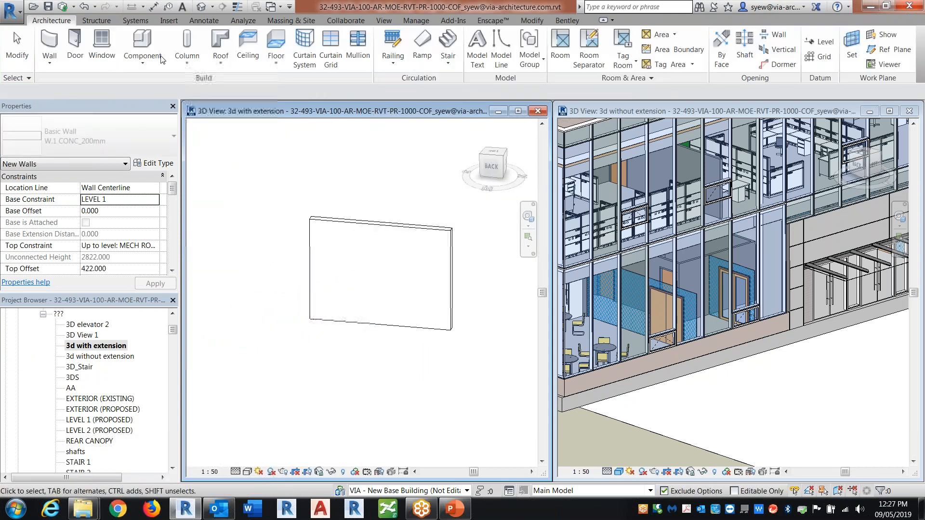
Place a 900 x 1980 0810M_Single door near one end of the new concrete wall
{"action": "left_click", "coordinate": [75, 46]}
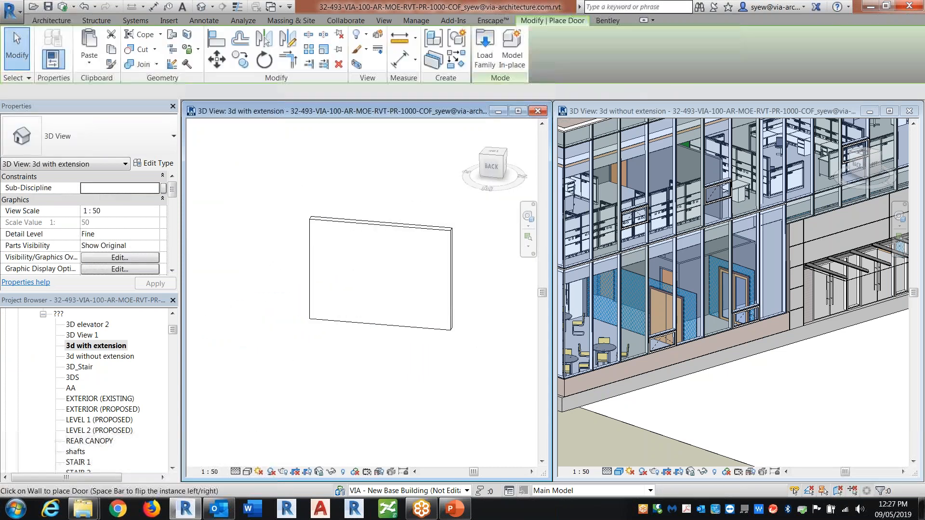
{"action": "left_click", "coordinate": [352, 320]}
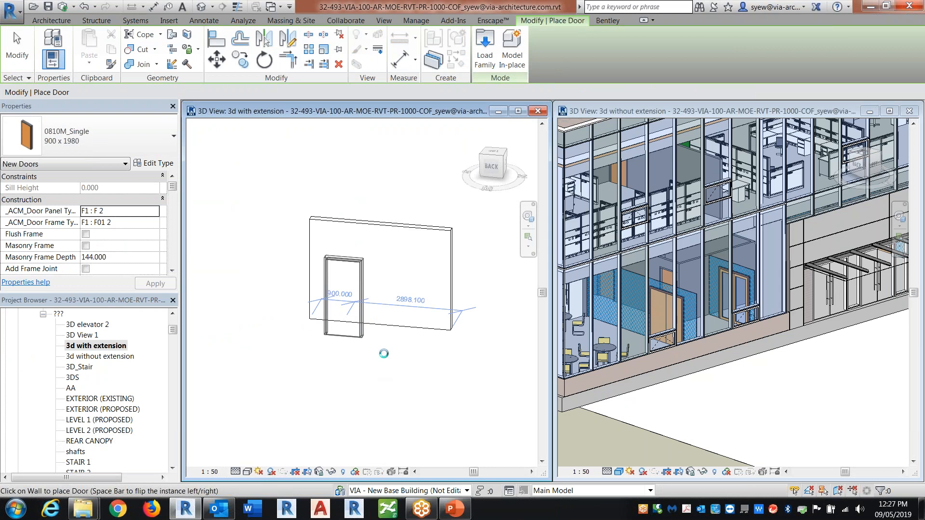
{"action": "key", "text": "Escape"}
{"action": "key", "text": "Escape"}
Check the new wall's base constraints and set the door's level to LEVEL 1
{"action": "left_click", "coordinate": [419, 245]}
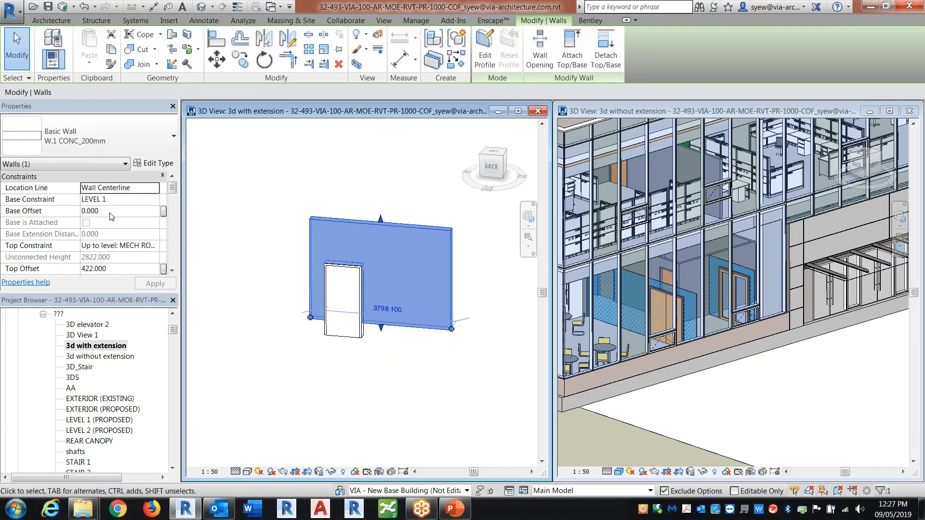
{"action": "left_click", "coordinate": [114, 211]}
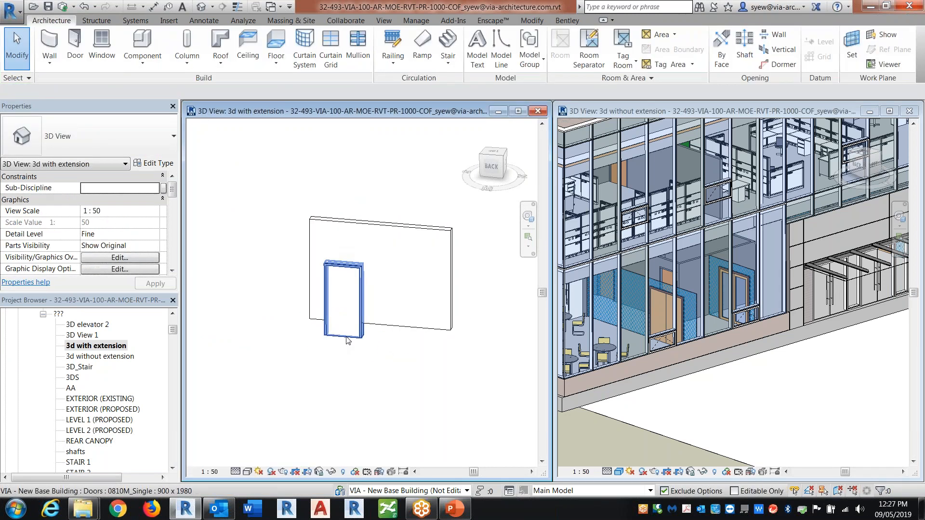
{"action": "left_click", "coordinate": [343, 308]}
{"action": "left_click", "coordinate": [118, 188]}
{"action": "left_click", "coordinate": [154, 188]}
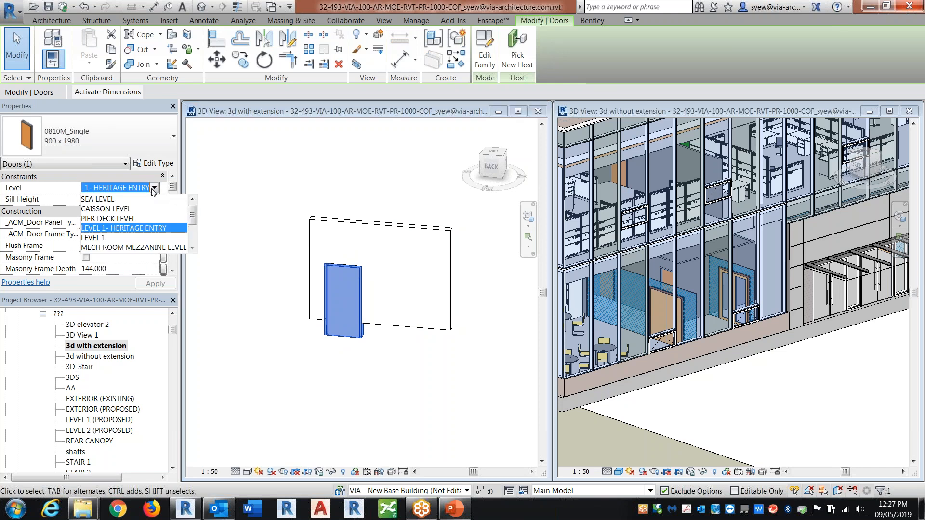
{"action": "left_click", "coordinate": [110, 238]}
{"action": "left_click", "coordinate": [440, 374]}
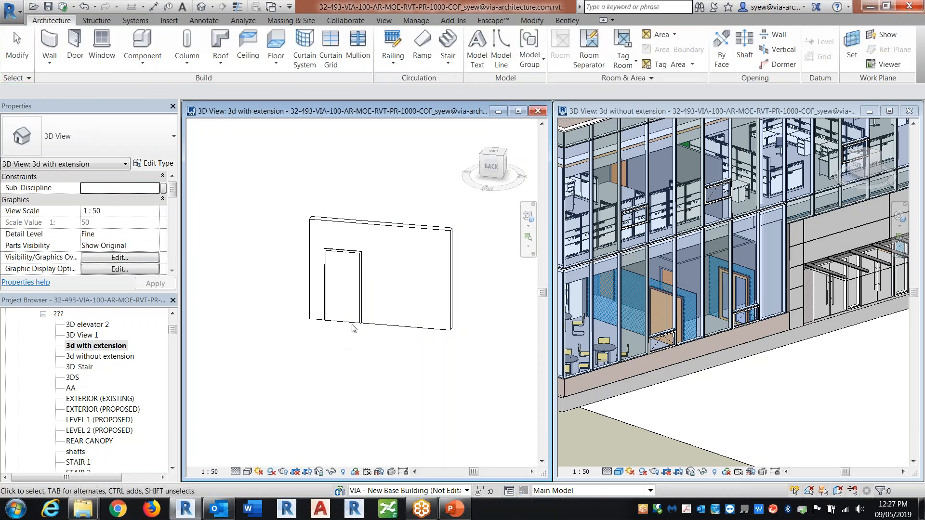
Set the Phase Demolished of the door in the new wall to DEMO
{"action": "left_click", "coordinate": [354, 327]}
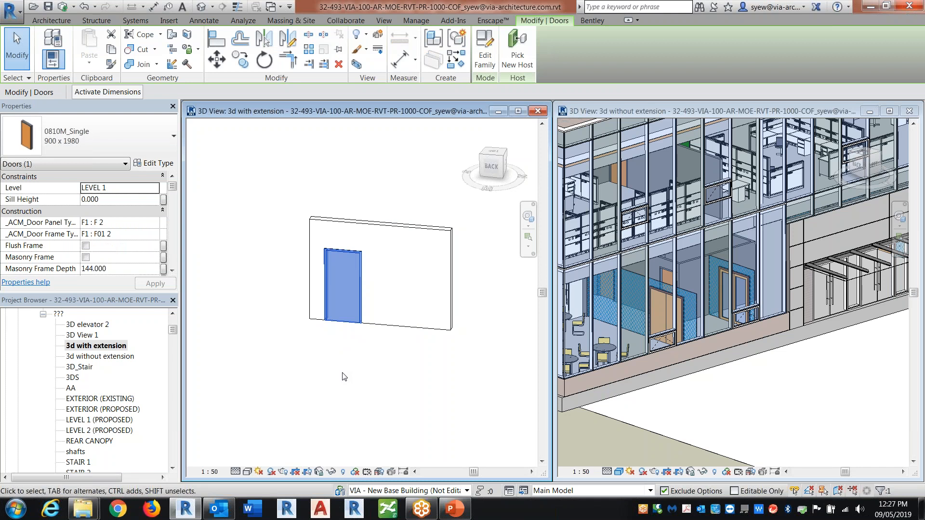
{"action": "left_click", "coordinate": [418, 230]}
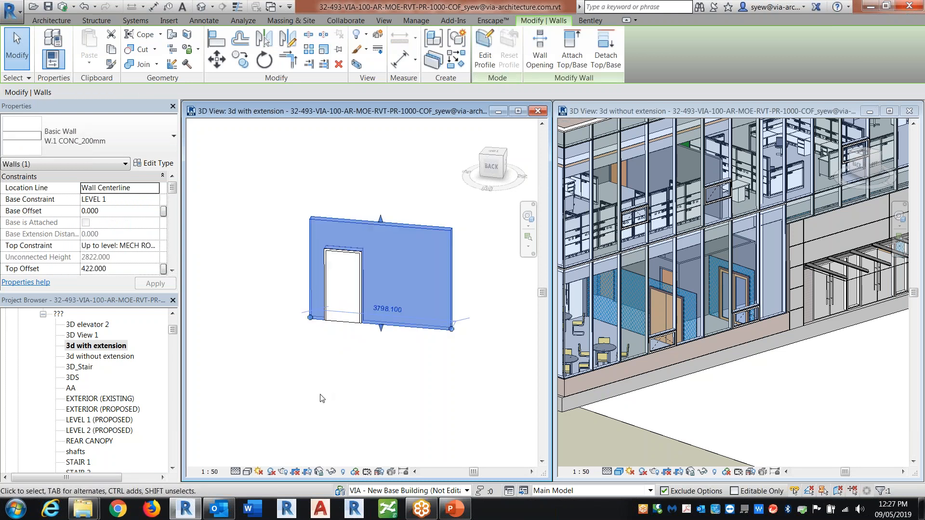
{"action": "left_click", "coordinate": [343, 286]}
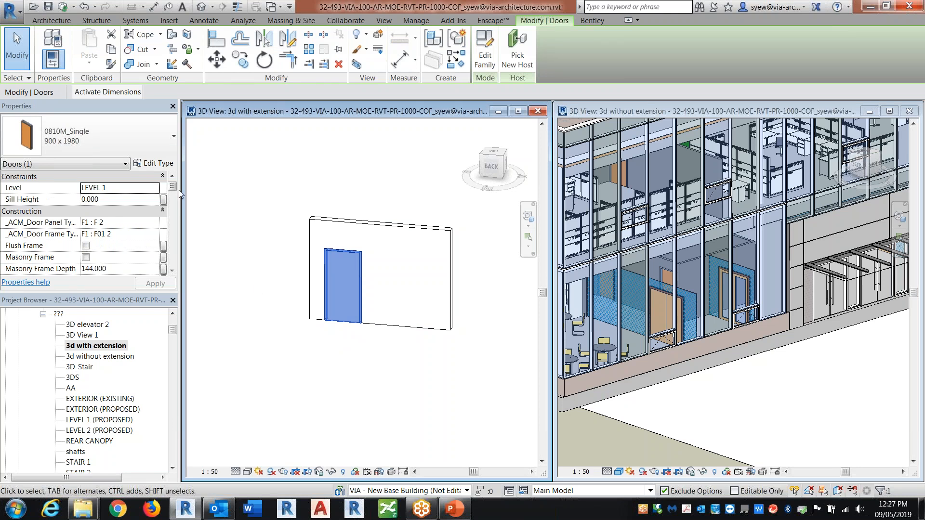
{"action": "left_click_drag", "start_coordinate": [172, 188], "coordinate": [172, 226]}
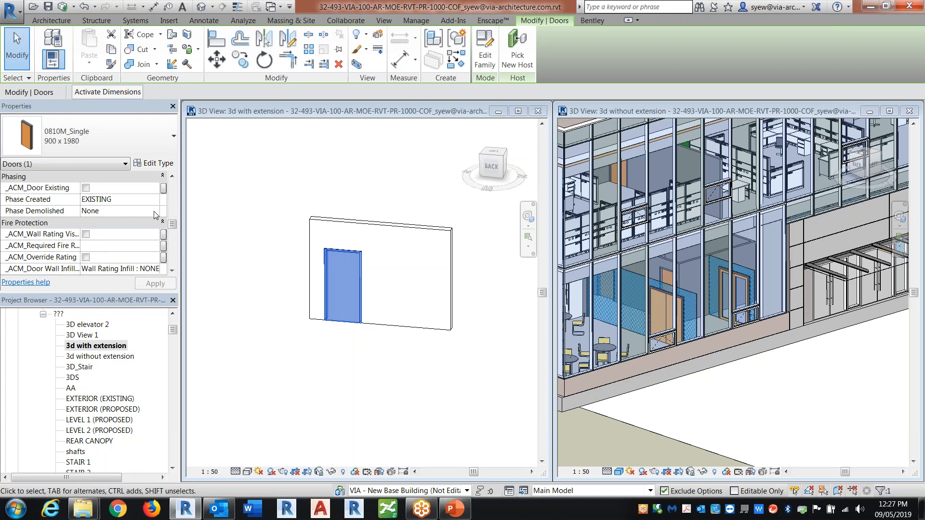
{"action": "left_click", "coordinate": [160, 215]}
{"action": "left_click", "coordinate": [96, 233]}
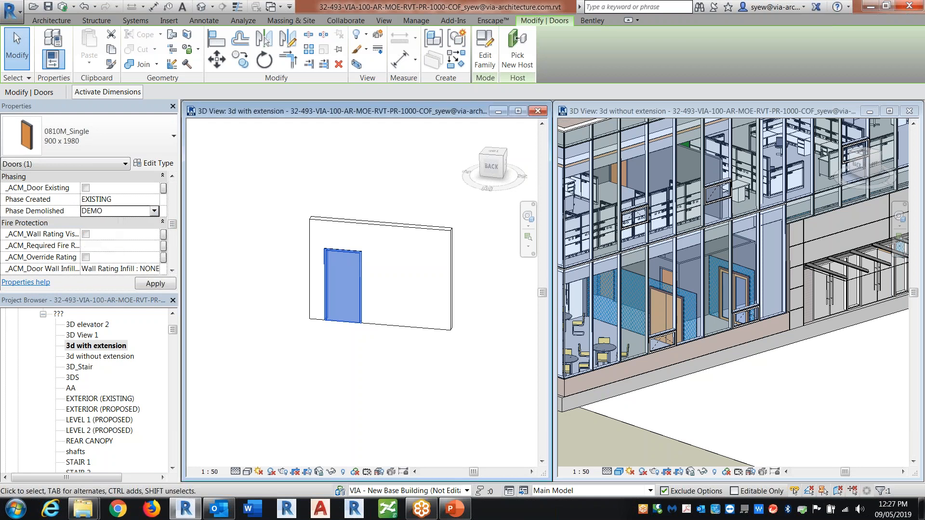
{"action": "left_click", "coordinate": [343, 376]}
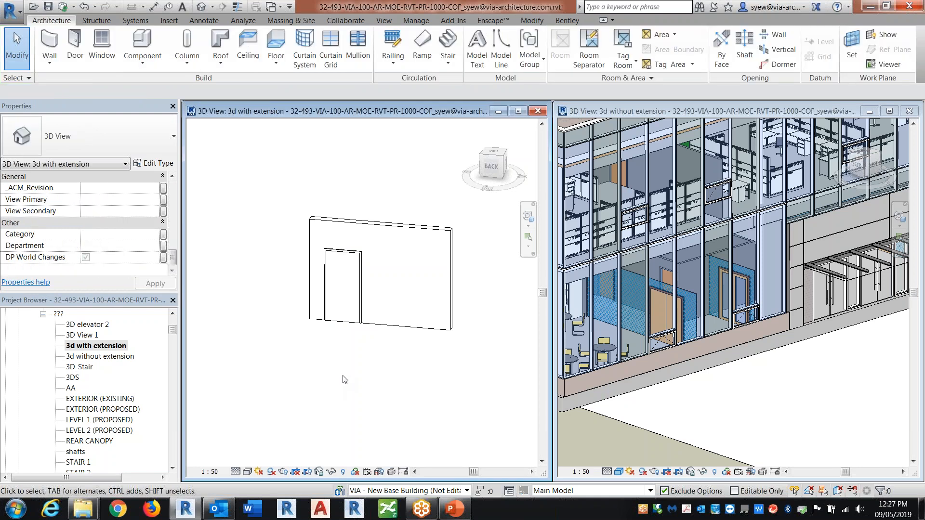
Set the phase of the 3d with extension view to NEW and inspect the wall infill at the demolished door
{"action": "left_click_drag", "start_coordinate": [173, 264], "coordinate": [172, 243]}
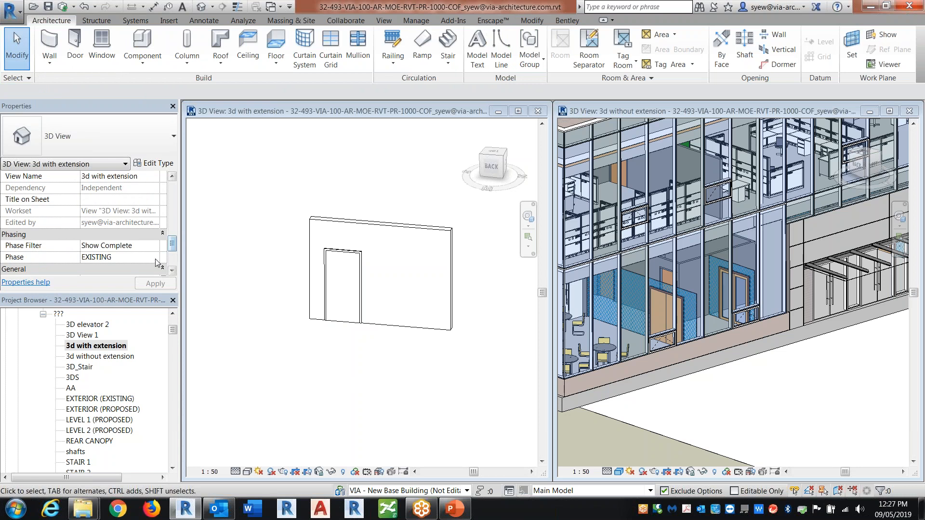
{"action": "left_click", "coordinate": [154, 257]}
{"action": "left_click", "coordinate": [96, 292]}
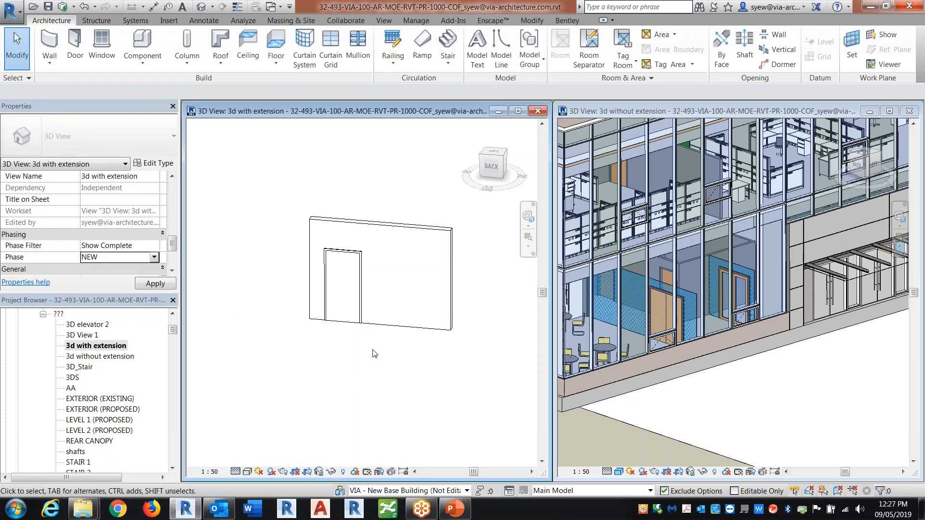
{"action": "left_click", "coordinate": [337, 320]}
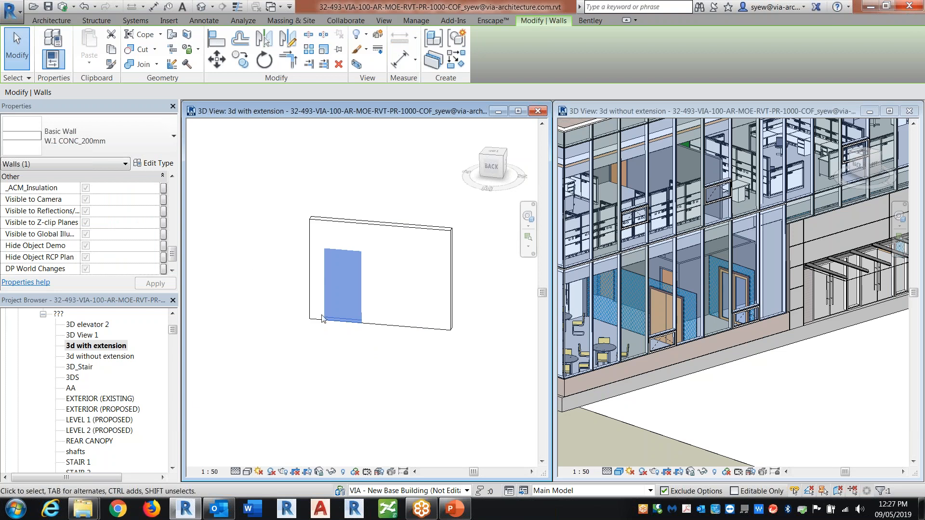
{"action": "left_click", "coordinate": [305, 335]}
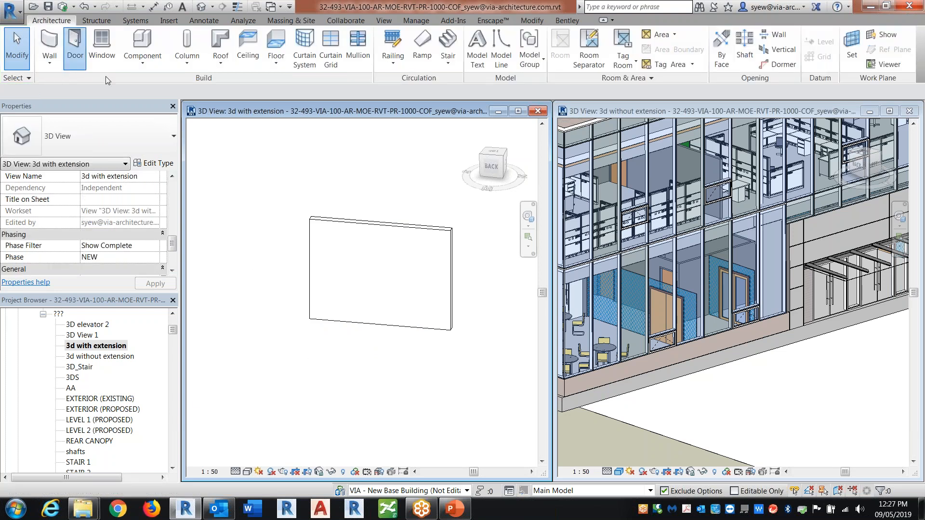
Place a 900 x 1980 0810M_Single door over the infilled part of the wall and set its level to LEVEL 1
{"action": "left_click", "coordinate": [74, 47]}
{"action": "left_click", "coordinate": [344, 308]}
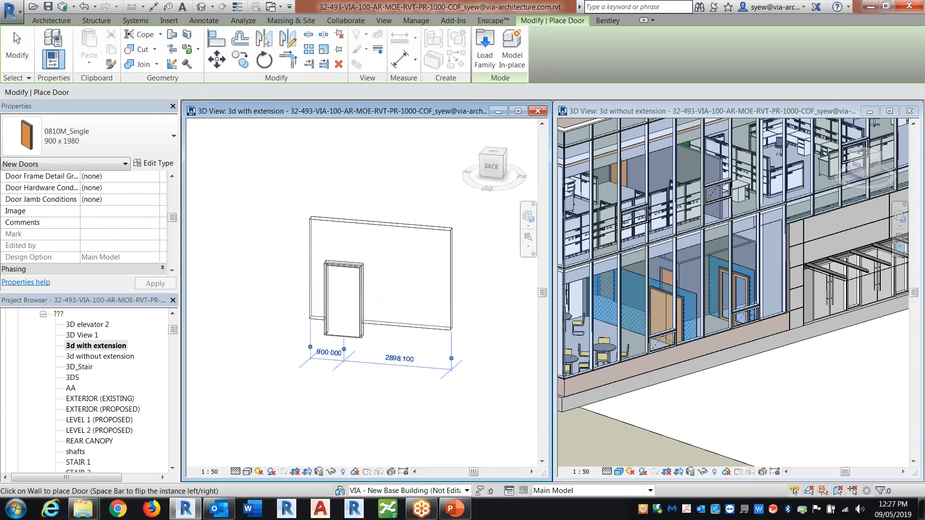
{"action": "key", "text": "Escape"}
{"action": "key", "text": "Escape"}
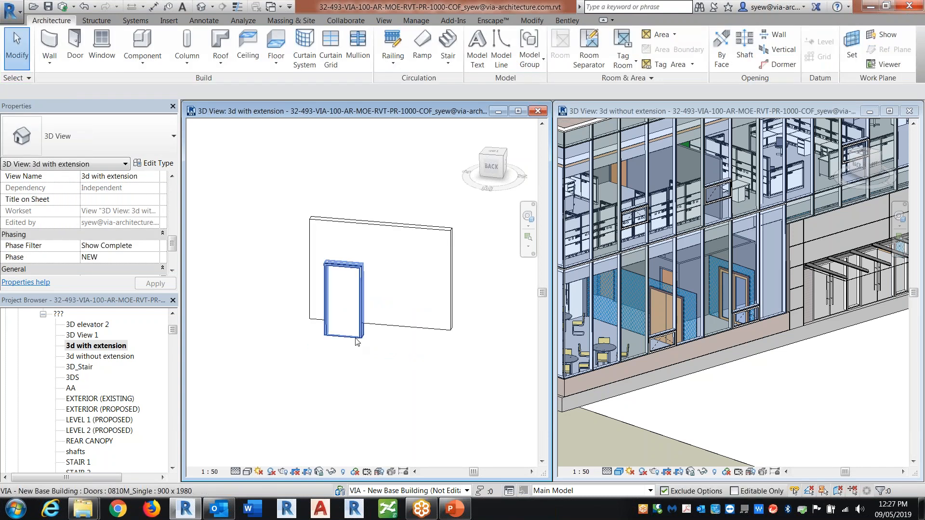
{"action": "left_click", "coordinate": [356, 340]}
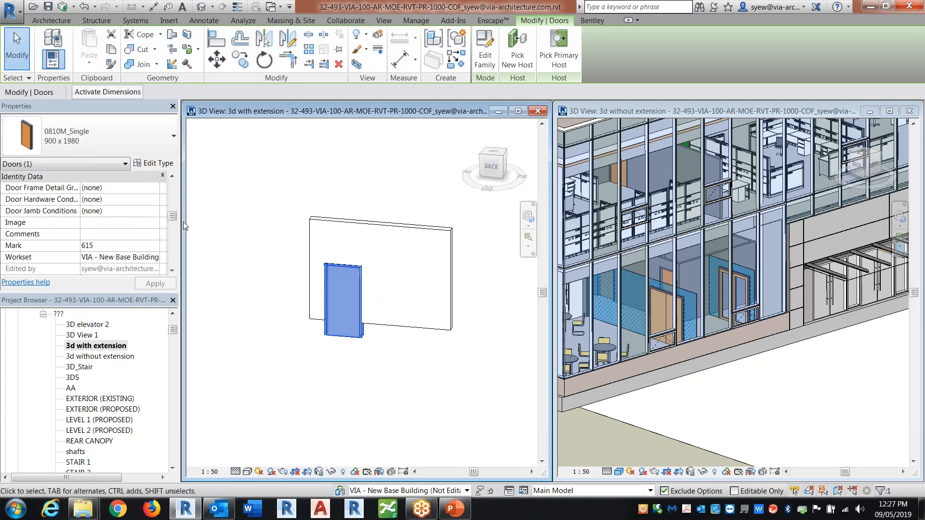
{"action": "left_click_drag", "start_coordinate": [172, 216], "coordinate": [172, 187]}
{"action": "left_click", "coordinate": [145, 187]}
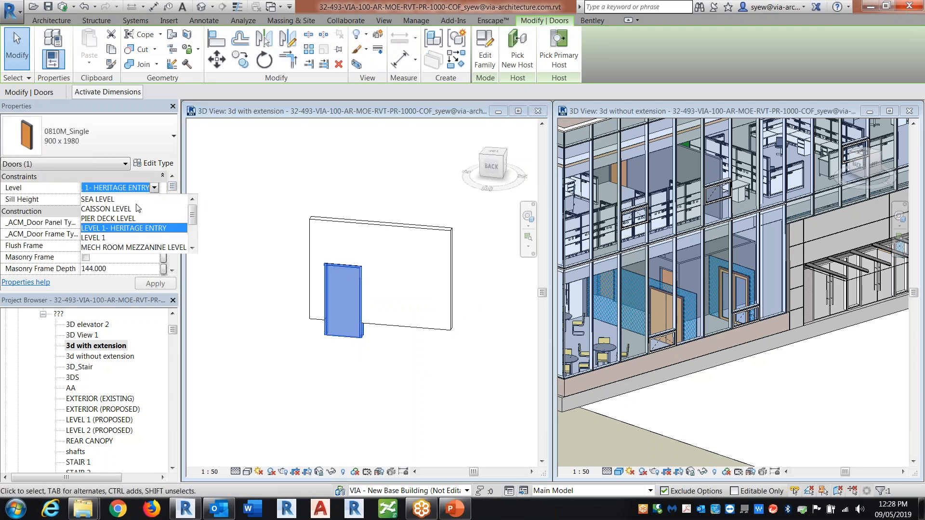
{"action": "left_click", "coordinate": [104, 238]}
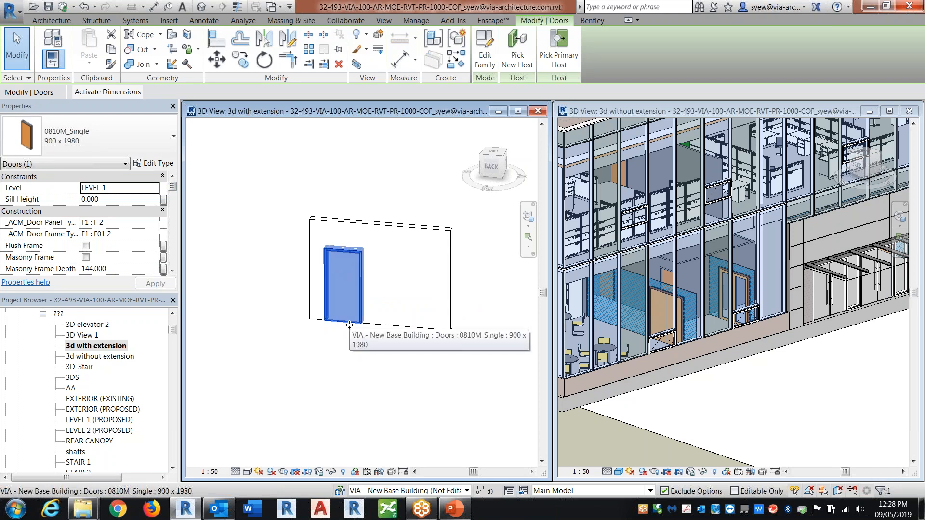
Delete the newly placed door from the wall, undo the deletion, and delete the door again
{"action": "key", "text": "Delete"}
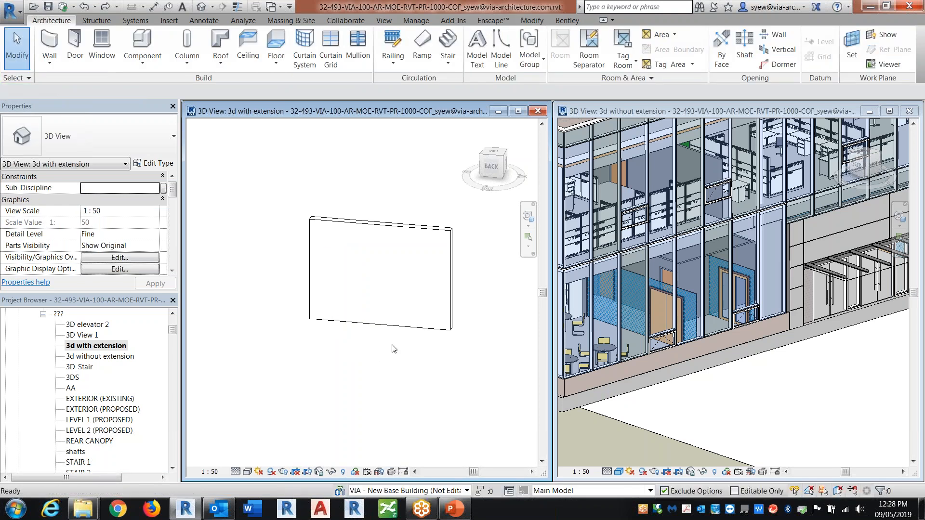
{"action": "key", "text": "ctrl+z"}
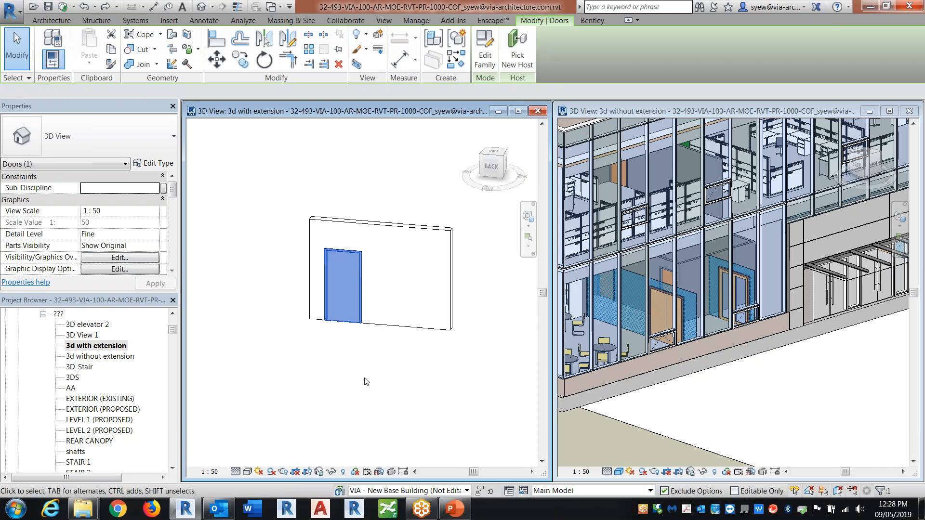
{"action": "left_click", "coordinate": [364, 380]}
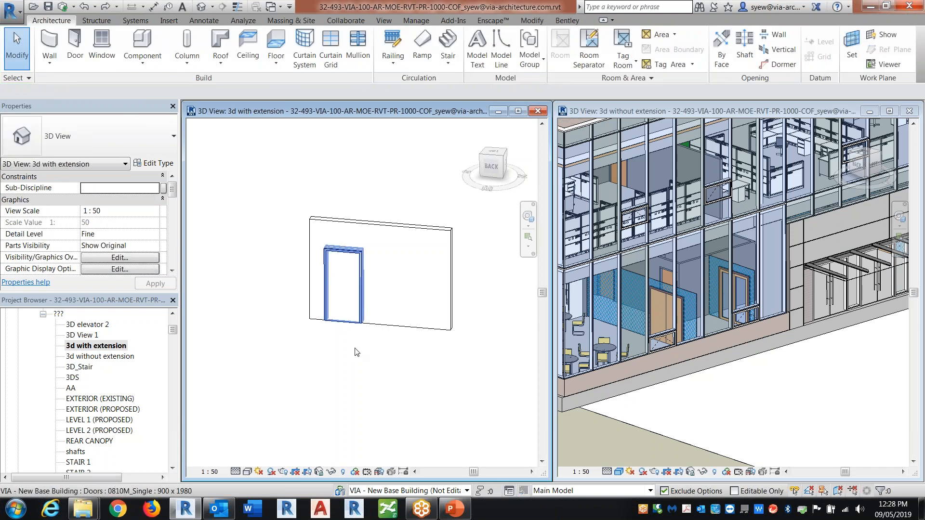
{"action": "left_click", "coordinate": [367, 325]}
{"action": "left_click", "coordinate": [352, 323]}
{"action": "key", "text": "Delete"}
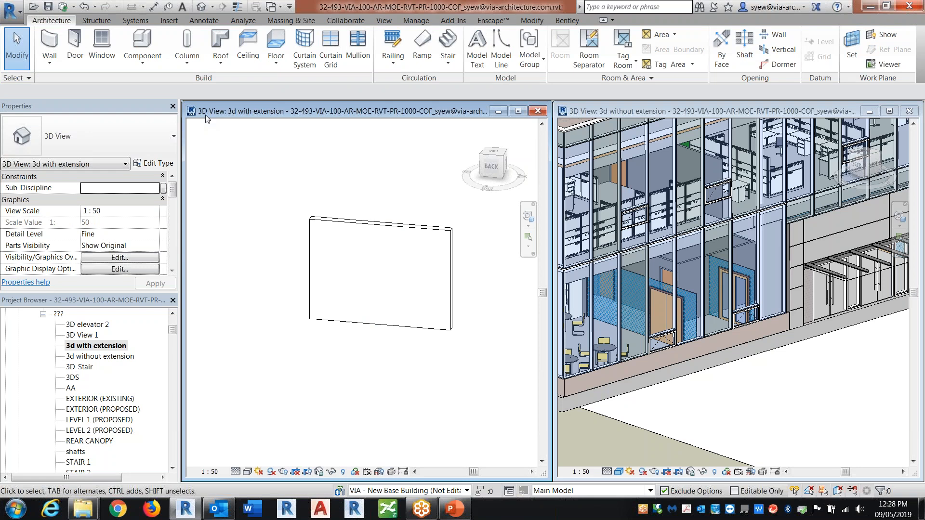
Find the Opening-Wall component by searching for "open" and place it near the infilled end of the concrete wall
{"action": "left_click", "coordinate": [142, 47]}
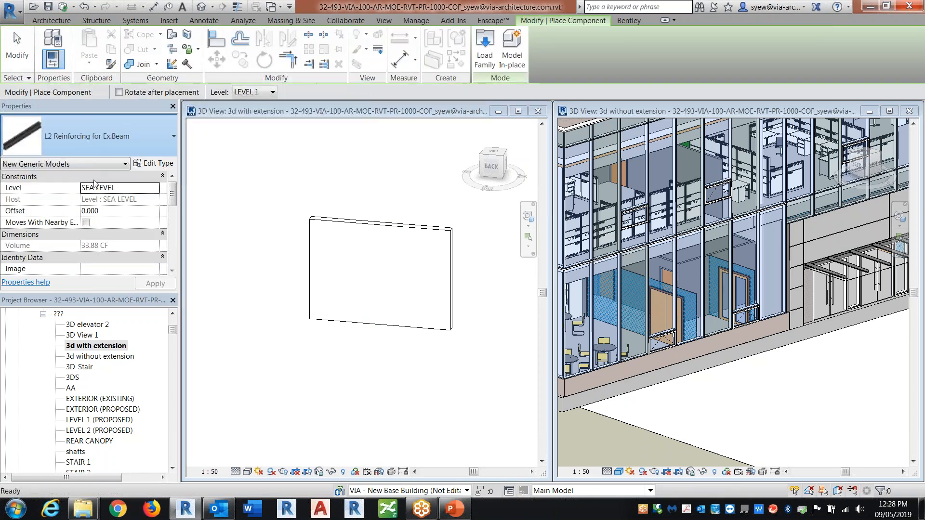
{"action": "left_click", "coordinate": [91, 138]}
{"action": "scroll", "coordinate": [93, 216], "scroll_direction": "down", "scroll_amount": 10}
{"action": "mouse_move", "coordinate": [45, 281]}
{"action": "type", "text": "open"}
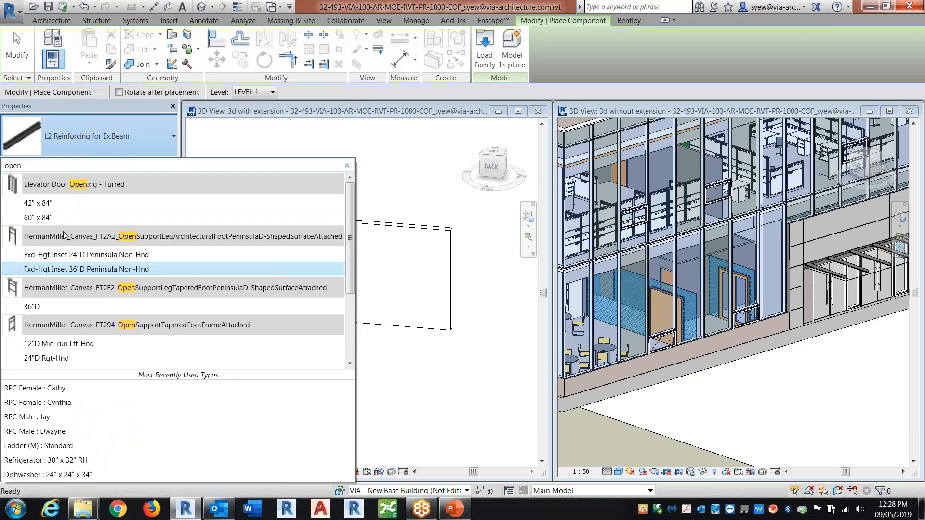
{"action": "scroll", "coordinate": [62, 320], "scroll_direction": "down", "scroll_amount": 3}
{"action": "scroll", "coordinate": [60, 320], "scroll_direction": "down", "scroll_amount": 2}
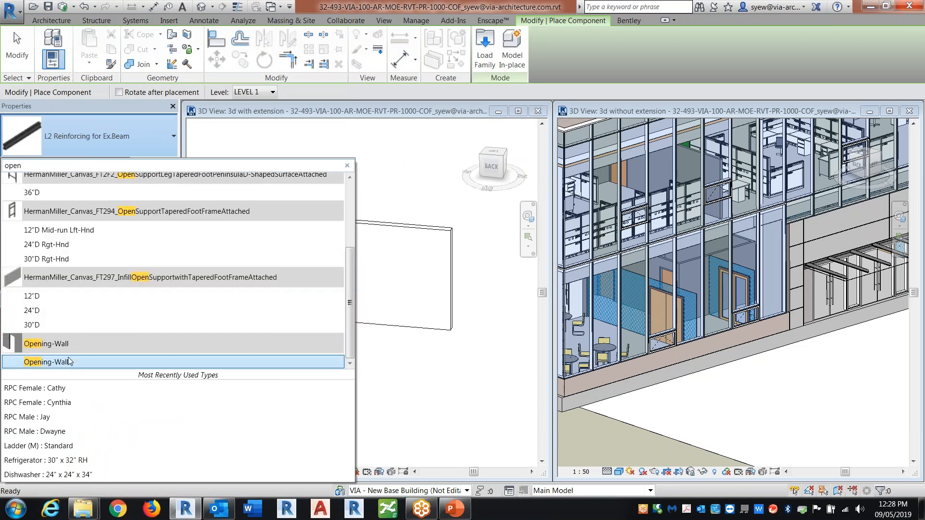
{"action": "left_click", "coordinate": [68, 362]}
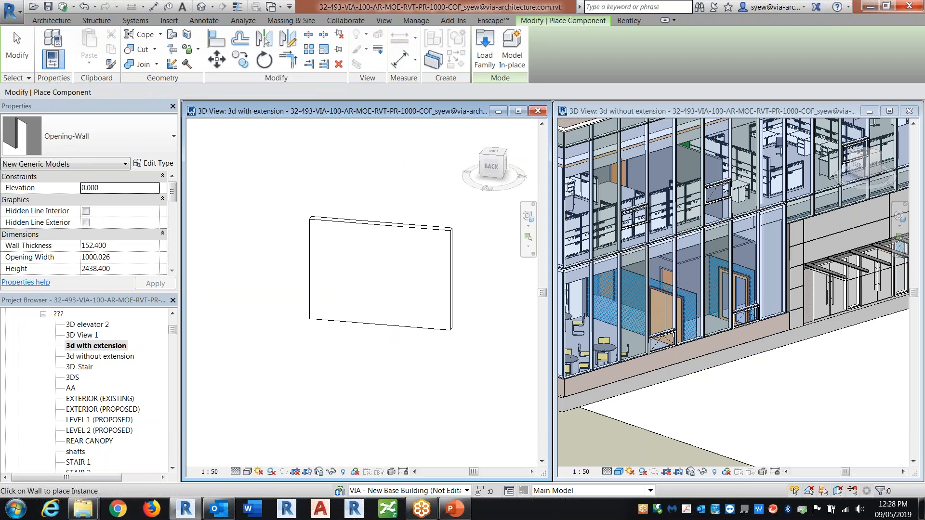
{"action": "left_click", "coordinate": [357, 317]}
{"action": "key", "text": "Escape"}
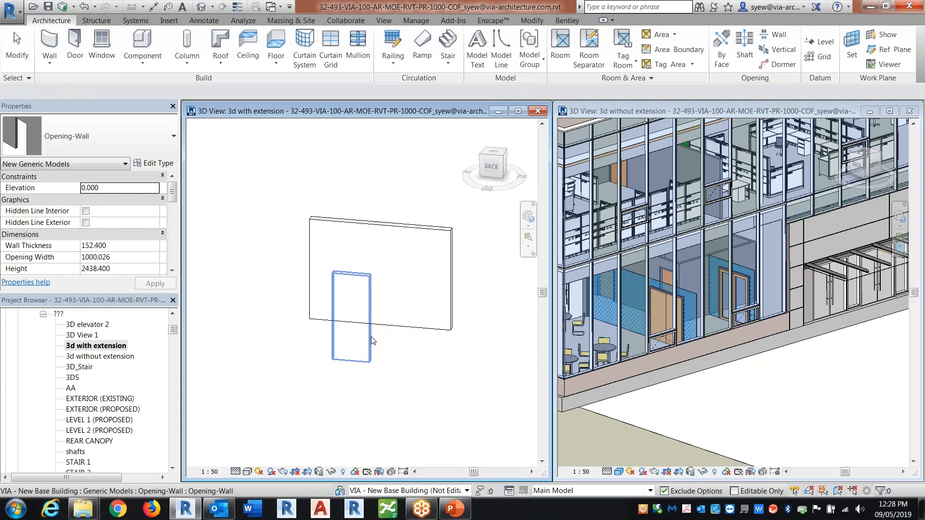
Set the wall thickness of the Opening-Wall component to 200 mm
{"action": "left_click", "coordinate": [388, 338]}
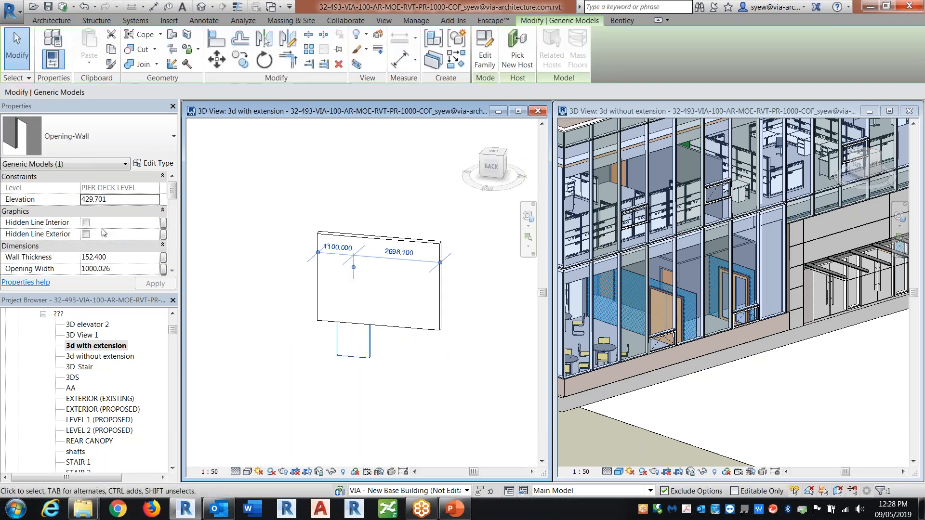
{"action": "left_click", "coordinate": [122, 257]}
{"action": "type", "text": "200"}
{"action": "key", "text": "Return"}
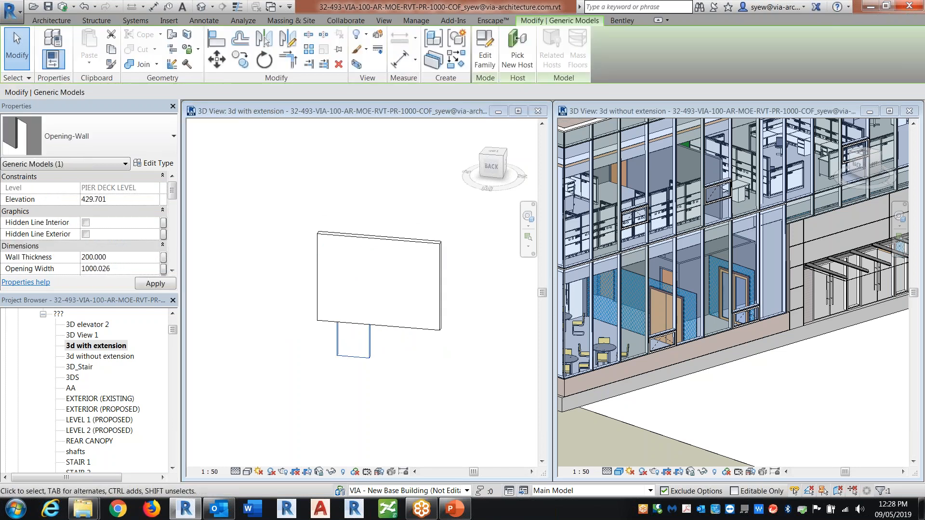
{"action": "left_click", "coordinate": [413, 374]}
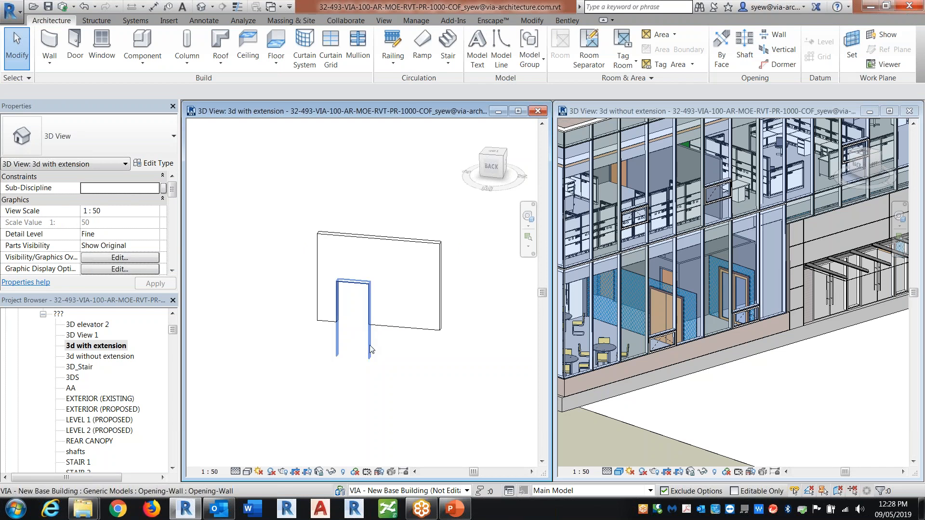
Set the elevation of the wall opening to 0
{"action": "left_click", "coordinate": [369, 345]}
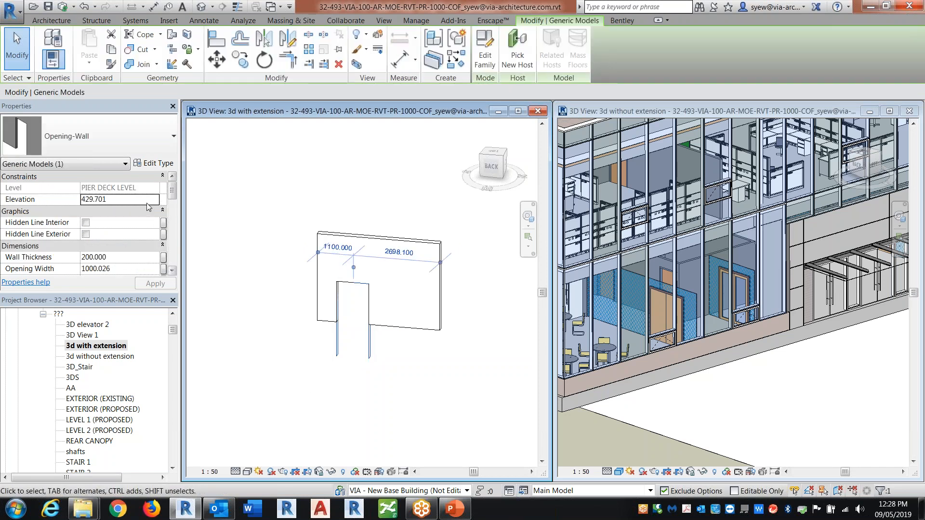
{"action": "double_click", "coordinate": [119, 199]}
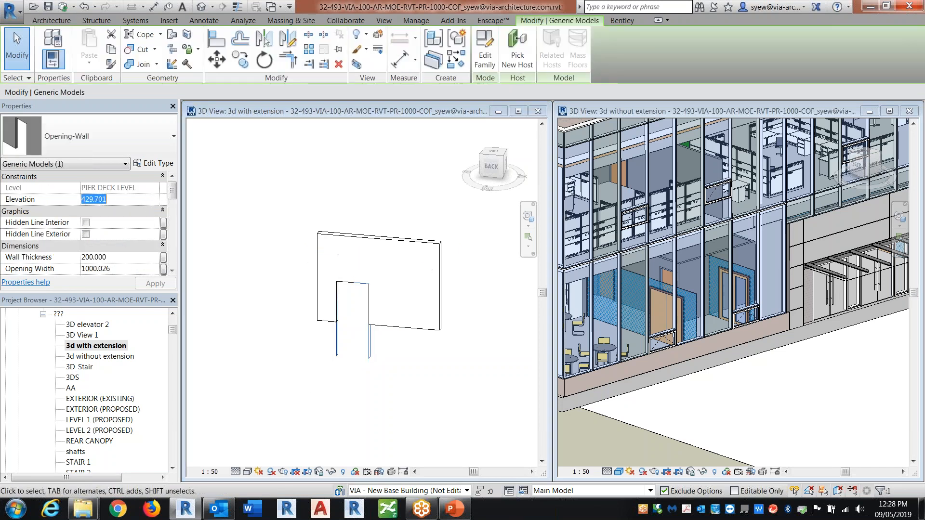
{"action": "type", "text": "0"}
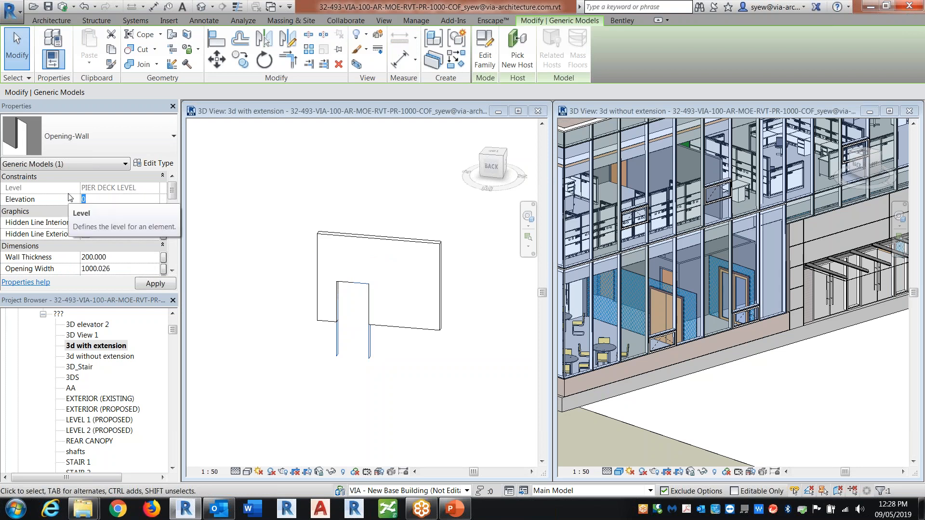
{"action": "left_click", "coordinate": [390, 346]}
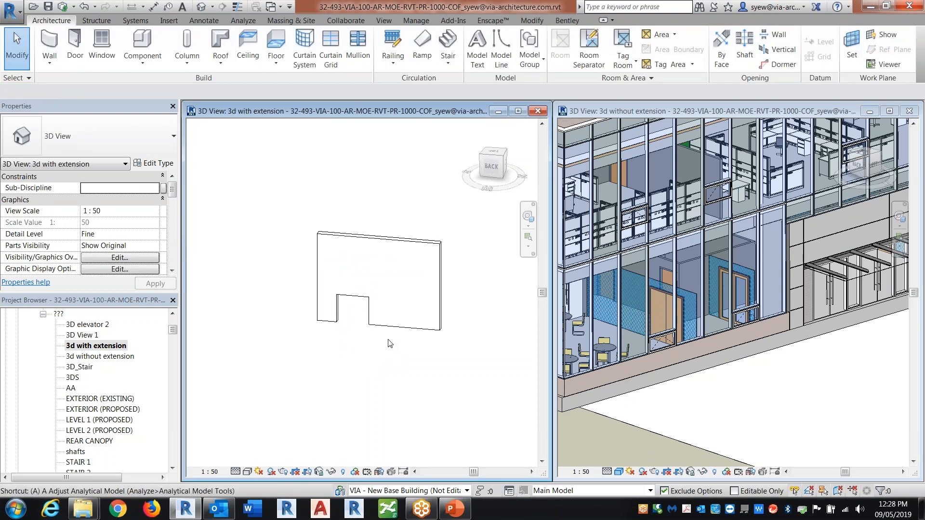
Try to align the lower edge of the opening with the base of the concrete wall
{"action": "key", "text": "a"}
{"action": "key", "text": "l"}
{"action": "left_click", "coordinate": [388, 326]}
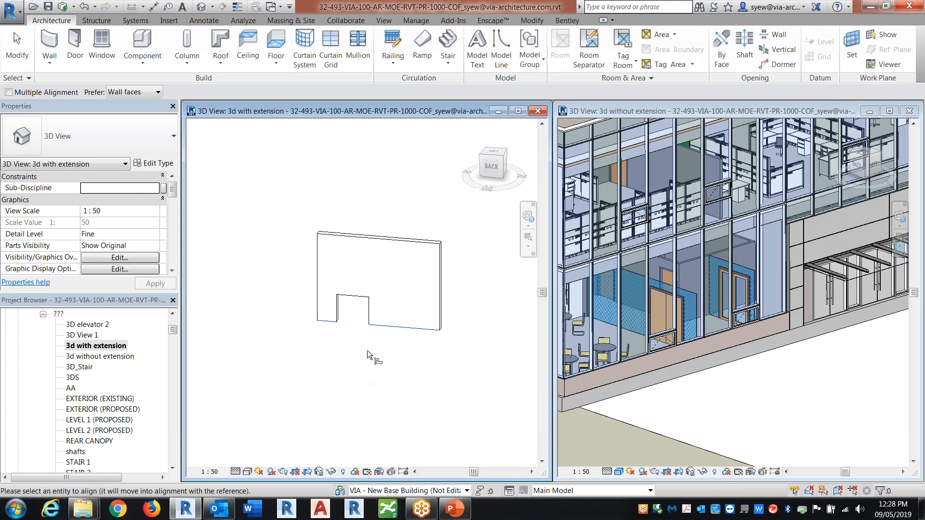
{"action": "left_click", "coordinate": [369, 330]}
{"action": "key", "text": "Escape"}
Set the height of the wall opening to 7'
{"action": "scroll", "coordinate": [176, 197], "scroll_direction": "down", "scroll_amount": 3}
{"action": "left_click", "coordinate": [132, 245]}
{"action": "type", "text": "2"}
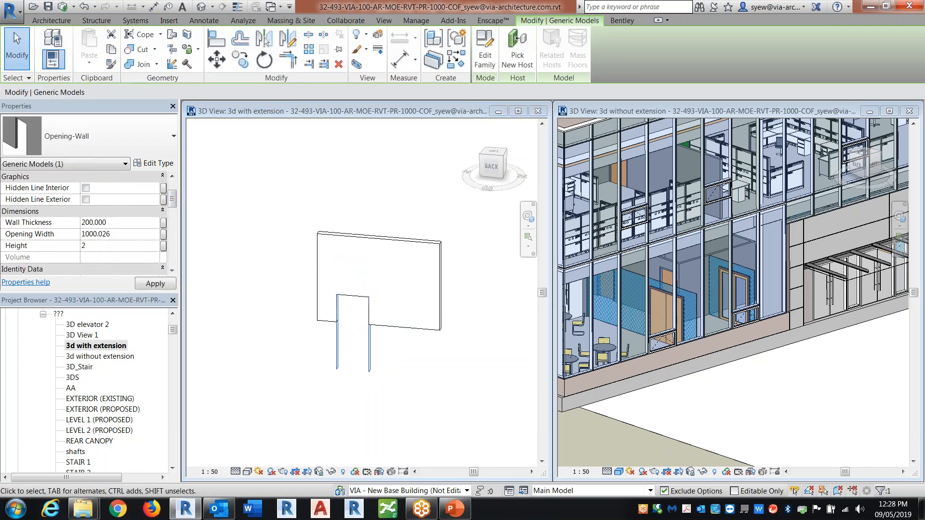
{"action": "type", "text": "7'"}
{"action": "key", "text": "Return"}
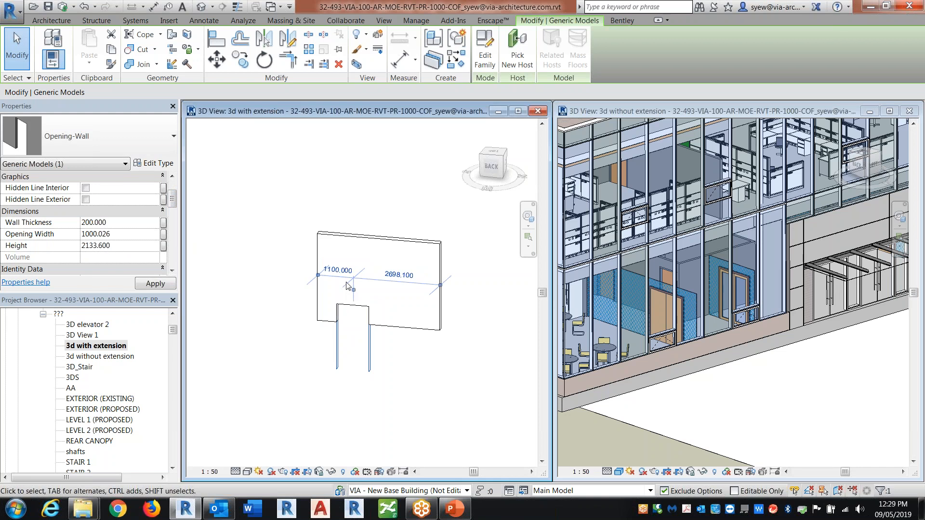
Set the elevation of the wall opening to 2000 mm so it sits within the wall
{"action": "left_click_drag", "start_coordinate": [174, 200], "coordinate": [174, 196]}
{"action": "left_click", "coordinate": [123, 190]}
{"action": "type", "text": "2"}
{"action": "left_click", "coordinate": [131, 190]}
{"action": "type", "text": "2"}
{"action": "key", "text": "Return"}
{"action": "left_click", "coordinate": [354, 373]}
{"action": "scroll", "coordinate": [354, 372], "scroll_direction": "up", "scroll_amount": 3}
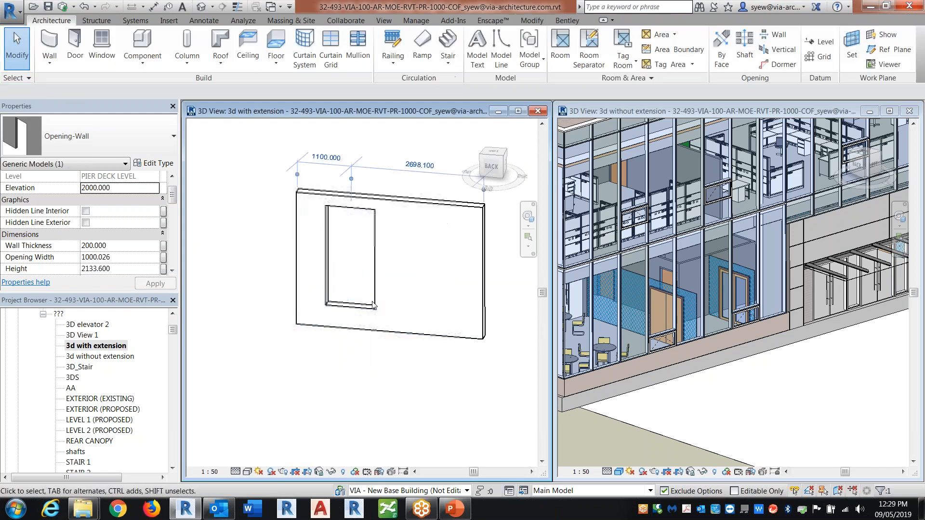
{"action": "scroll", "coordinate": [366, 357], "scroll_direction": "down", "scroll_amount": 2}
{"action": "scroll", "coordinate": [408, 376], "scroll_direction": "down", "scroll_amount": 1}
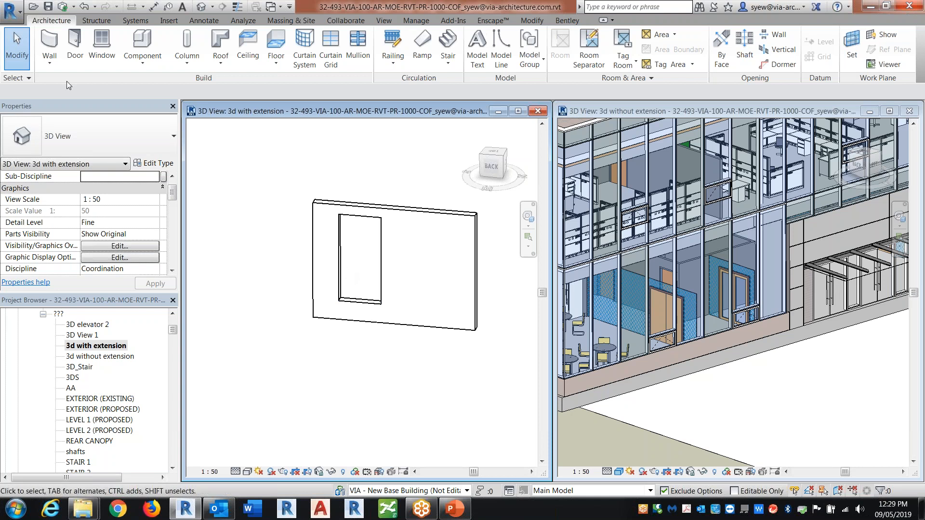
Draw a short W.1 CONC_200mm wall about 900 mm long from LEVEL 1, in front of the opening and parallel to its wall
{"action": "left_click", "coordinate": [50, 39]}
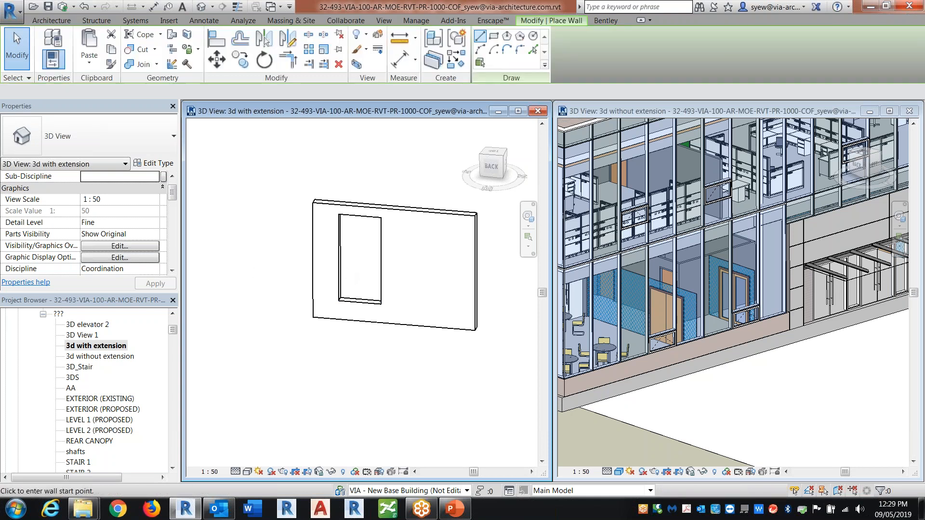
{"action": "left_click", "coordinate": [335, 360]}
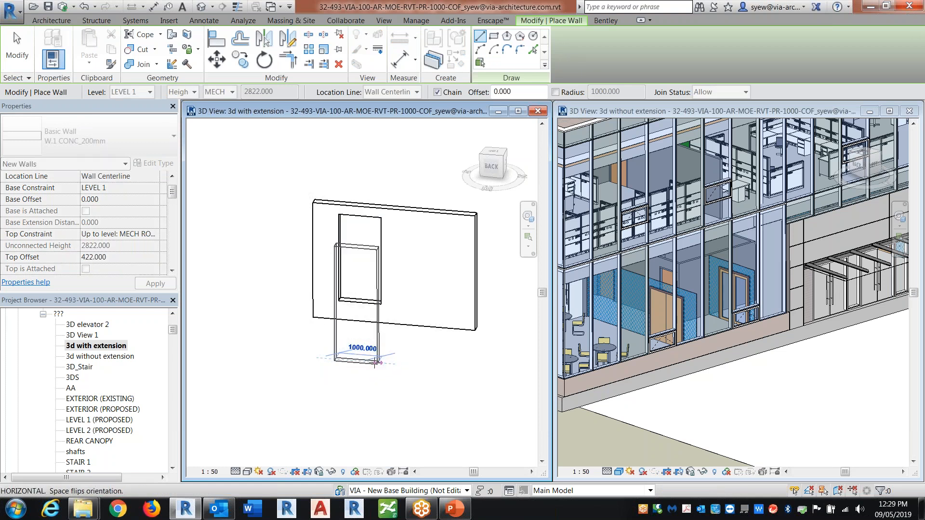
{"action": "left_click", "coordinate": [377, 361]}
{"action": "key", "text": "Escape"}
{"action": "key", "text": "Escape"}
Disallow wall joins at both ends of the short wall
{"action": "left_click", "coordinate": [375, 369]}
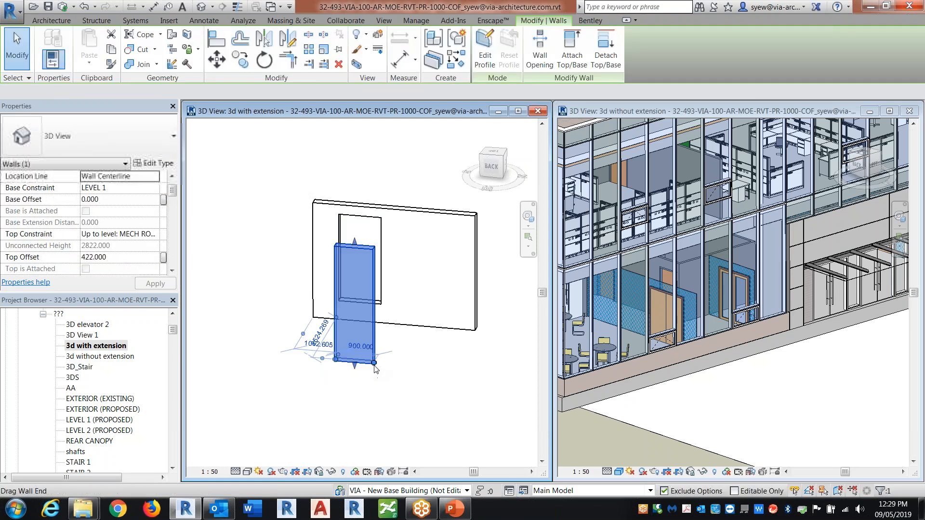
{"action": "right_click", "coordinate": [374, 363]}
{"action": "left_click", "coordinate": [412, 139]}
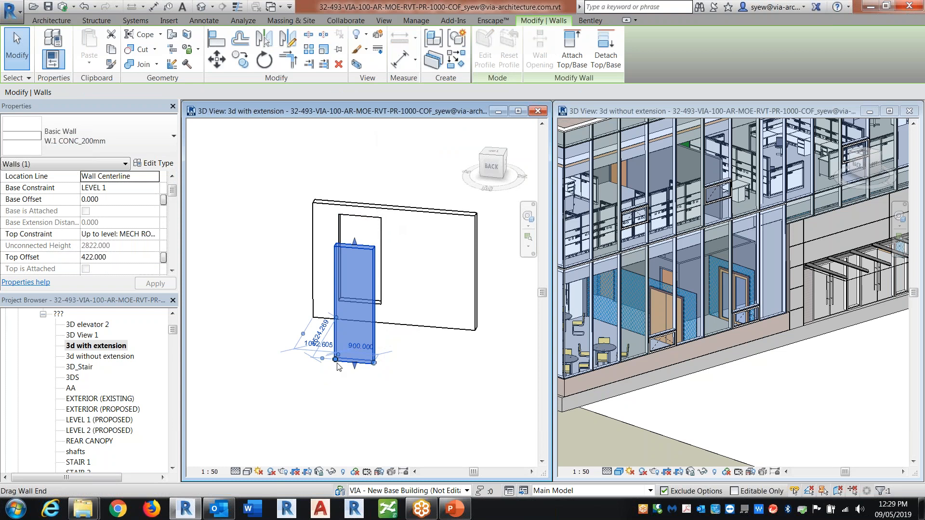
{"action": "right_click", "coordinate": [336, 359]}
{"action": "left_click", "coordinate": [403, 136]}
{"action": "middle_click_drag", "start_coordinate": [376, 425], "coordinate": [445, 427], "text": "shift"}
{"action": "scroll", "coordinate": [265, 300], "scroll_direction": "up", "scroll_amount": 2}
{"action": "left_click", "coordinate": [348, 346]}
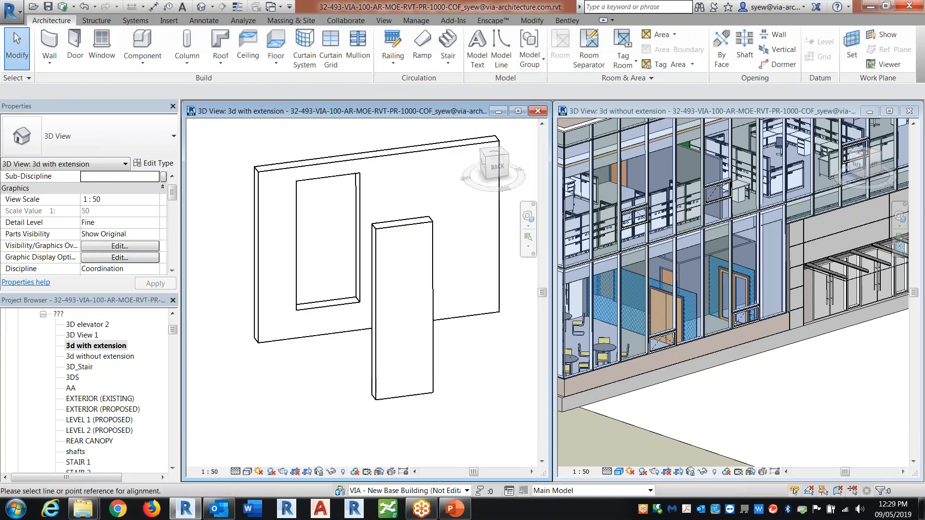
{"action": "key", "text": "a"}
{"action": "key", "text": "l"}
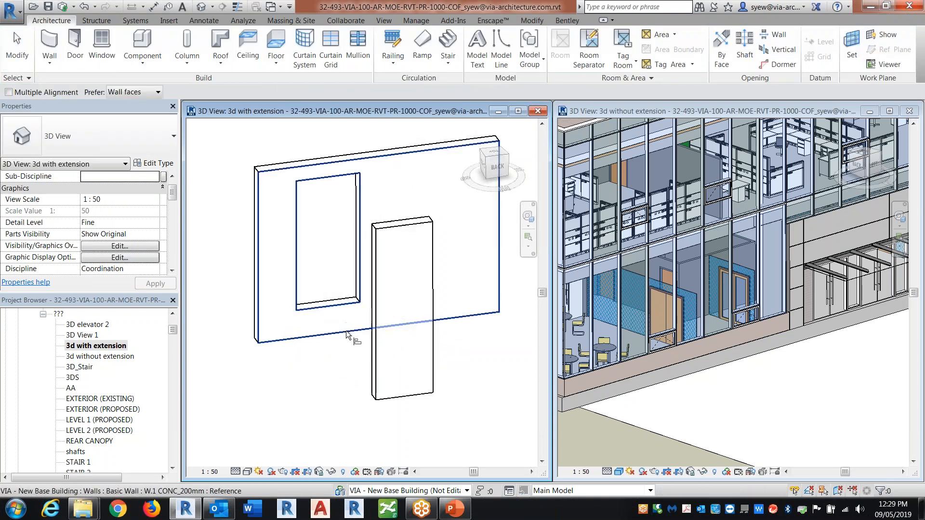
{"action": "key", "text": "Escape"}
{"action": "key", "text": "Tab"}
{"action": "key", "text": "Tab"}
{"action": "left_click", "coordinate": [360, 303]}
{"action": "key", "text": "Escape"}
{"action": "key", "text": "Escape"}
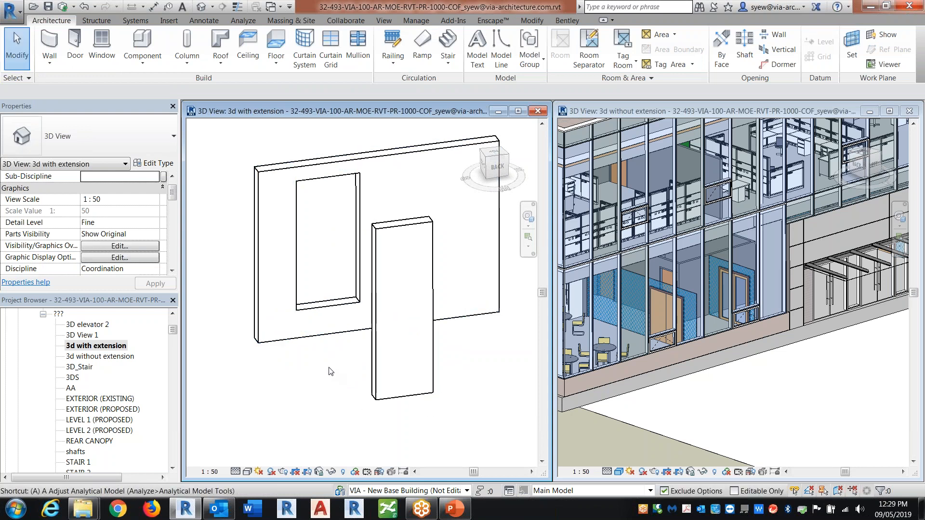
Align the short wall's base and top with the sill and head of the wall opening
{"action": "key", "text": "a"}
{"action": "key", "text": "l"}
{"action": "left_click", "coordinate": [335, 308]}
{"action": "left_click", "coordinate": [409, 399]}
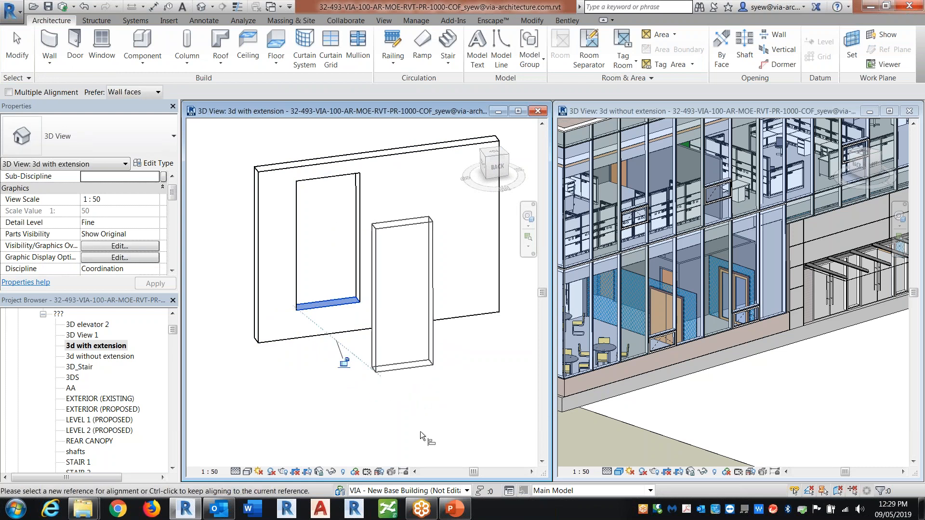
{"action": "left_click", "coordinate": [325, 178]}
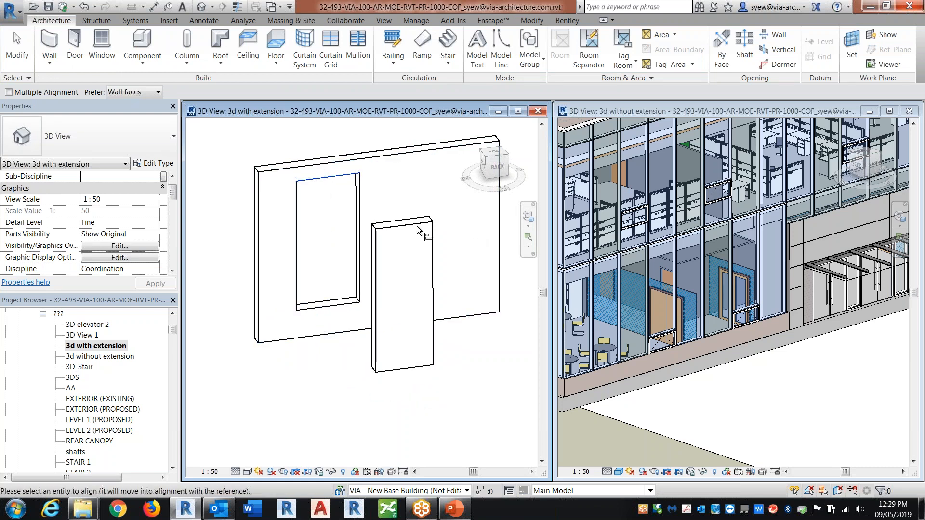
{"action": "left_click", "coordinate": [415, 221]}
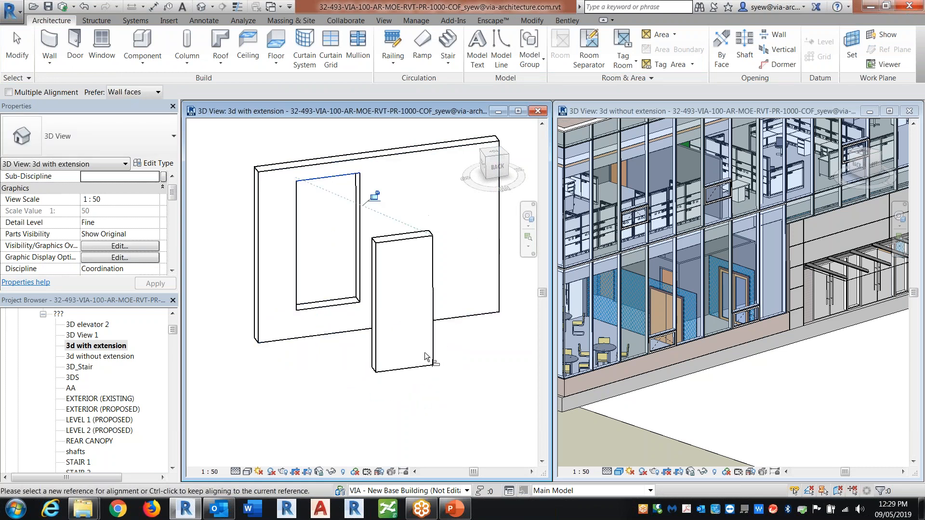
{"action": "key", "text": "Escape"}
{"action": "key", "text": "Escape"}
Align the short wall's back face with the near face of the long wall
{"action": "left_click", "coordinate": [373, 360]}
{"action": "key", "text": "a"}
{"action": "key", "text": "l"}
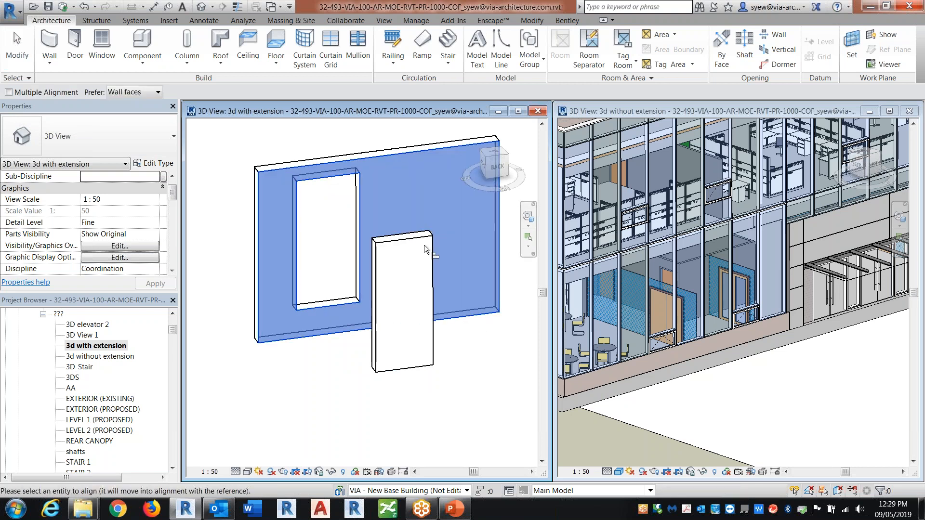
{"action": "left_click", "coordinate": [393, 235]}
{"action": "scroll", "coordinate": [295, 254], "scroll_direction": "up", "scroll_amount": 1}
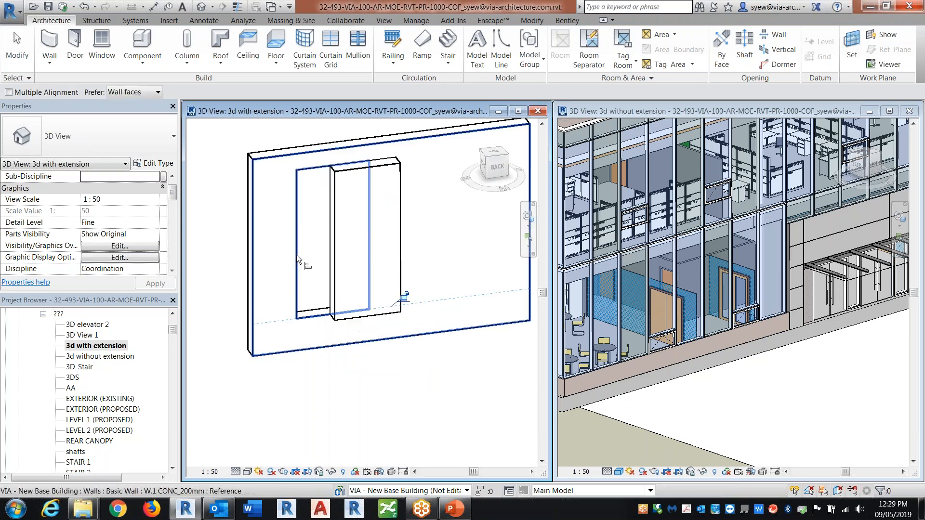
{"action": "key", "text": "Escape"}
Change the short wall's type to W.3a - Horiz Metal
{"action": "left_click", "coordinate": [362, 318]}
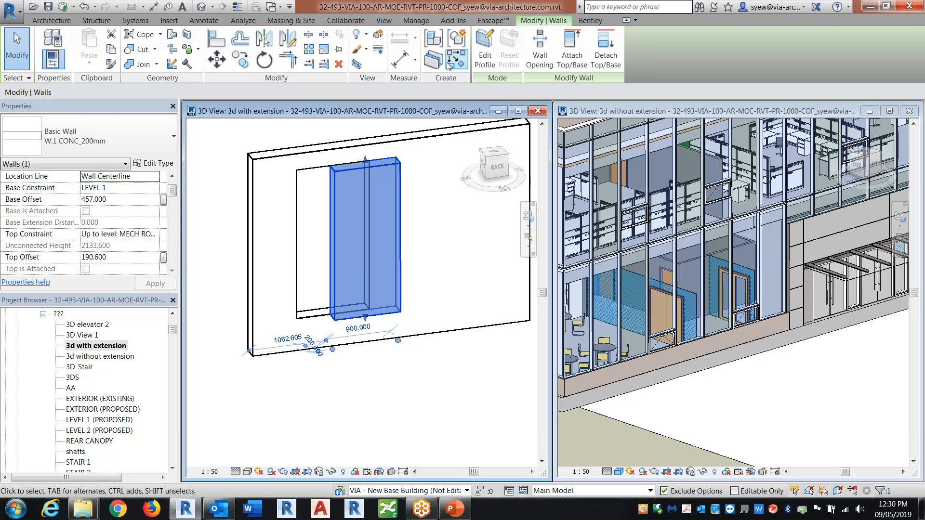
{"action": "left_click", "coordinate": [84, 141]}
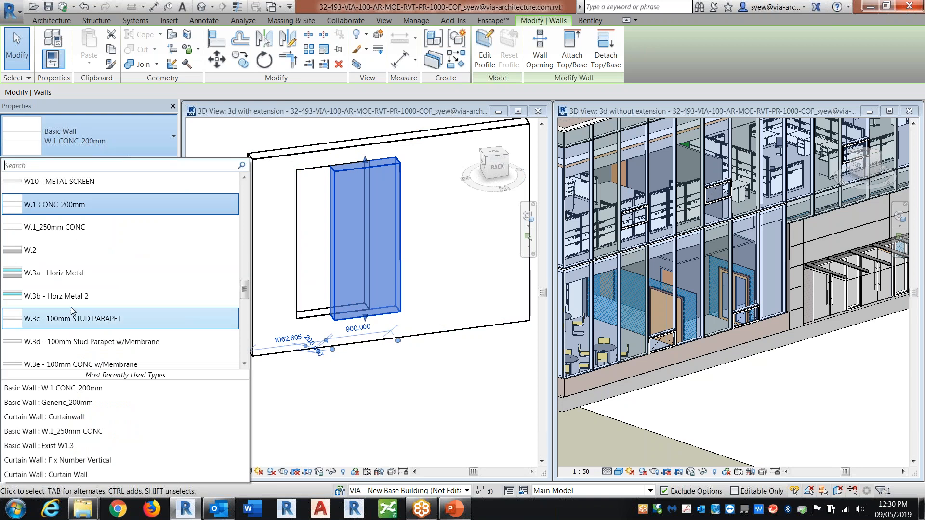
{"action": "left_click", "coordinate": [85, 273]}
{"action": "left_click", "coordinate": [458, 285]}
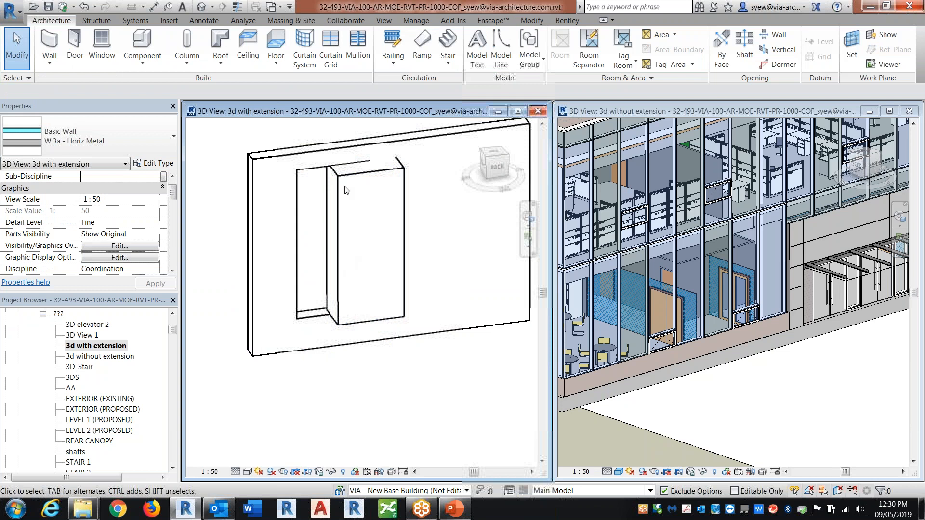
Change the short wall's type to W.8 -2 HR INT WALL
{"action": "left_click", "coordinate": [341, 178]}
{"action": "left_click", "coordinate": [85, 132]}
{"action": "scroll", "coordinate": [82, 255], "scroll_direction": "down", "scroll_amount": 4}
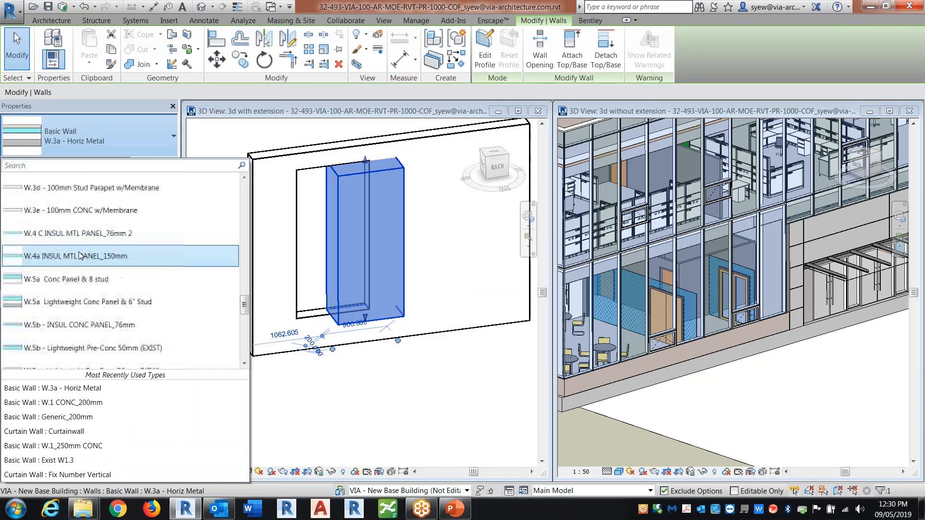
{"action": "scroll", "coordinate": [81, 255], "scroll_direction": "down", "scroll_amount": 1}
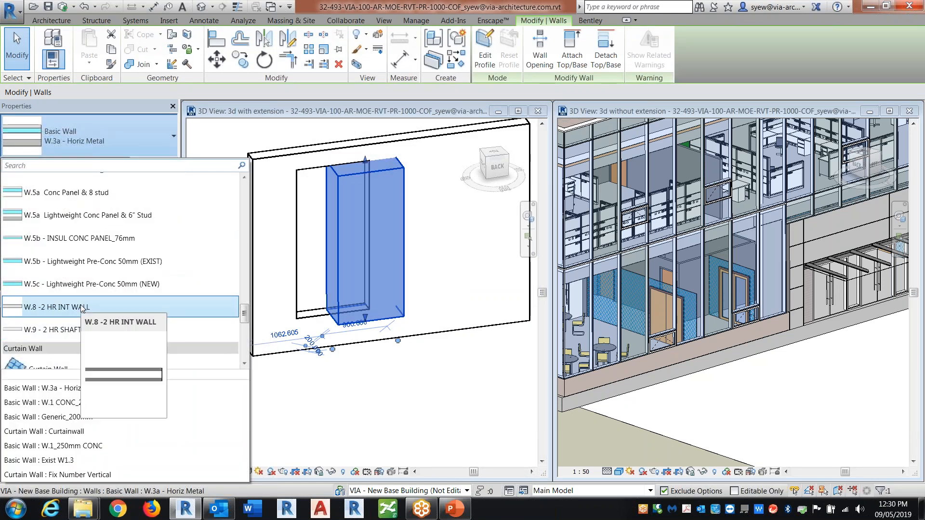
{"action": "left_click", "coordinate": [84, 309]}
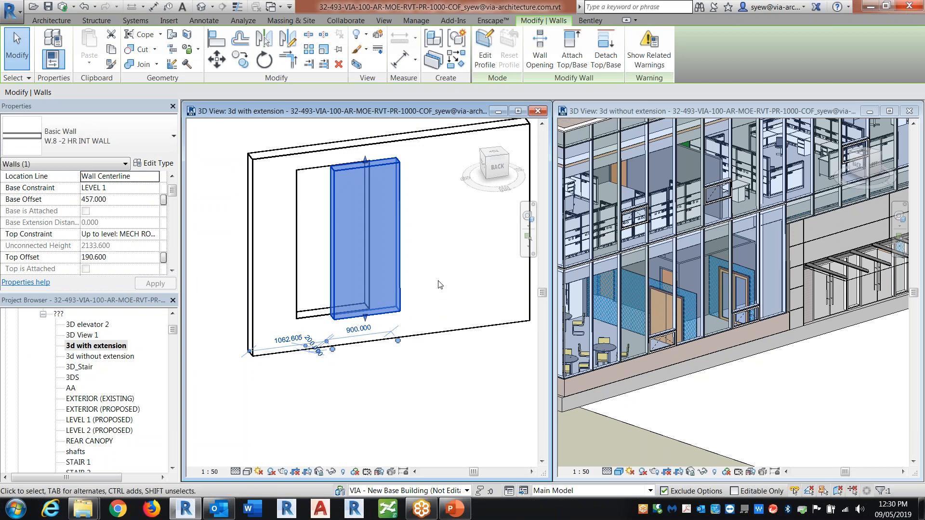
Align the W.8 wall's back face with the near face of the long wall again
{"action": "scroll", "coordinate": [441, 289], "scroll_direction": "up", "scroll_amount": 4}
{"action": "key", "text": "Escape"}
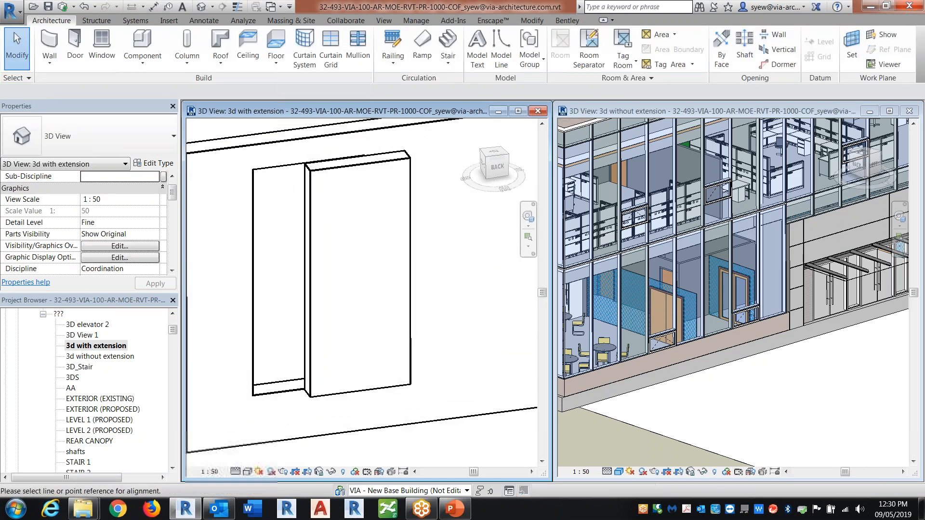
{"action": "key", "text": "a"}
{"action": "key", "text": "l"}
{"action": "left_click", "coordinate": [419, 124]}
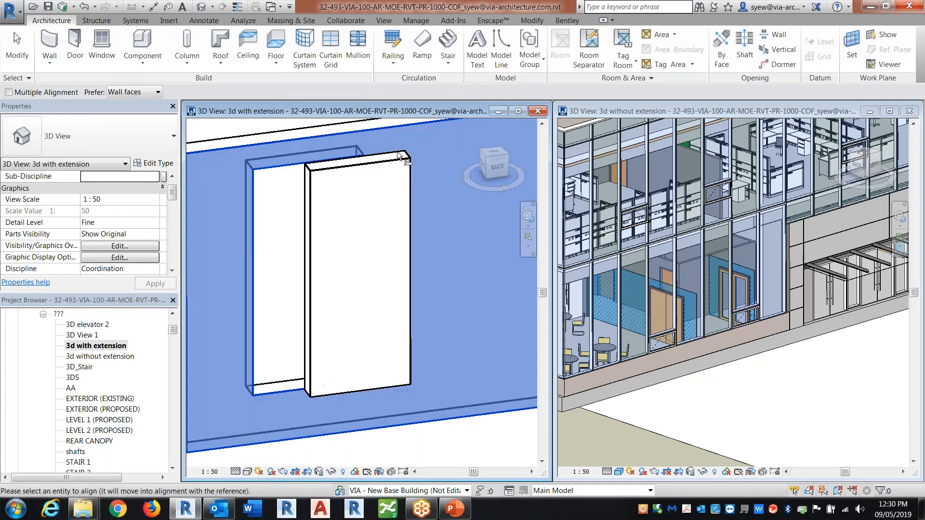
{"action": "left_click", "coordinate": [409, 167]}
{"action": "middle_click_drag", "start_coordinate": [189, 295], "coordinate": [233, 255]}
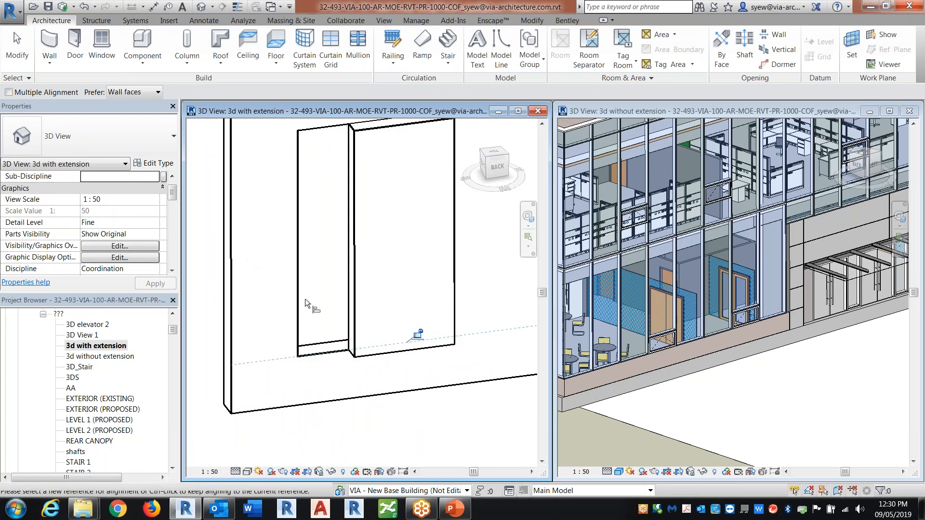
{"action": "key", "text": "Escape"}
Try to place a 0810M_Single 900 x 1980 door in the short wall
{"action": "left_click", "coordinate": [75, 48]}
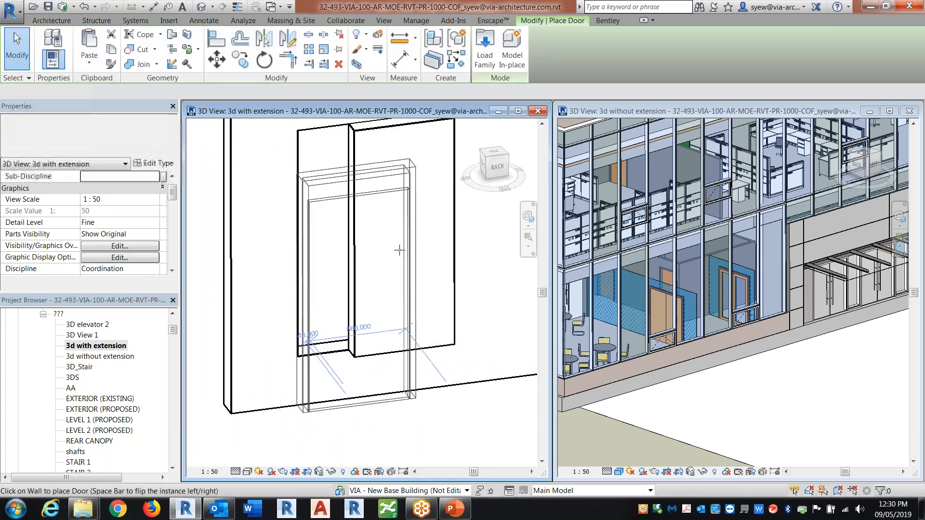
{"action": "left_click", "coordinate": [475, 315]}
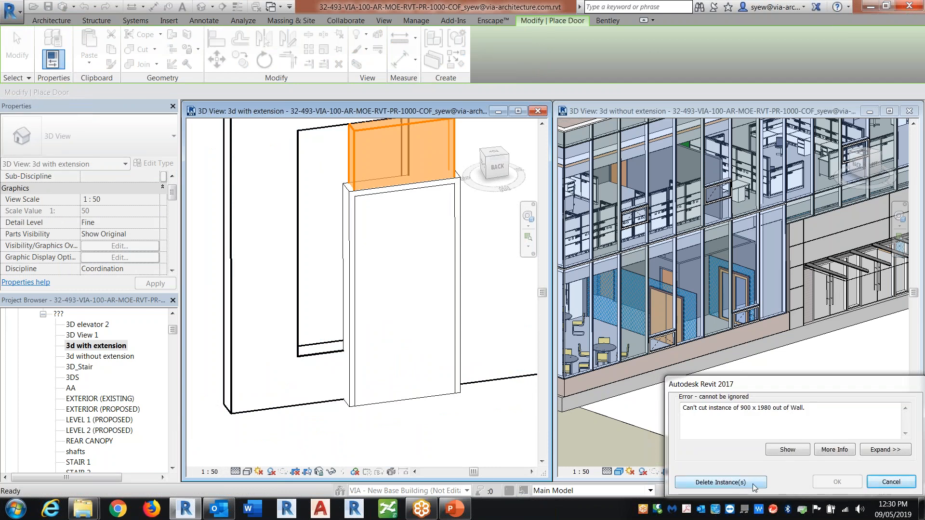
{"action": "left_click", "coordinate": [758, 482]}
{"action": "key", "text": "Escape"}
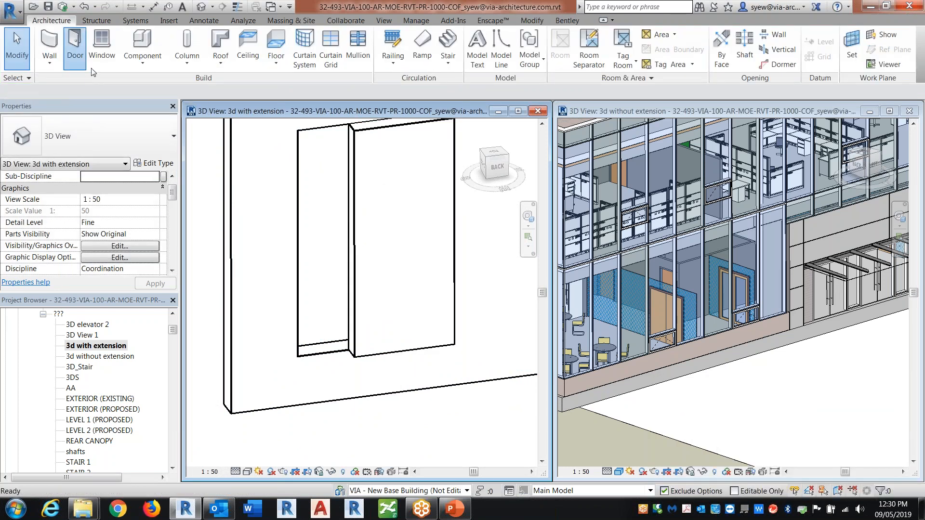
Choose the 0810M_Single 900 x 2069 door type and try to place it in the short wall
{"action": "left_click", "coordinate": [75, 48]}
{"action": "left_click", "coordinate": [103, 138]}
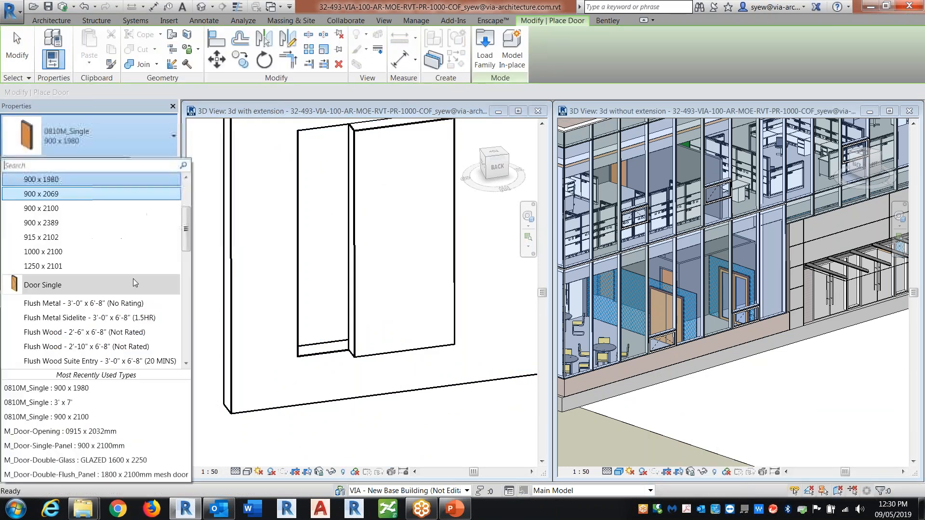
{"action": "left_click", "coordinate": [53, 193]}
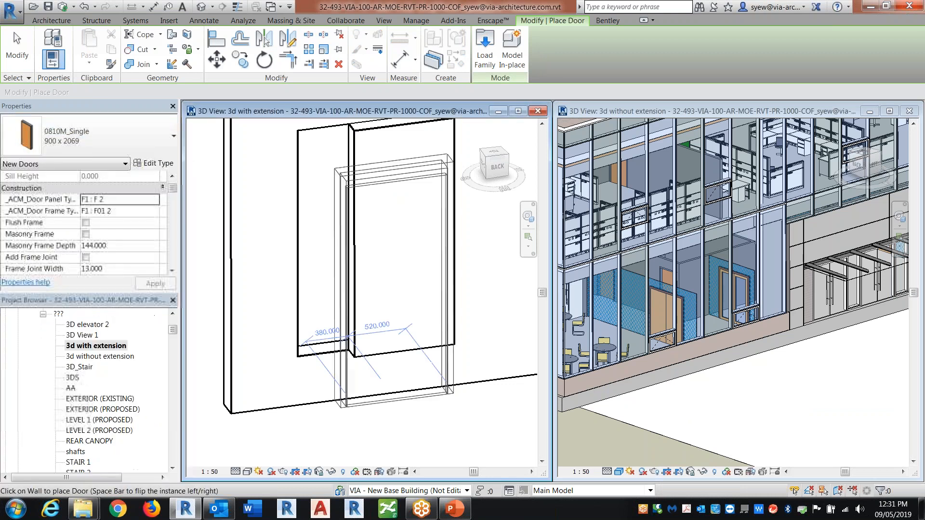
{"action": "left_click", "coordinate": [454, 231]}
{"action": "key", "text": "Escape"}
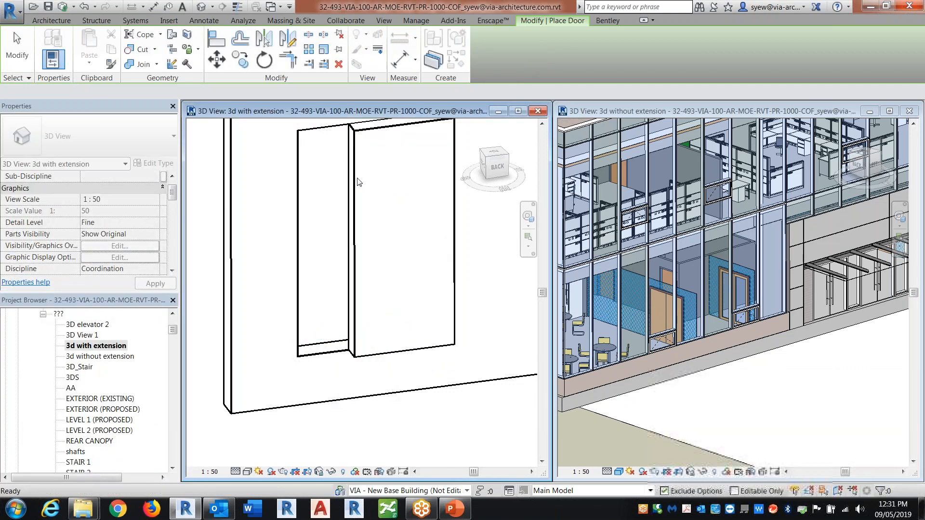
{"action": "key", "text": "Escape"}
Align the end of the short wall with the matching jamb of the wall opening so it covers the opening
{"action": "key", "text": "l"}
{"action": "left_click", "coordinate": [297, 195]}
{"action": "left_click", "coordinate": [353, 209]}
{"action": "key", "text": "Escape"}
{"action": "key", "text": "Escape"}
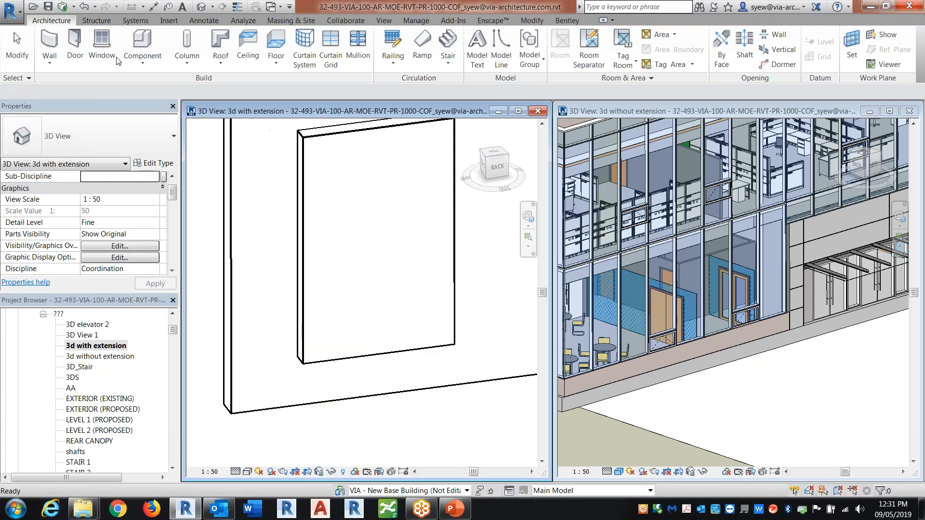
Place a 0810M_Single 900 x 2069 door in the short infill wall
{"action": "left_click", "coordinate": [74, 41]}
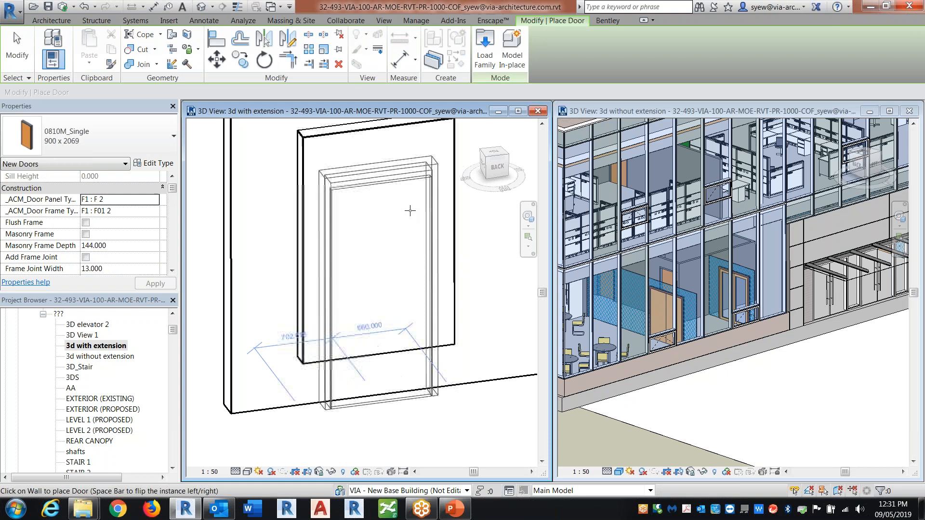
{"action": "left_click", "coordinate": [472, 309]}
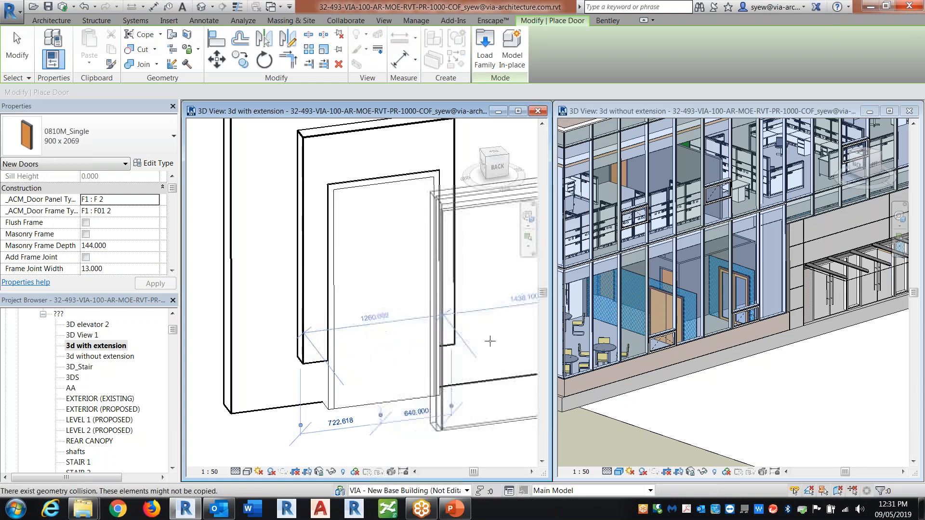
{"action": "key", "text": "Escape"}
{"action": "key", "text": "Escape"}
{"action": "left_click", "coordinate": [432, 369]}
{"action": "key", "text": "Escape"}
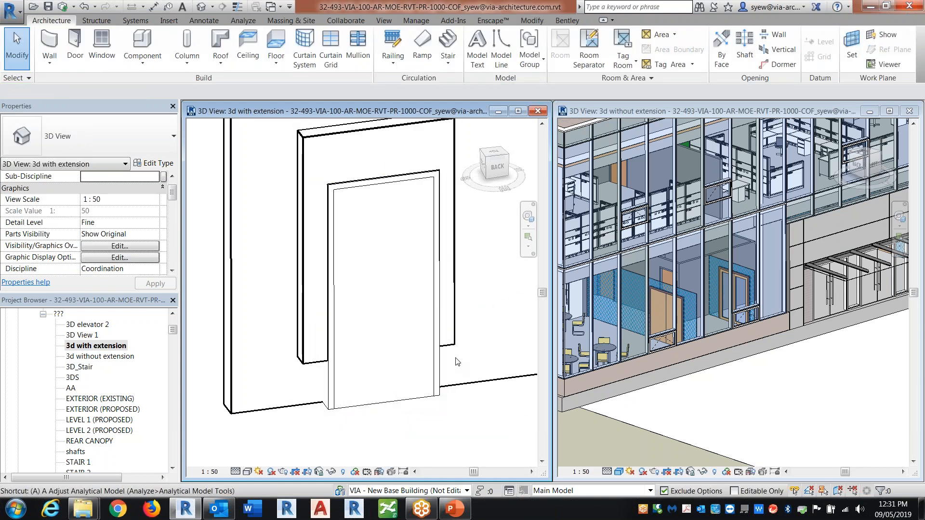
Align the bottom of the door with the base of the short infill wall
{"action": "key", "text": "a"}
{"action": "key", "text": "l"}
{"action": "left_click", "coordinate": [449, 346]}
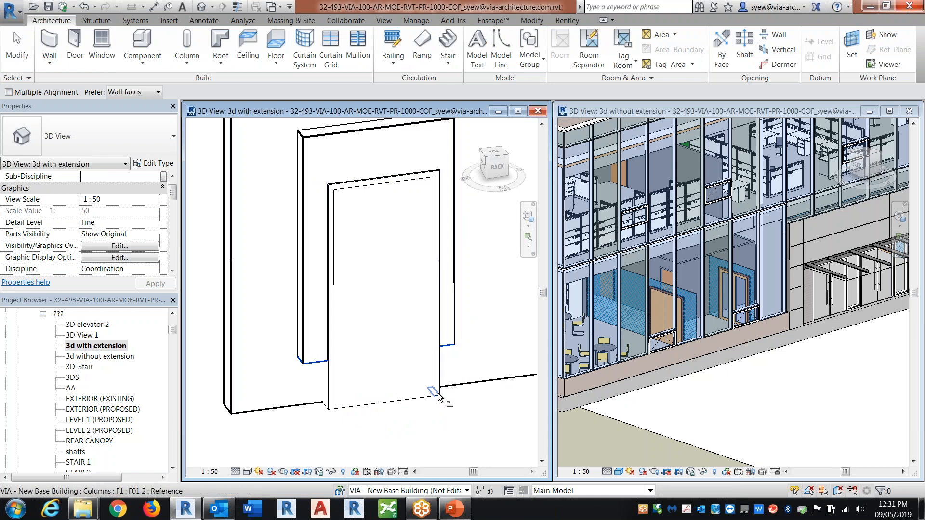
{"action": "middle_click_drag", "start_coordinate": [467, 420], "coordinate": [212, 396], "text": "shift"}
{"action": "key", "text": "Escape"}
{"action": "key", "text": "Escape"}
Temporarily isolate the long wall, its opening, the infill wall and the door in the 3D view
{"action": "left_click_drag", "start_coordinate": [474, 420], "coordinate": [289, 318]}
{"action": "left_click", "coordinate": [331, 472]}
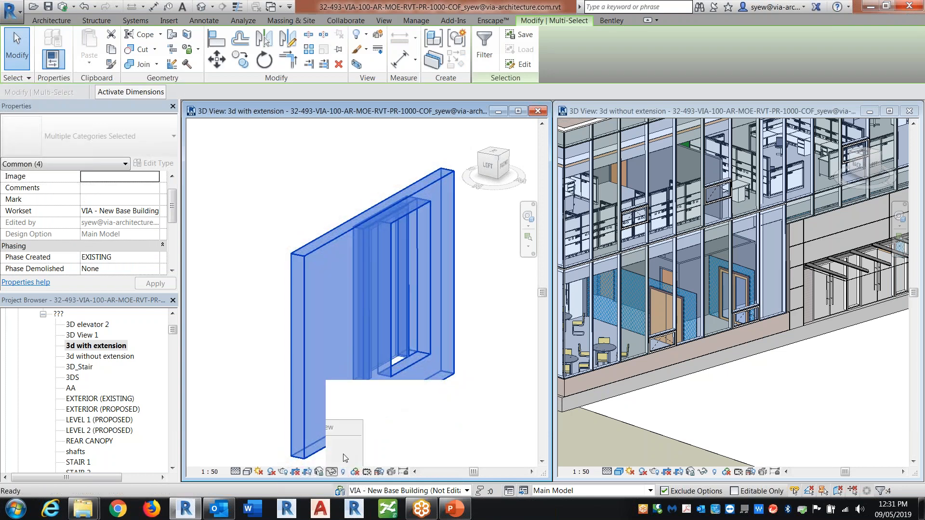
{"action": "left_click", "coordinate": [354, 431]}
{"action": "middle_click_drag", "start_coordinate": [443, 426], "coordinate": [505, 429], "text": "shift"}
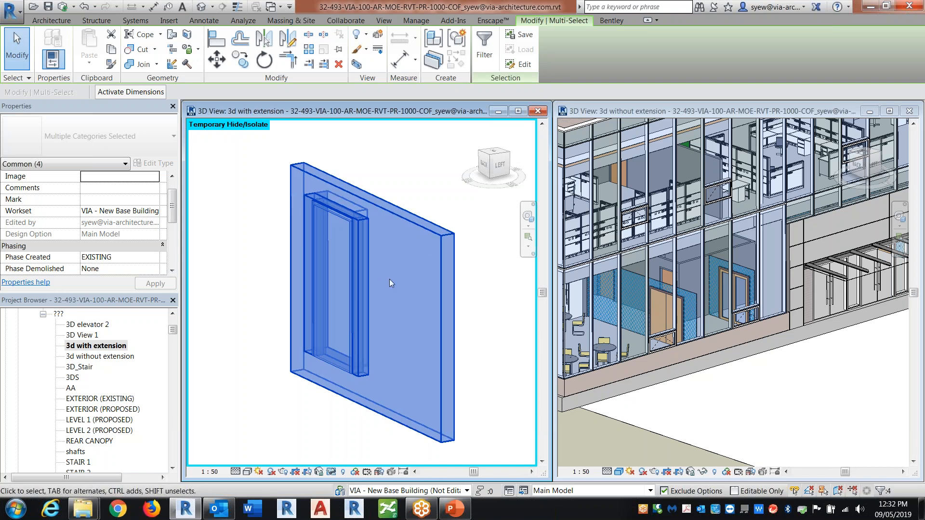
{"action": "key", "text": "Escape"}
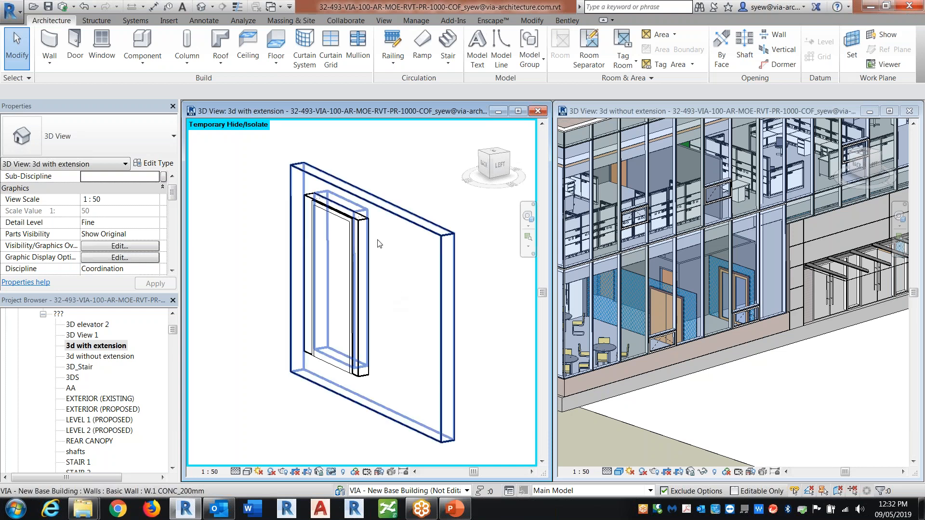
Try to align the infill wall with the edge of the opening on the far side of the long wall
{"action": "middle_click_drag", "start_coordinate": [387, 369], "coordinate": [401, 429], "text": "shift"}
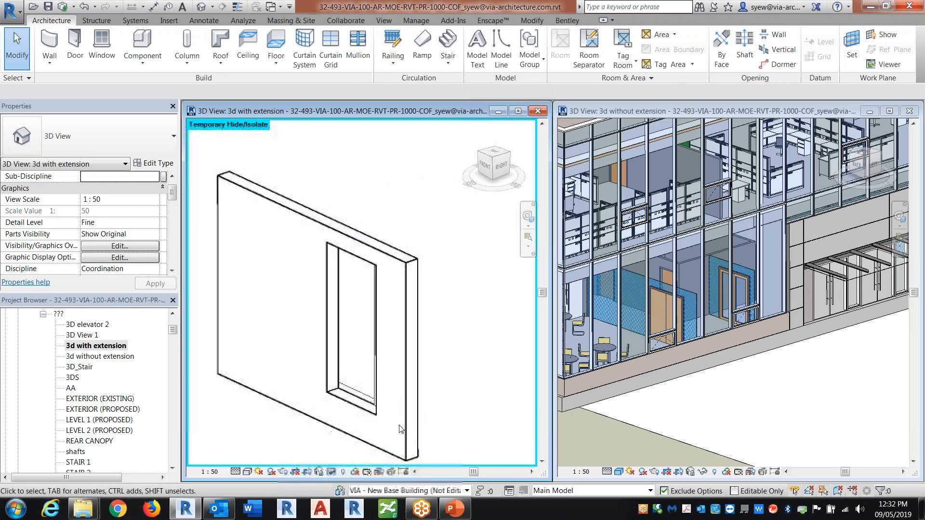
{"action": "key", "text": "a"}
{"action": "key", "text": "l"}
{"action": "left_click", "coordinate": [377, 413]}
{"action": "middle_click_drag", "start_coordinate": [377, 412], "coordinate": [270, 302], "text": "shift"}
{"action": "left_click", "coordinate": [259, 279]}
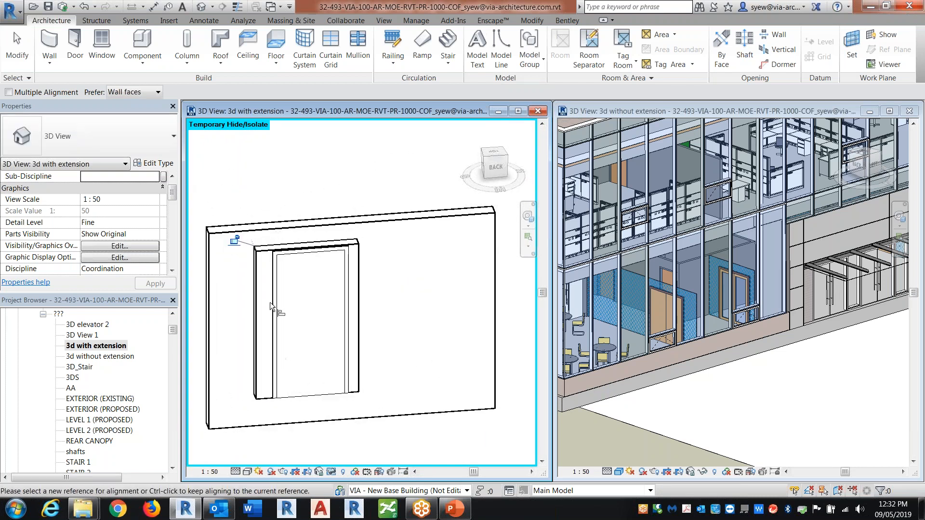
{"action": "key", "text": "Escape"}
Align the infill wall's front face flush with the long wall's near face so it sits inside the opening
{"action": "key", "text": "a"}
{"action": "key", "text": "l"}
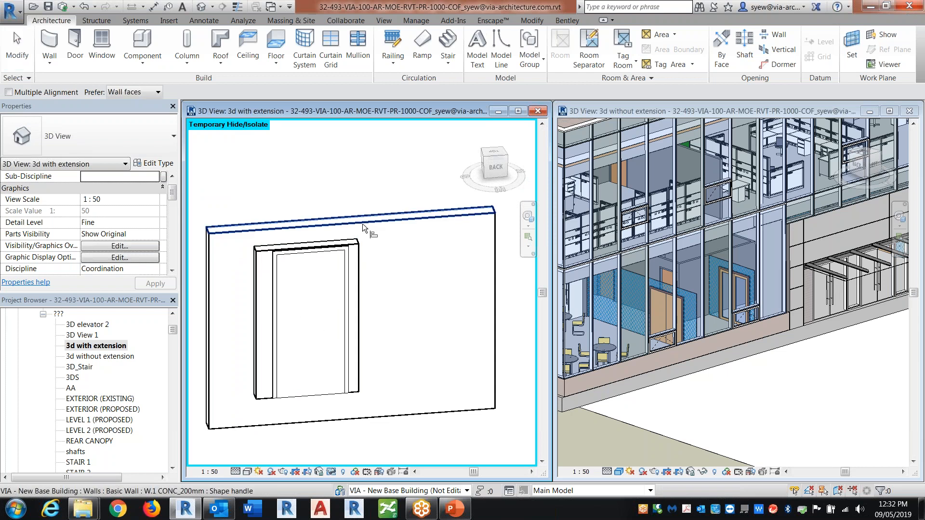
{"action": "left_click", "coordinate": [362, 224]}
{"action": "left_click", "coordinate": [261, 247]}
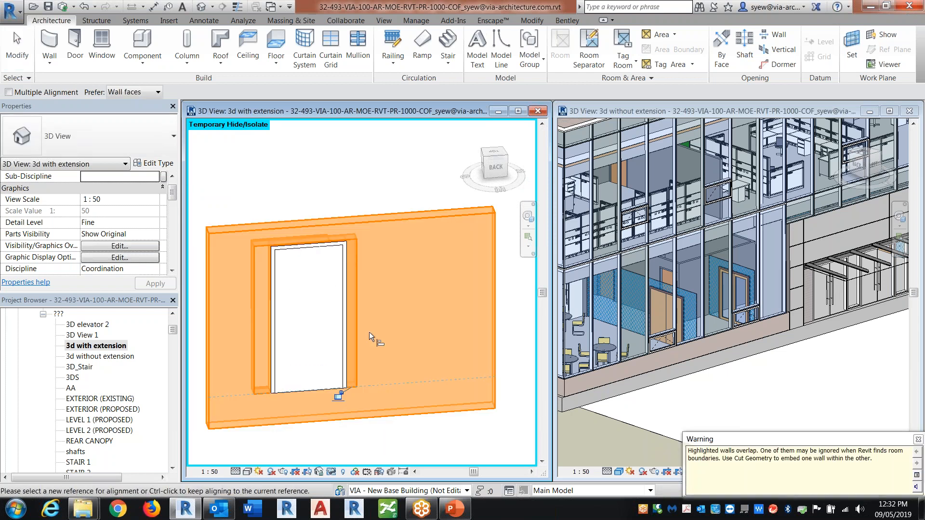
Align the end of the infill wall with the side edge of the opening in the long wall
{"action": "key", "text": "Escape"}
{"action": "middle_click_drag", "start_coordinate": [342, 359], "coordinate": [477, 373], "text": "shift"}
{"action": "middle_click_drag", "start_coordinate": [193, 360], "coordinate": [344, 335]}
{"action": "scroll", "coordinate": [345, 339], "scroll_direction": "up", "scroll_amount": 2}
{"action": "key", "text": "a"}
{"action": "key", "text": "l"}
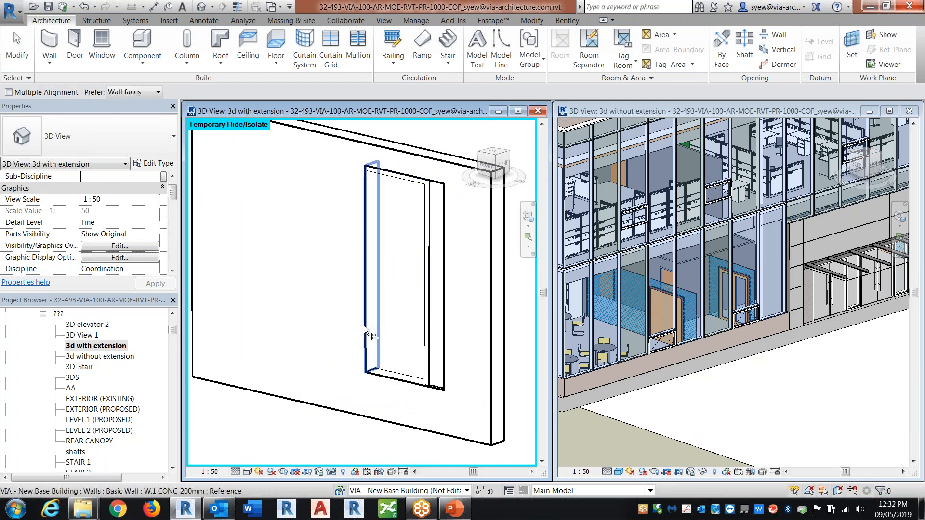
{"action": "left_click", "coordinate": [367, 329]}
{"action": "middle_click_drag", "start_coordinate": [367, 330], "coordinate": [431, 216], "text": "shift"}
{"action": "left_click", "coordinate": [426, 217]}
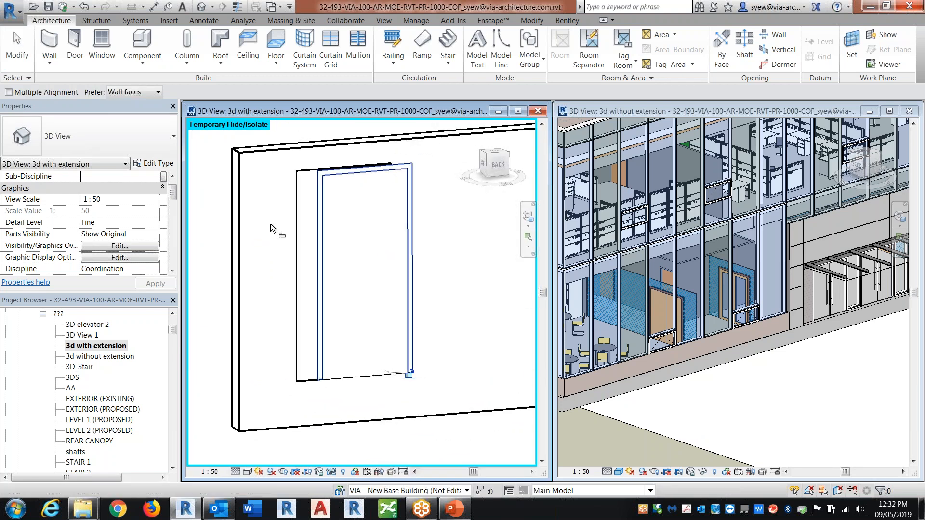
Align the door's side edge with the edge of the opening so the door sits within it
{"action": "left_click", "coordinate": [308, 224]}
{"action": "left_click", "coordinate": [317, 221]}
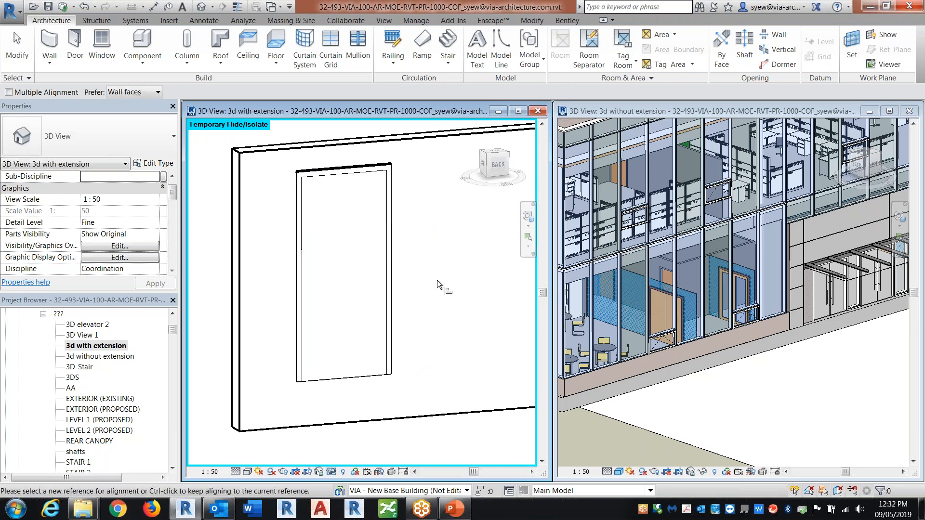
{"action": "scroll", "coordinate": [377, 196], "scroll_direction": "up", "scroll_amount": 3}
{"action": "key", "text": "Escape"}
Set Phase Demolished to DEMO for the infill wall and its door, and copy both to the clipboard
{"action": "scroll", "coordinate": [395, 121], "scroll_direction": "up", "scroll_amount": 2}
{"action": "scroll", "coordinate": [400, 144], "scroll_direction": "down", "scroll_amount": 1}
{"action": "scroll", "coordinate": [410, 168], "scroll_direction": "up", "scroll_amount": 1}
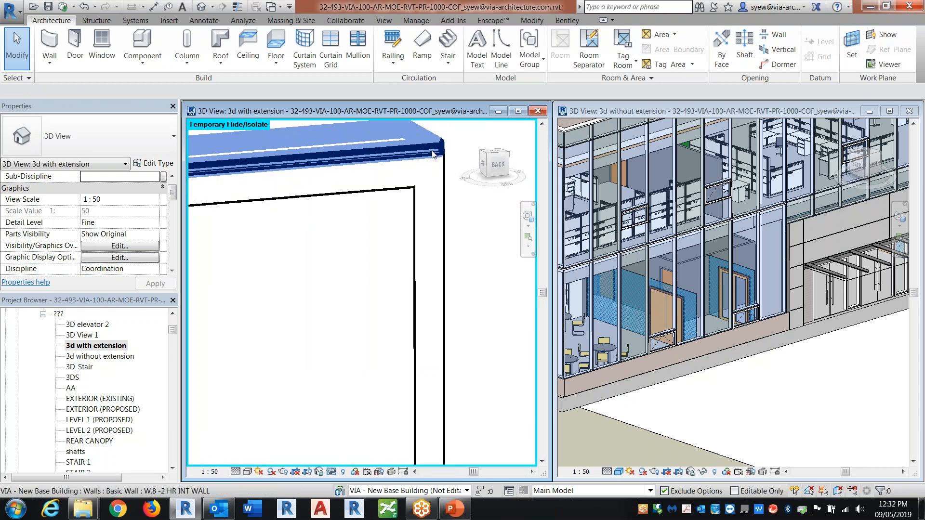
{"action": "left_click", "coordinate": [416, 182]}
{"action": "left_click", "coordinate": [416, 183], "text": "ctrl"}
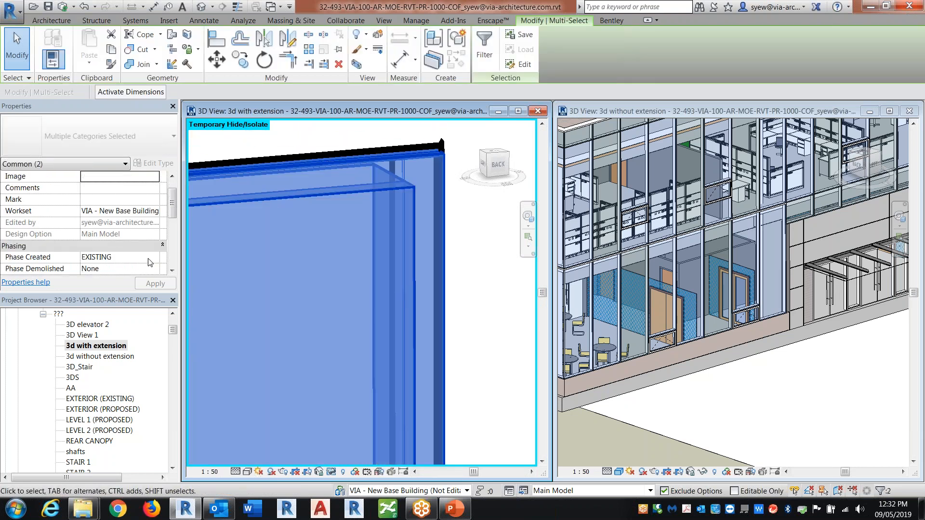
{"action": "left_click", "coordinate": [159, 270]}
{"action": "left_click", "coordinate": [99, 289]}
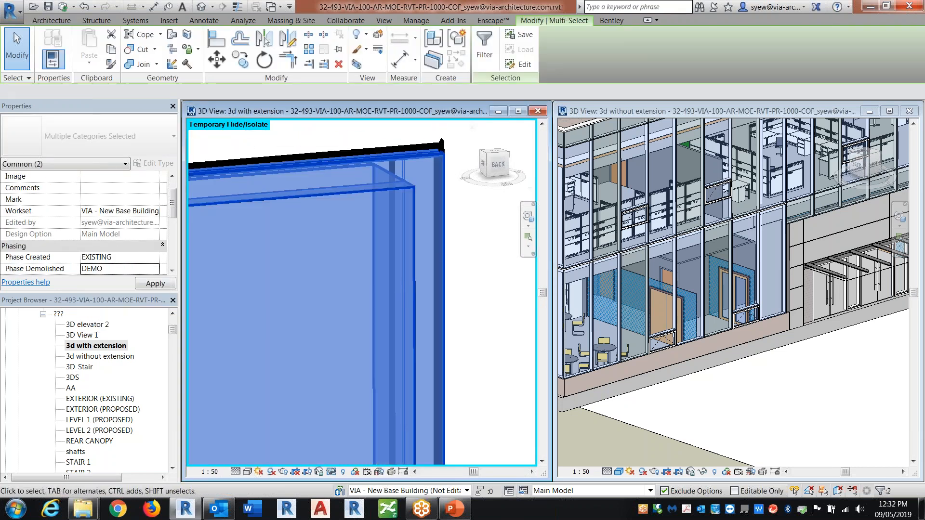
{"action": "left_click", "coordinate": [111, 49]}
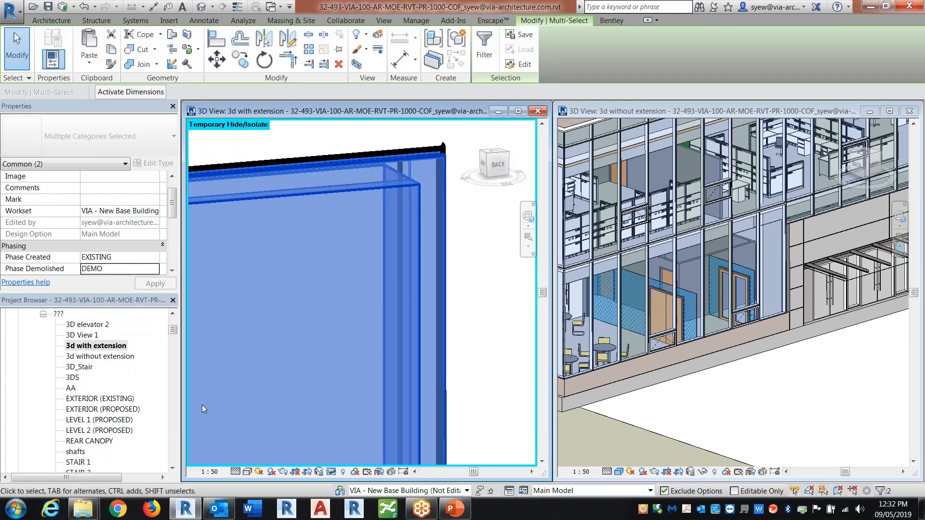
{"action": "key", "text": "Escape"}
Set the phase of the 3D view with extension to NEW
{"action": "scroll", "coordinate": [165, 252], "scroll_direction": "down", "scroll_amount": 5}
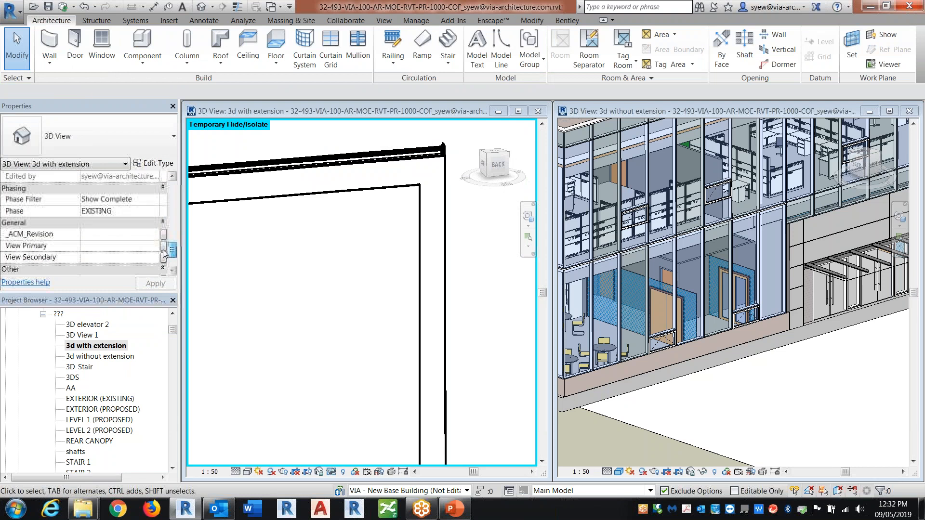
{"action": "left_click", "coordinate": [154, 212]}
{"action": "left_click", "coordinate": [91, 242]}
{"action": "scroll", "coordinate": [390, 245], "scroll_direction": "down", "scroll_amount": 6}
Paste the copied infill wall and door aligned to the same place in the empty opening
{"action": "left_click", "coordinate": [531, 20]}
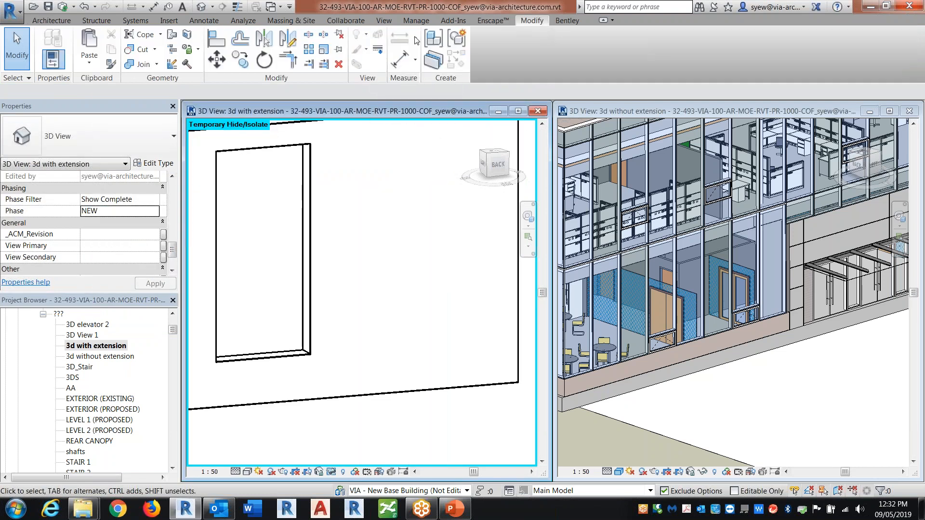
{"action": "left_click", "coordinate": [89, 62]}
{"action": "left_click", "coordinate": [130, 181]}
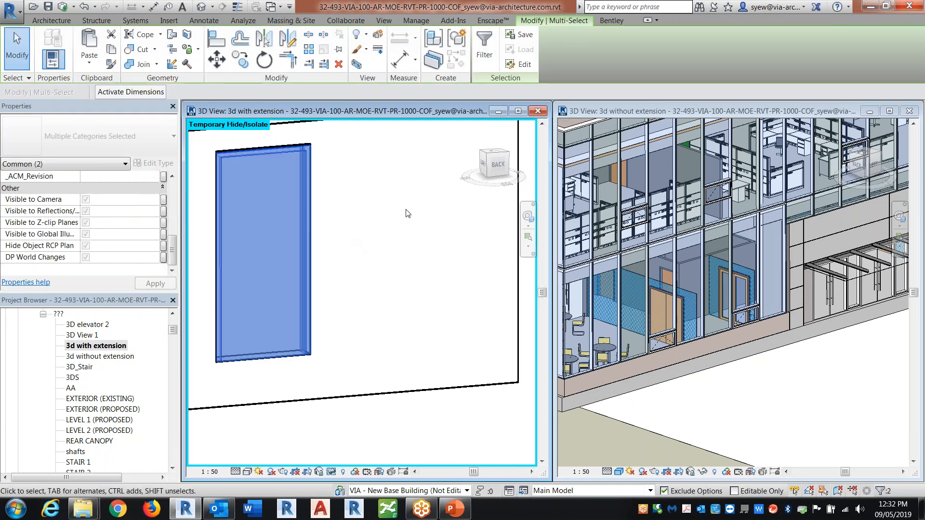
Select the pasted door in the opening and open its list of available door types
{"action": "left_click", "coordinate": [305, 221]}
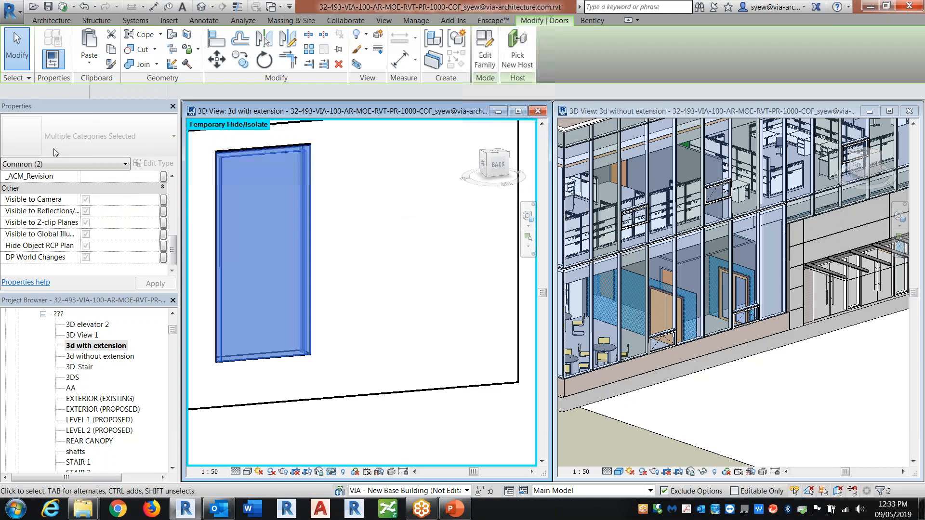
{"action": "left_click", "coordinate": [76, 149]}
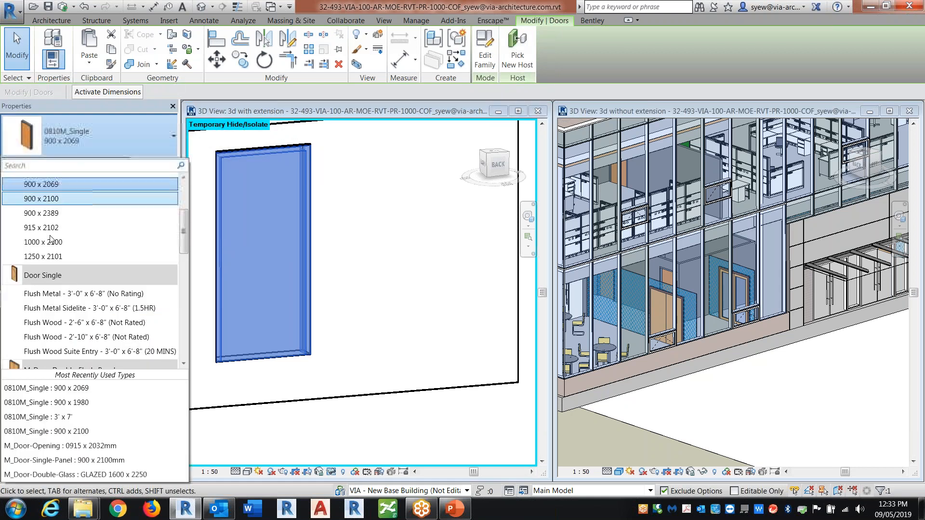
{"action": "scroll", "coordinate": [50, 202], "scroll_direction": "down", "scroll_amount": 1}
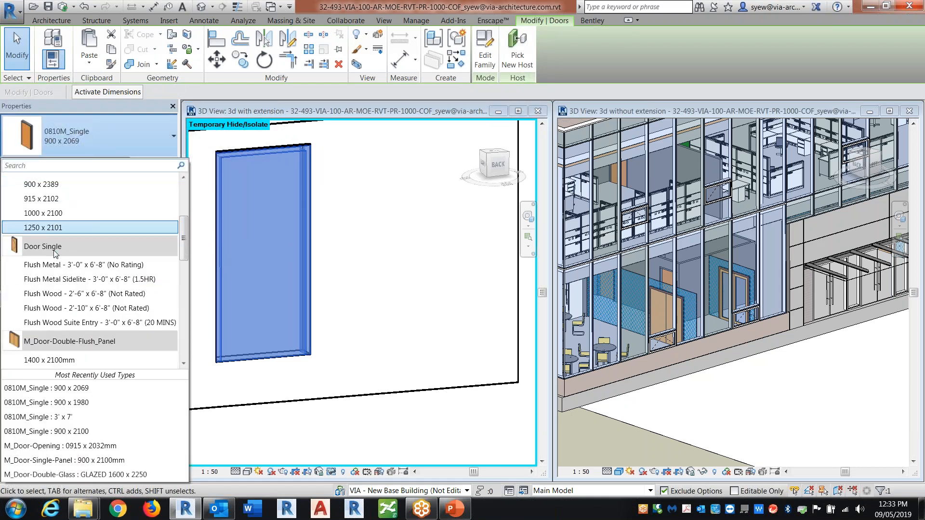
Change the selected door to the Door Single type Flush Metal Sidelite - 3'-0" x 6'-8" (1.5HR)
{"action": "left_click", "coordinate": [77, 268]}
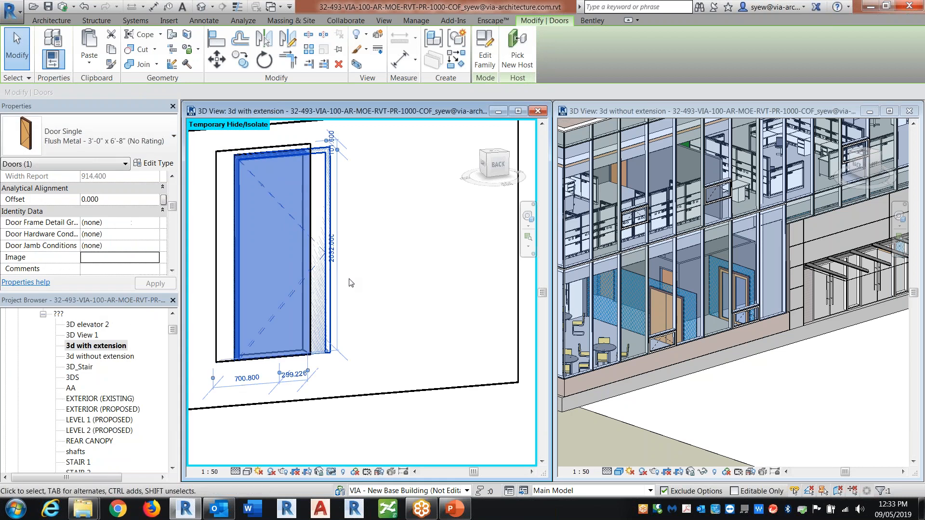
{"action": "left_click", "coordinate": [82, 140]}
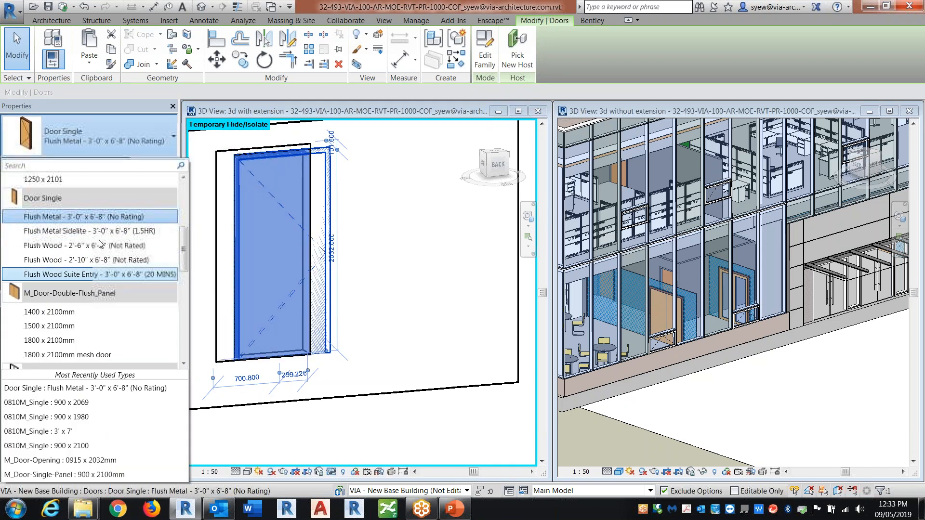
{"action": "left_click", "coordinate": [72, 164]}
{"action": "key", "text": "Escape"}
Align the door frame's outer edge with the nearest vertical edge of the wall opening
{"action": "scroll", "coordinate": [271, 254], "scroll_direction": "up", "scroll_amount": 2}
{"action": "key", "text": "a"}
{"action": "key", "text": "l"}
{"action": "left_click", "coordinate": [270, 253]}
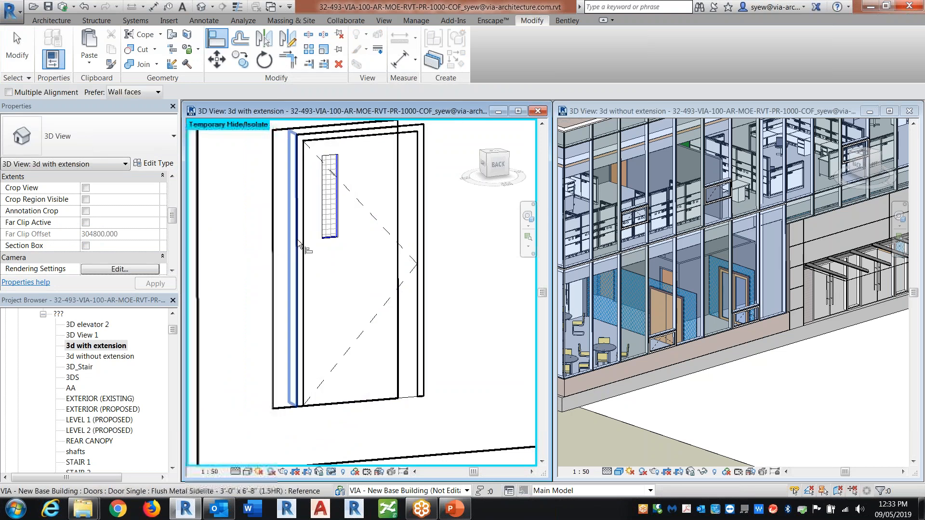
{"action": "left_click", "coordinate": [298, 267]}
{"action": "key", "text": "Escape"}
{"action": "key", "text": "Escape"}
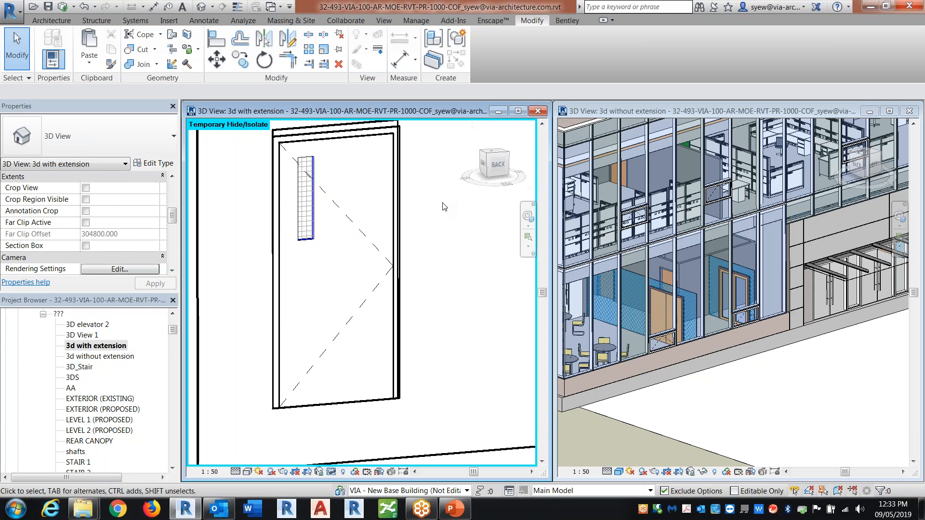
{"action": "scroll", "coordinate": [262, 371], "scroll_direction": "down", "scroll_amount": 3}
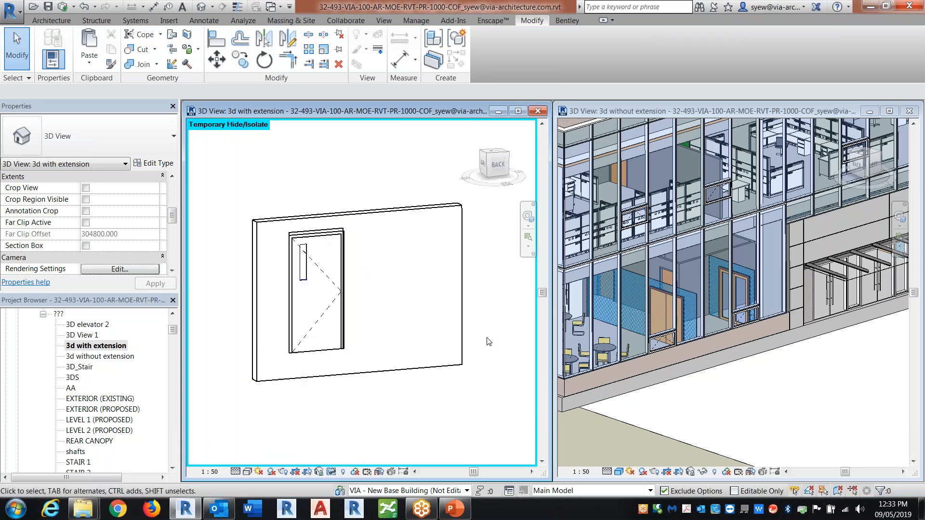
{"action": "left_click", "coordinate": [52, 20]}
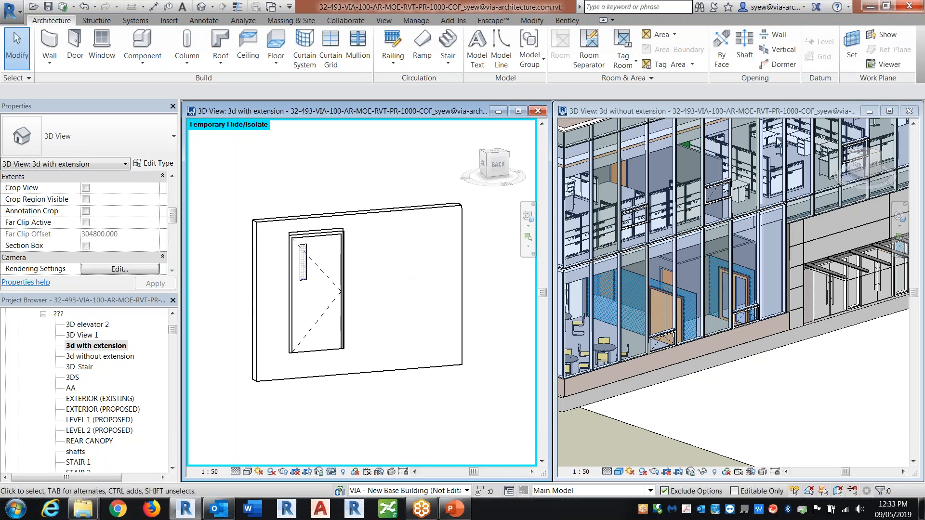
{"action": "left_click", "coordinate": [772, 41]}
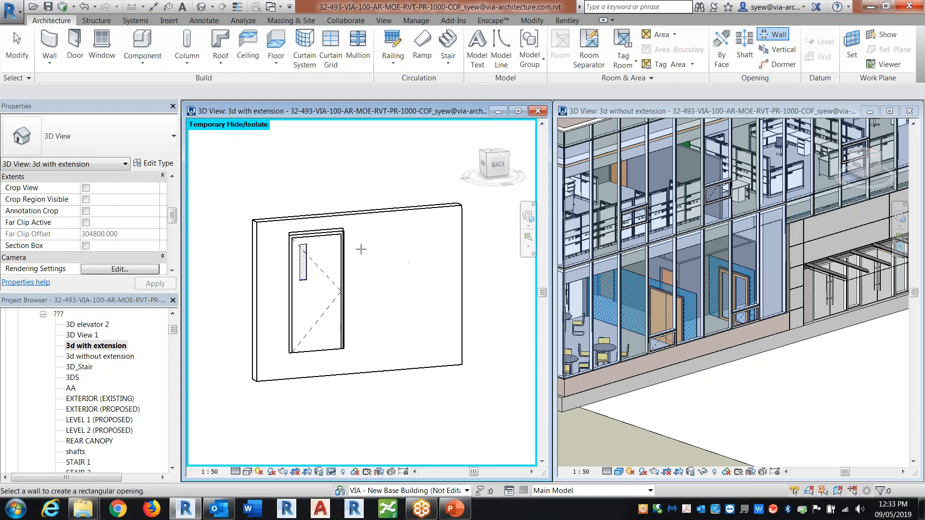
{"action": "key", "text": "Escape"}
{"action": "left_click", "coordinate": [433, 371]}
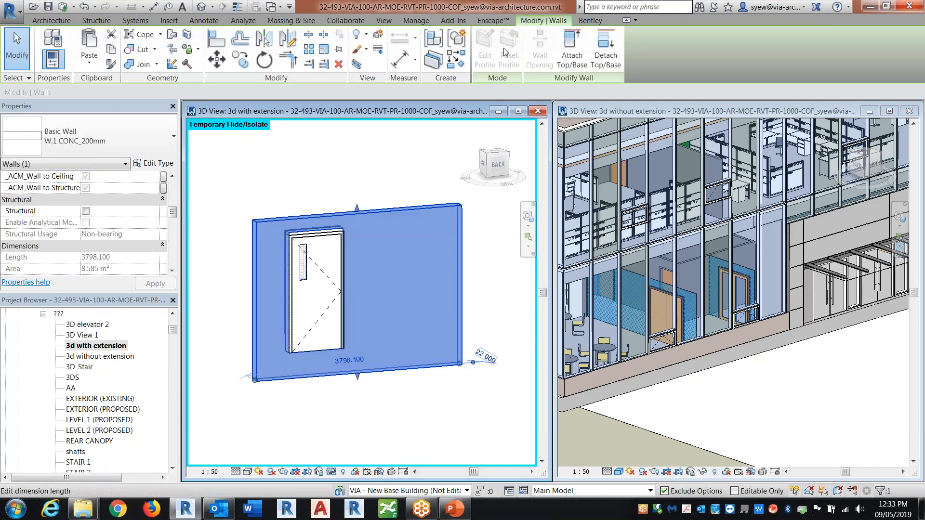
{"action": "key", "text": "Escape"}
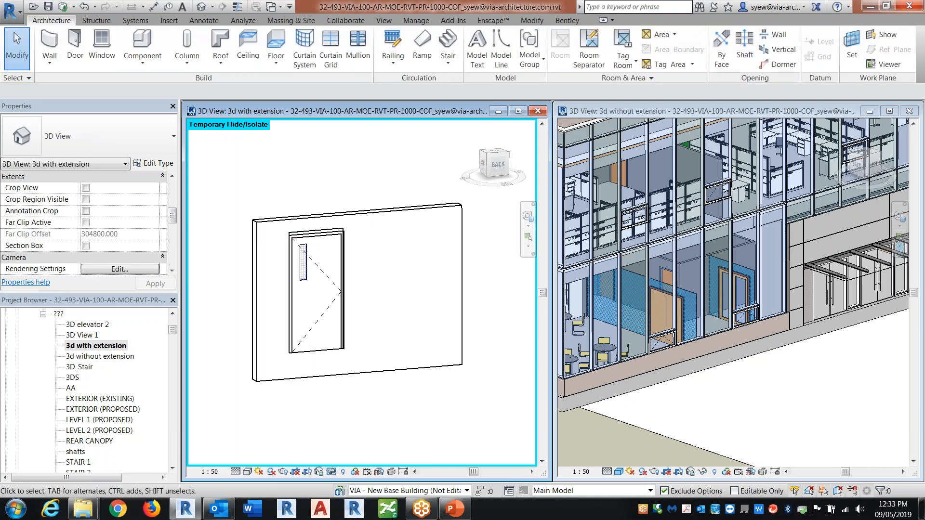
Open the LEVEL 1 structural plan from the Reference views
{"action": "left_click", "coordinate": [84, 345]}
{"action": "scroll", "coordinate": [57, 374], "scroll_direction": "up", "scroll_amount": 3}
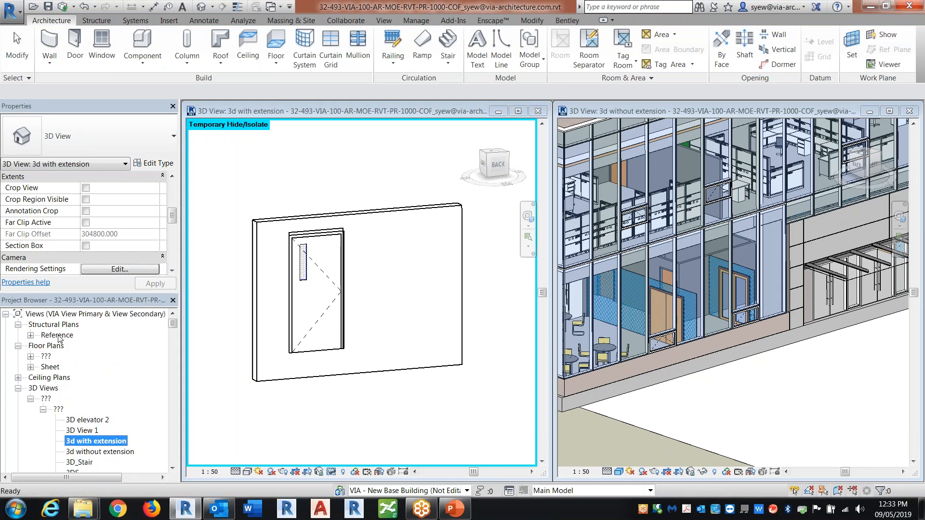
{"action": "double_click", "coordinate": [57, 336]}
{"action": "double_click", "coordinate": [68, 346]}
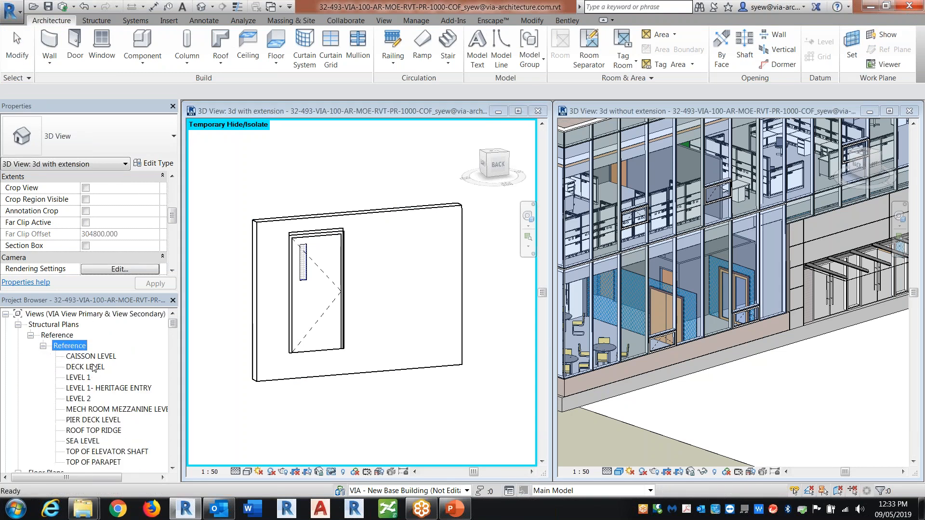
{"action": "double_click", "coordinate": [80, 377]}
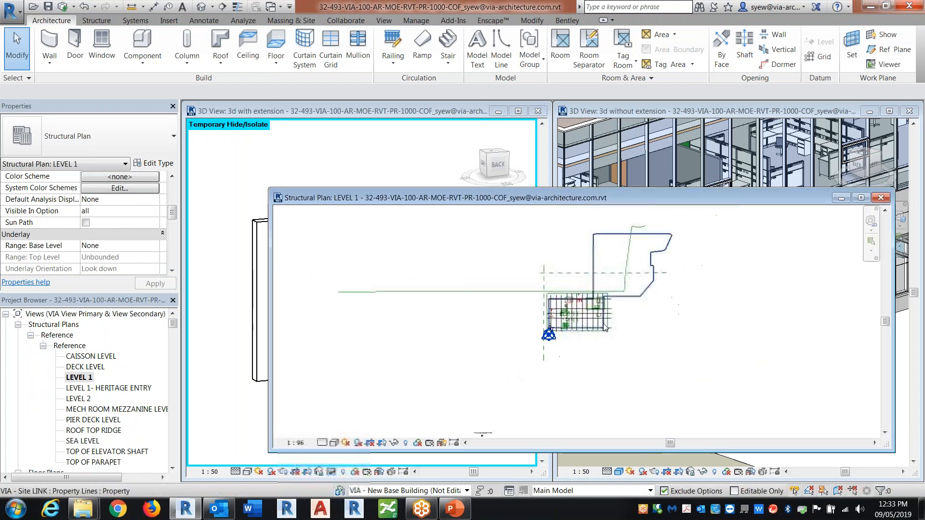
Set the LEVEL 1 structural plan's phase to EXISTING
{"action": "middle_click_drag", "start_coordinate": [582, 319], "coordinate": [539, 269]}
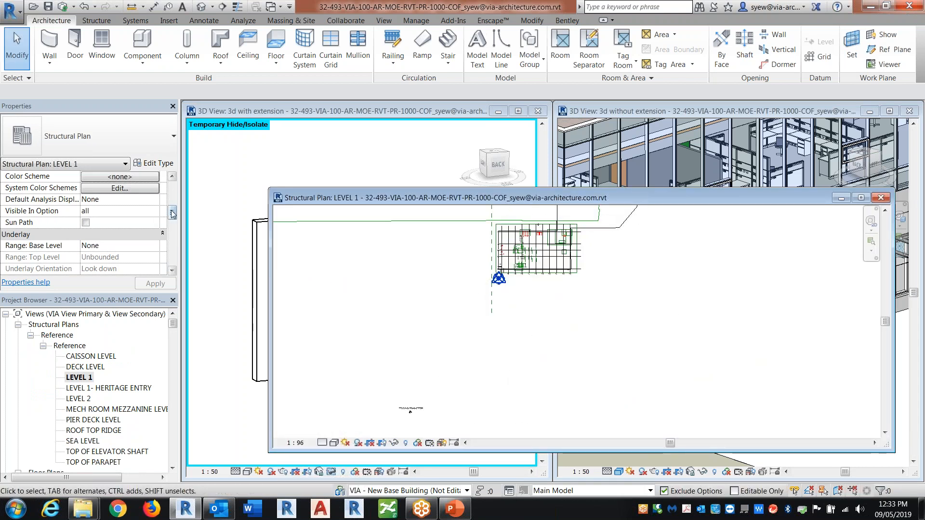
{"action": "scroll", "coordinate": [171, 214], "scroll_direction": "down", "scroll_amount": 8}
{"action": "left_click", "coordinate": [154, 234]}
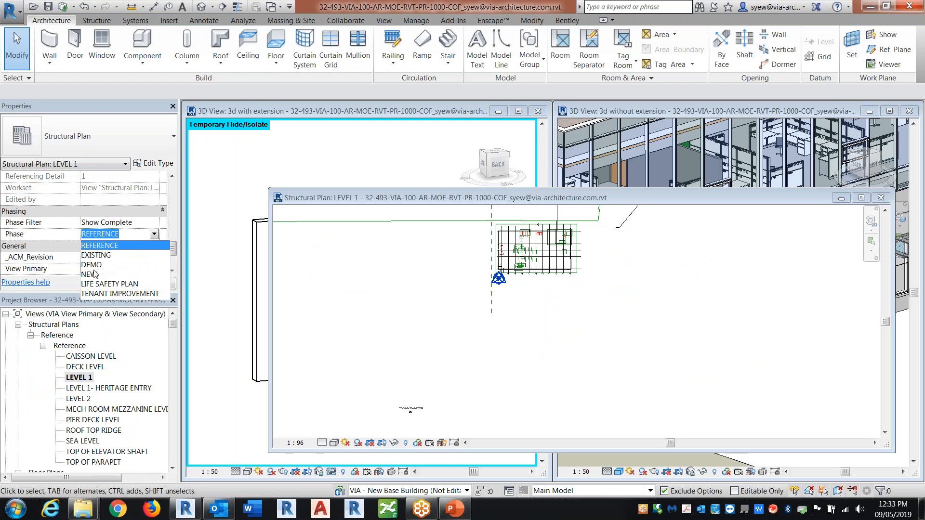
{"action": "left_click", "coordinate": [97, 256]}
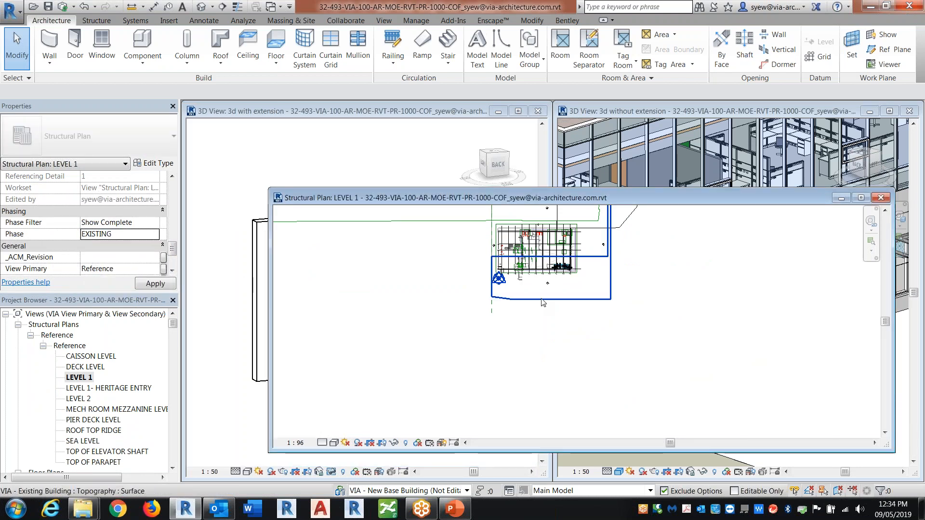
Cut a rectangular wall opening about 1246 mm wide through the isolated wall beside the single door in plan
{"action": "scroll", "coordinate": [537, 289], "scroll_direction": "up", "scroll_amount": 5}
{"action": "middle_click_drag", "start_coordinate": [503, 322], "coordinate": [487, 450]}
{"action": "middle_click_drag", "start_coordinate": [516, 379], "coordinate": [460, 482]}
{"action": "mouse_move", "coordinate": [674, 229]}
{"action": "middle_mouse_down"}
{"action": "mouse_move", "coordinate": [563, 365]}
{"action": "mouse_move", "coordinate": [507, 501]}
{"action": "middle_mouse_up"}
{"action": "middle_click_drag", "start_coordinate": [563, 212], "coordinate": [533, 288]}
{"action": "scroll", "coordinate": [530, 275], "scroll_direction": "up", "scroll_amount": 8}
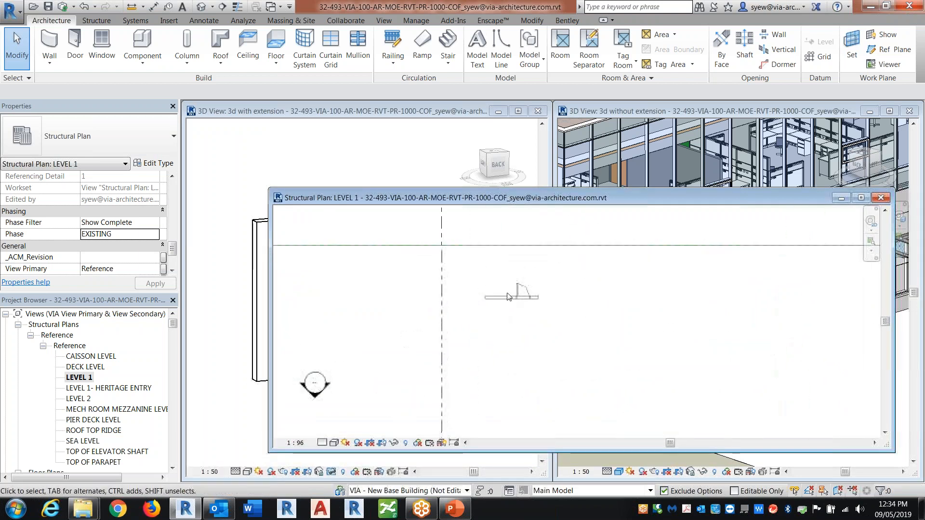
{"action": "left_click", "coordinate": [775, 35]}
{"action": "left_click", "coordinate": [390, 340]}
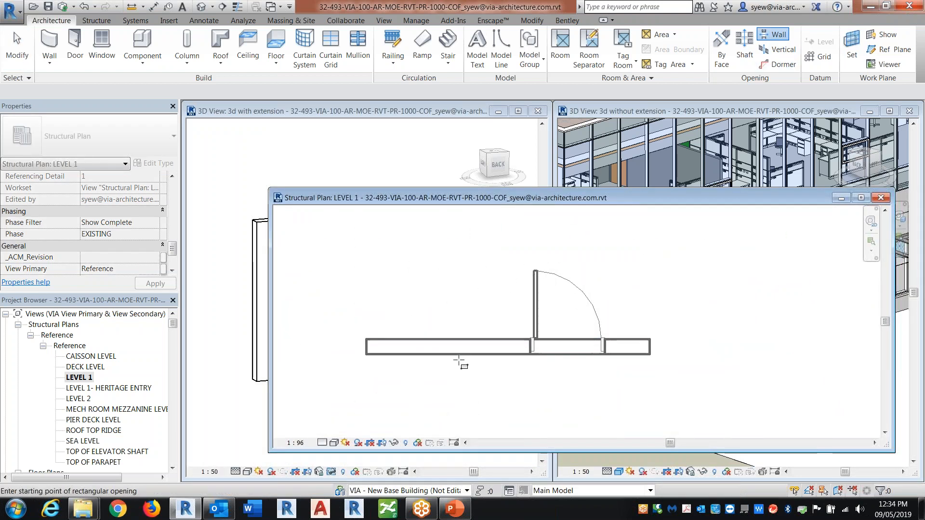
{"action": "left_click", "coordinate": [485, 354]}
{"action": "left_click", "coordinate": [392, 337]}
{"action": "key", "text": "Escape"}
Open the default 3D view and set its phase to EXISTING
{"action": "left_click", "coordinate": [212, 6]}
{"action": "left_click", "coordinate": [235, 15]}
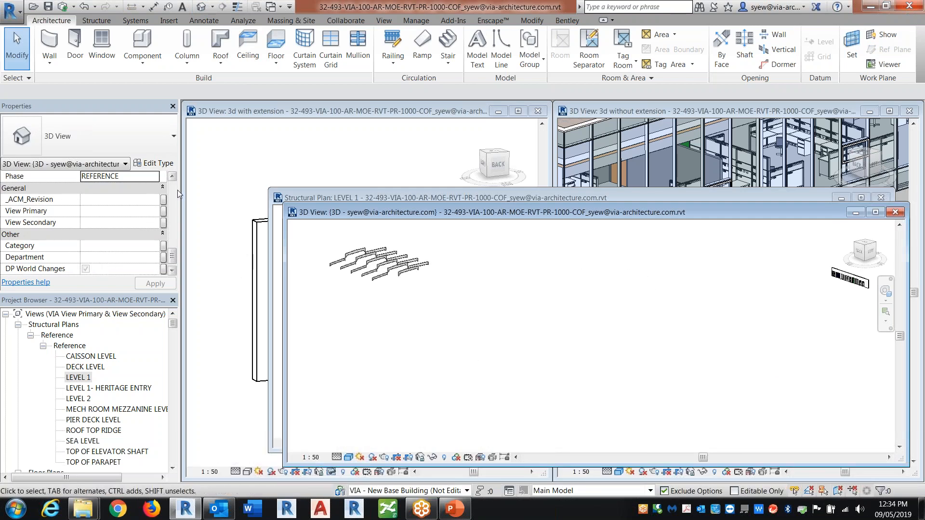
{"action": "left_click", "coordinate": [155, 179]}
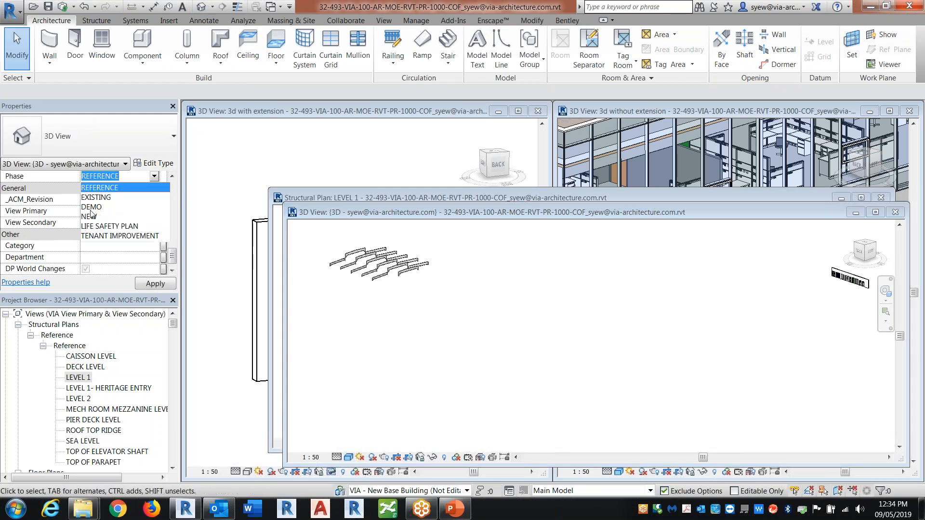
{"action": "left_click", "coordinate": [90, 197]}
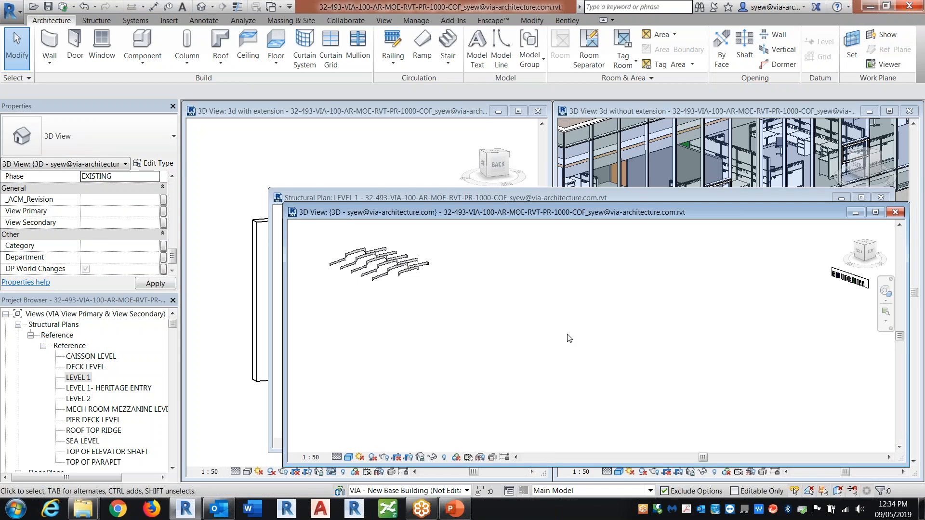
Examine the new rectangular opening and its host wall in 3D, including the opening's constraints and phasing properties
{"action": "scroll", "coordinate": [499, 310], "scroll_direction": "up", "scroll_amount": 6}
{"action": "scroll", "coordinate": [486, 269], "scroll_direction": "up", "scroll_amount": 5}
{"action": "left_click", "coordinate": [458, 293]}
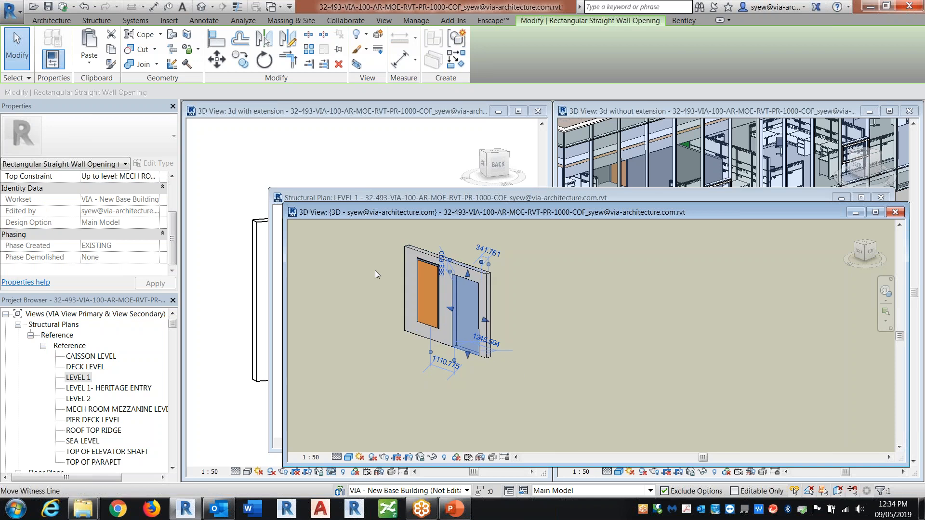
{"action": "left_click", "coordinate": [463, 275]}
{"action": "scroll", "coordinate": [457, 272], "scroll_direction": "up", "scroll_amount": 4}
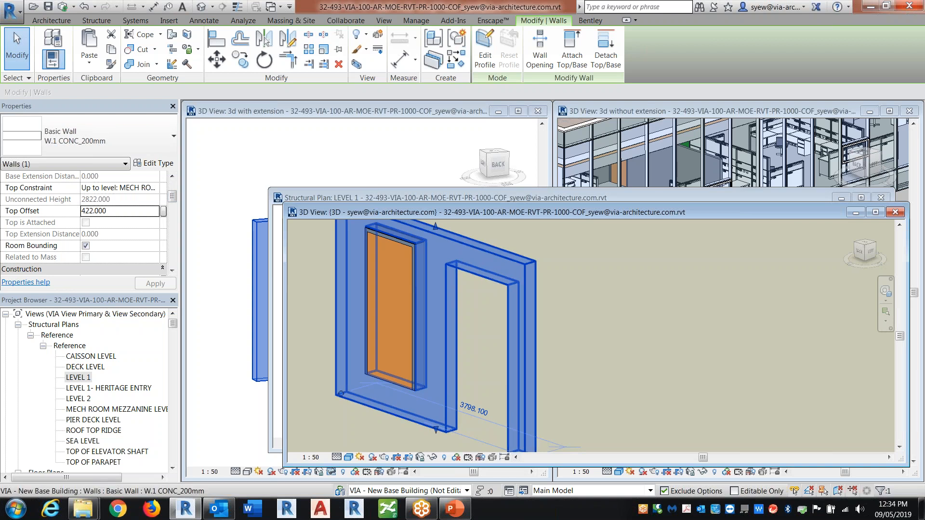
{"action": "key", "text": "Escape"}
{"action": "left_click", "coordinate": [472, 321]}
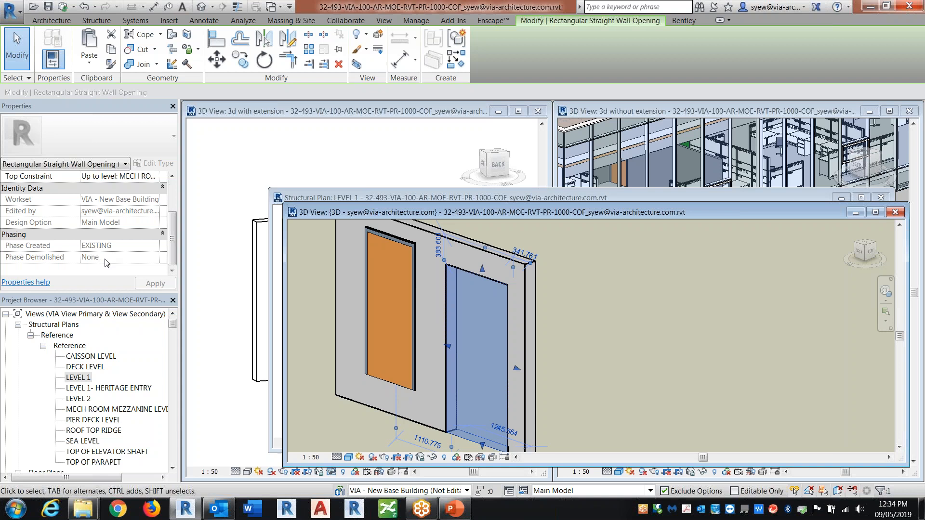
Stretch the wall's end beside the new opening so that the solid segment there is about 2484 mm long
{"action": "middle_click_drag", "start_coordinate": [534, 366], "coordinate": [545, 318]}
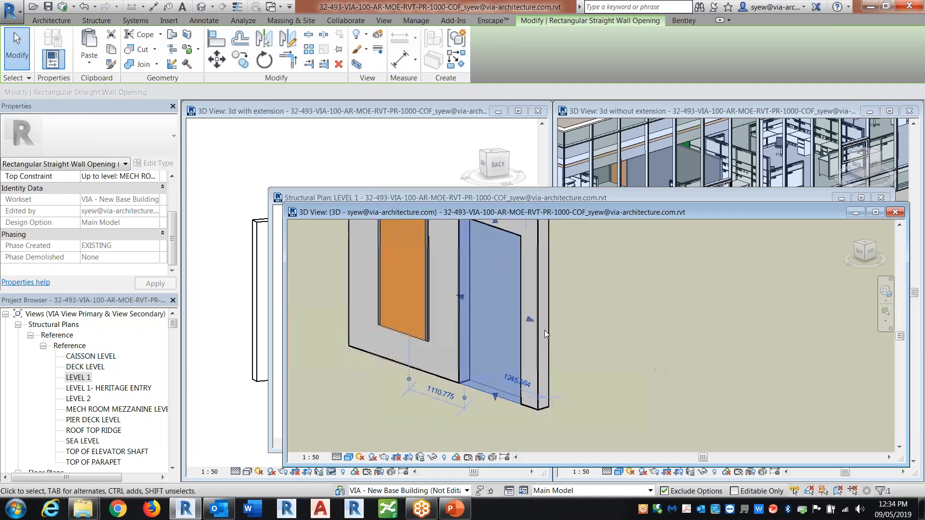
{"action": "scroll", "coordinate": [542, 316], "scroll_direction": "down", "scroll_amount": 1}
{"action": "left_click", "coordinate": [543, 383]}
{"action": "left_click_drag", "start_coordinate": [598, 425], "coordinate": [635, 424]}
{"action": "left_click", "coordinate": [696, 359]}
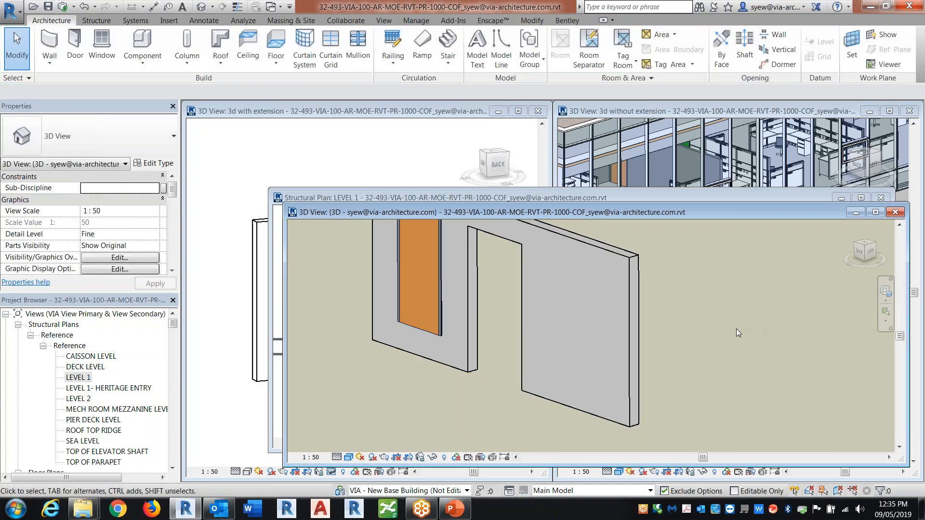
Select the rectangular opening to check its dimensions, and return to the LEVEL 1 structural plan
{"action": "left_click", "coordinate": [480, 252]}
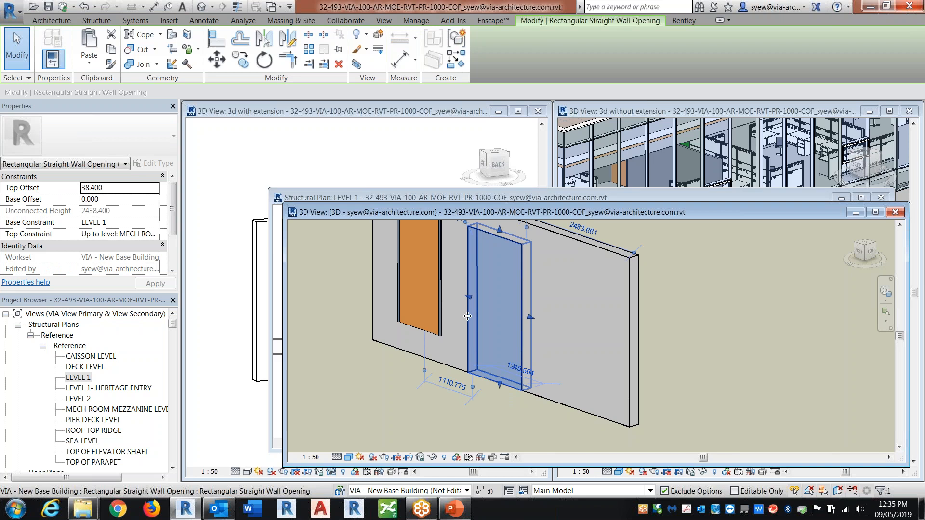
{"action": "double_click", "coordinate": [76, 378]}
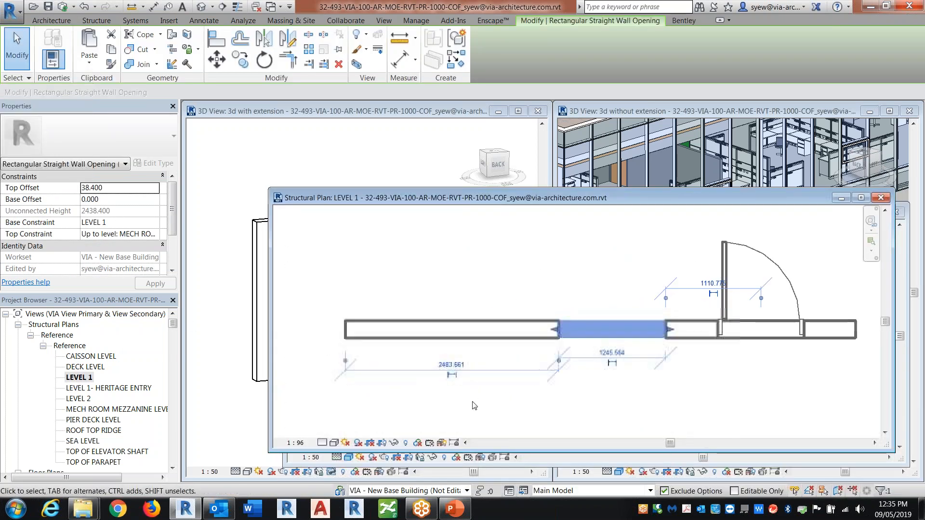
{"action": "key", "text": "Escape"}
Start a new wall with the Curtain Wall type and review its Automatically Embed setting in the type properties
{"action": "left_click", "coordinate": [48, 38]}
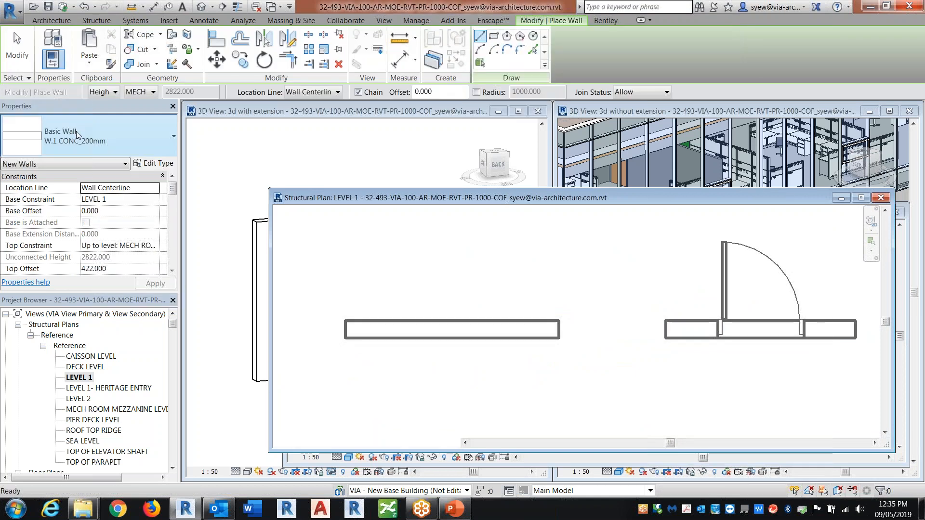
{"action": "left_click", "coordinate": [76, 131]}
{"action": "scroll", "coordinate": [82, 269], "scroll_direction": "down", "scroll_amount": 4}
{"action": "scroll", "coordinate": [68, 221], "scroll_direction": "up", "scroll_amount": 2}
{"action": "left_click", "coordinate": [68, 235]}
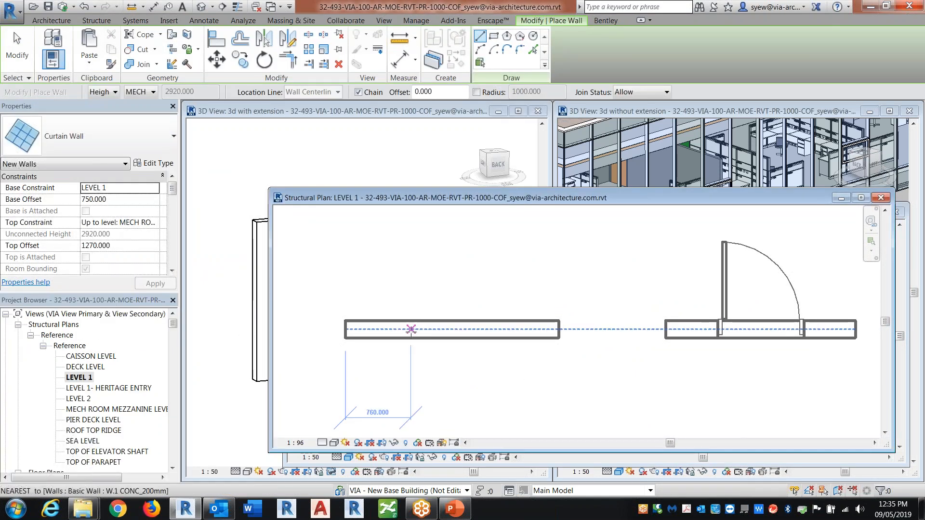
{"action": "left_click", "coordinate": [165, 164]}
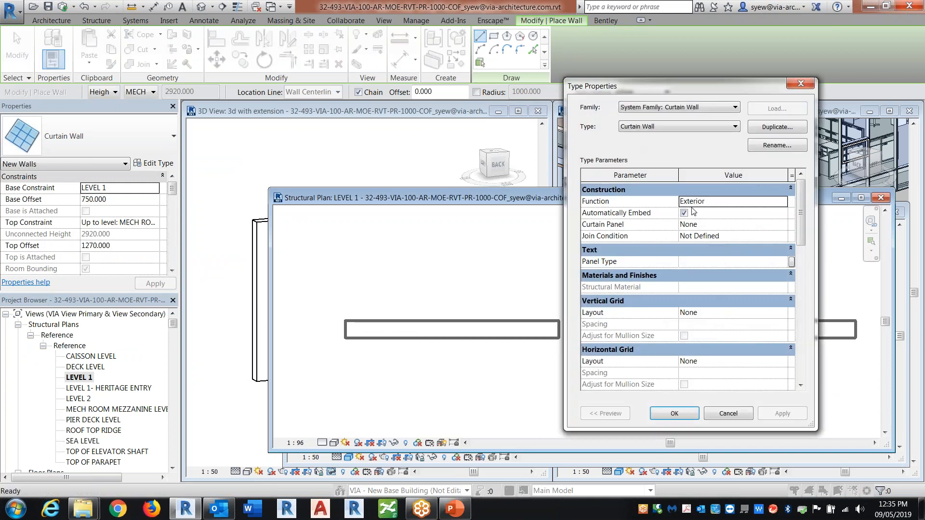
{"action": "left_click", "coordinate": [671, 414]}
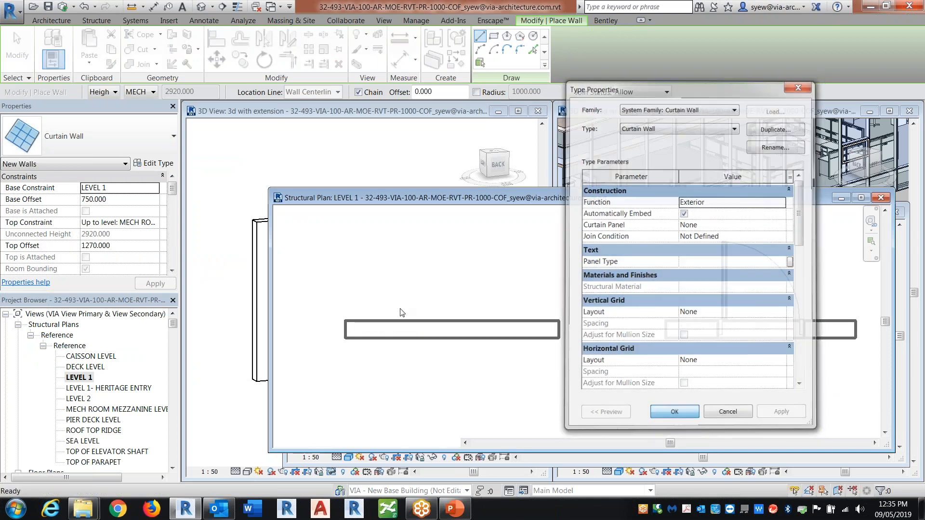
Draw a 1360 mm long curtain wall along the centerline of the solid wall segment beside the opening
{"action": "left_click", "coordinate": [391, 328]}
{"action": "left_click", "coordinate": [508, 328]}
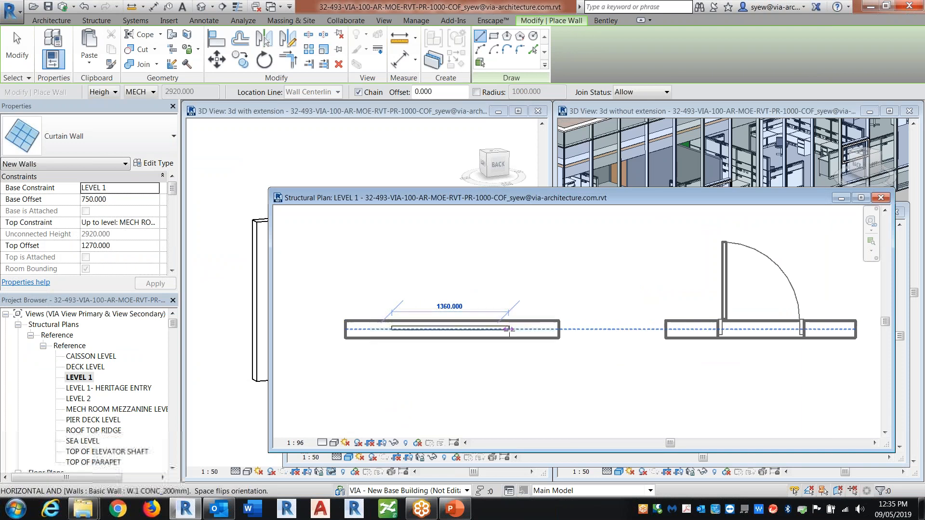
{"action": "key", "text": "Escape"}
{"action": "key", "text": "Escape"}
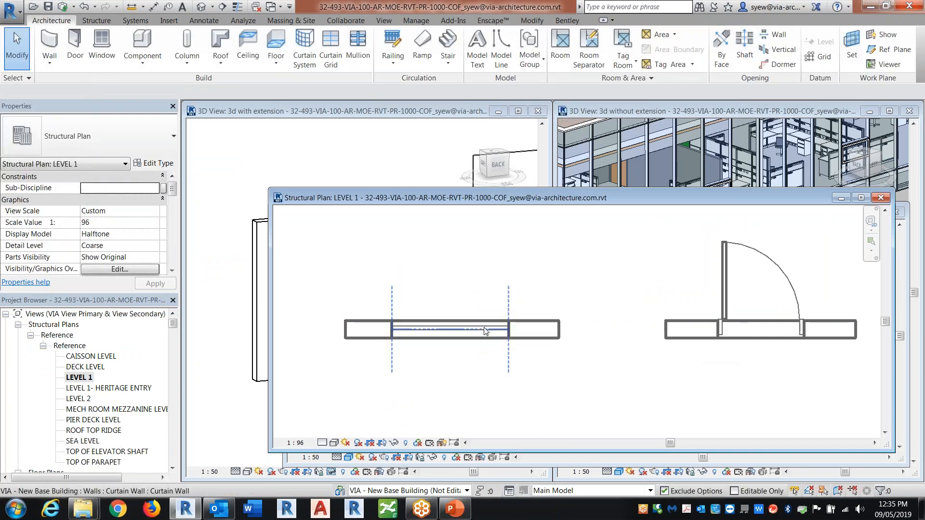
{"action": "left_click", "coordinate": [370, 321]}
{"action": "key", "text": "Escape"}
Switch to the default 3D view and select the glazed panel of the embedded curtain wall
{"action": "left_click", "coordinate": [202, 7]}
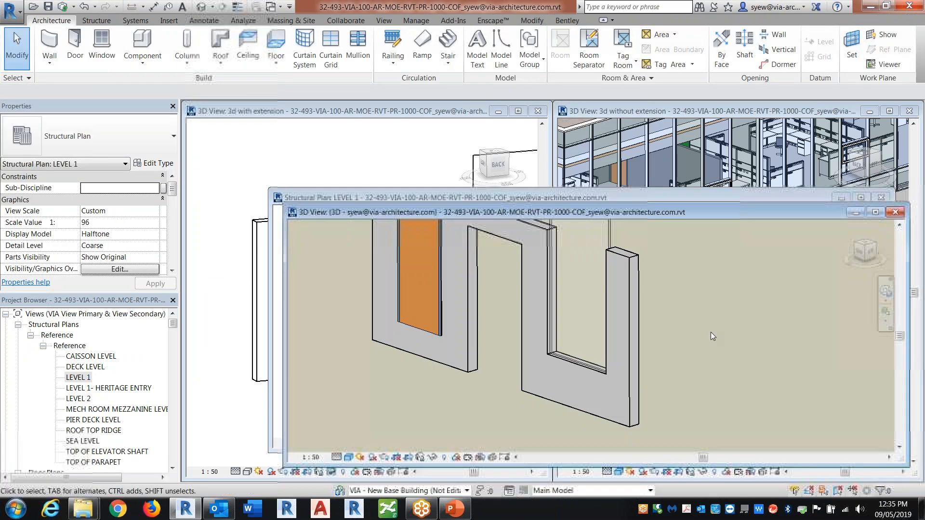
{"action": "left_click", "coordinate": [602, 251]}
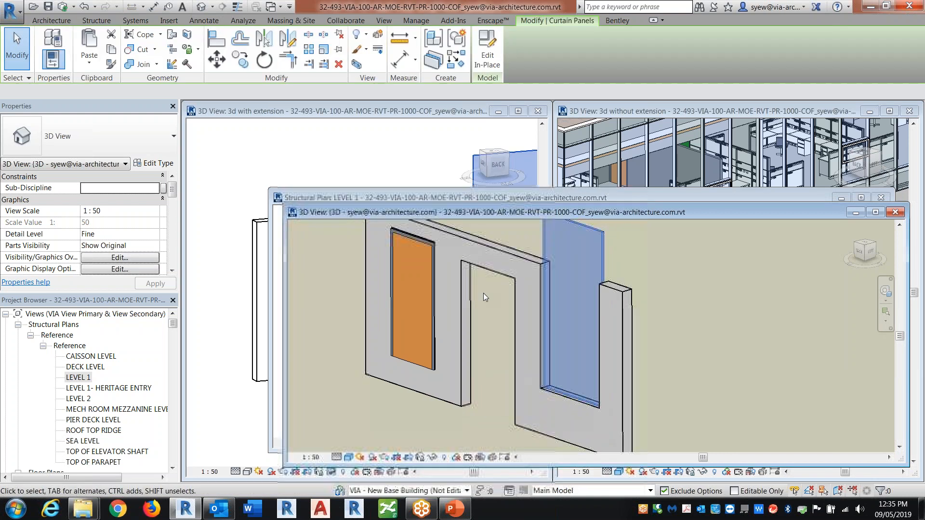
Change the selected curtain wall panel to the Empty type of the Empty System Panel family
{"action": "left_click", "coordinate": [102, 135]}
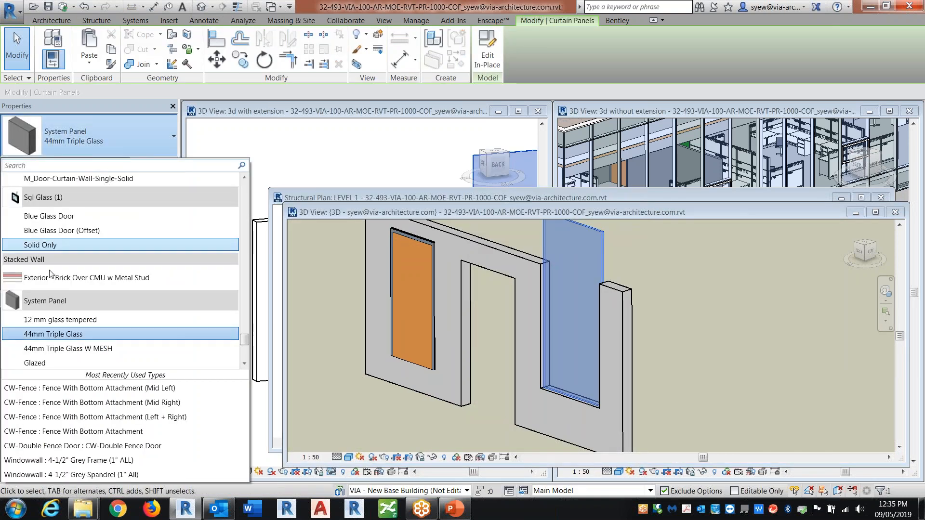
{"action": "scroll", "coordinate": [51, 264], "scroll_direction": "up", "scroll_amount": 5}
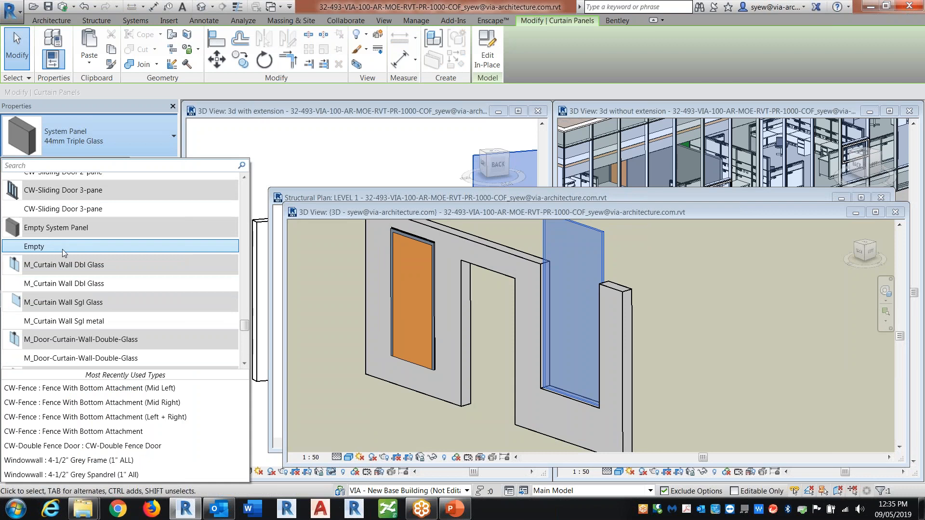
{"action": "left_click", "coordinate": [62, 248]}
{"action": "left_click", "coordinate": [650, 316]}
Set the embedded curtain wall's base offset to 0, its top constraint to Unconnected and its unconnected height to 7'
{"action": "left_click", "coordinate": [559, 345]}
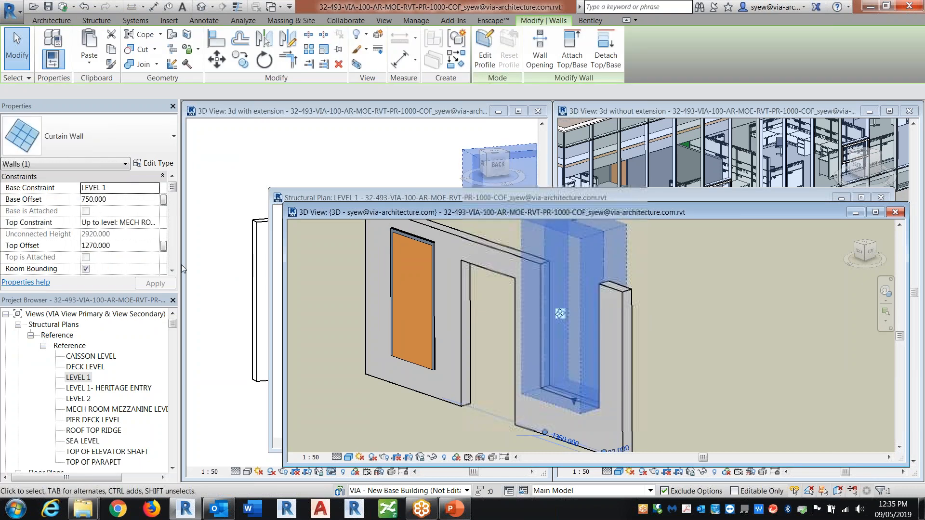
{"action": "left_click", "coordinate": [132, 199]}
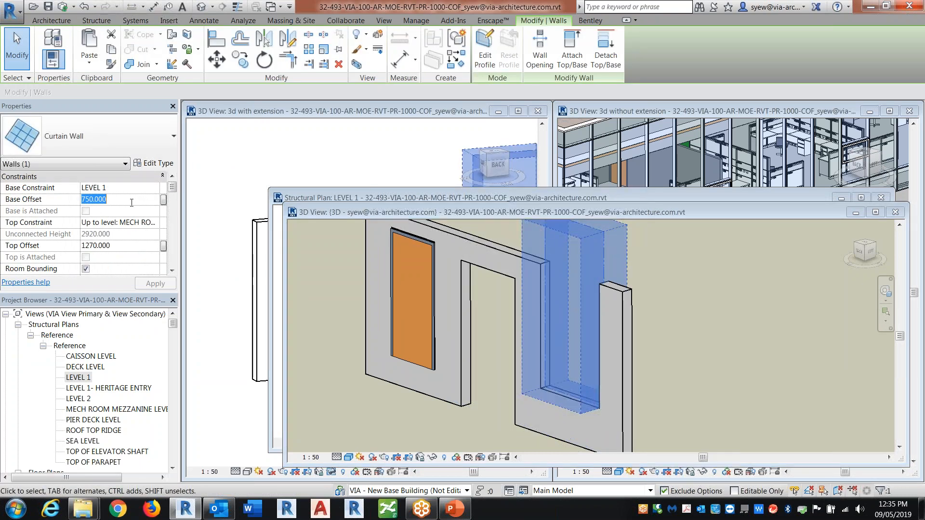
{"action": "type", "text": "0"}
{"action": "left_click", "coordinate": [159, 222]}
{"action": "scroll", "coordinate": [125, 255], "scroll_direction": "up", "scroll_amount": 3}
{"action": "left_click", "coordinate": [106, 233]}
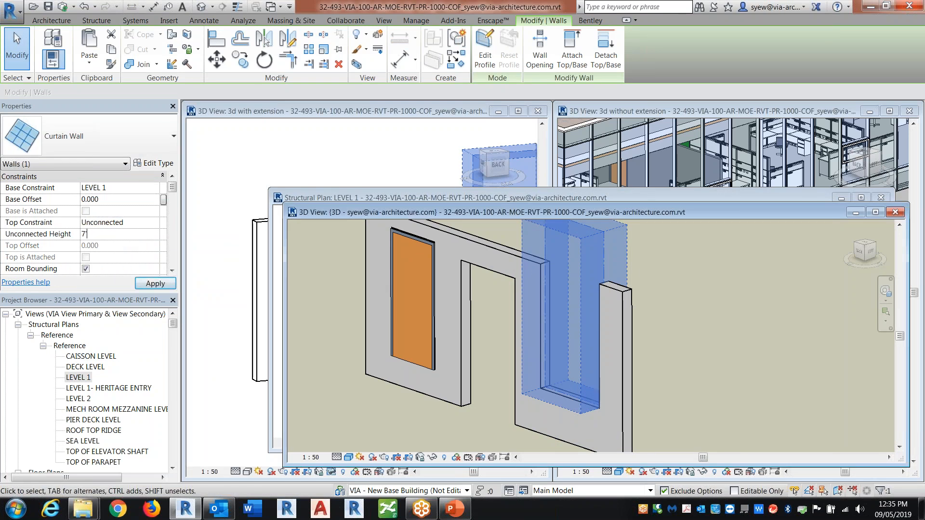
{"action": "left_click", "coordinate": [673, 337]}
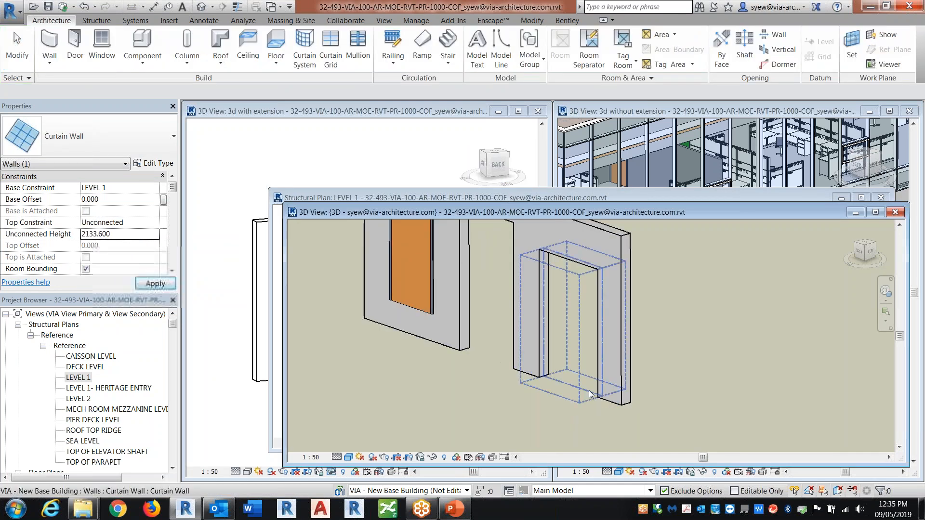
Set the embedded curtain wall's Phase Demolished to DEMO
{"action": "left_click", "coordinate": [589, 392]}
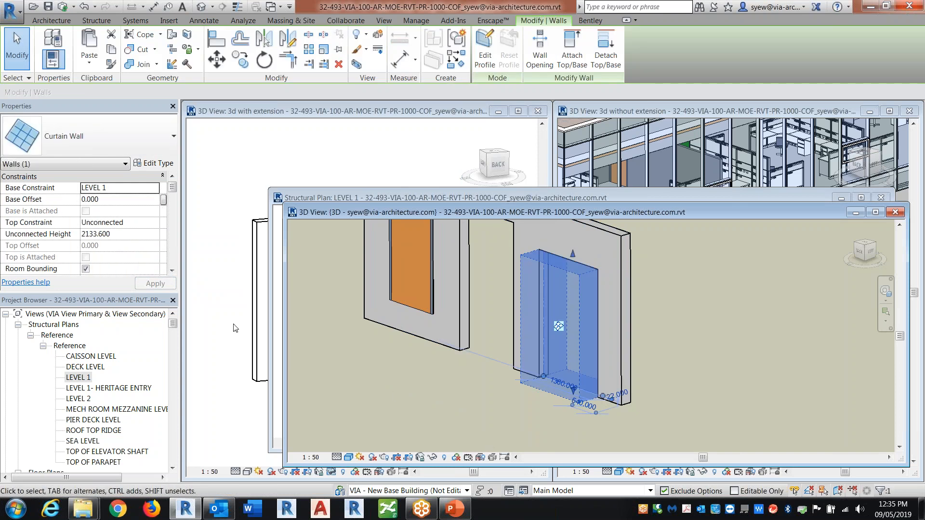
{"action": "scroll", "coordinate": [170, 219], "scroll_direction": "down", "scroll_amount": 5}
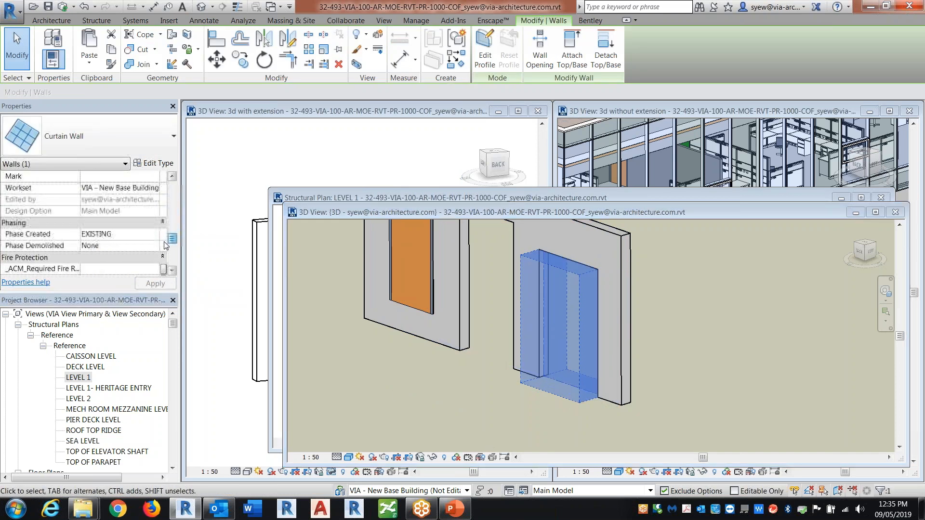
{"action": "left_click", "coordinate": [154, 223]}
{"action": "left_click", "coordinate": [102, 249]}
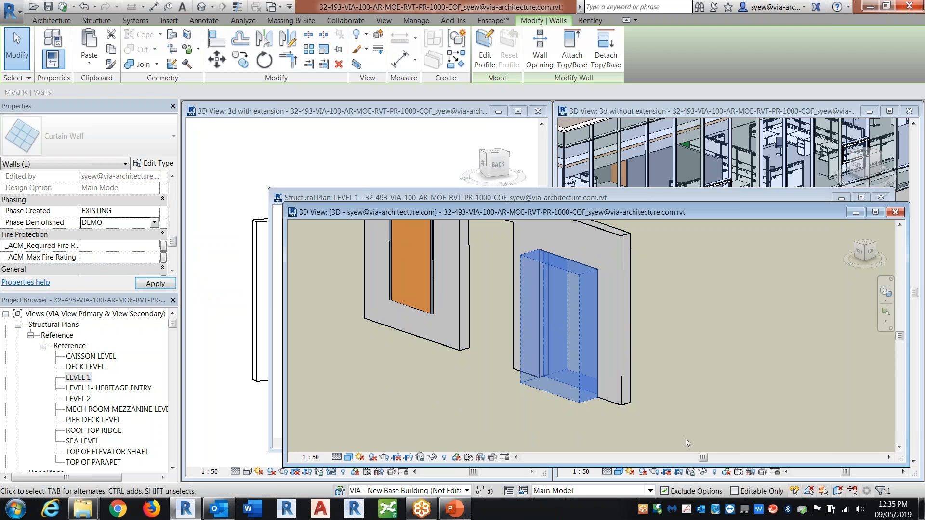
{"action": "left_click", "coordinate": [640, 337]}
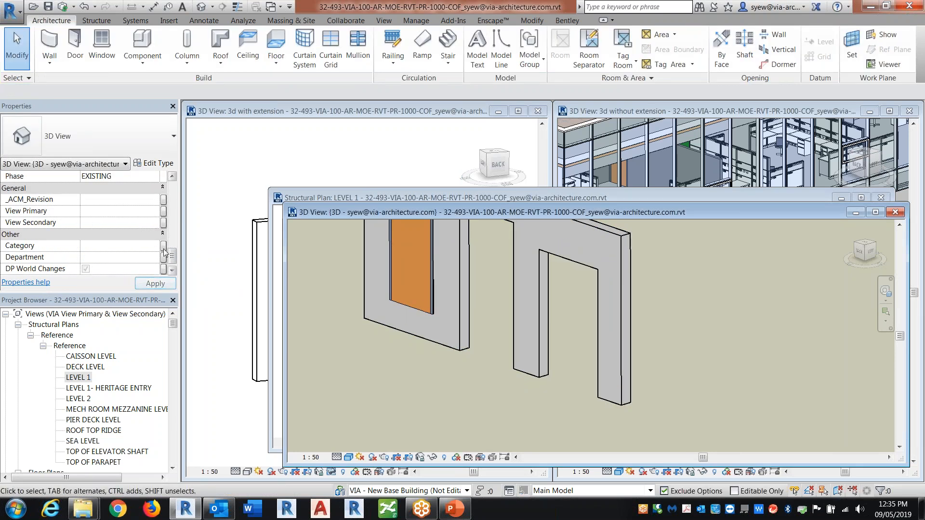
Set the 3D view's Phase to NEW
{"action": "scroll", "coordinate": [159, 241], "scroll_direction": "up", "scroll_amount": 2}
{"action": "left_click", "coordinate": [154, 235]}
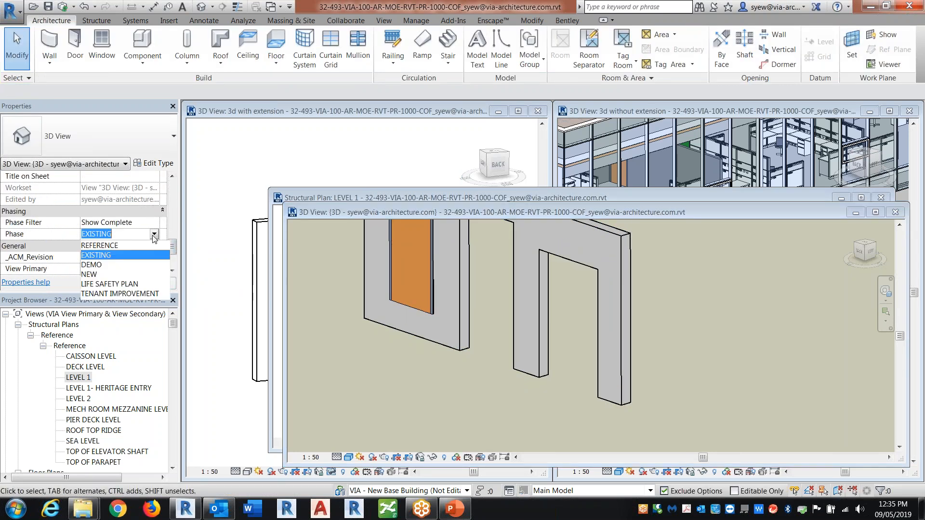
{"action": "left_click", "coordinate": [89, 274]}
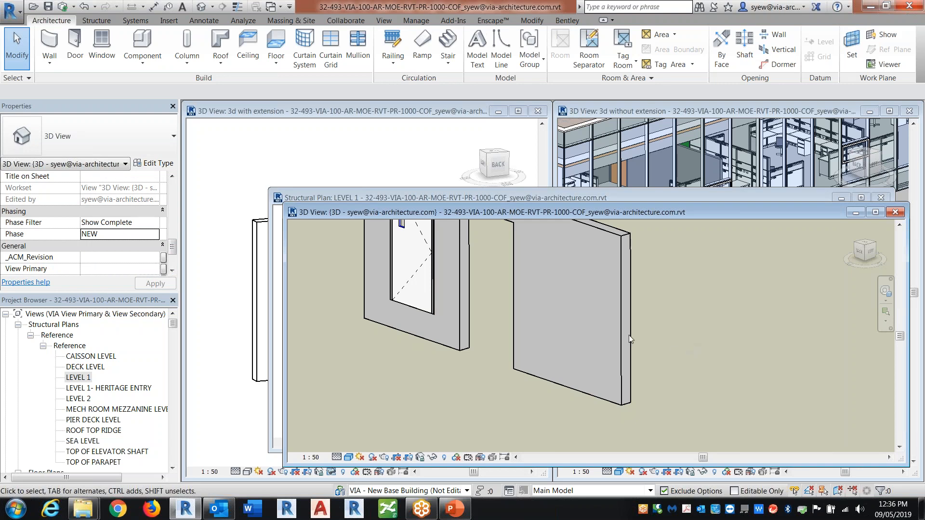
Return to the LEVEL 1 structural plan and extend the wall's free end outward beyond the curtain wall opening
{"action": "left_click", "coordinate": [895, 212]}
{"action": "middle_click_drag", "start_coordinate": [345, 341], "coordinate": [514, 302]}
{"action": "left_click", "coordinate": [515, 300]}
{"action": "left_click_drag", "start_coordinate": [512, 293], "coordinate": [325, 292]}
{"action": "left_click", "coordinate": [341, 237]}
Place an Opening-Wall component in the extended wall segment beside the curtain wall opening
{"action": "left_click", "coordinate": [142, 43]}
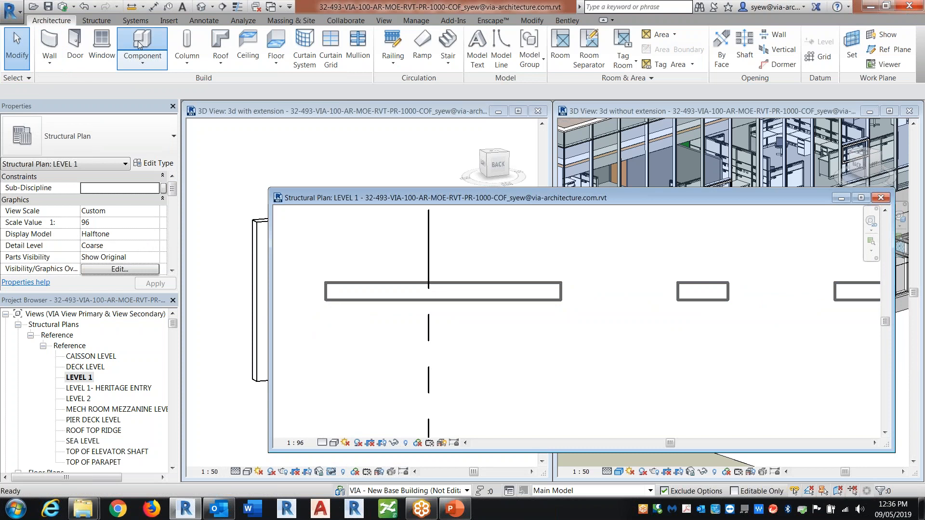
{"action": "left_click", "coordinate": [106, 142]}
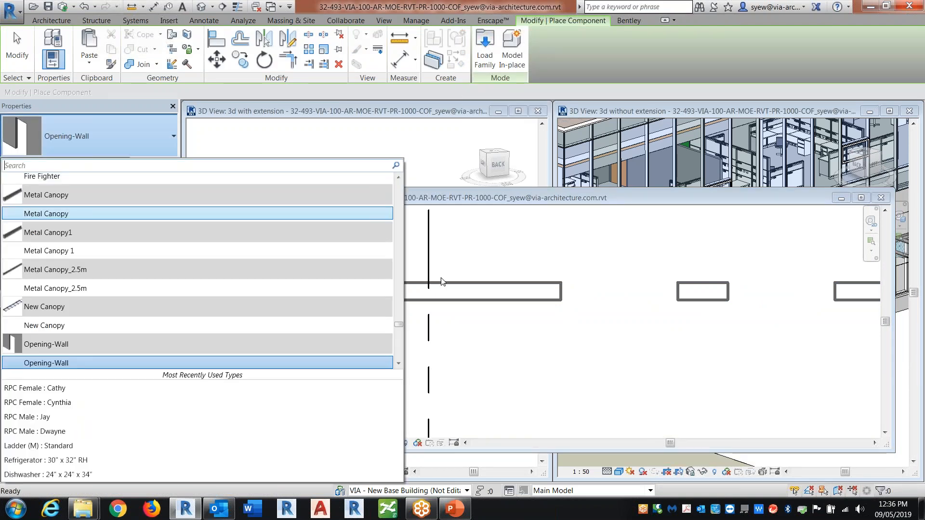
{"action": "left_click", "coordinate": [448, 293]}
{"action": "key", "text": "Escape"}
{"action": "key", "text": "Escape"}
Set the Wall Thickness of the placed Opening-Wall component to 200 mm
{"action": "left_click", "coordinate": [475, 289]}
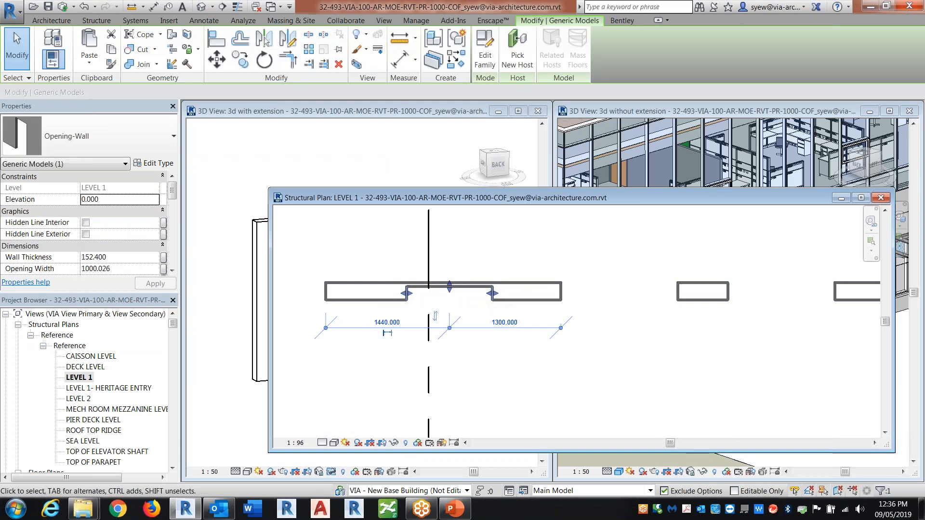
{"action": "left_click", "coordinate": [112, 259]}
{"action": "type", "text": "2"}
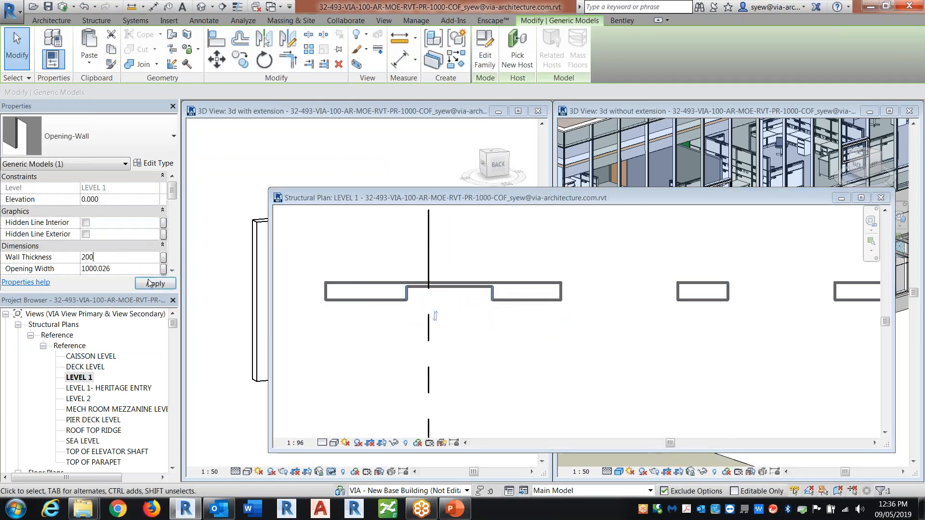
{"action": "type", "text": "00"}
{"action": "left_click", "coordinate": [149, 282]}
Switch to the default 3D view and set the Opening-Wall component's Phase Demolished to DEMO
{"action": "left_click", "coordinate": [201, 7]}
{"action": "middle_click_drag", "start_coordinate": [694, 340], "coordinate": [721, 380], "text": "shift"}
{"action": "left_click", "coordinate": [640, 328]}
{"action": "scroll", "coordinate": [169, 222], "scroll_direction": "down", "scroll_amount": 3}
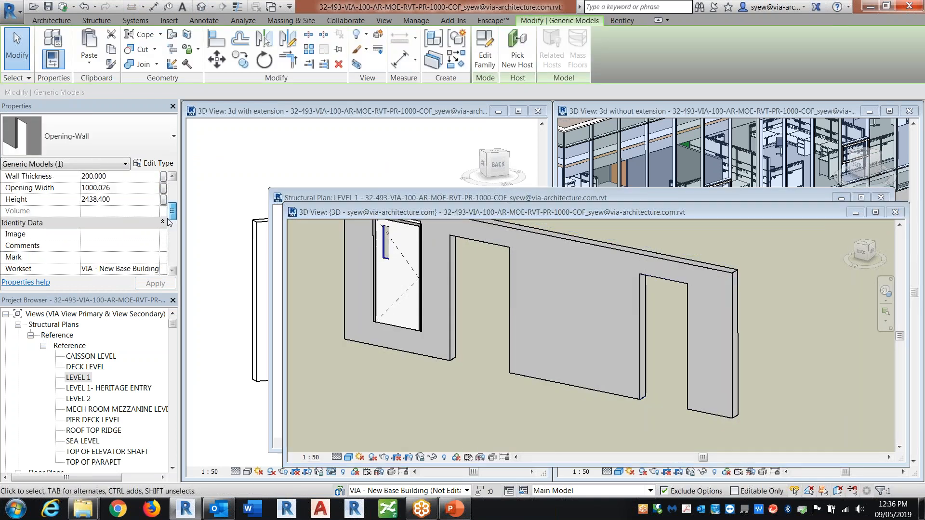
{"action": "scroll", "coordinate": [169, 221], "scroll_direction": "down", "scroll_amount": 5}
{"action": "left_click", "coordinate": [116, 222]}
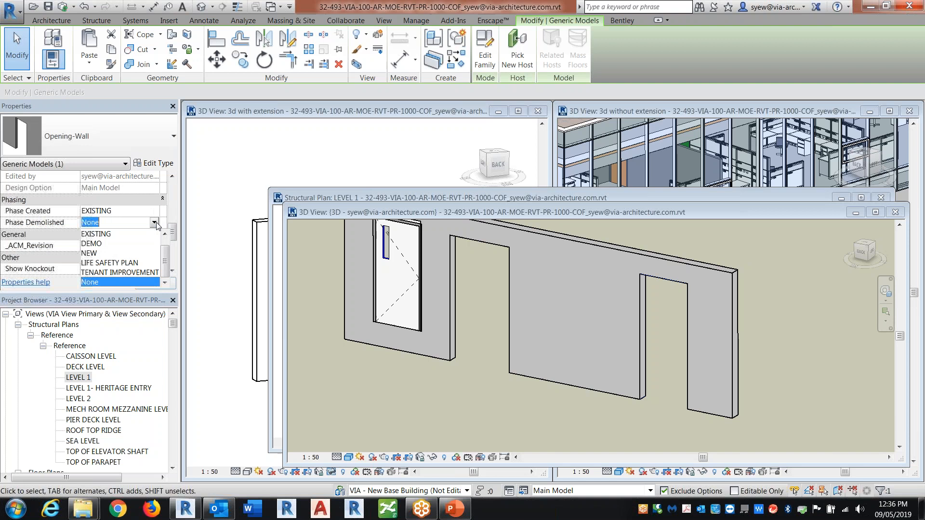
{"action": "left_click", "coordinate": [91, 243]}
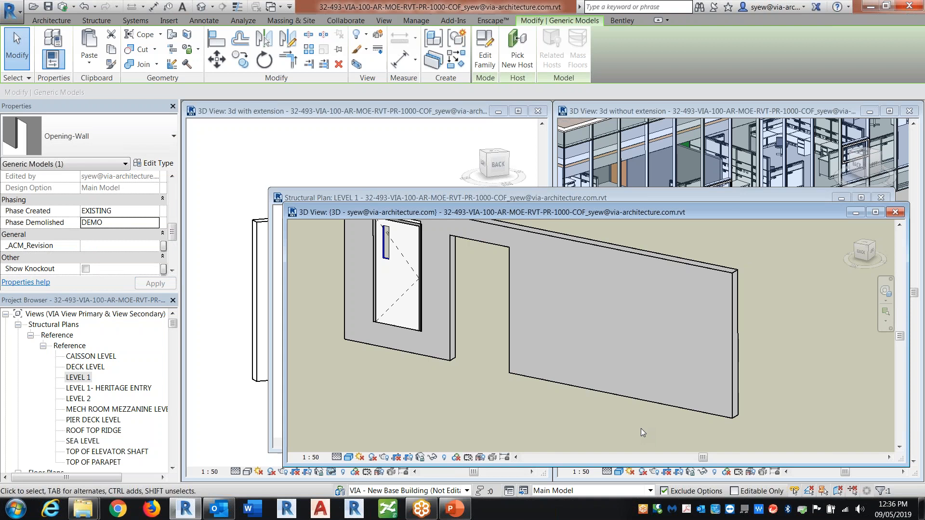
On the LEVEL 1 plan, create a rectangular Concrete 1100mm floor about 9069 by 5047 mm around the wall
{"action": "scroll", "coordinate": [536, 306], "scroll_direction": "down", "scroll_amount": 5}
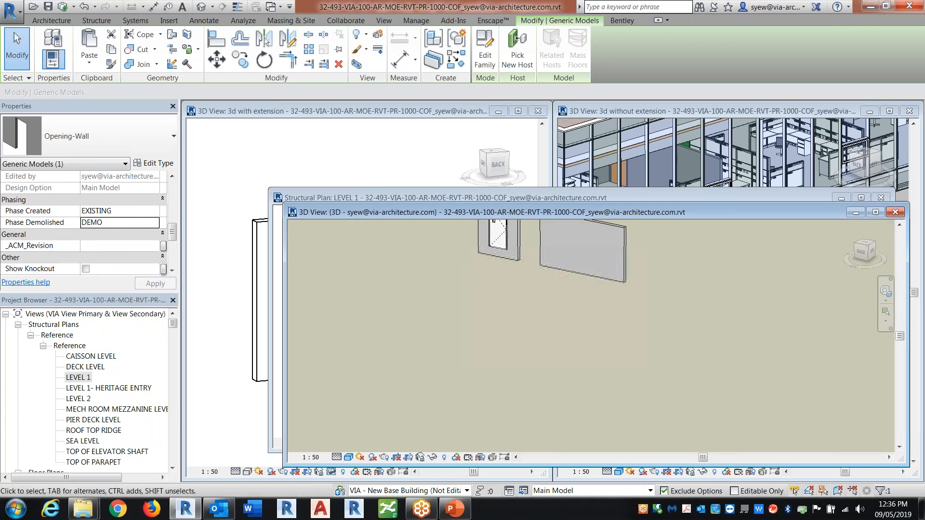
{"action": "double_click", "coordinate": [94, 377]}
{"action": "scroll", "coordinate": [490, 339], "scroll_direction": "down", "scroll_amount": 3}
{"action": "key", "text": "Escape"}
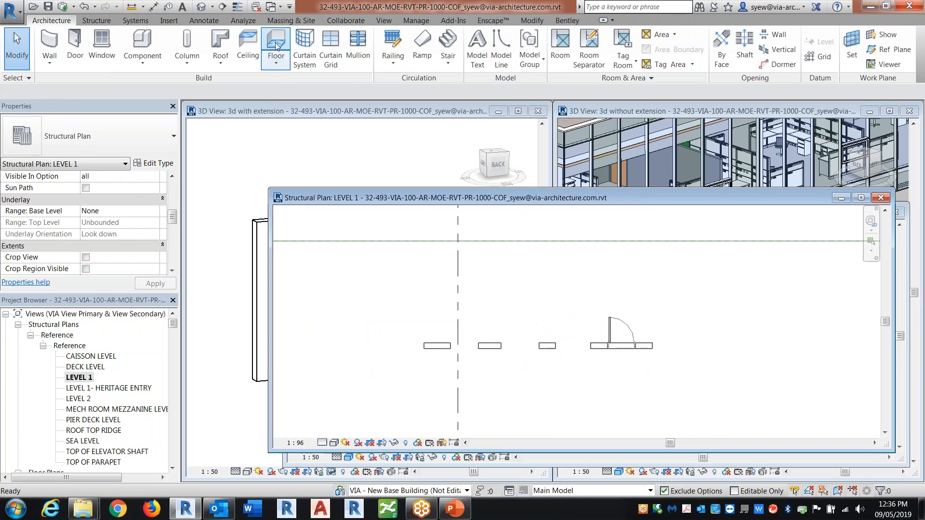
{"action": "left_click", "coordinate": [276, 48]}
{"action": "left_click", "coordinate": [586, 35]}
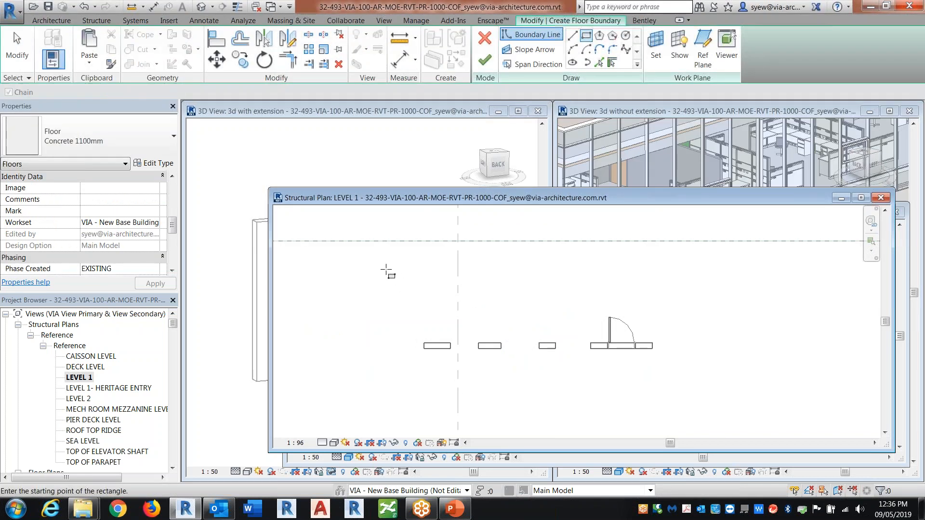
{"action": "left_click", "coordinate": [398, 252]}
{"action": "left_click", "coordinate": [652, 393]}
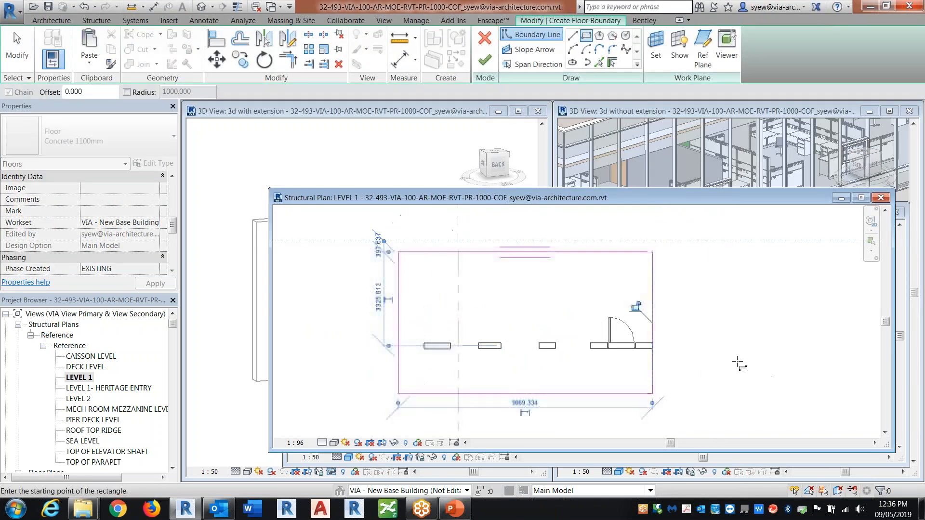
{"action": "key", "text": "Escape"}
{"action": "key", "text": "Escape"}
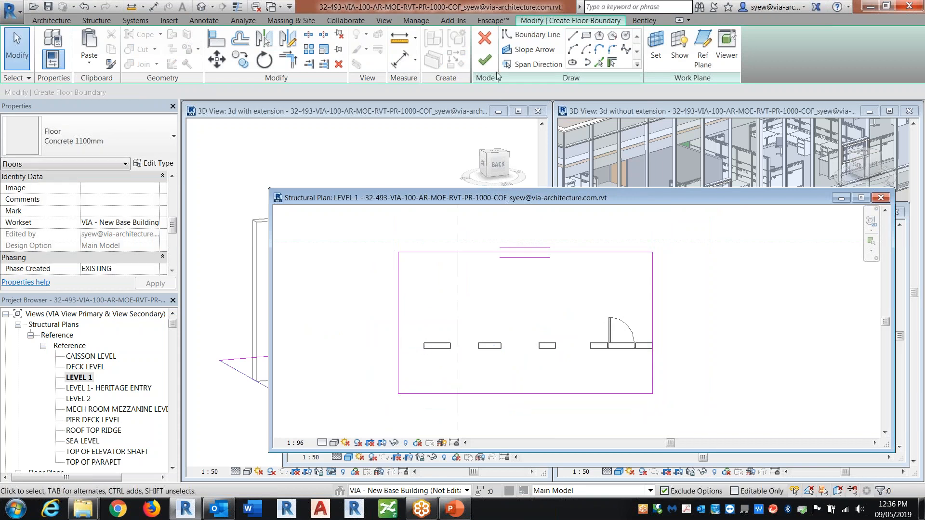
{"action": "left_click", "coordinate": [484, 61]}
{"action": "left_click", "coordinate": [538, 261]}
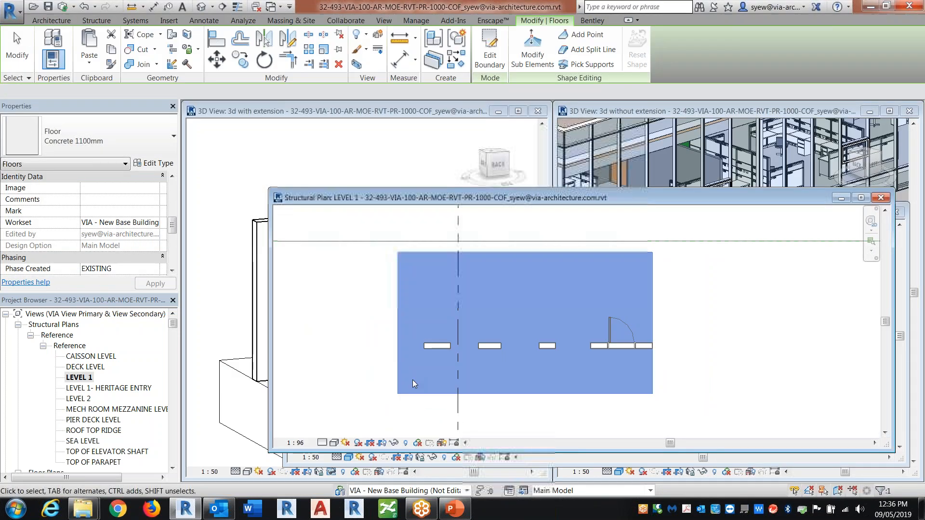
Draw a detail line about 3300 mm long from the wall's end corner to just past the floor edge
{"action": "scroll", "coordinate": [428, 318], "scroll_direction": "up", "scroll_amount": 2}
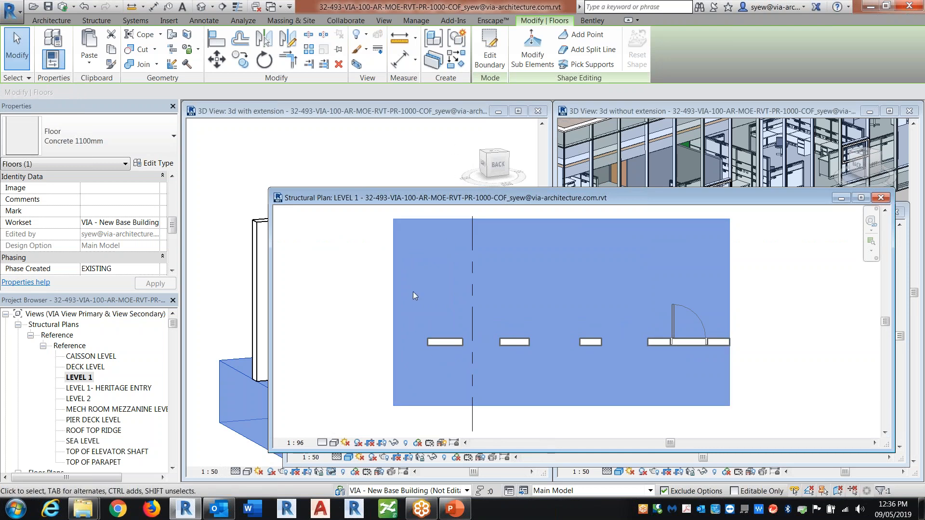
{"action": "key", "text": "d"}
{"action": "key", "text": "l"}
{"action": "left_click", "coordinate": [426, 339]}
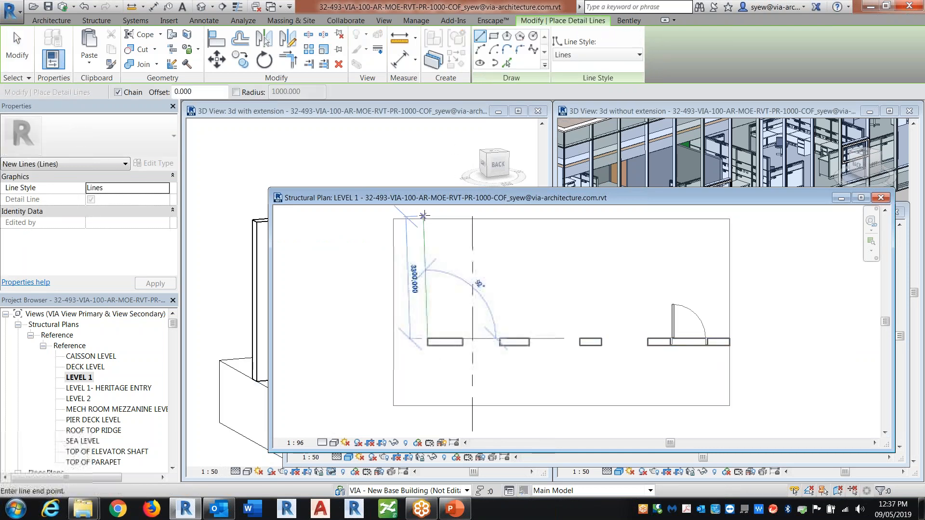
{"action": "left_click", "coordinate": [424, 215]}
{"action": "key", "text": "Escape"}
{"action": "key", "text": "Escape"}
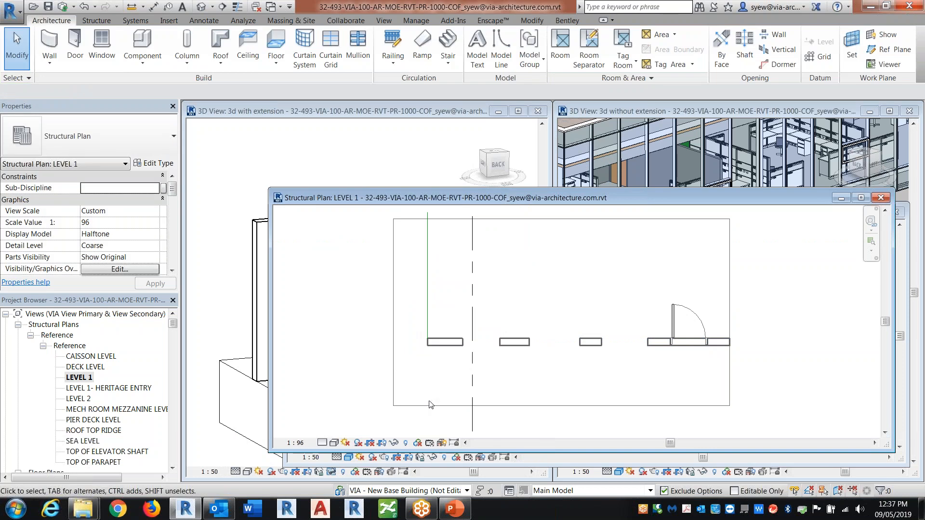
Duplicate the floor in the same place and move the copy's far boundary edge to the detail line, leaving a narrow strip
{"action": "left_click", "coordinate": [395, 281]}
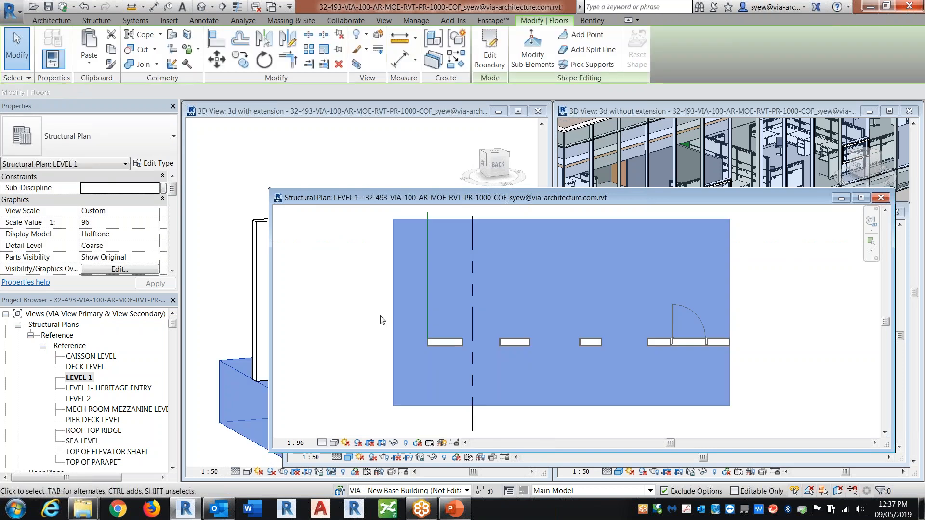
{"action": "left_click", "coordinate": [90, 63]}
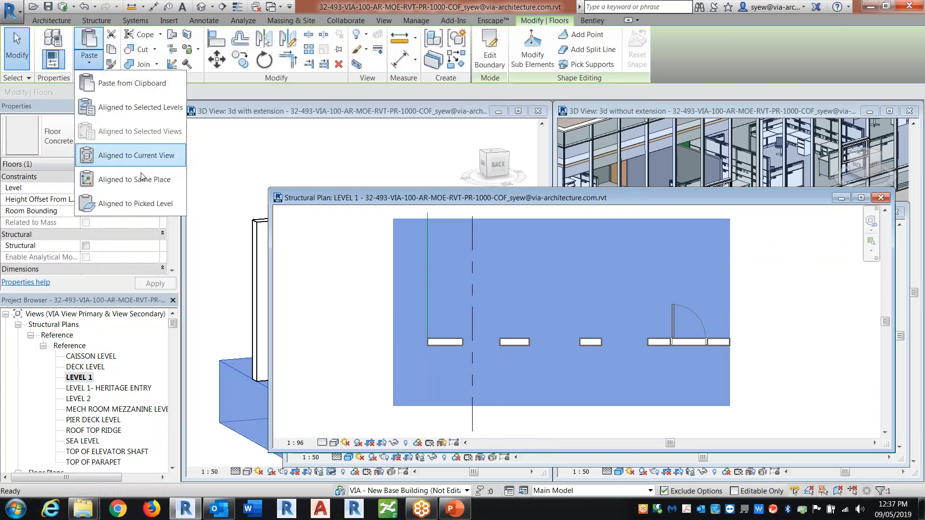
{"action": "left_click", "coordinate": [140, 179]}
{"action": "double_click", "coordinate": [729, 269]}
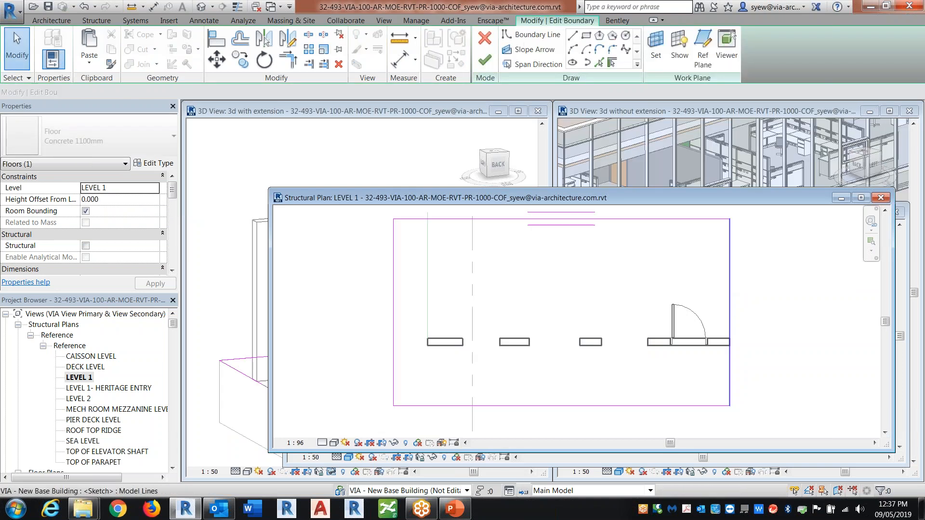
{"action": "left_click", "coordinate": [428, 277]}
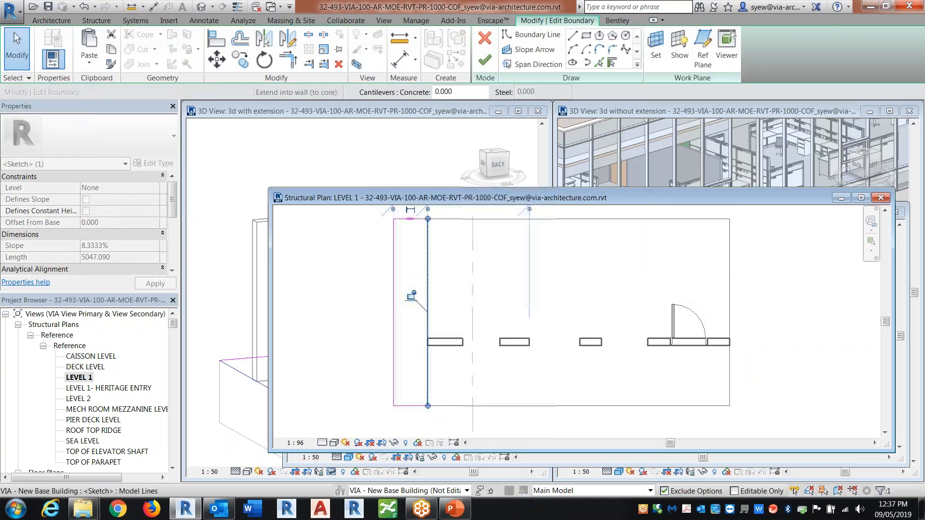
{"action": "left_click", "coordinate": [484, 60]}
Edit the large floor's boundary so its near edge aligns with the detail line and the strip's edge
{"action": "double_click", "coordinate": [439, 222]}
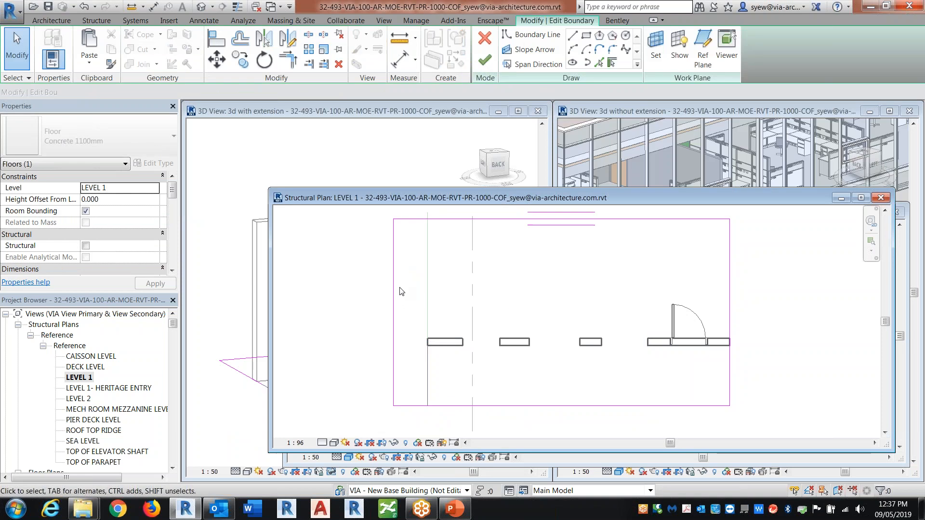
{"action": "left_click", "coordinate": [428, 277]}
{"action": "left_click_drag", "start_coordinate": [428, 273], "coordinate": [428, 274]}
{"action": "left_click", "coordinate": [485, 60]}
{"action": "left_click", "coordinate": [484, 263]}
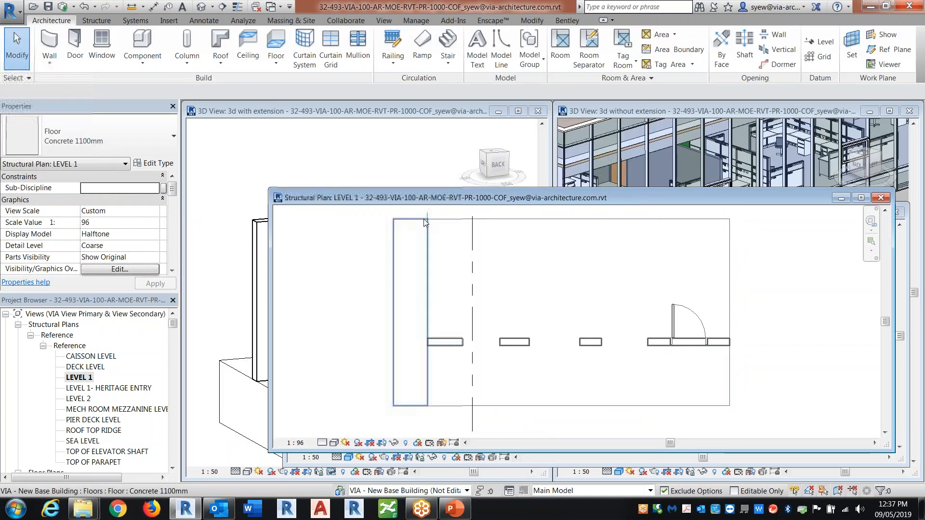
Set the narrow floor strip's Phase Demolished to DEMO
{"action": "left_click", "coordinate": [423, 219]}
{"action": "left_click_drag", "start_coordinate": [173, 185], "coordinate": [173, 229]}
{"action": "left_click", "coordinate": [156, 223]}
{"action": "left_click", "coordinate": [154, 223]}
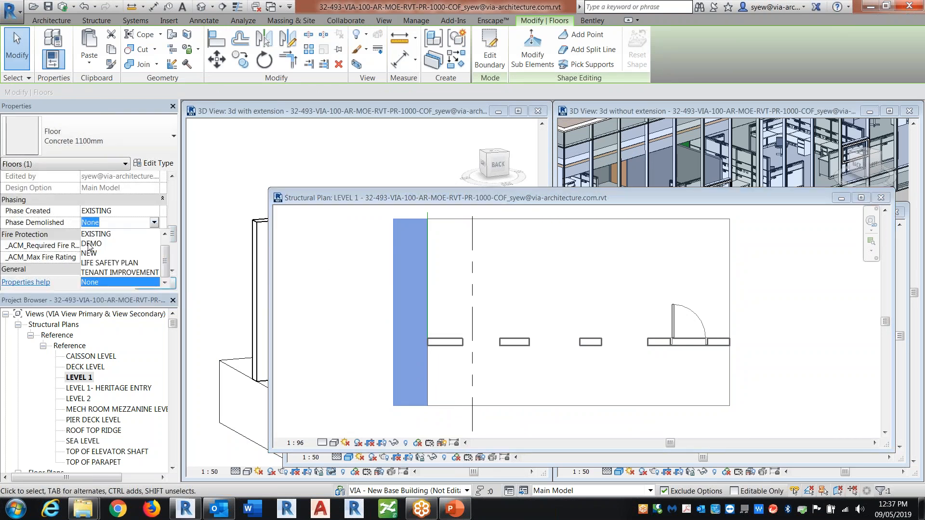
{"action": "left_click", "coordinate": [145, 234]}
{"action": "left_click", "coordinate": [308, 216]}
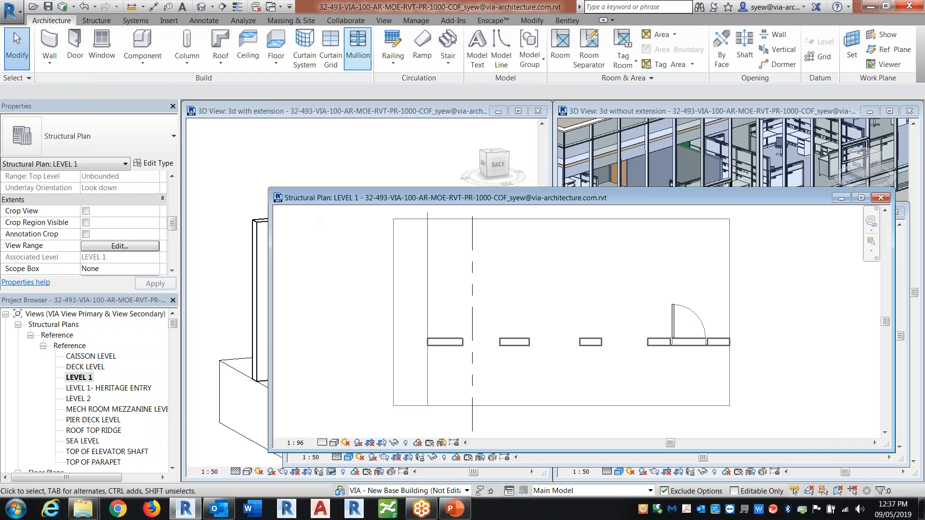
Delete the detail line that marks the split between the two floors
{"action": "left_click", "coordinate": [428, 215]}
{"action": "key", "text": "Delete"}
{"action": "left_click", "coordinate": [447, 224]}
{"action": "key", "text": "Escape"}
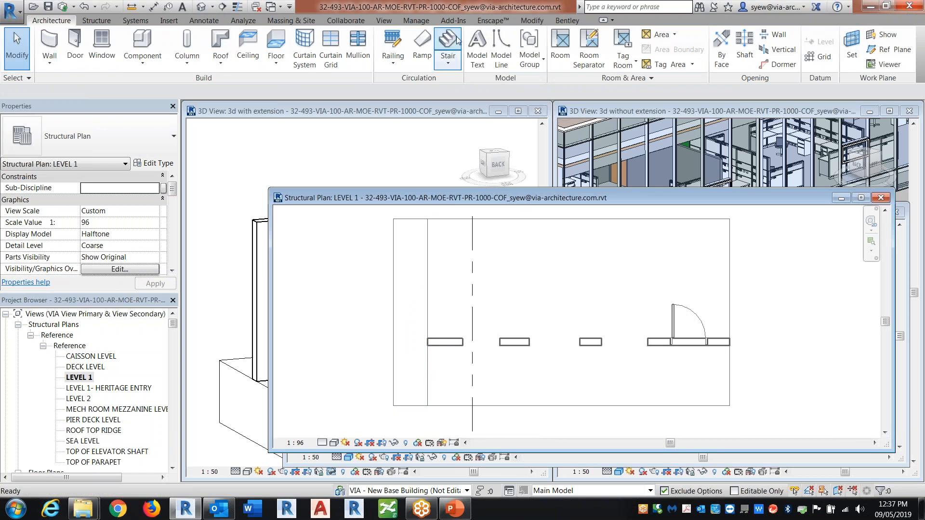
Join the geometry of the narrow floor strip and the large floor, and orbit the 3d with extension view to show them
{"action": "left_click", "coordinate": [531, 20]}
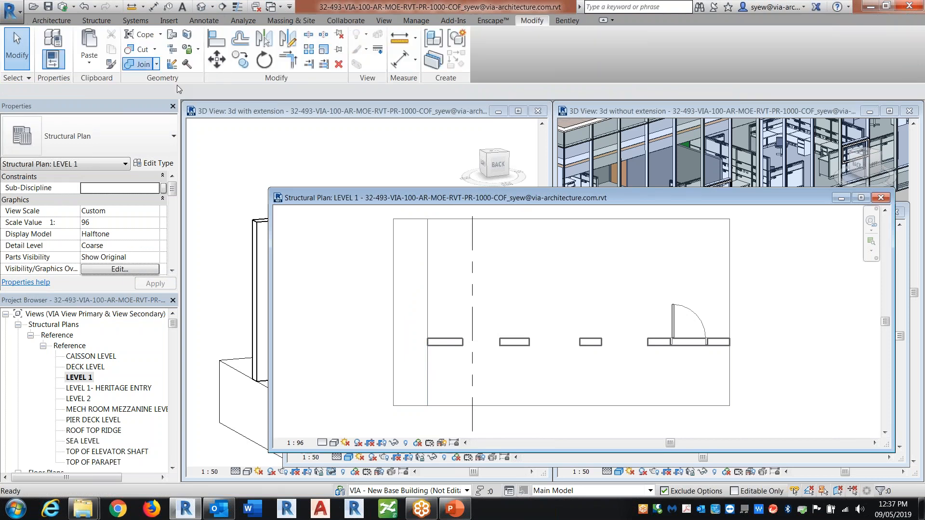
{"action": "left_click", "coordinate": [138, 64]}
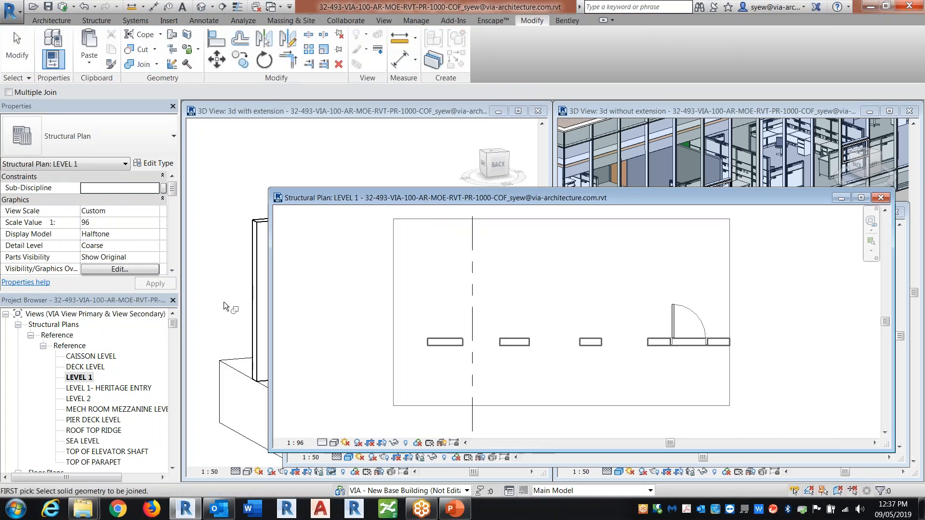
{"action": "left_click", "coordinate": [249, 287]}
{"action": "scroll", "coordinate": [412, 310], "scroll_direction": "down", "scroll_amount": 2}
{"action": "middle_click_drag", "start_coordinate": [302, 398], "coordinate": [357, 311], "text": "shift"}
{"action": "key", "text": "Escape"}
Check the 3d with extension view in the EXISTING phase and set its phase to DEMO
{"action": "left_click_drag", "start_coordinate": [171, 192], "coordinate": [164, 252]}
{"action": "left_click", "coordinate": [106, 211]}
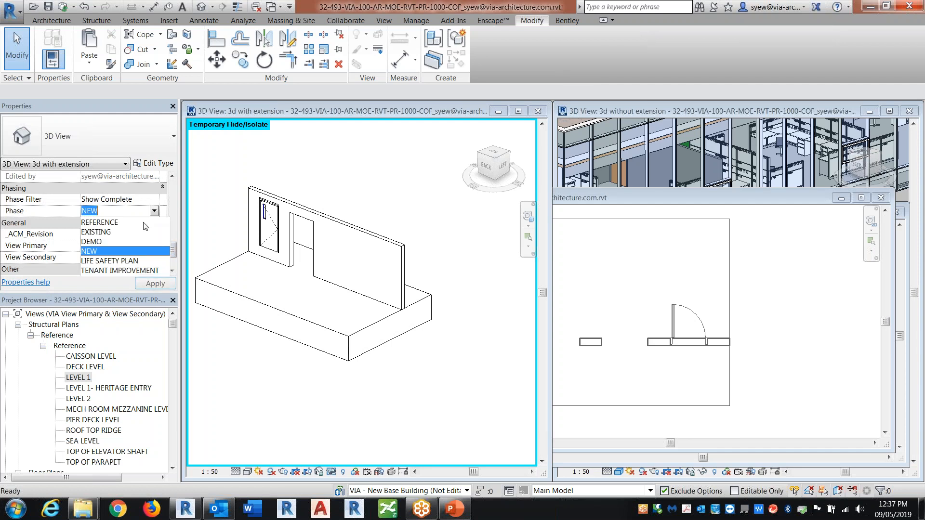
{"action": "left_click", "coordinate": [98, 233]}
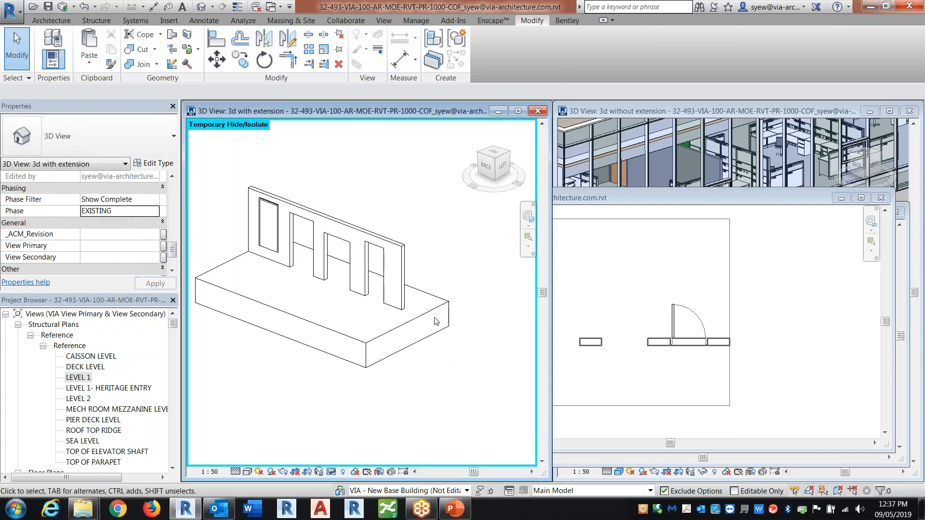
{"action": "left_click", "coordinate": [154, 215]}
{"action": "left_click", "coordinate": [94, 241]}
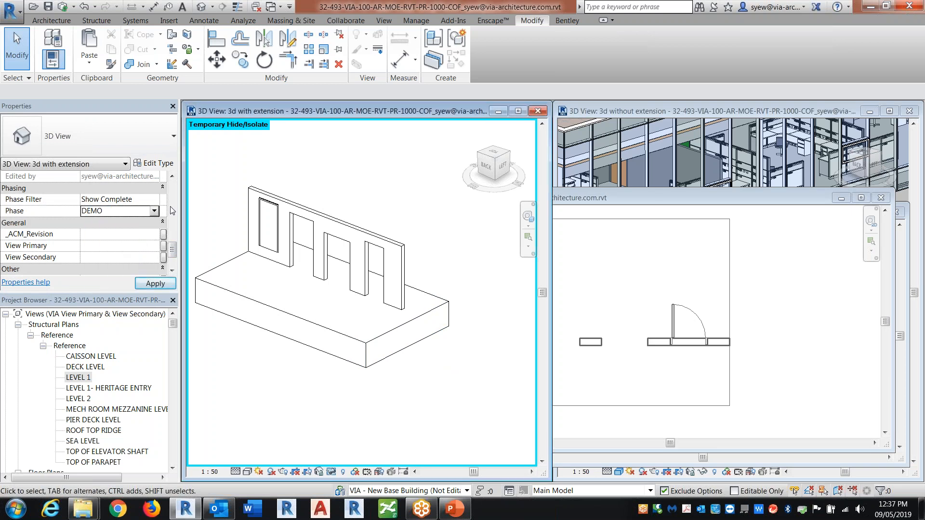
Try the Show Demo + New phase filter on the 3d with extension view
{"action": "left_click", "coordinate": [153, 199]}
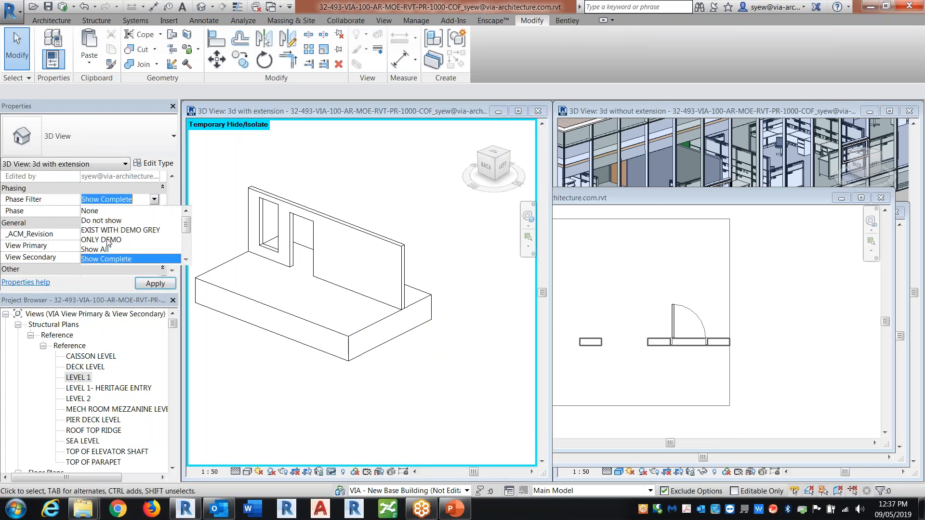
{"action": "scroll", "coordinate": [128, 237], "scroll_direction": "down", "scroll_amount": 2}
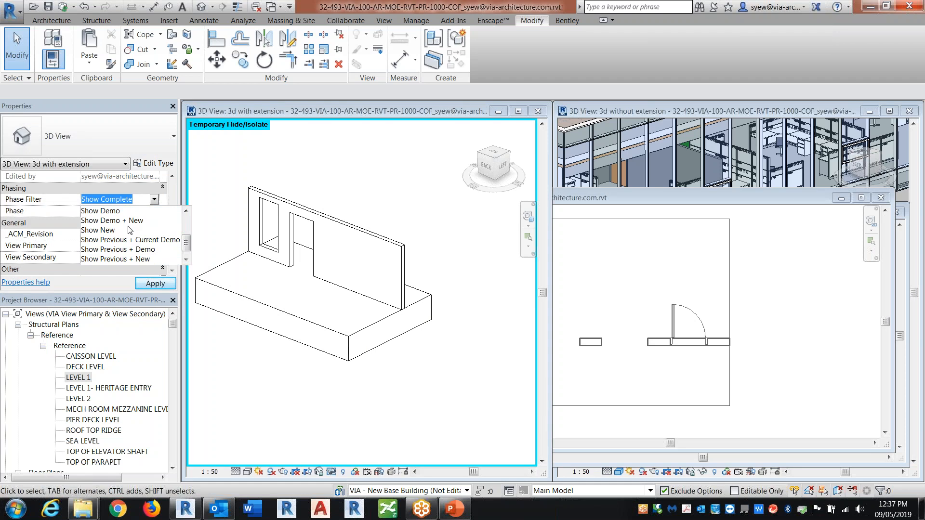
{"action": "left_click", "coordinate": [128, 220]}
{"action": "left_click", "coordinate": [169, 279]}
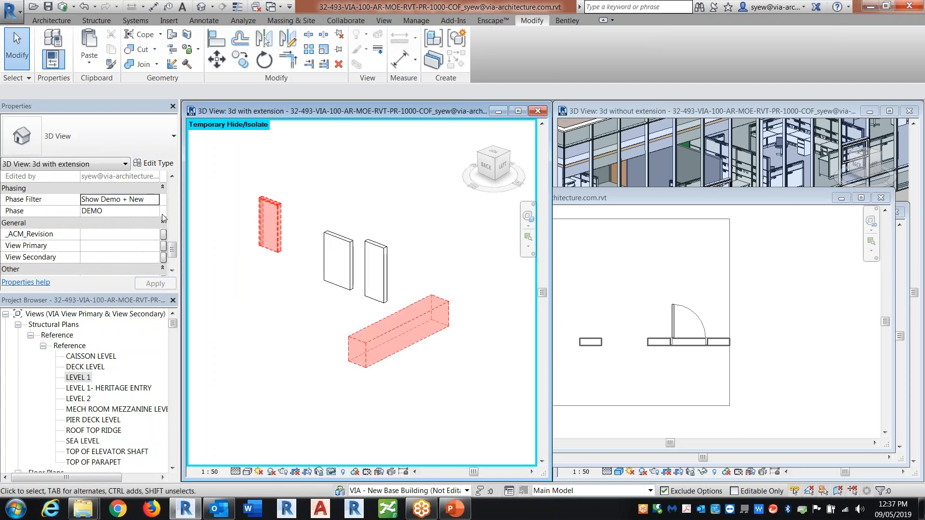
Set the 3d with extension view's phase filter to Show Previous + Demo
{"action": "left_click", "coordinate": [154, 202]}
{"action": "scroll", "coordinate": [159, 238], "scroll_direction": "down", "scroll_amount": 3}
{"action": "scroll", "coordinate": [164, 241], "scroll_direction": "down", "scroll_amount": 2}
{"action": "left_click", "coordinate": [164, 240]}
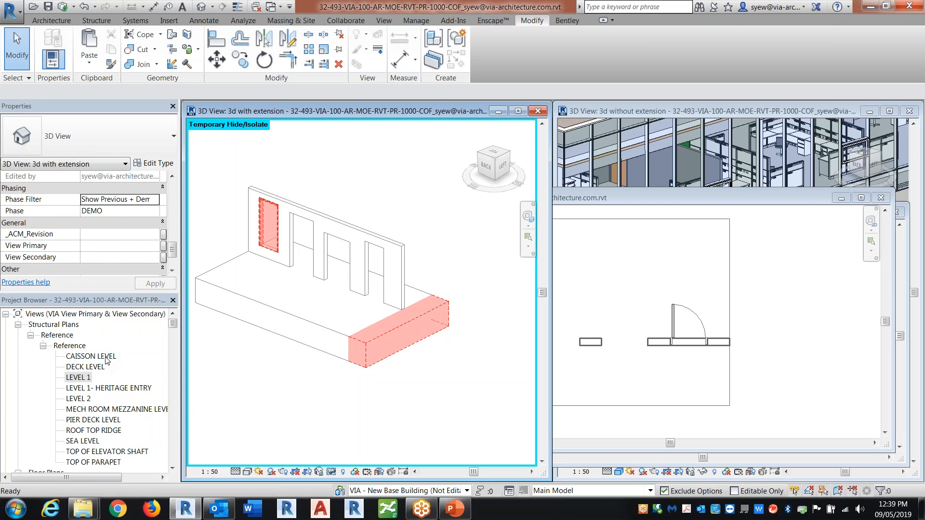
On the LEVEL 1 plan, draw a straight Curtain Wall about 7700 mm long, parallel to the existing wall and inside the floor outline
{"action": "double_click", "coordinate": [79, 377]}
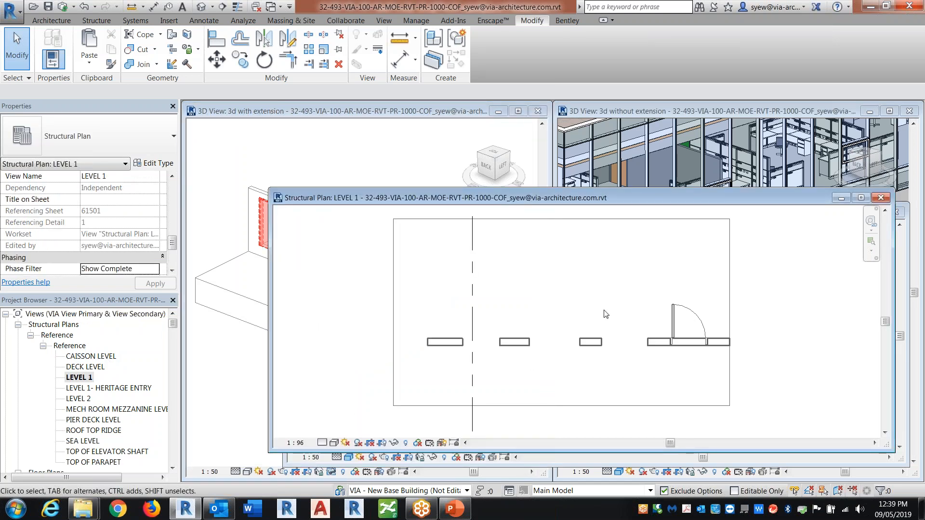
{"action": "left_click", "coordinate": [52, 20]}
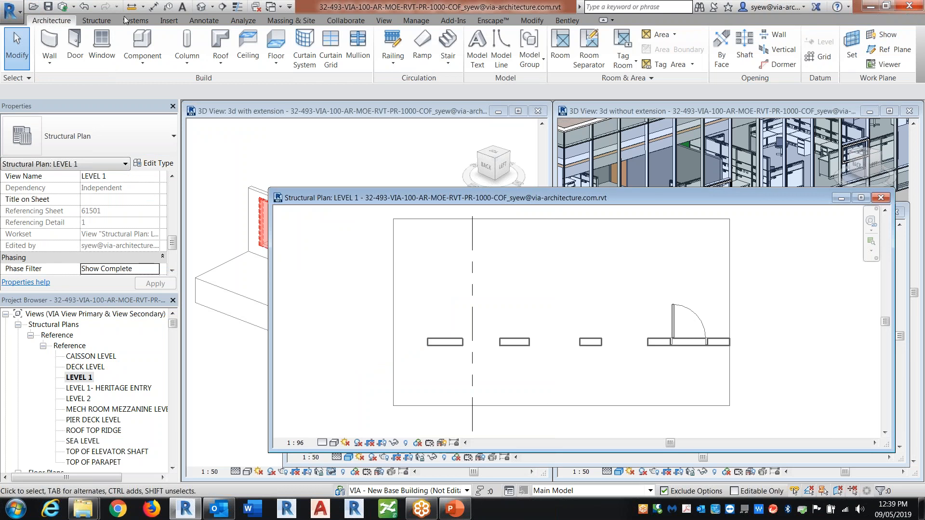
{"action": "left_click", "coordinate": [49, 43]}
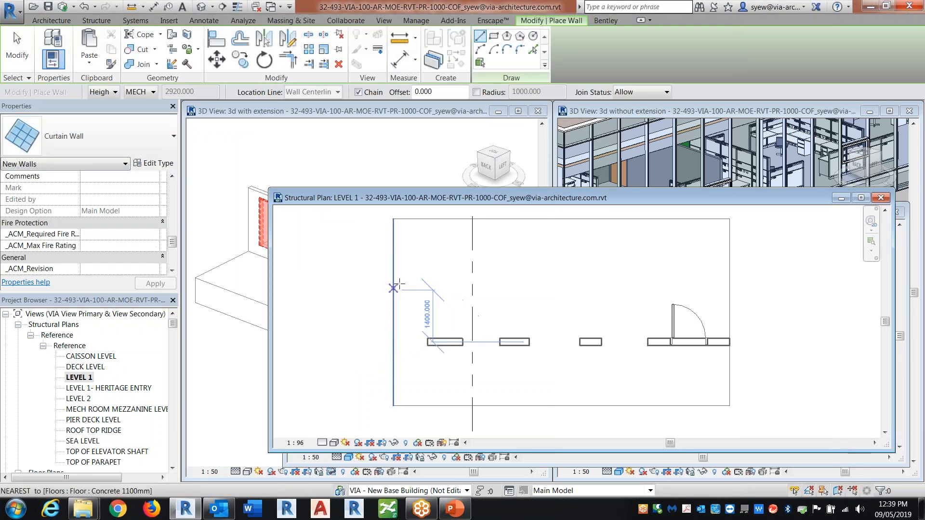
{"action": "left_click", "coordinate": [412, 272]}
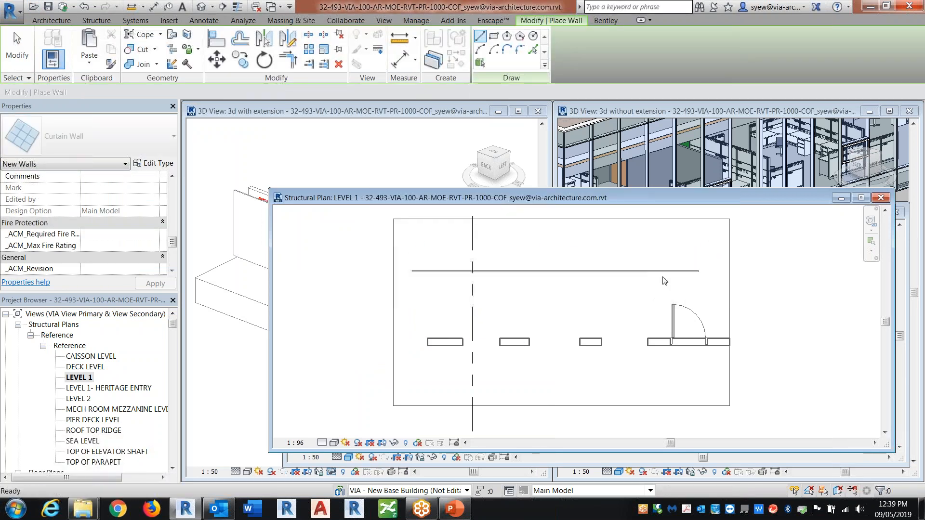
{"action": "key", "text": "Escape"}
{"action": "key", "text": "Escape"}
{"action": "left_click", "coordinate": [506, 271]}
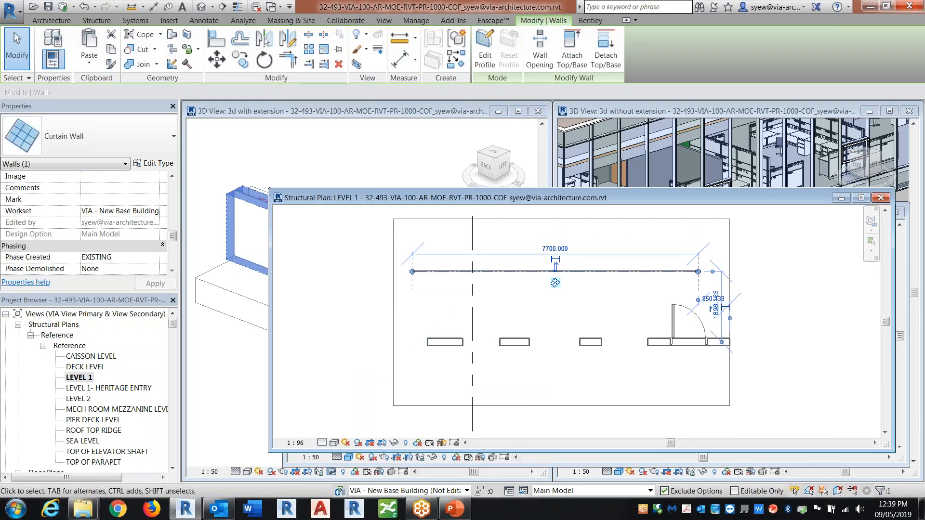
In the default 3D view, examine the phasing properties of the curtain wall's glass panel and of the curtain wall itself
{"action": "left_click", "coordinate": [202, 6]}
{"action": "middle_click_drag", "start_coordinate": [580, 257], "coordinate": [543, 369]}
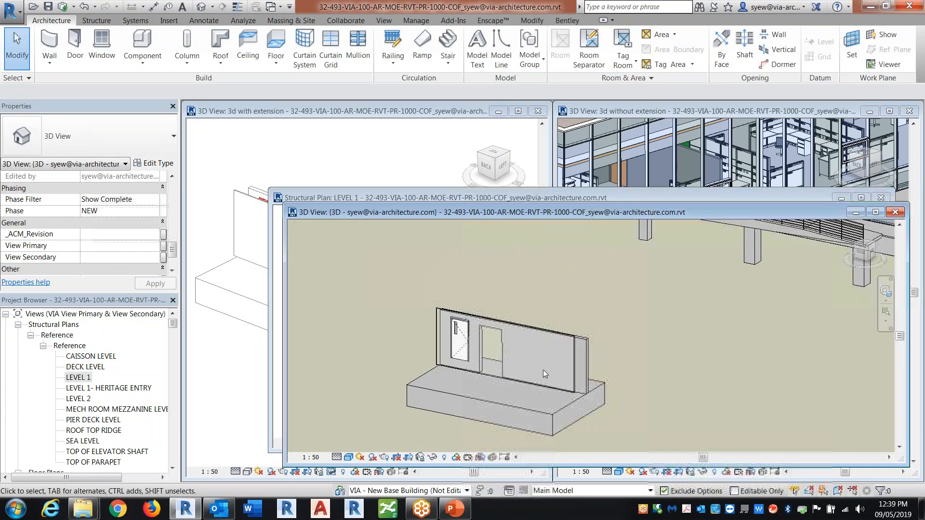
{"action": "scroll", "coordinate": [542, 370], "scroll_direction": "up", "scroll_amount": 1}
{"action": "key", "text": "Tab"}
{"action": "left_click", "coordinate": [584, 361]}
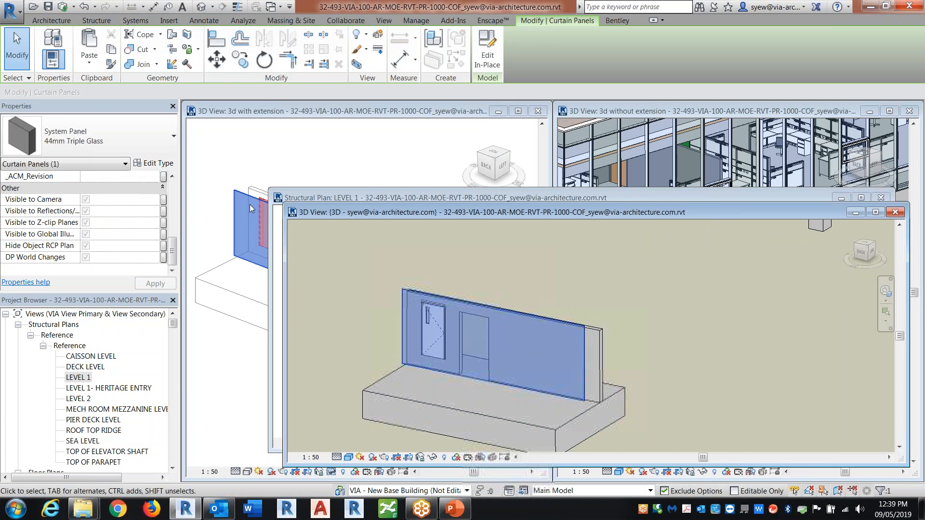
{"action": "scroll", "coordinate": [172, 251], "scroll_direction": "up", "scroll_amount": 2}
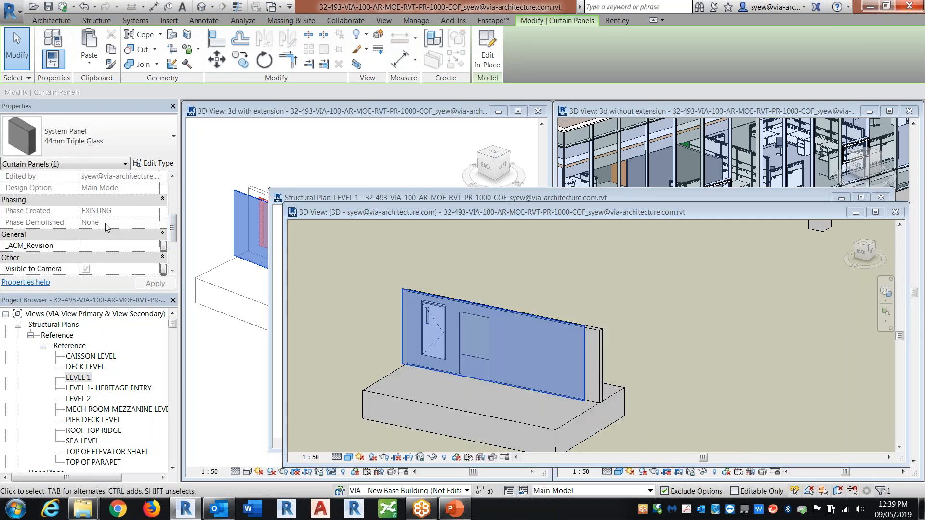
{"action": "left_click", "coordinate": [605, 372]}
{"action": "left_click", "coordinate": [586, 354]}
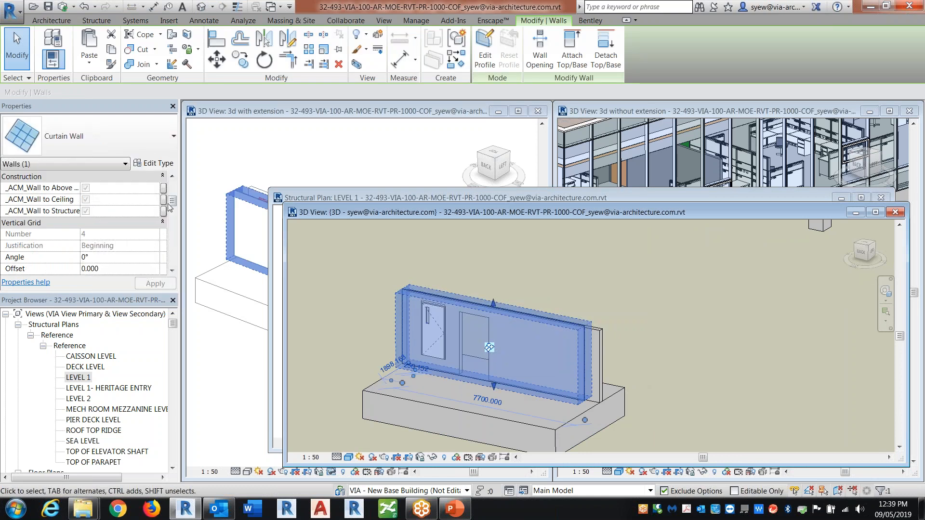
{"action": "scroll", "coordinate": [164, 222], "scroll_direction": "down", "scroll_amount": 8}
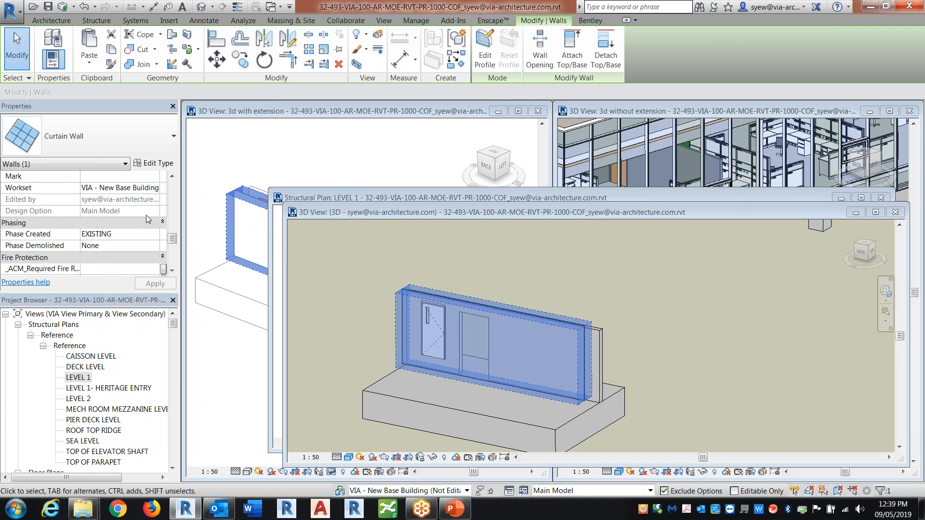
{"action": "key", "text": "Escape"}
{"action": "left_click", "coordinate": [522, 394]}
{"action": "key", "text": "Escape"}
Add two vertical curtain grid lines across all segments of the curtain wall, about 1300 mm apart, the first about 4800 mm from one end
{"action": "scroll", "coordinate": [531, 391], "scroll_direction": "up", "scroll_amount": 2}
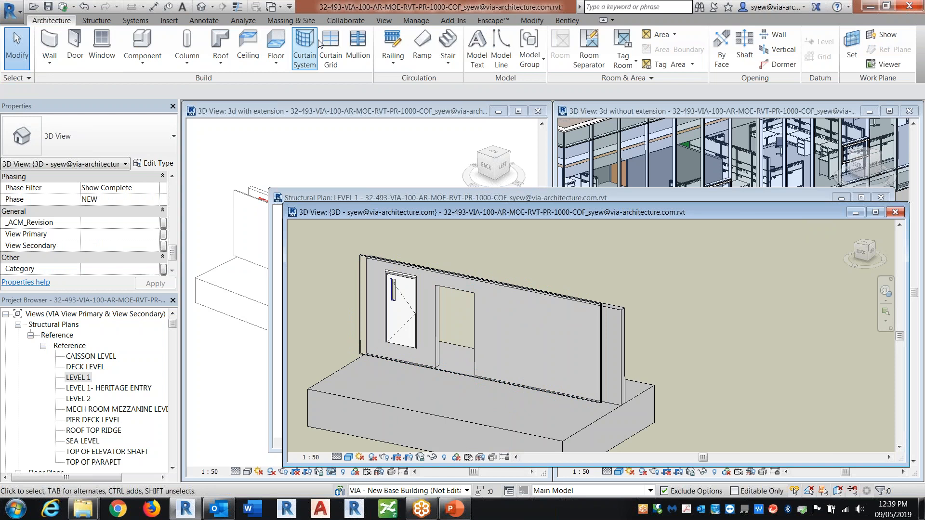
{"action": "left_click", "coordinate": [330, 48]}
{"action": "left_click", "coordinate": [510, 338]}
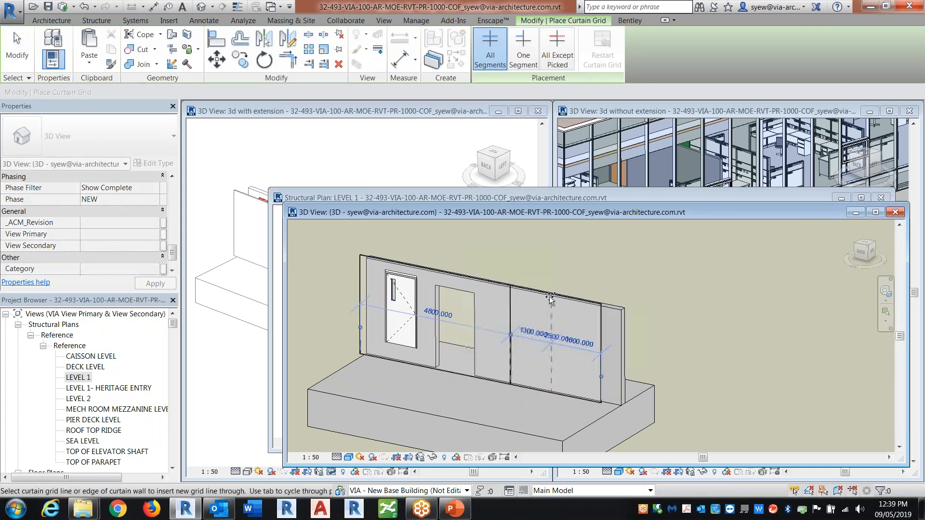
{"action": "left_click", "coordinate": [568, 363]}
{"action": "scroll", "coordinate": [554, 381], "scroll_direction": "up", "scroll_amount": 1}
{"action": "key", "text": "Escape"}
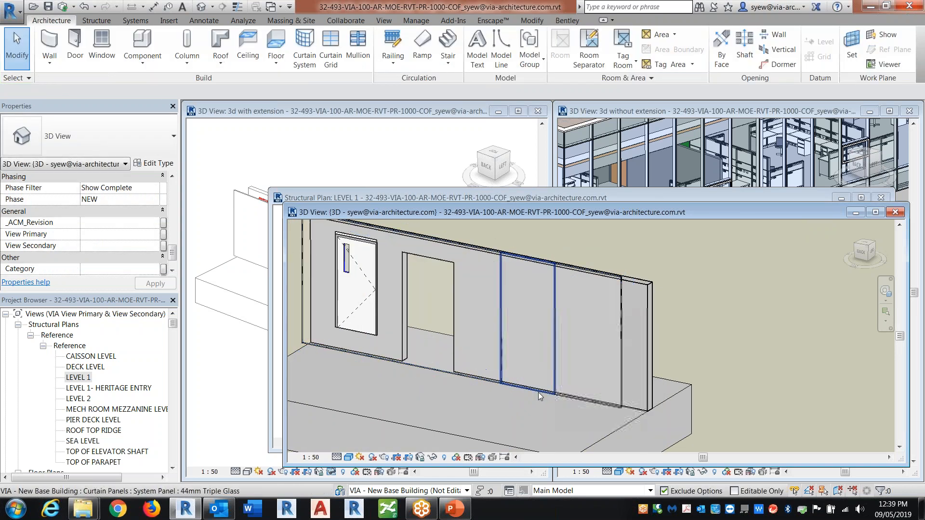
Change the 44mm Triple Glass panel between the two grid lines to the Empty System Panel type
{"action": "left_click", "coordinate": [539, 392]}
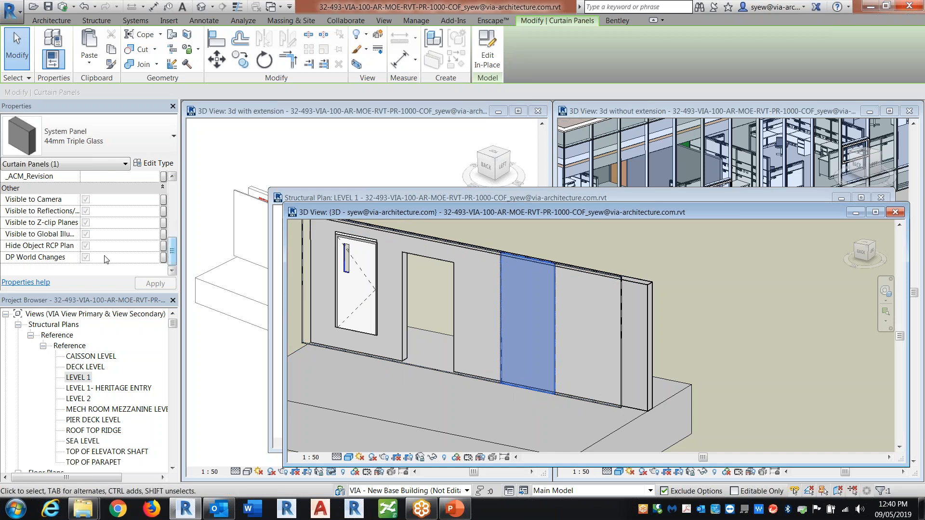
{"action": "scroll", "coordinate": [171, 260], "scroll_direction": "up", "scroll_amount": 1}
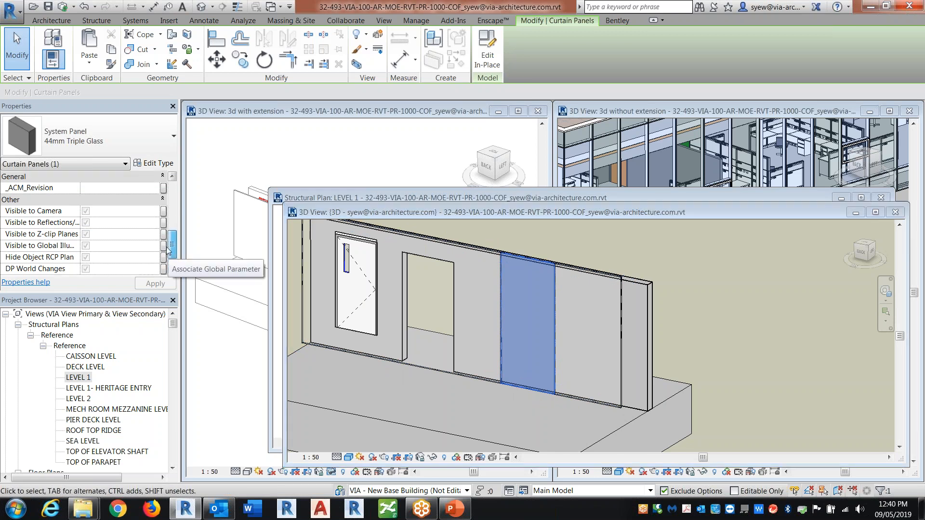
{"action": "left_click", "coordinate": [89, 123]}
{"action": "scroll", "coordinate": [66, 231], "scroll_direction": "up", "scroll_amount": 5}
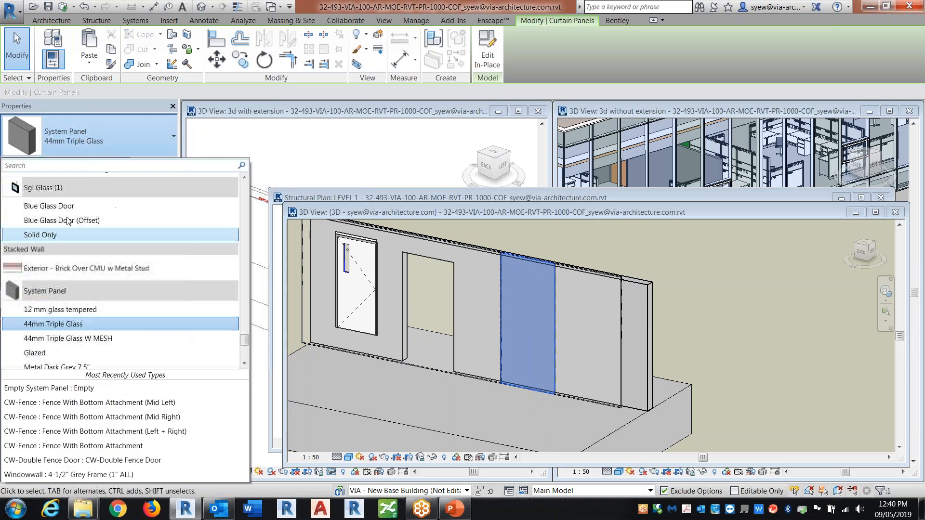
{"action": "scroll", "coordinate": [68, 217], "scroll_direction": "up", "scroll_amount": 8}
{"action": "left_click", "coordinate": [468, 313]}
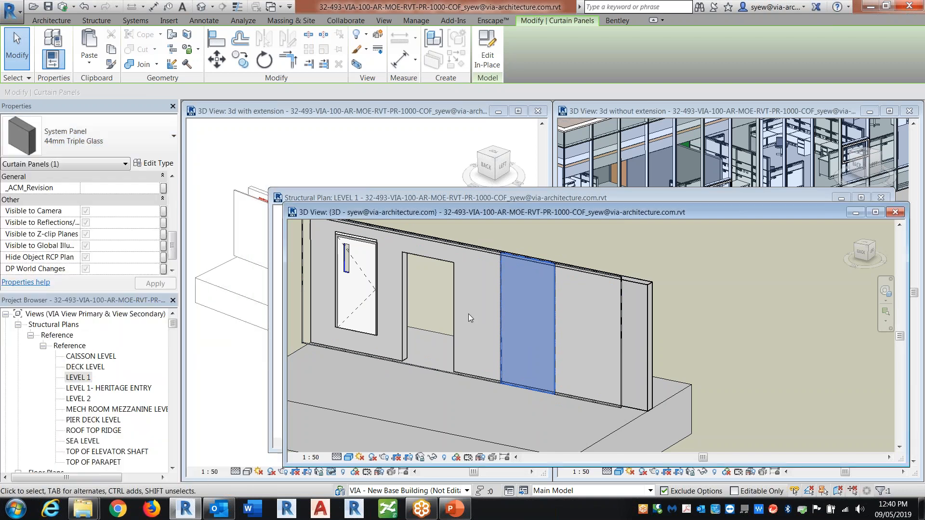
{"action": "left_click", "coordinate": [566, 405]}
On the LEVEL 1 plan, draw a separate Curtain Wall about 1260 mm long, offset beside the gap between the grid lines
{"action": "key", "text": "ctrl+Tab"}
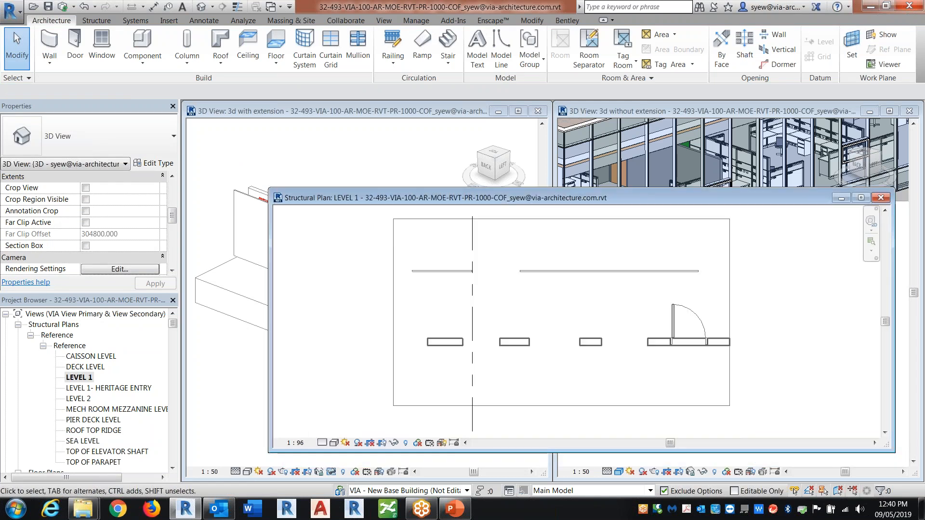
{"action": "scroll", "coordinate": [500, 285], "scroll_direction": "up", "scroll_amount": 3}
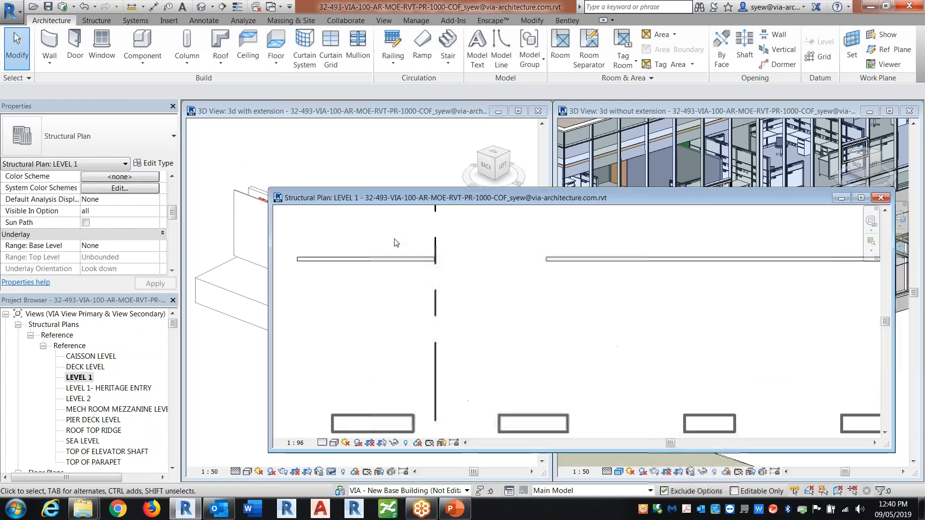
{"action": "left_click", "coordinate": [49, 44]}
{"action": "left_click", "coordinate": [435, 248]}
{"action": "left_click", "coordinate": [543, 246]}
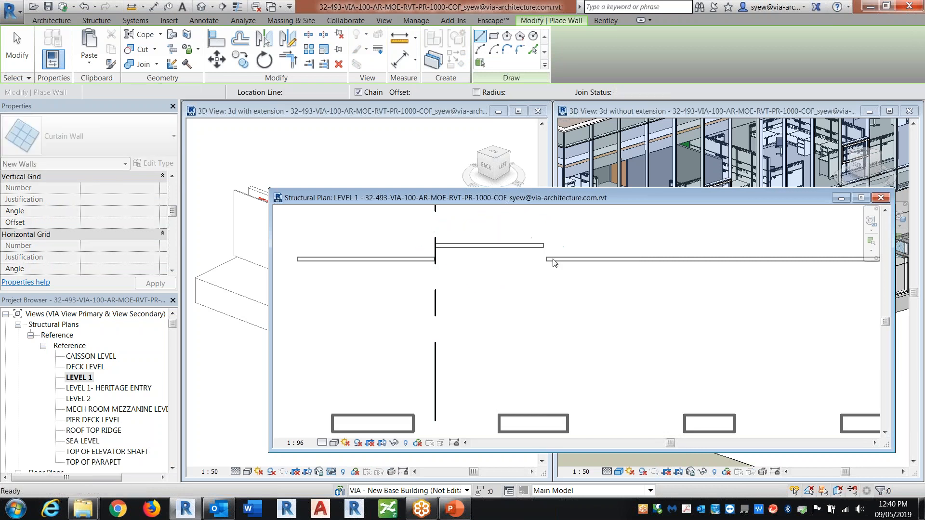
{"action": "key", "text": "Escape"}
{"action": "key", "text": "Escape"}
Select the short curtain wall and inspect the model in the maximized default 3D view
{"action": "left_click", "coordinate": [532, 247]}
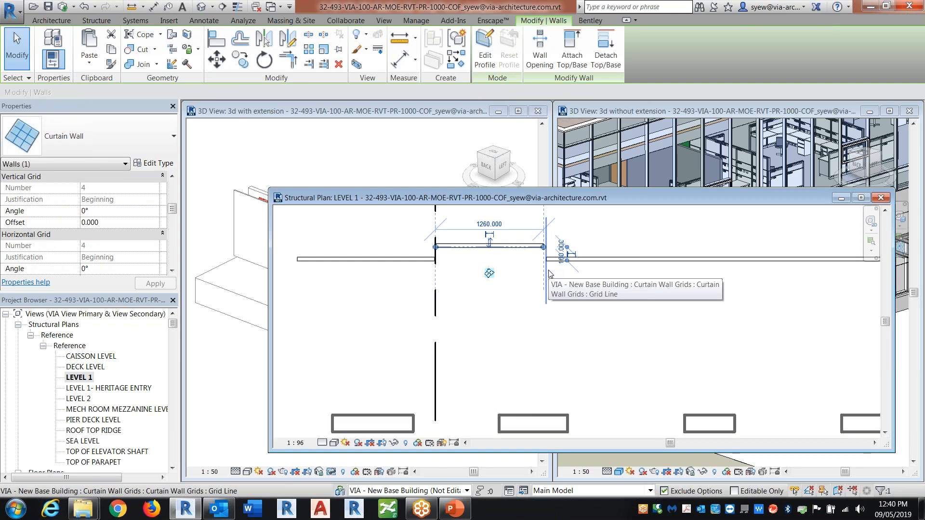
{"action": "left_click", "coordinate": [202, 7]}
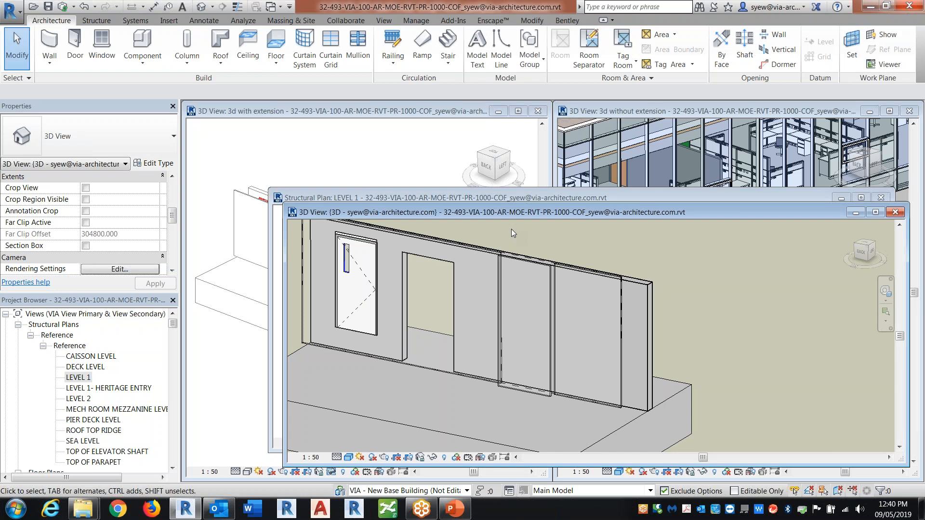
{"action": "double_click", "coordinate": [529, 215]}
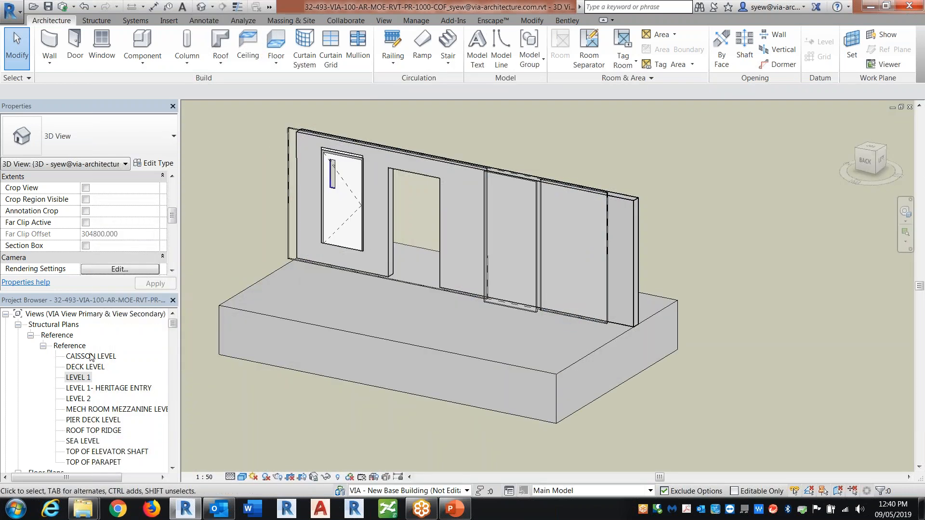
On the LEVEL 1 plan, sketch a rectangular shaft opening boundary within the slab, across the longer curtain wall segment
{"action": "double_click", "coordinate": [77, 377]}
{"action": "middle_click_drag", "start_coordinate": [607, 304], "coordinate": [501, 322]}
{"action": "scroll", "coordinate": [501, 322], "scroll_direction": "down", "scroll_amount": 3}
{"action": "left_click", "coordinate": [744, 43]}
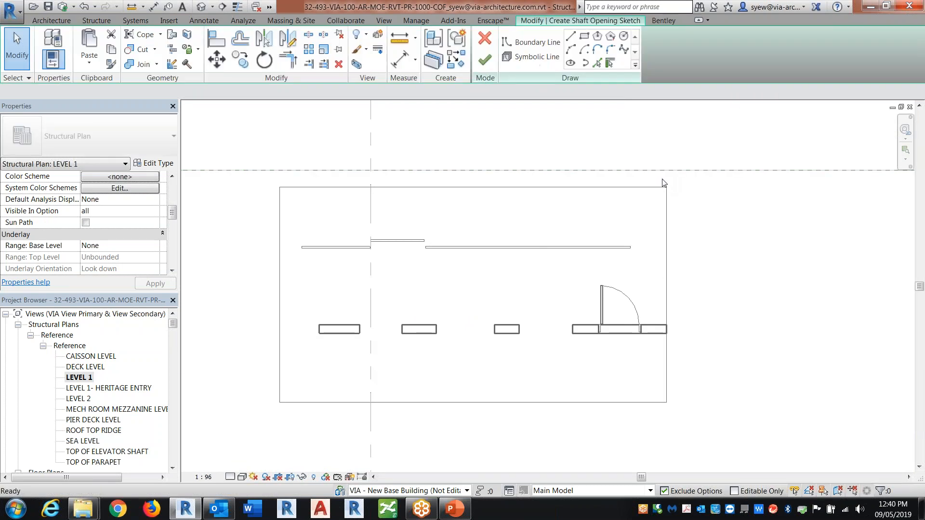
{"action": "left_click", "coordinate": [584, 36]}
{"action": "left_click", "coordinate": [488, 205]}
{"action": "left_click", "coordinate": [573, 277]}
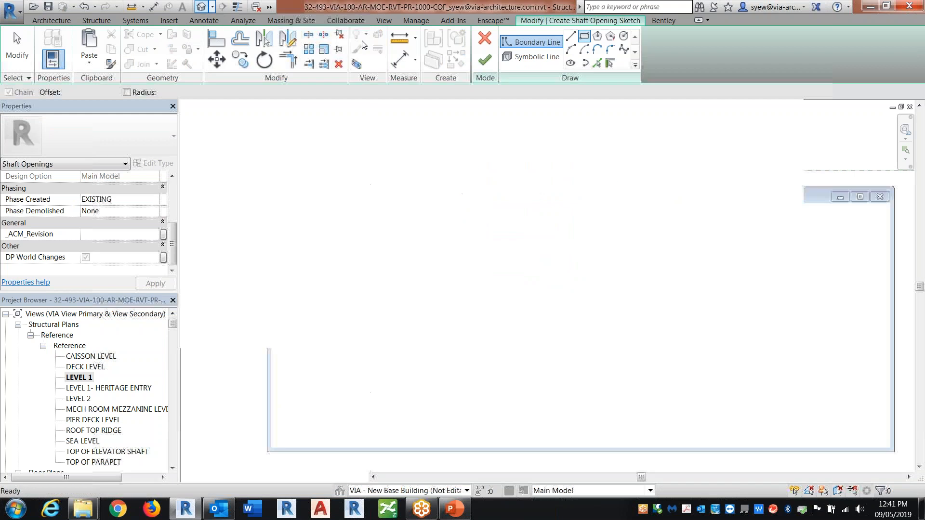
Finish the shaft opening in the default 3D view and extend its base down through the full slab thickness
{"action": "left_click", "coordinate": [201, 6]}
{"action": "left_click", "coordinate": [484, 59]}
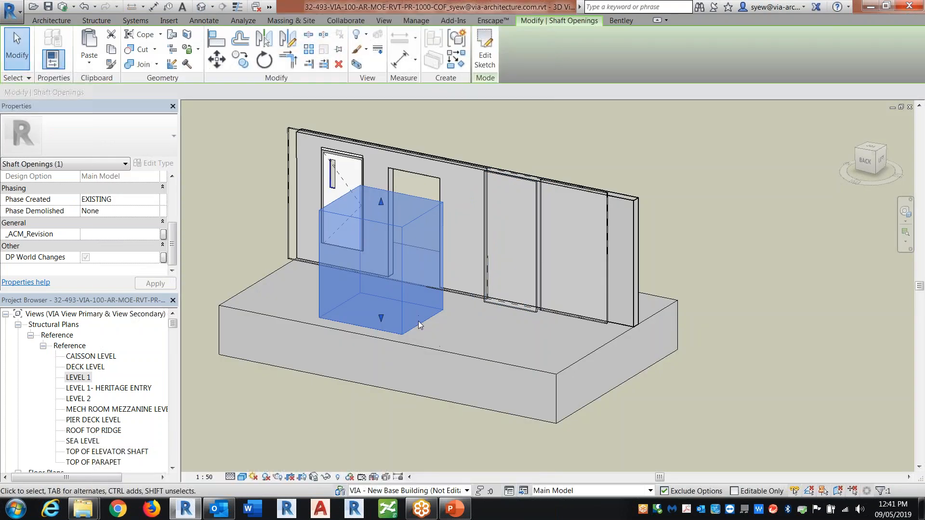
{"action": "left_click_drag", "start_coordinate": [381, 318], "coordinate": [442, 438]}
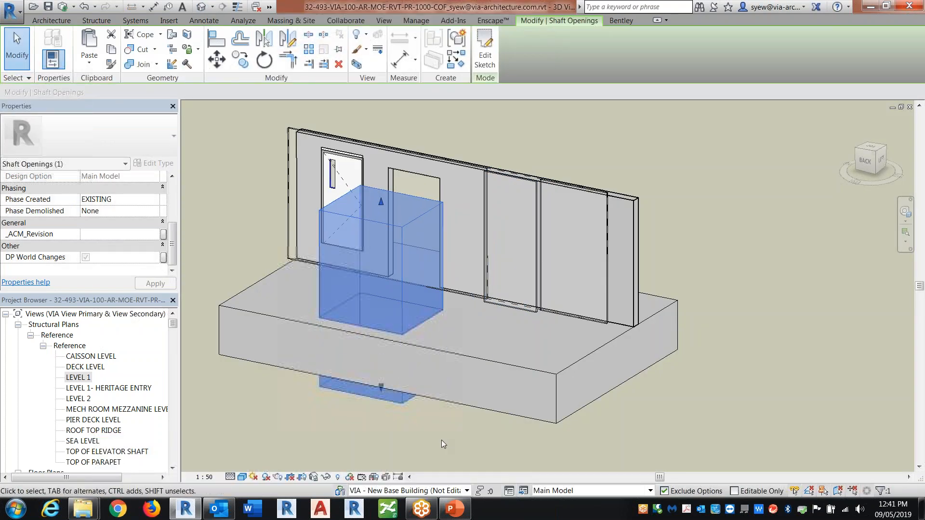
{"action": "left_click", "coordinate": [442, 439]}
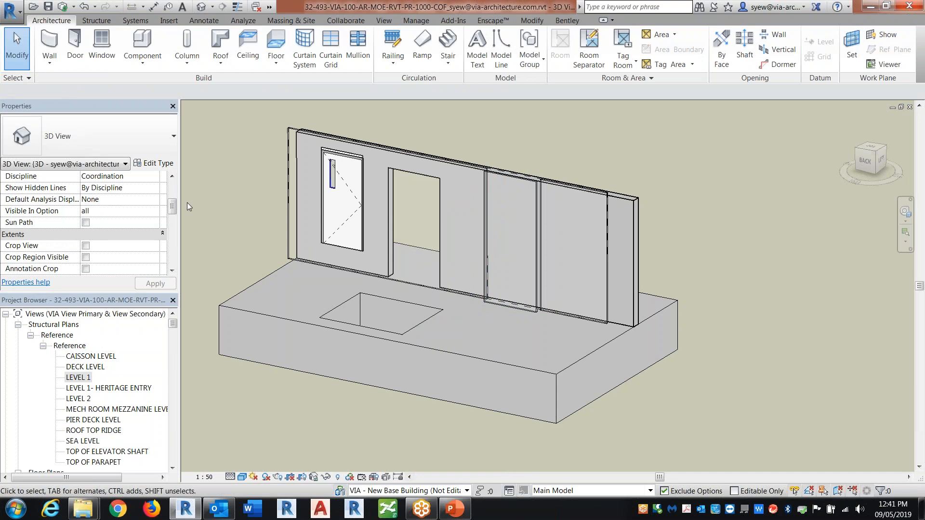
Compare the 3D view's phase settings with the shaft opening's Phase Created and Phase Demolished options
{"action": "left_click_drag", "start_coordinate": [172, 210], "coordinate": [172, 249]}
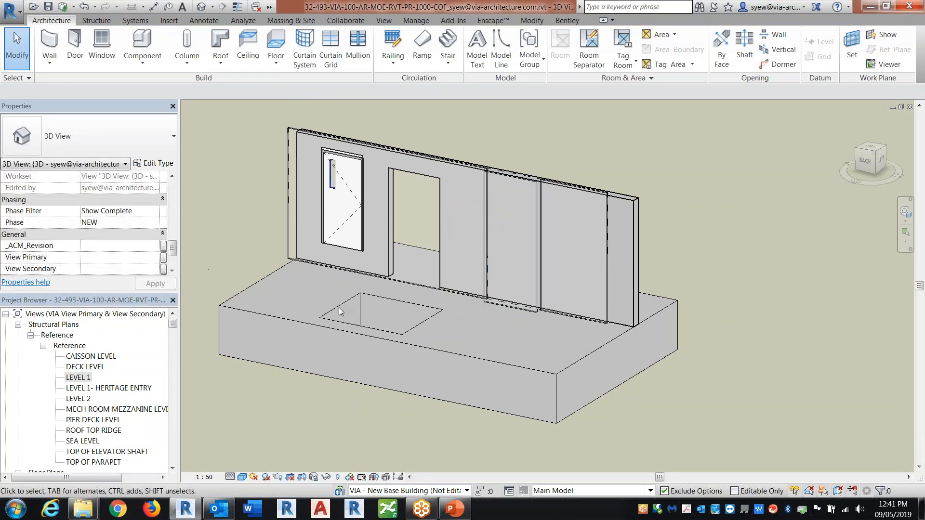
{"action": "left_click", "coordinate": [360, 297]}
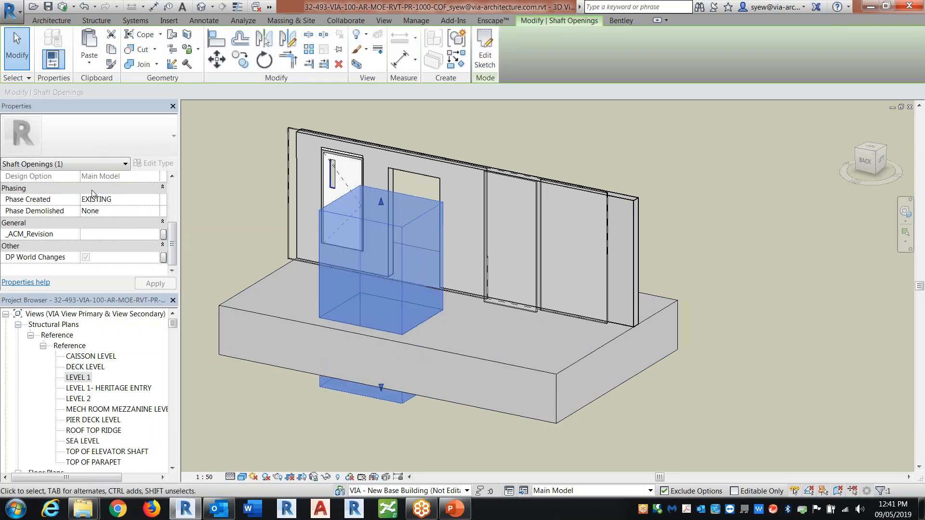
{"action": "left_click", "coordinate": [154, 211]}
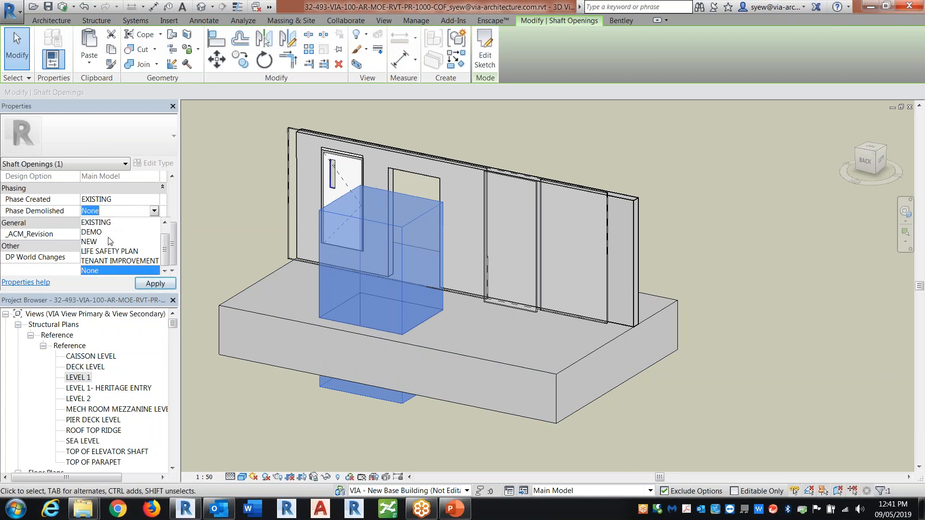
{"action": "left_click", "coordinate": [351, 421]}
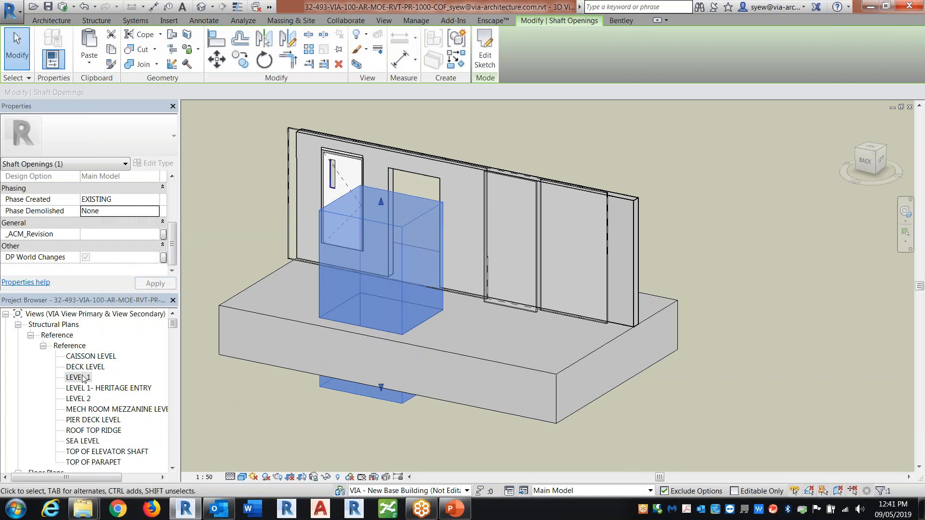
{"action": "left_click", "coordinate": [81, 378]}
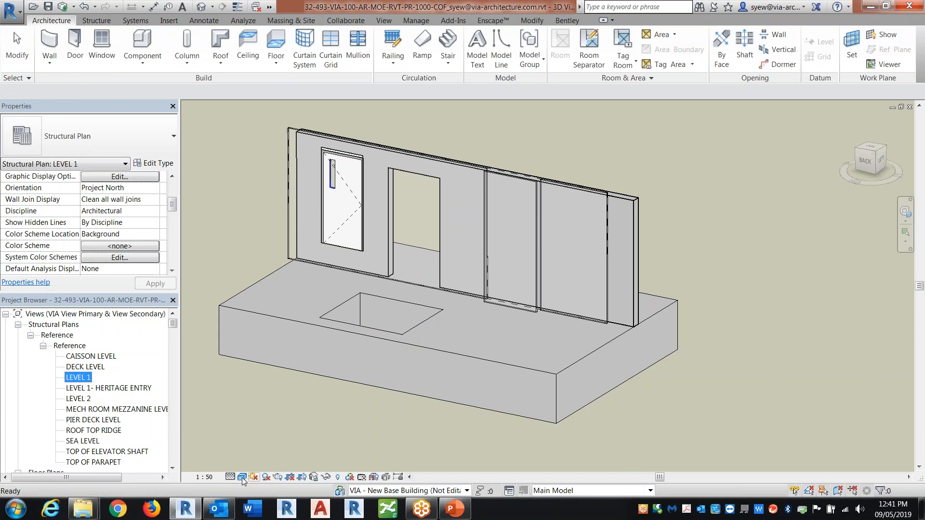
{"action": "left_click", "coordinate": [183, 233]}
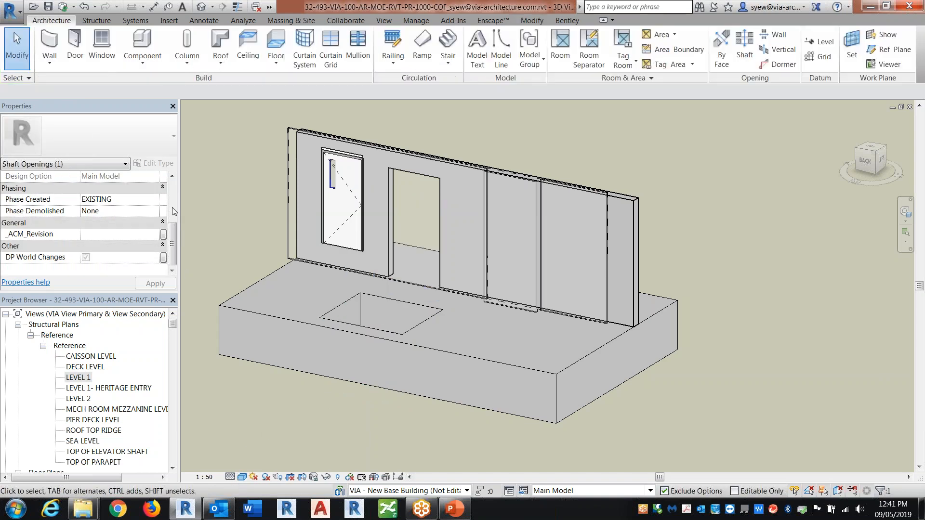
{"action": "left_click_drag", "start_coordinate": [172, 208], "coordinate": [173, 249]}
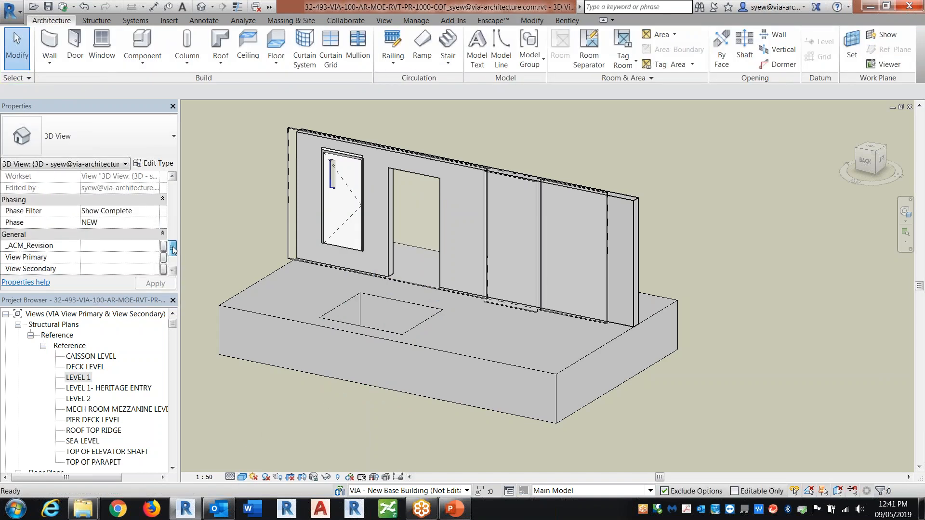
{"action": "left_click", "coordinate": [158, 222]}
{"action": "left_click", "coordinate": [155, 284]}
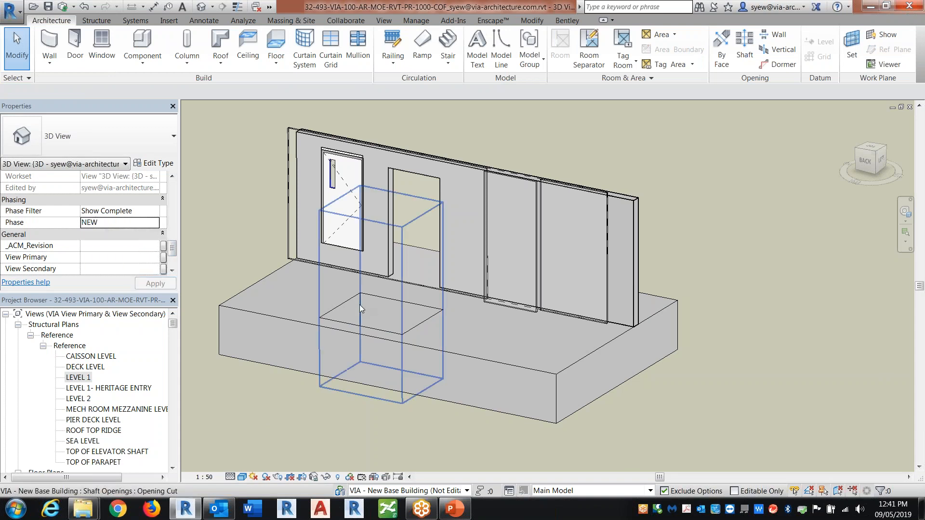
{"action": "left_click", "coordinate": [359, 304]}
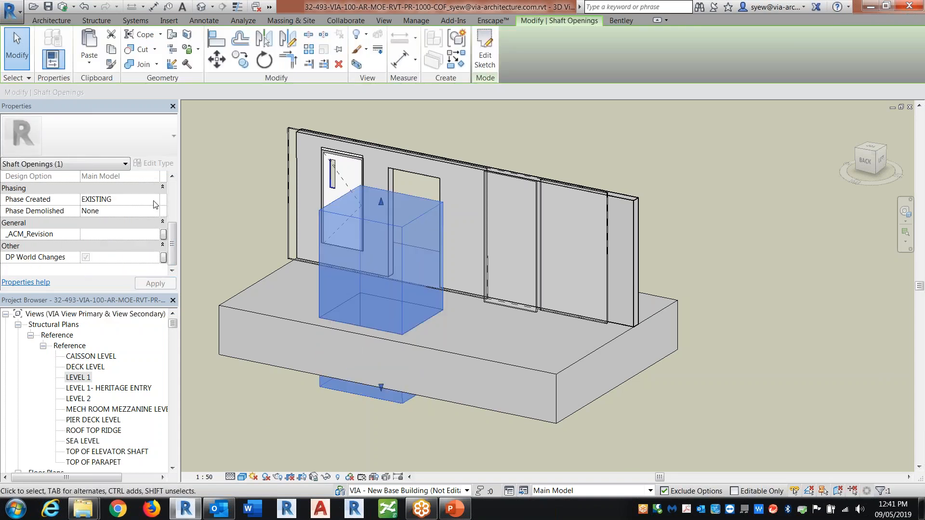
{"action": "key", "text": "Escape"}
{"action": "scroll", "coordinate": [159, 236], "scroll_direction": "down", "scroll_amount": 6}
{"action": "left_click", "coordinate": [159, 234]}
{"action": "left_click", "coordinate": [160, 234]}
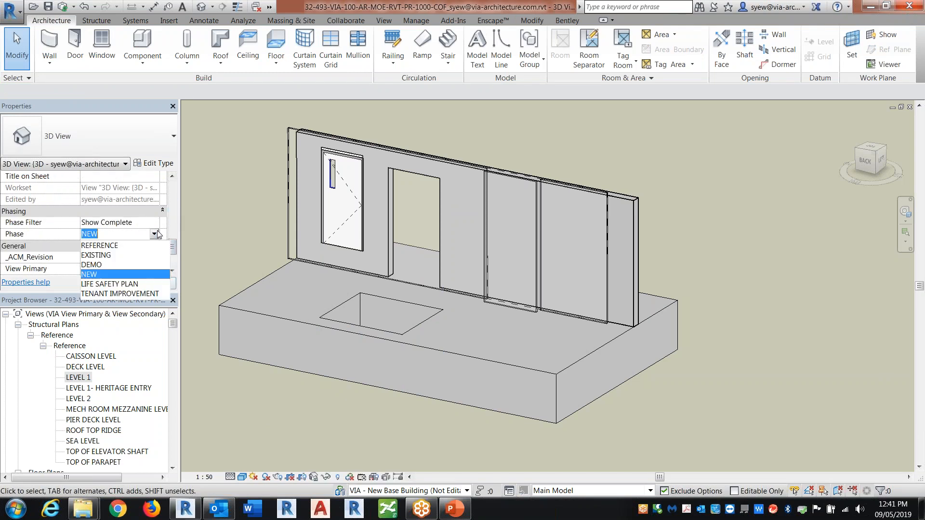
{"action": "left_click", "coordinate": [112, 276]}
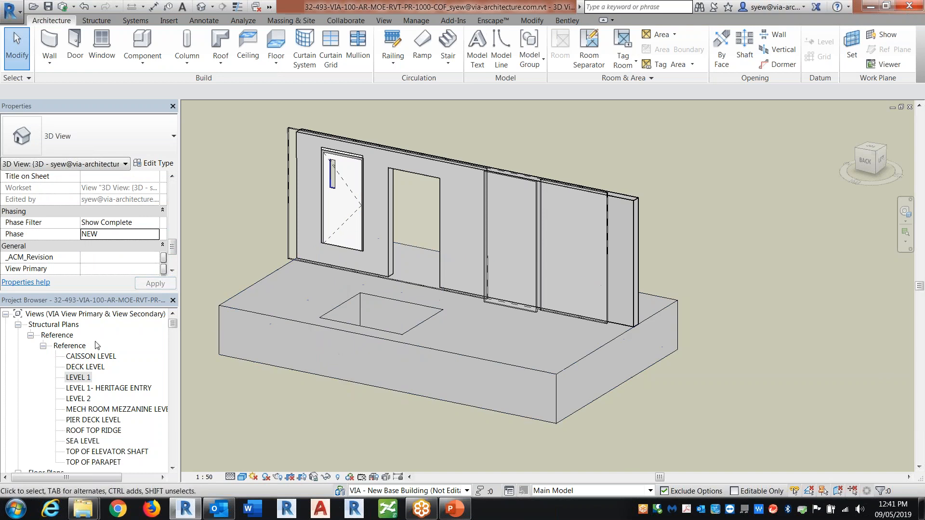
Set the phase of the LEVEL 1 structural plan view to NEW
{"action": "double_click", "coordinate": [80, 379]}
{"action": "scroll", "coordinate": [618, 242], "scroll_direction": "up", "scroll_amount": 2}
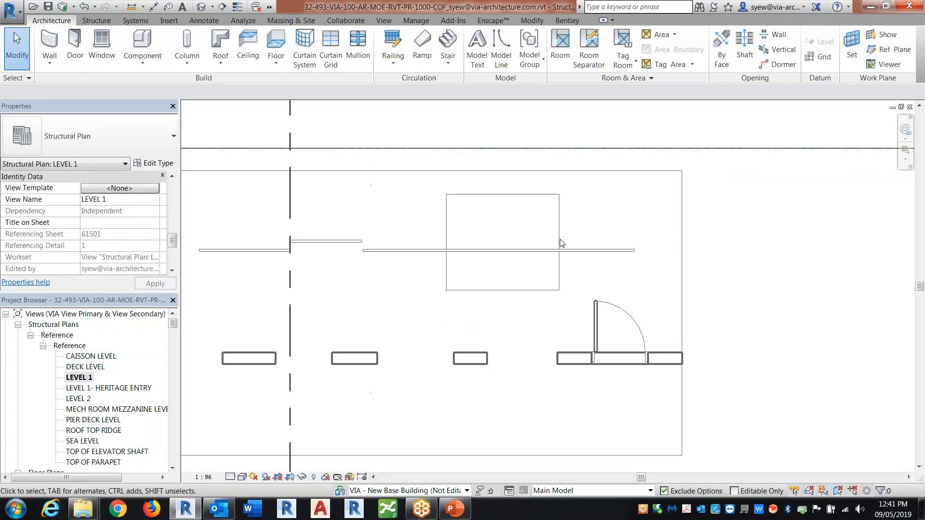
{"action": "scroll", "coordinate": [169, 213], "scroll_direction": "down", "scroll_amount": 4}
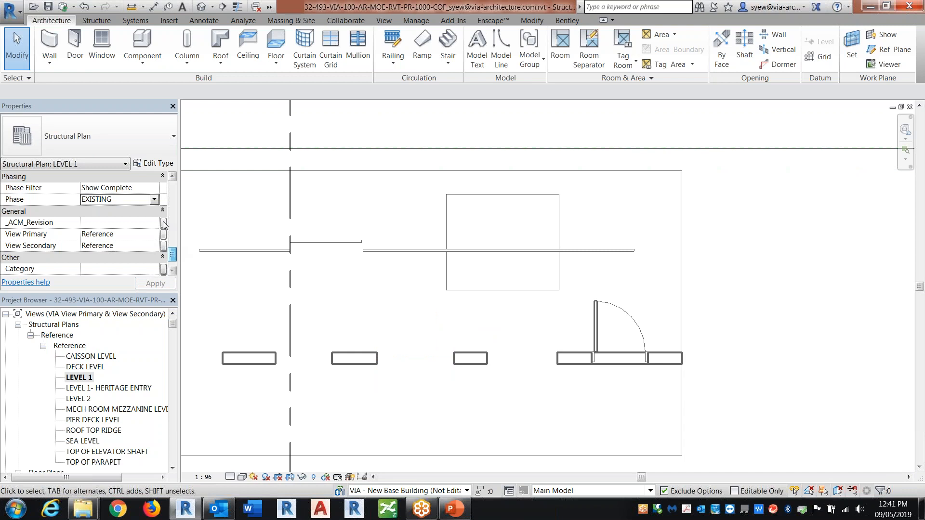
{"action": "left_click", "coordinate": [109, 199]}
{"action": "left_click", "coordinate": [96, 240]}
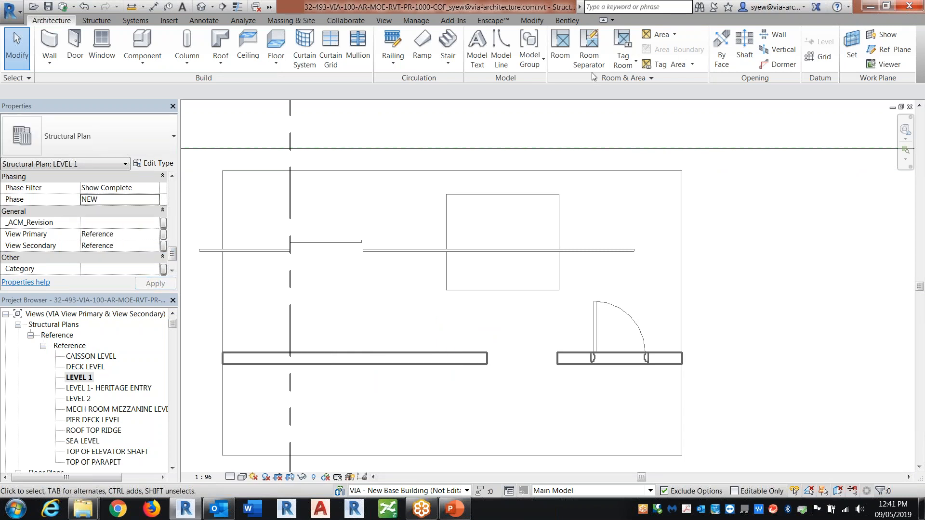
Create a rectangular Concrete 1100mm infill floor about 2160 mm wide over the shaft opening, slightly overlapping its edges, and finish it in the 3D view
{"action": "left_click", "coordinate": [276, 46]}
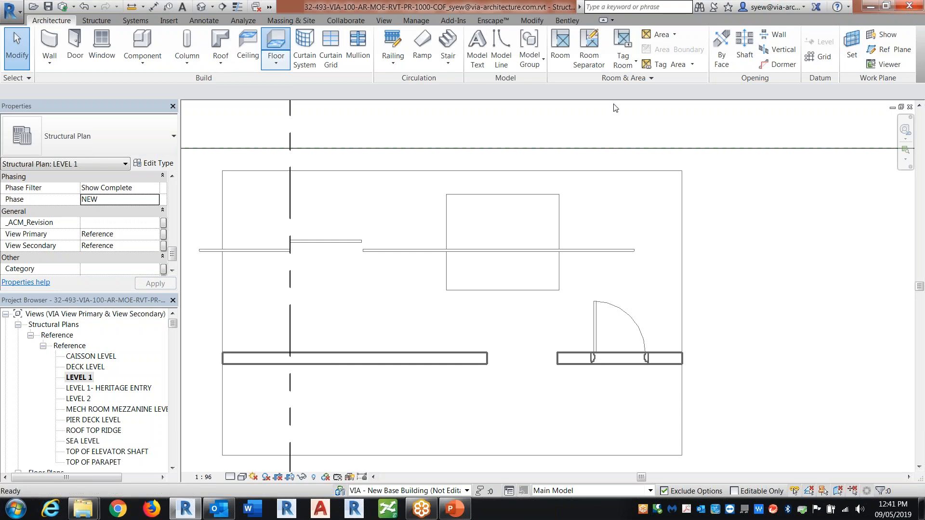
{"action": "left_click", "coordinate": [586, 35]}
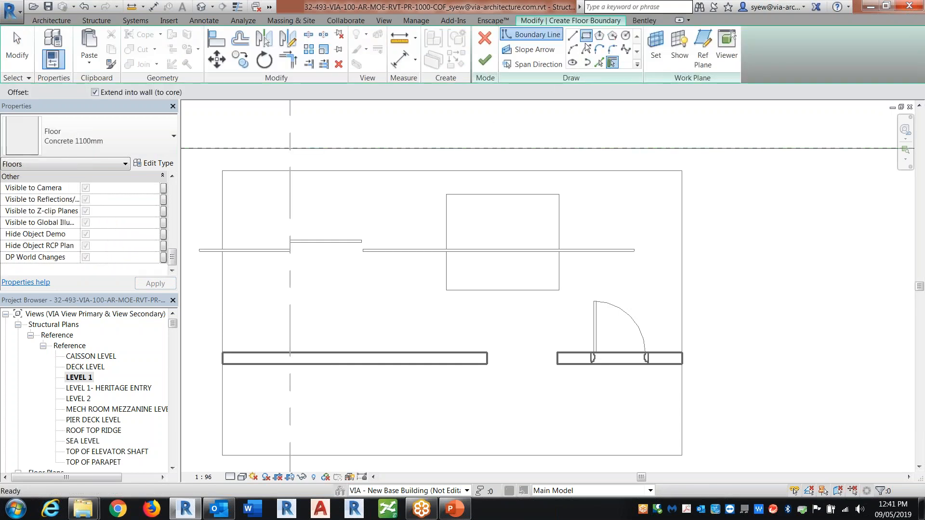
{"action": "left_click", "coordinate": [446, 195]}
{"action": "left_click", "coordinate": [569, 296]}
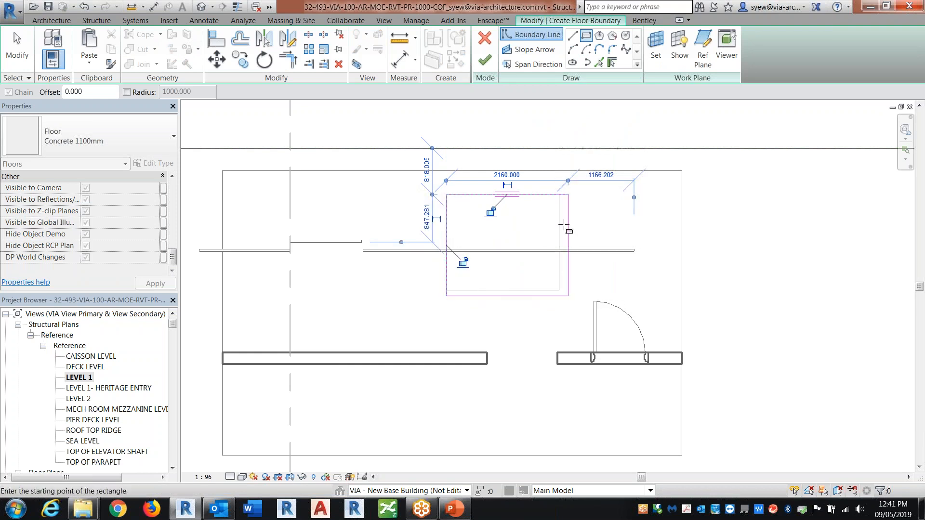
{"action": "left_click", "coordinate": [201, 6]}
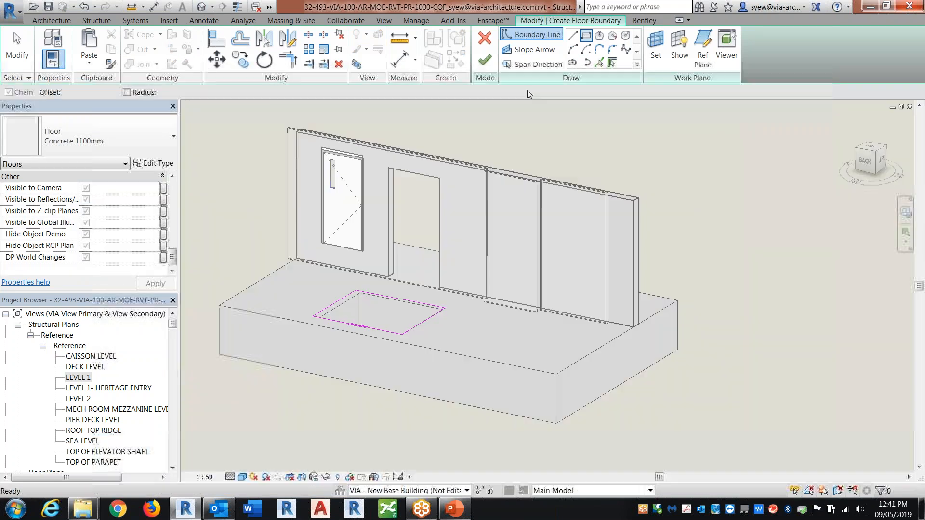
{"action": "left_click", "coordinate": [484, 60]}
{"action": "key", "text": "Escape"}
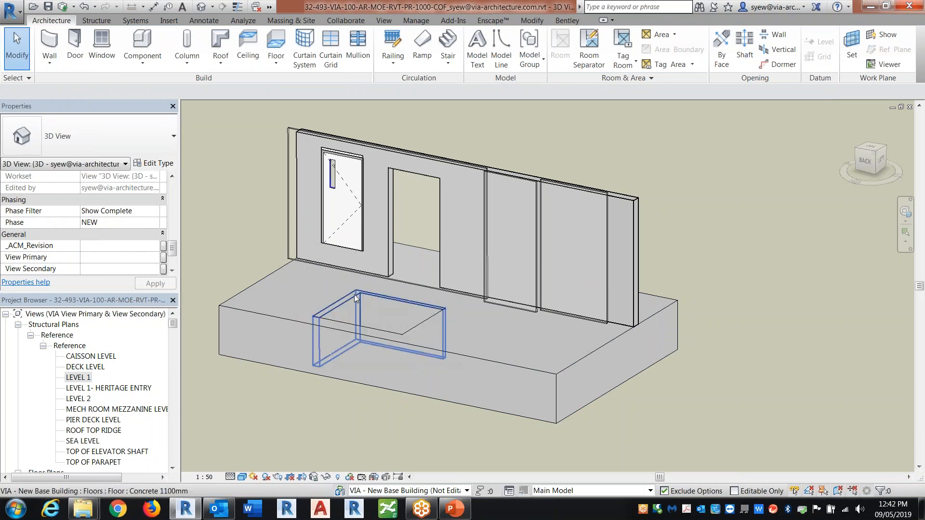
Set the shaft opening's Phase Demolished to DEMO
{"action": "left_click", "coordinate": [354, 296]}
{"action": "left_click_drag", "start_coordinate": [170, 259], "coordinate": [171, 238]}
{"action": "key", "text": "Escape"}
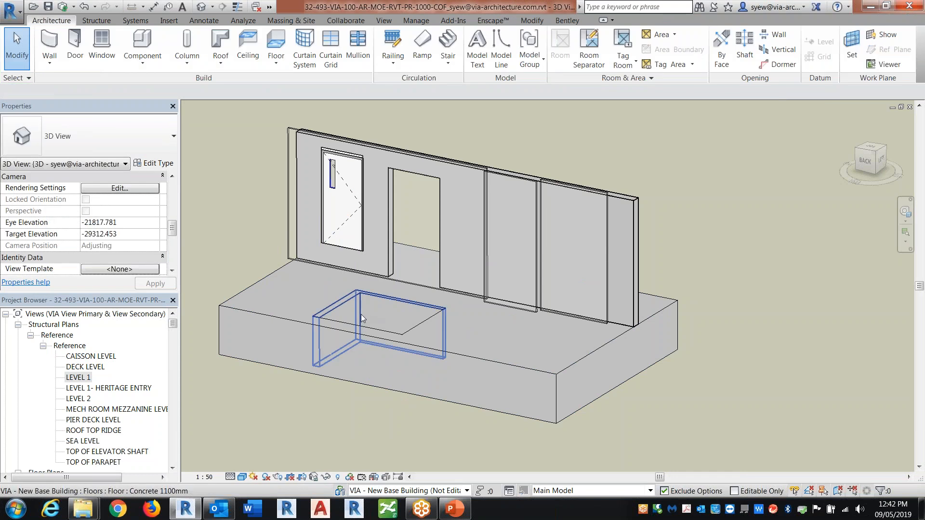
{"action": "left_click", "coordinate": [363, 314]}
{"action": "left_click", "coordinate": [120, 211]}
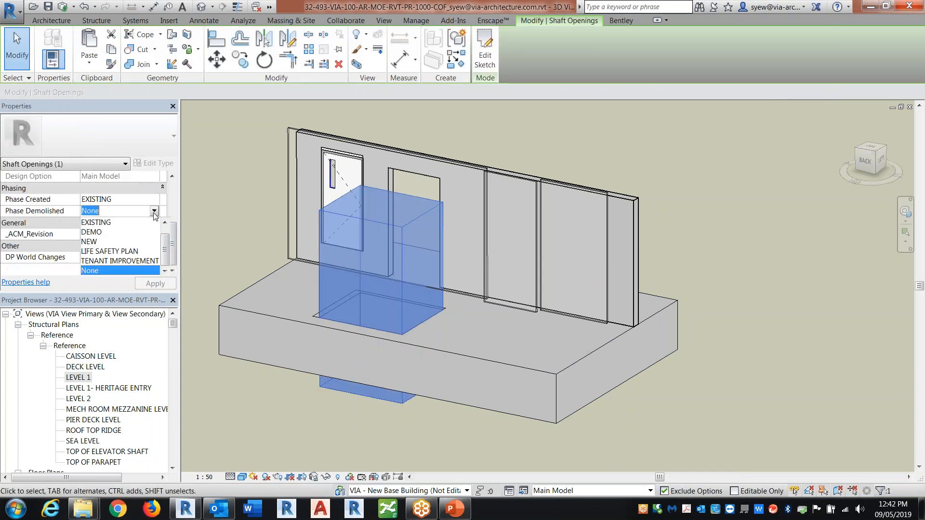
{"action": "left_click", "coordinate": [154, 211]}
{"action": "left_click", "coordinate": [101, 233]}
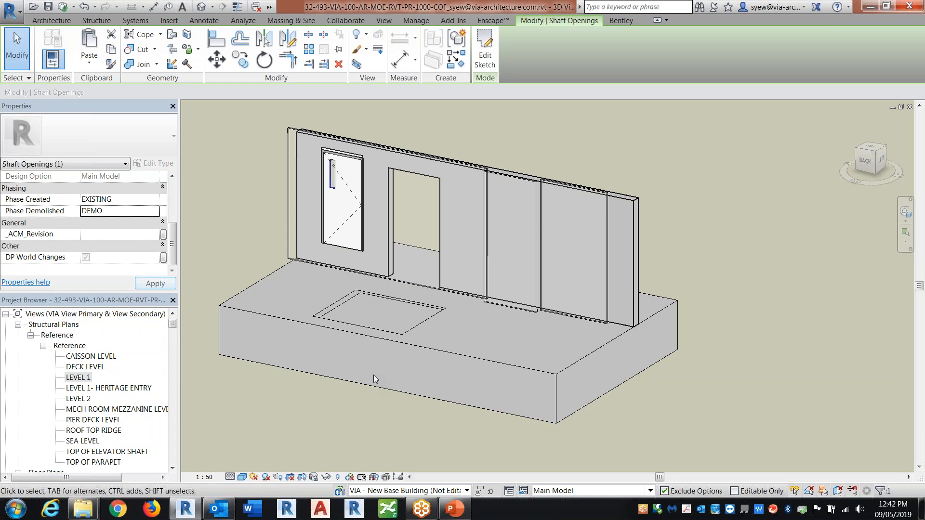
{"action": "scroll", "coordinate": [338, 321], "scroll_direction": "up", "scroll_amount": 3}
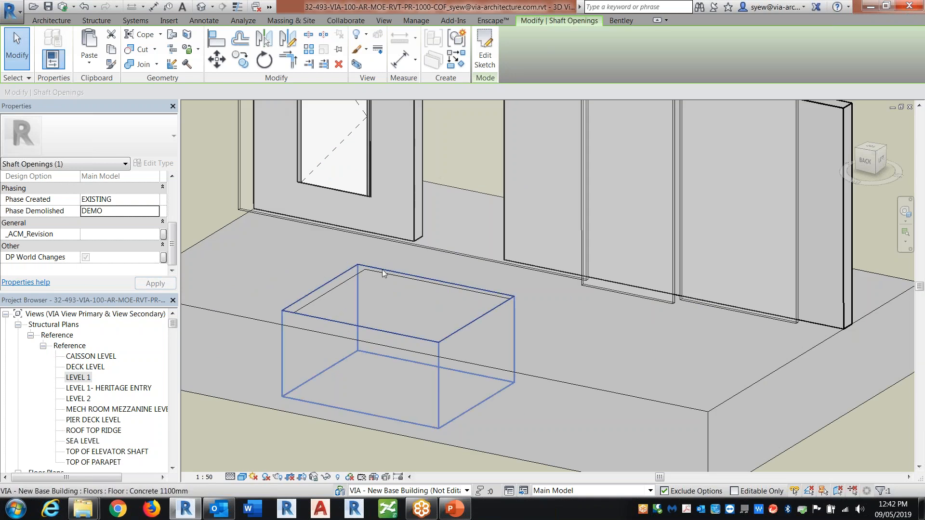
Edit the infill floor's boundary, align its overlapping sketch lines with the shaft opening's edges, and finish the sketch
{"action": "left_click", "coordinate": [510, 400]}
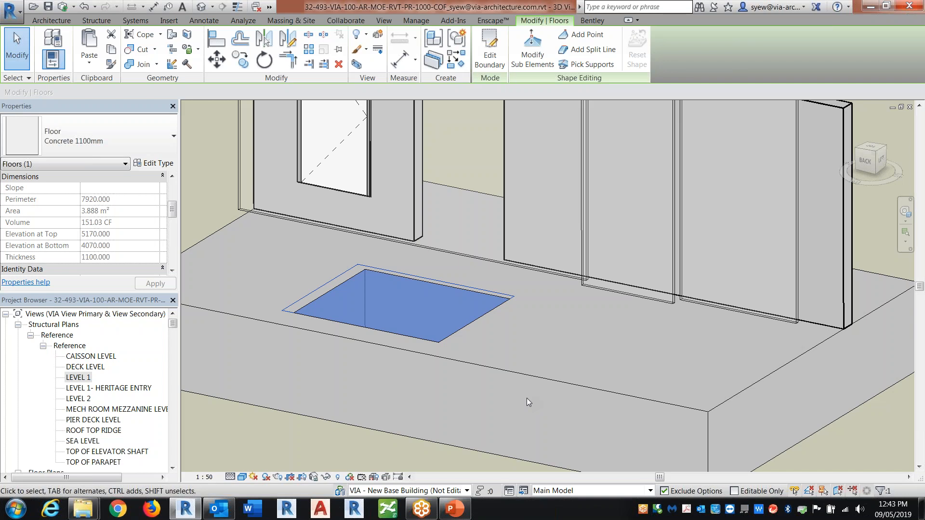
{"action": "double_click", "coordinate": [343, 278]}
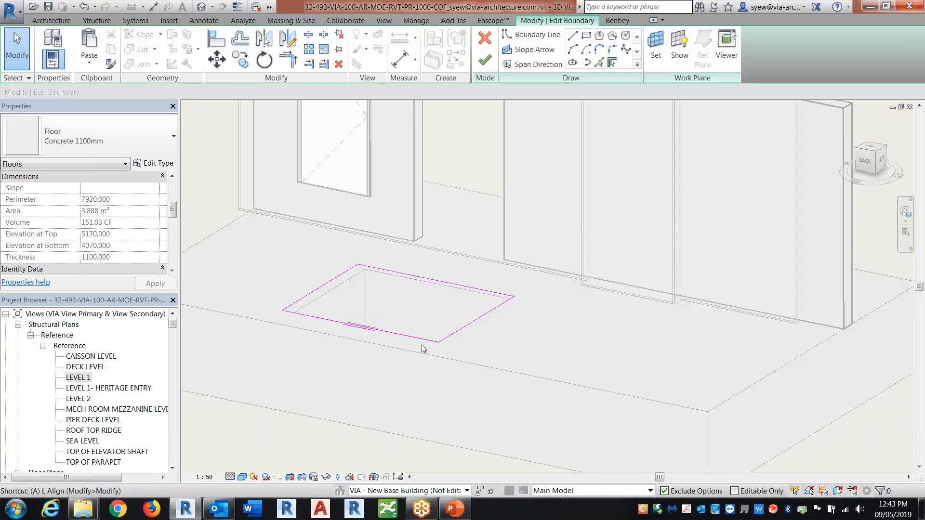
{"action": "key", "text": "l"}
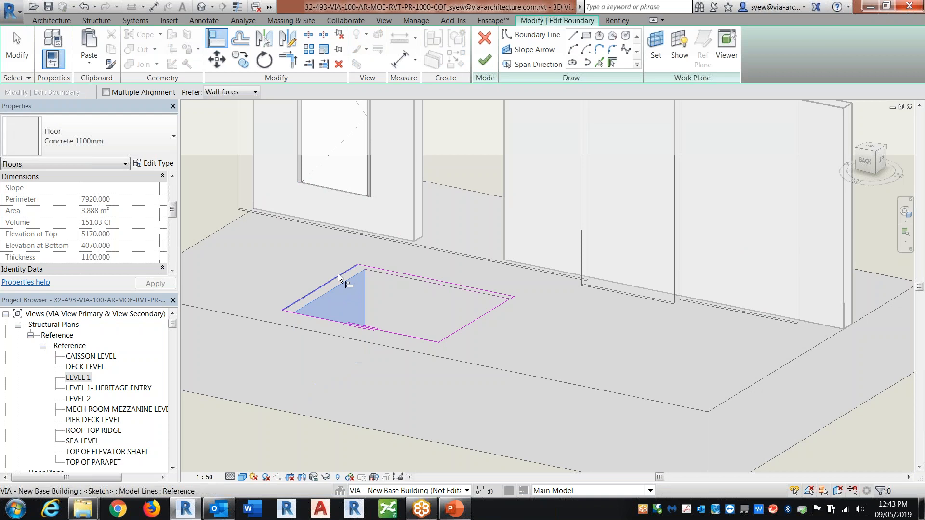
{"action": "left_click", "coordinate": [396, 271]}
{"action": "left_click", "coordinate": [398, 270]}
{"action": "key", "text": "Escape"}
{"action": "left_click", "coordinate": [485, 60]}
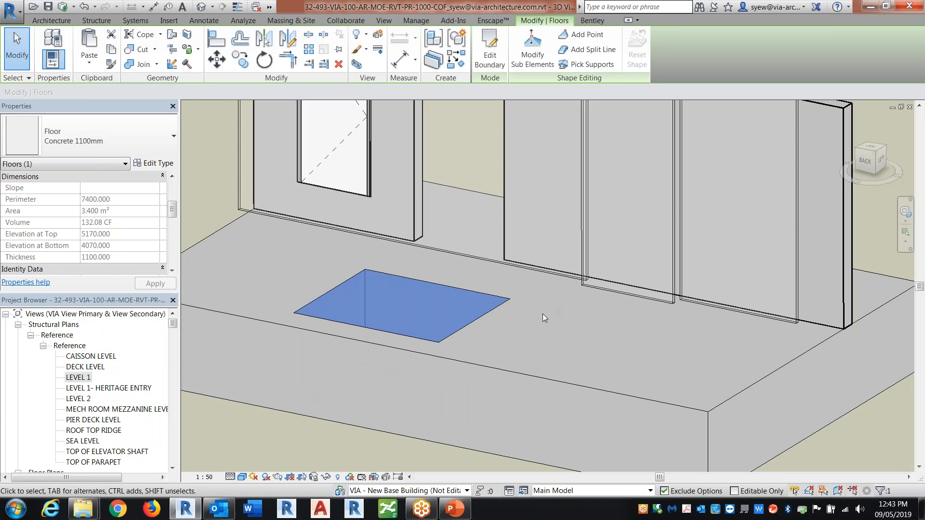
Join the geometry of the main slab with the infill floor
{"action": "left_click", "coordinate": [137, 64]}
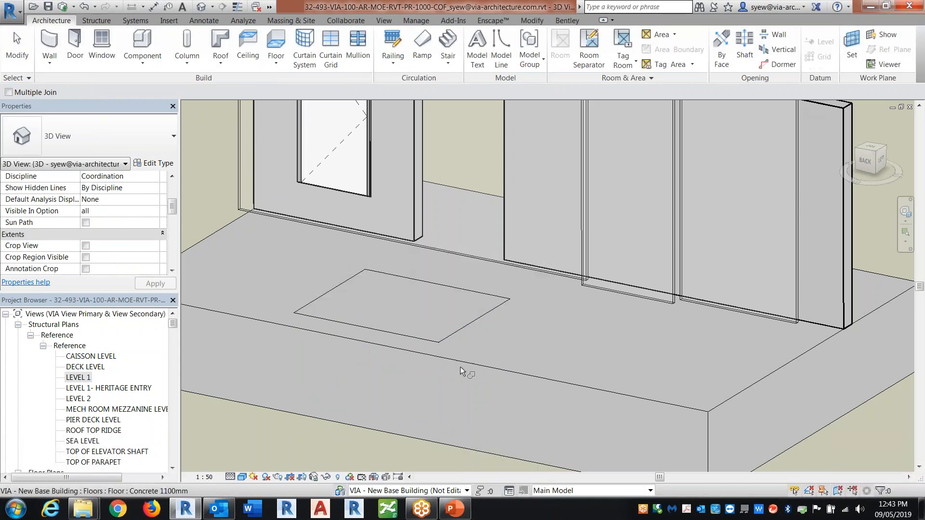
{"action": "left_click", "coordinate": [458, 365]}
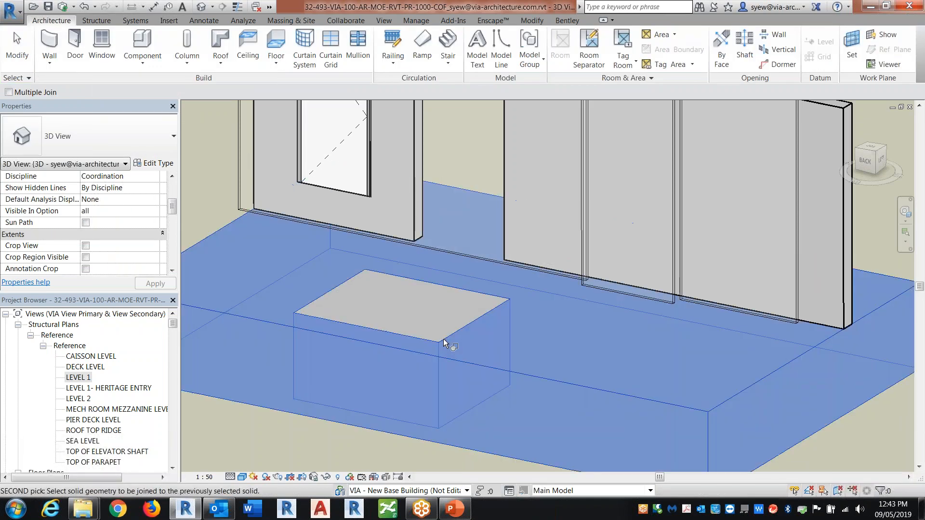
{"action": "left_click", "coordinate": [416, 339]}
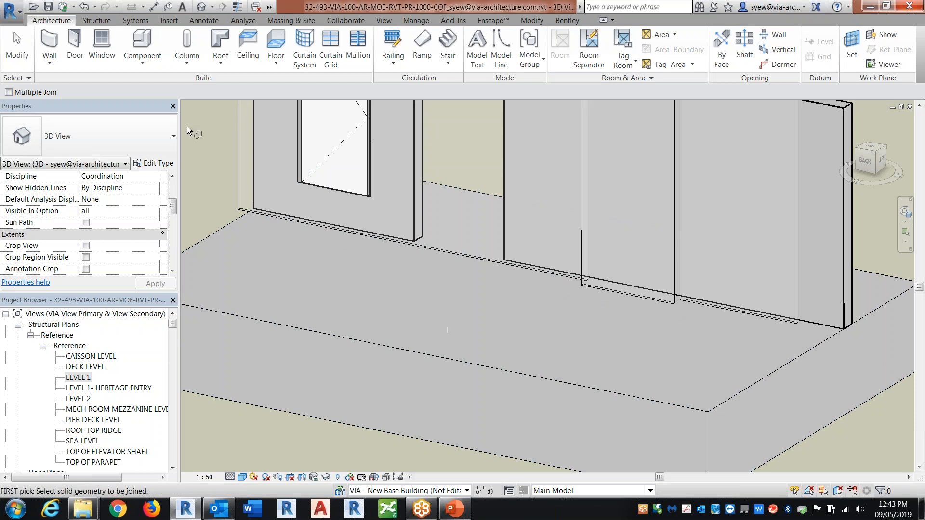
{"action": "left_click", "coordinate": [134, 44]}
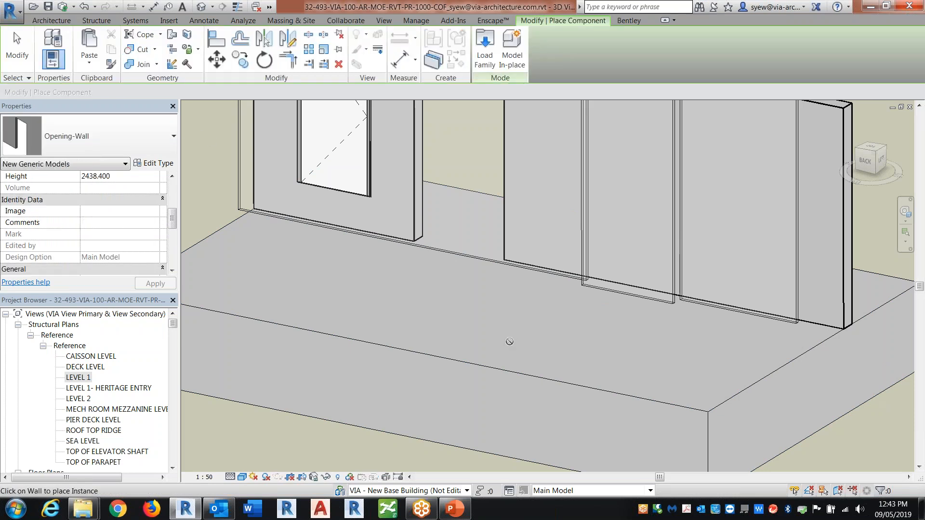
{"action": "left_click", "coordinate": [90, 134]}
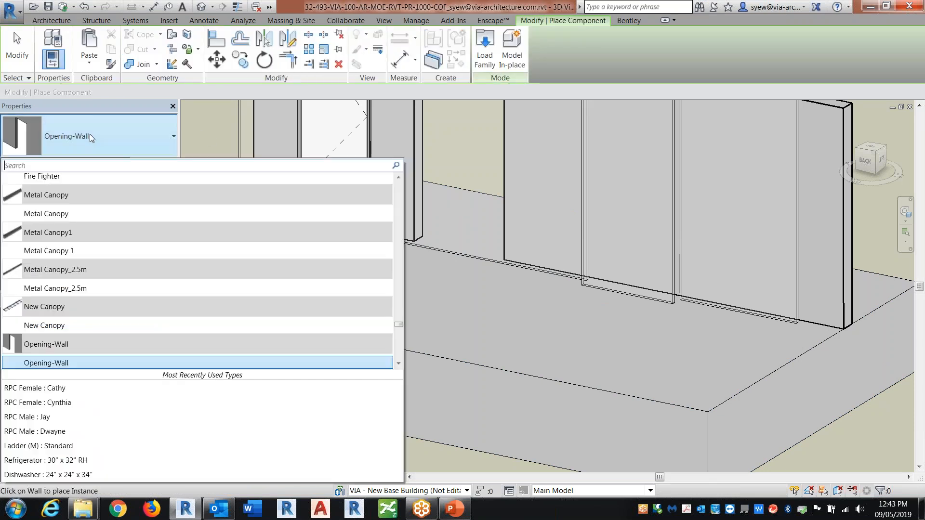
{"action": "scroll", "coordinate": [100, 325], "scroll_direction": "up", "scroll_amount": 2}
{"action": "scroll", "coordinate": [99, 325], "scroll_direction": "up", "scroll_amount": 5}
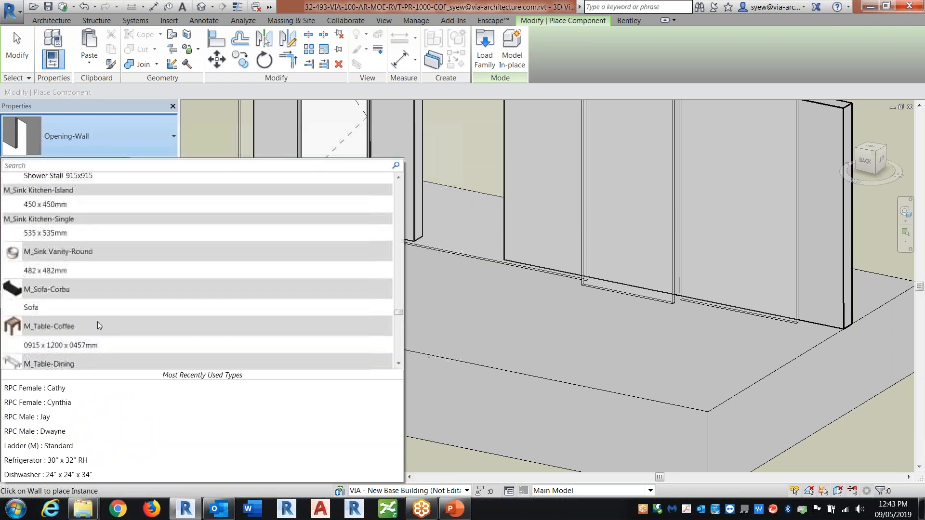
{"action": "key", "text": "Escape"}
{"action": "key", "text": "Escape"}
Open the LEVEL 1 plan and draw a rectangular Curtain Wall enclosure beside the slab
{"action": "double_click", "coordinate": [77, 377]}
{"action": "scroll", "coordinate": [480, 326], "scroll_direction": "down", "scroll_amount": 3}
{"action": "middle_click_drag", "start_coordinate": [474, 324], "coordinate": [460, 276]}
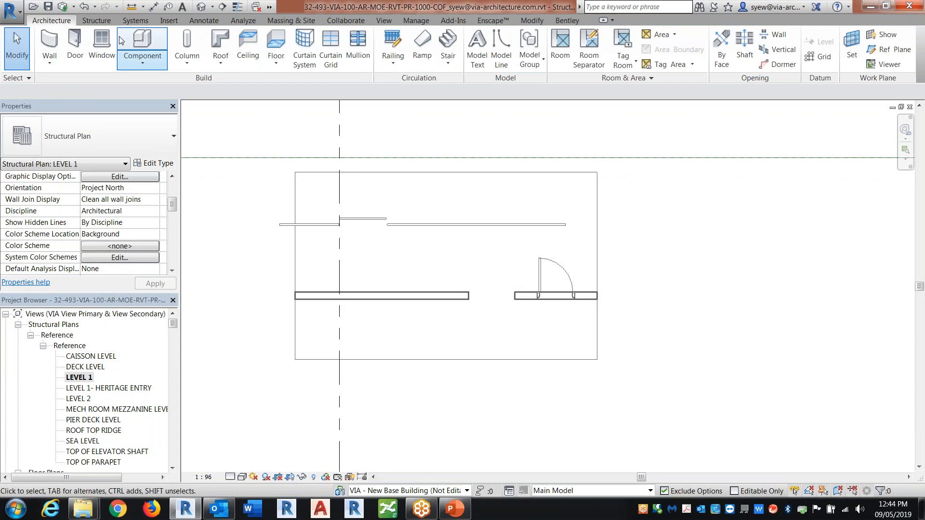
{"action": "left_click", "coordinate": [49, 48]}
{"action": "left_click", "coordinate": [494, 36]}
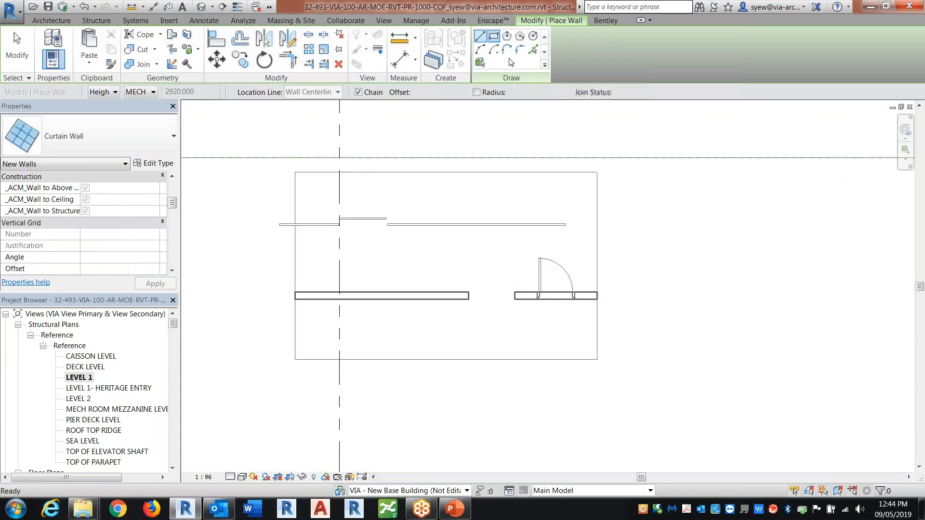
{"action": "left_click", "coordinate": [644, 219]}
{"action": "left_click", "coordinate": [812, 378]}
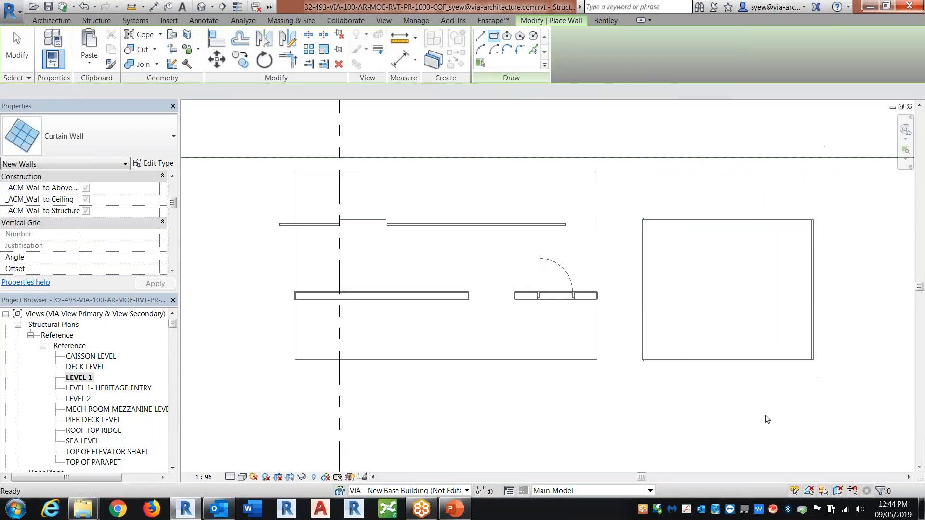
{"action": "key", "text": "Escape"}
{"action": "key", "text": "Escape"}
Show the Interior Fill and Reference subcategories of Rooms in the LEVEL 1 view's visibility overrides
{"action": "middle_click_drag", "start_coordinate": [768, 429], "coordinate": [701, 403]}
{"action": "key", "text": "v"}
{"action": "key", "text": "g"}
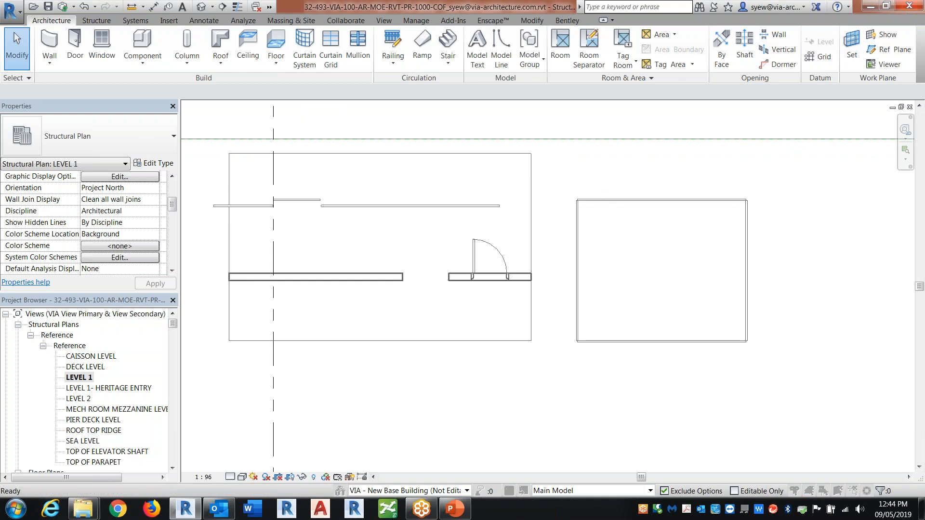
{"action": "left_click", "coordinate": [330, 288]}
{"action": "key", "text": "r"}
{"action": "scroll", "coordinate": [328, 332], "scroll_direction": "down", "scroll_amount": 3}
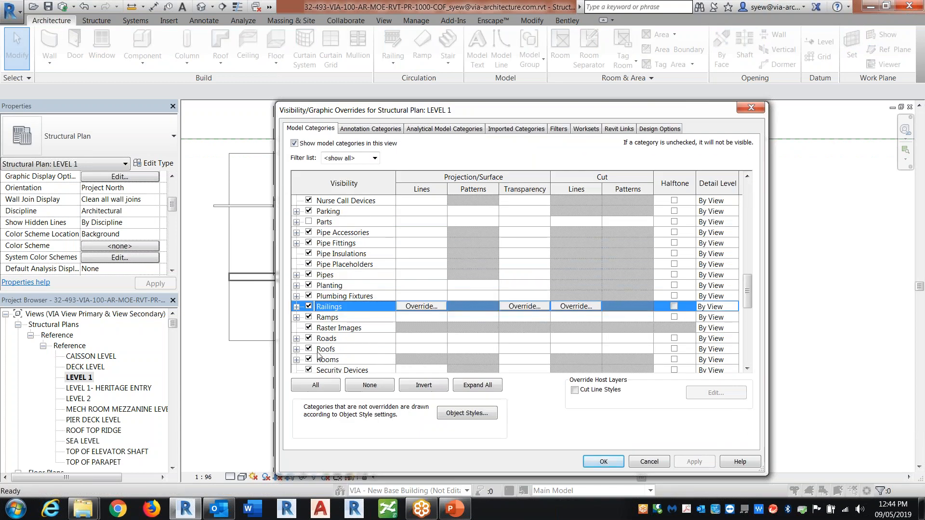
{"action": "left_click", "coordinate": [297, 351]}
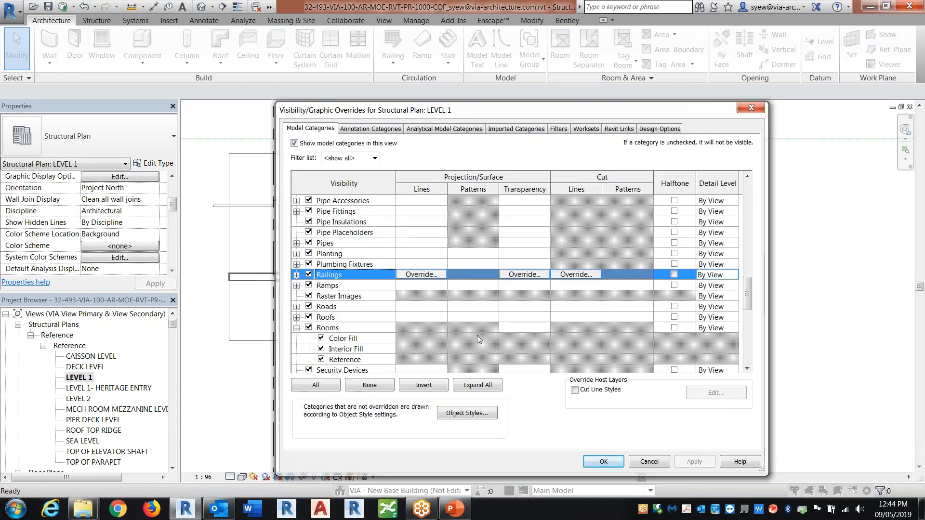
{"action": "key", "text": "Return"}
Place a room inside the rectangular curtain wall enclosure and finish the Room command
{"action": "key", "text": "r"}
{"action": "key", "text": "m"}
{"action": "left_click", "coordinate": [677, 288]}
{"action": "key", "text": "Escape"}
{"action": "key", "text": "Escape"}
Switch the LEVEL 1 view's Phase to EXISTING, and undo that phase change
{"action": "left_click_drag", "start_coordinate": [170, 204], "coordinate": [173, 251]}
{"action": "left_click", "coordinate": [154, 211]}
{"action": "left_click", "coordinate": [101, 234]}
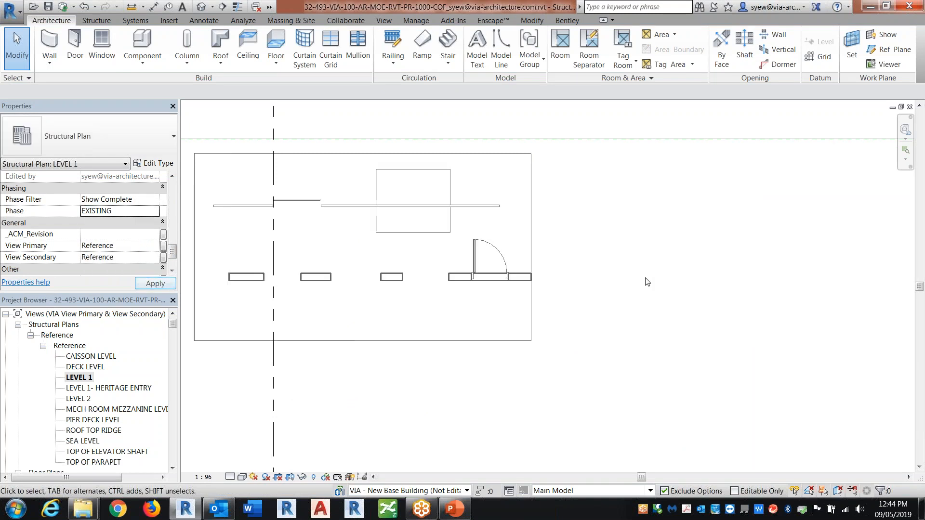
{"action": "key", "text": "ctrl+z"}
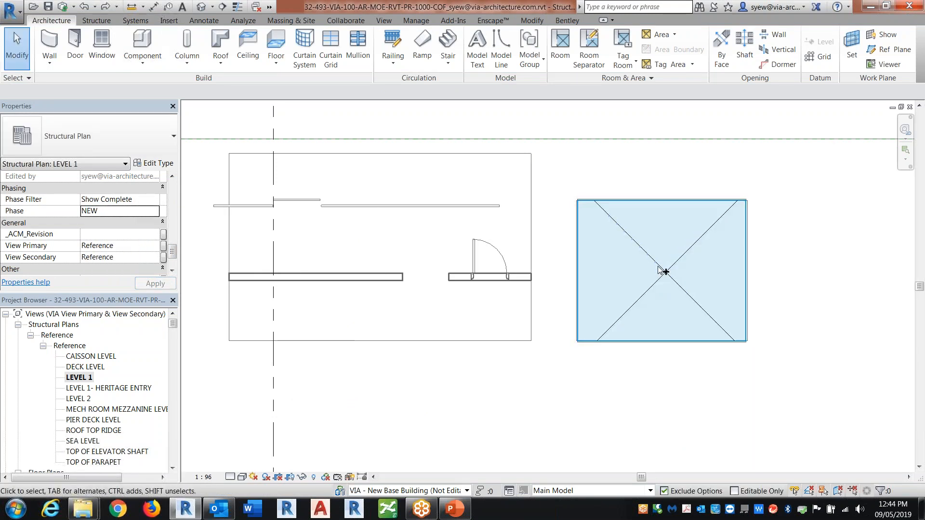
Set the Phase Created of the four curtain walls enclosing the room to EXISTING
{"action": "left_click", "coordinate": [664, 271]}
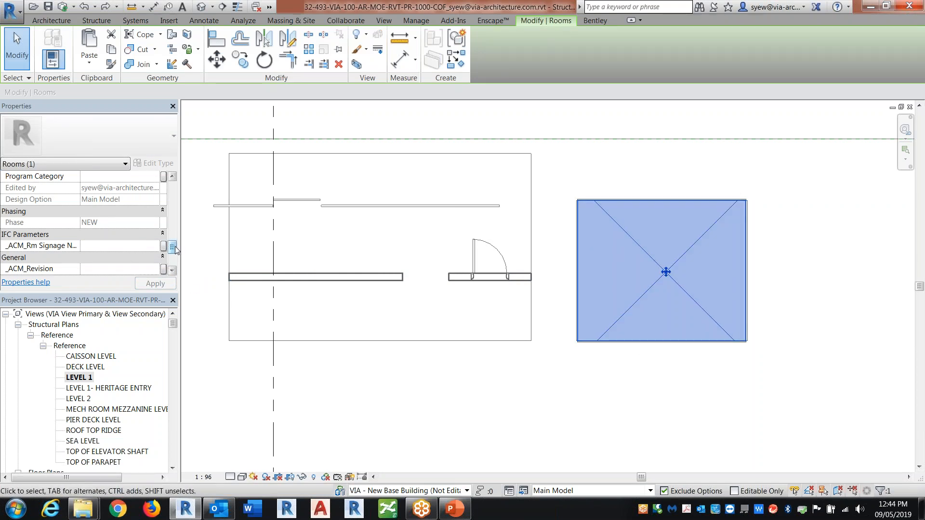
{"action": "left_click", "coordinate": [650, 378]}
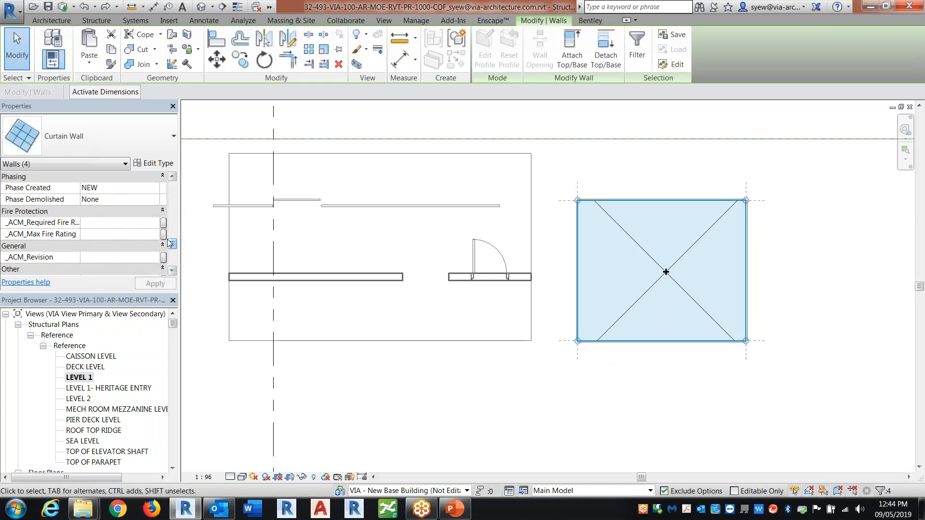
{"action": "left_click_drag", "start_coordinate": [172, 245], "coordinate": [173, 245]}
{"action": "left_click", "coordinate": [156, 189]}
{"action": "left_click", "coordinate": [103, 211]}
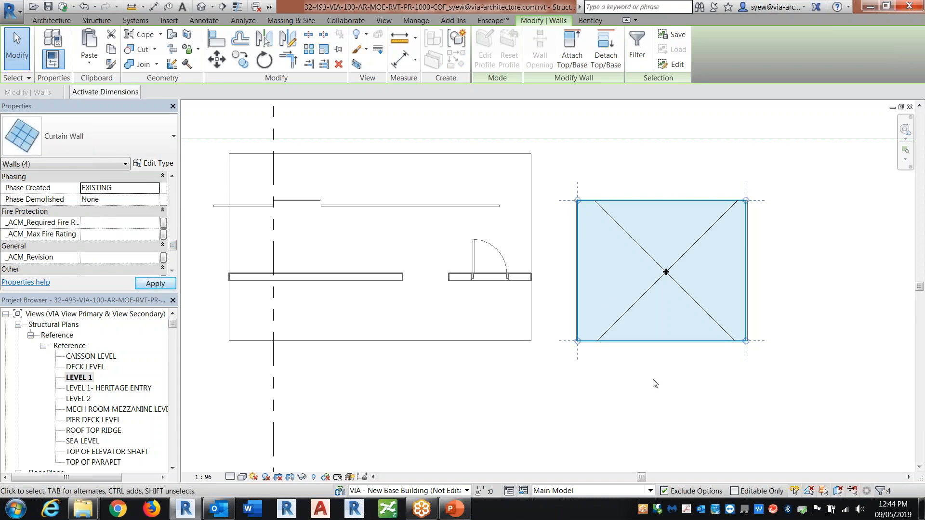
{"action": "left_click", "coordinate": [655, 384]}
Duplicate the LEVEL 1 structural plan and rename the copy LEVEL 1 room only
{"action": "left_click", "coordinate": [677, 286]}
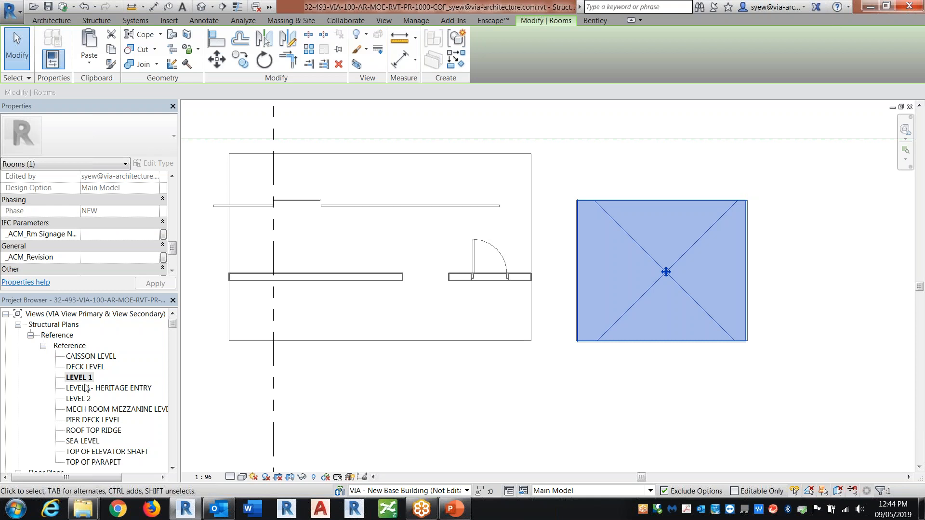
{"action": "left_click", "coordinate": [85, 377]}
{"action": "left_click", "coordinate": [693, 398]}
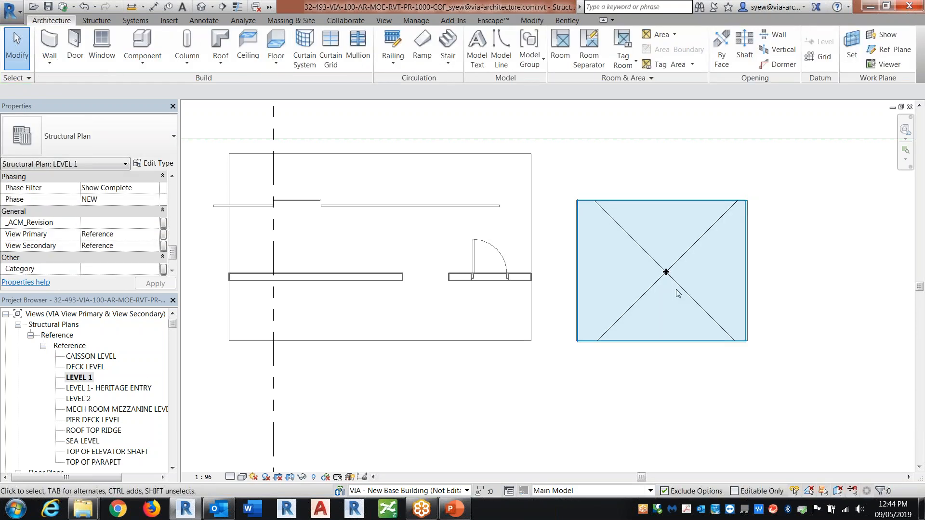
{"action": "right_click", "coordinate": [79, 378]}
{"action": "mouse_move", "coordinate": [144, 243]}
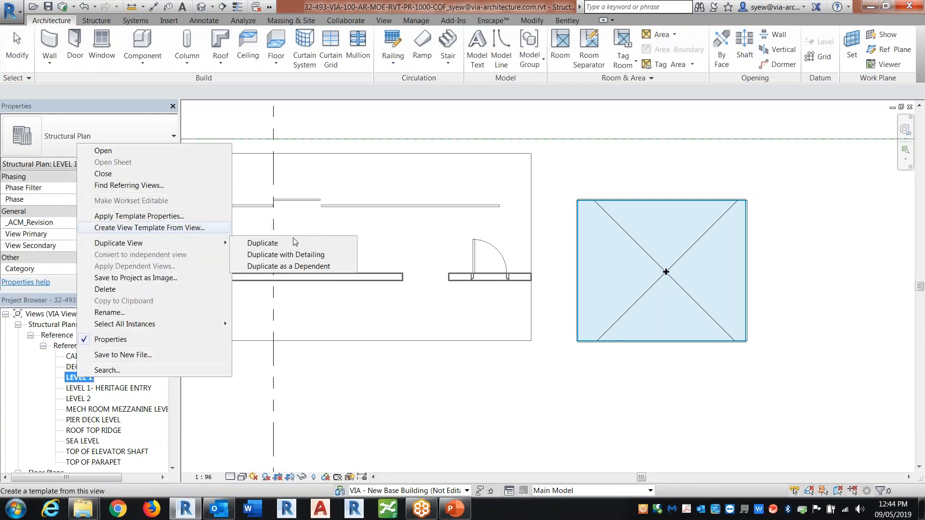
{"action": "left_click", "coordinate": [294, 243]}
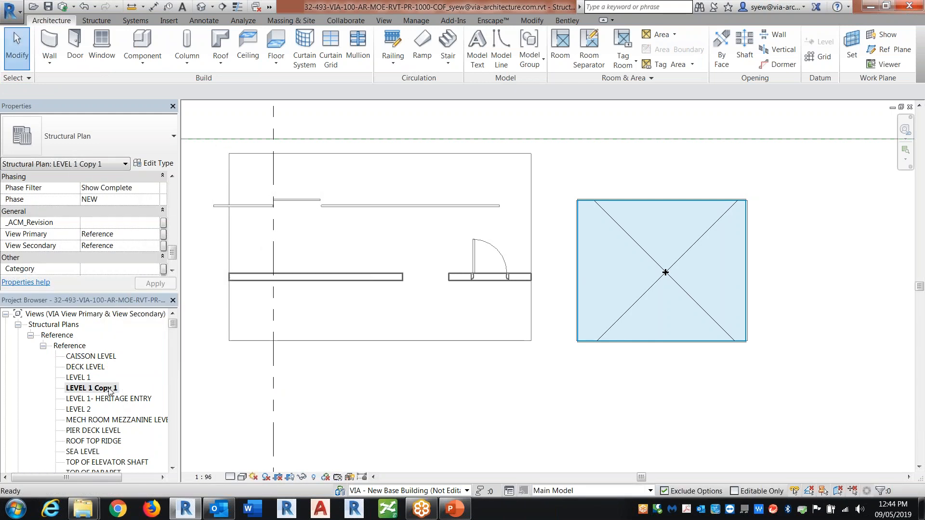
{"action": "right_click", "coordinate": [110, 389]}
{"action": "left_click", "coordinate": [135, 323]}
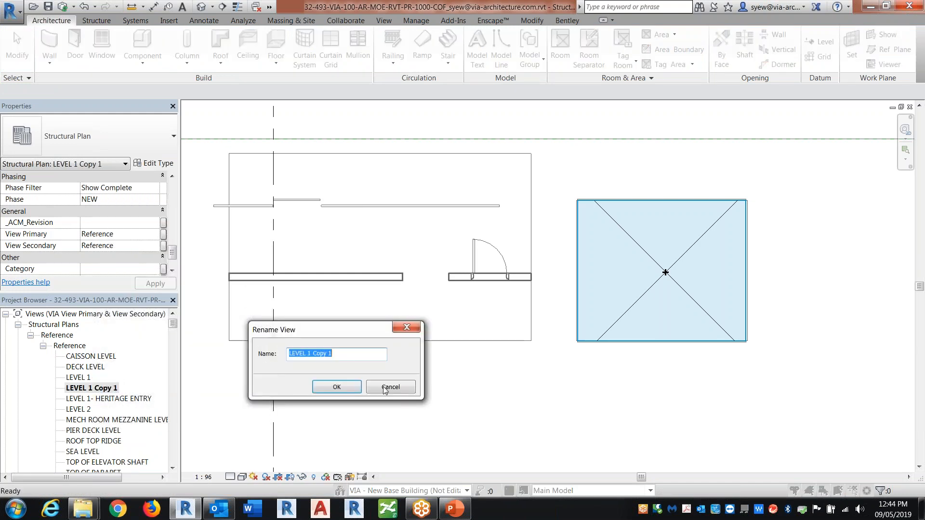
{"action": "left_click_drag", "start_coordinate": [313, 354], "coordinate": [370, 348]}
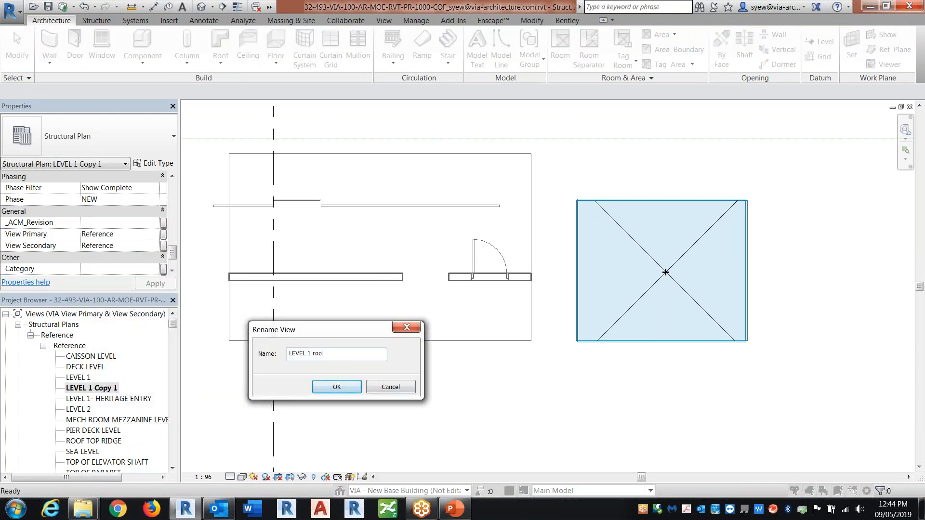
{"action": "type", "text": "room only"}
{"action": "key", "text": "Return"}
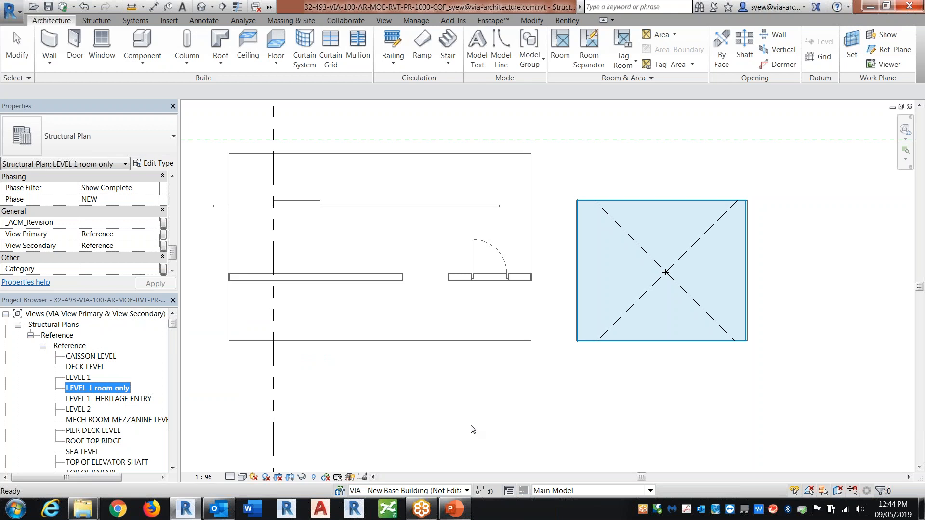
Hide every model category except Rooms in the LEVEL 1 room only view's visibility overrides
{"action": "key", "text": "v"}
{"action": "key", "text": "g"}
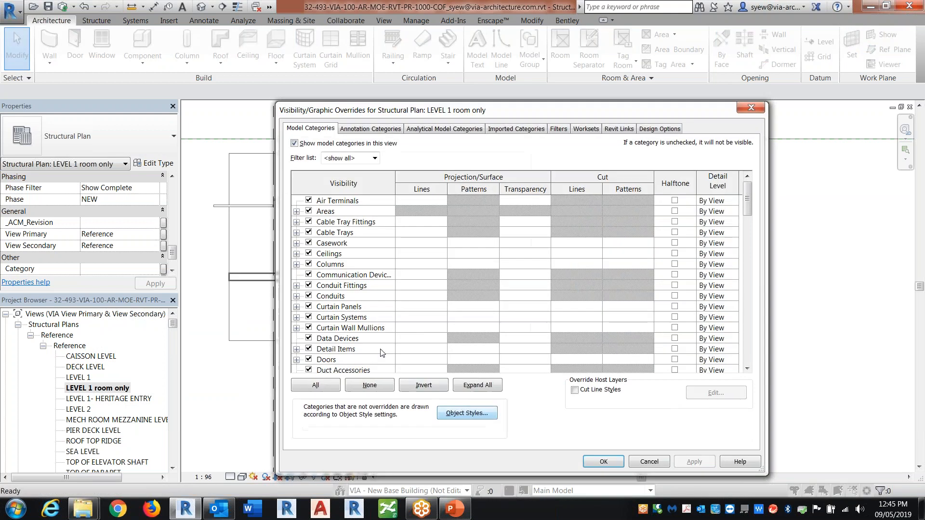
{"action": "left_click", "coordinate": [315, 387]}
{"action": "left_click", "coordinate": [309, 338]}
{"action": "key", "text": "r"}
{"action": "scroll", "coordinate": [360, 349], "scroll_direction": "down", "scroll_amount": 1}
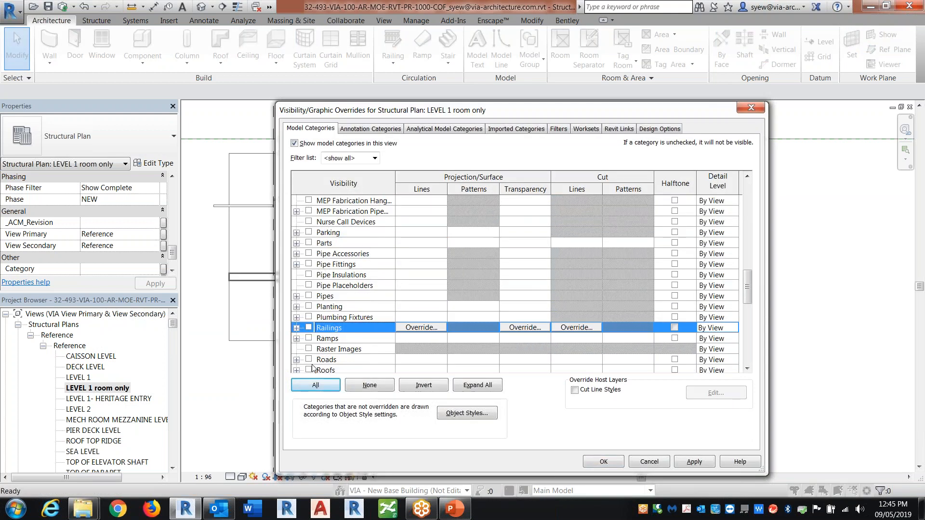
{"action": "scroll", "coordinate": [318, 371], "scroll_direction": "down", "scroll_amount": 1}
{"action": "left_click", "coordinate": [309, 370]}
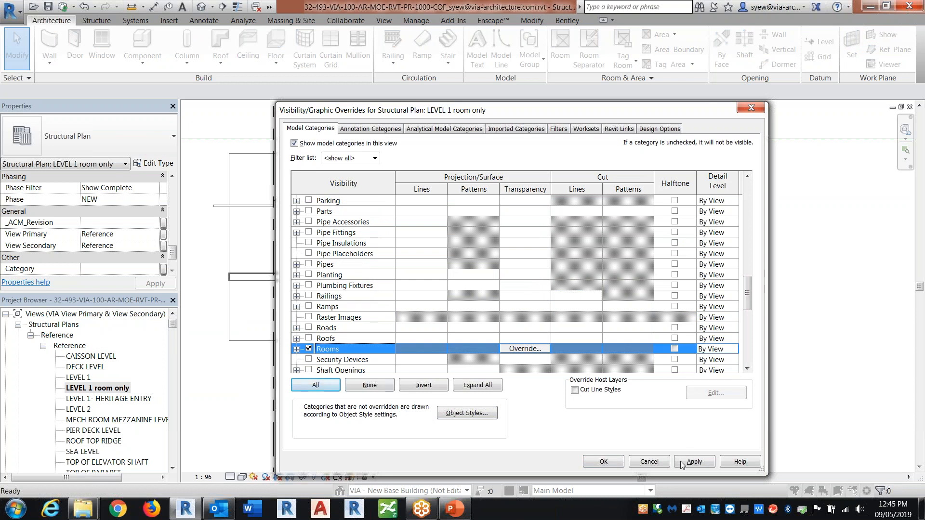
{"action": "left_click", "coordinate": [604, 462]}
Open the LEVEL 1 plan and set its view Phase to EXISTING
{"action": "double_click", "coordinate": [72, 378]}
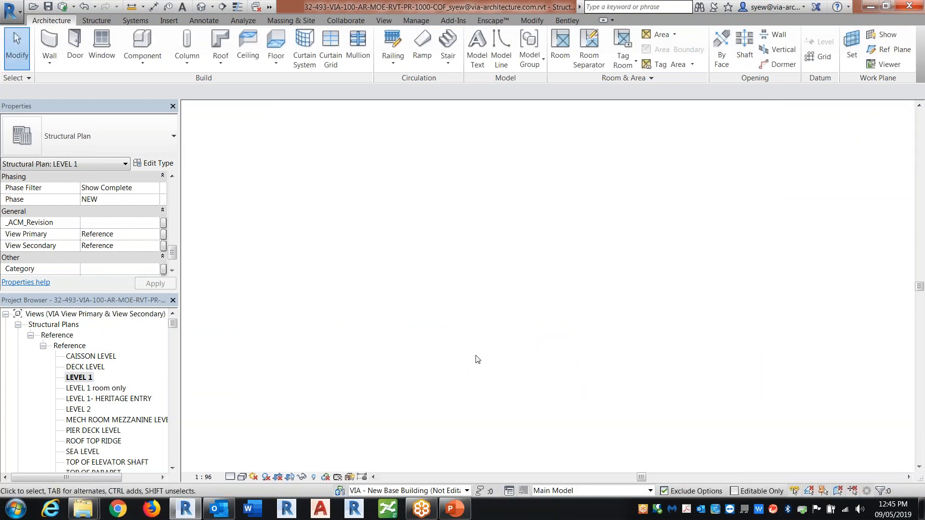
{"action": "left_click", "coordinate": [152, 200]}
{"action": "left_click", "coordinate": [116, 222]}
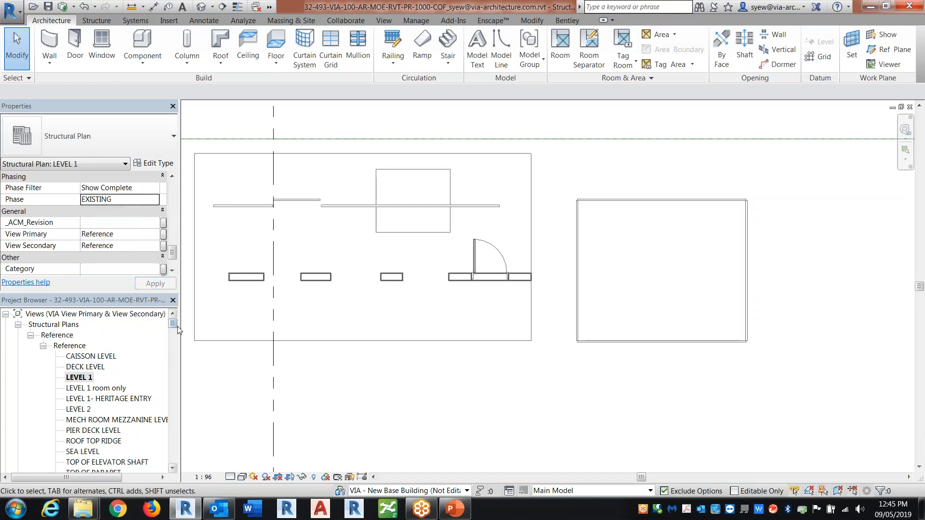
Create a new sheet with the VIA Titleblock Presentation (H) : Tabloid - 11x17 (L) titleblock
{"action": "mouse_move", "coordinate": [173, 324]}
{"action": "left_mouse_down"}
{"action": "mouse_move", "coordinate": [169, 386]}
{"action": "mouse_move", "coordinate": [167, 364]}
{"action": "left_mouse_up"}
{"action": "right_click", "coordinate": [35, 314]}
{"action": "left_click", "coordinate": [71, 323]}
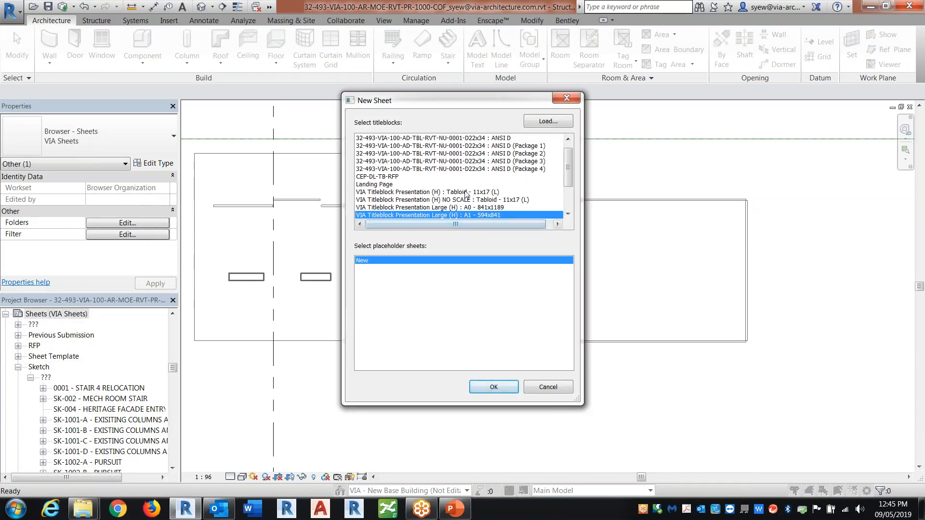
{"action": "left_click", "coordinate": [484, 140]}
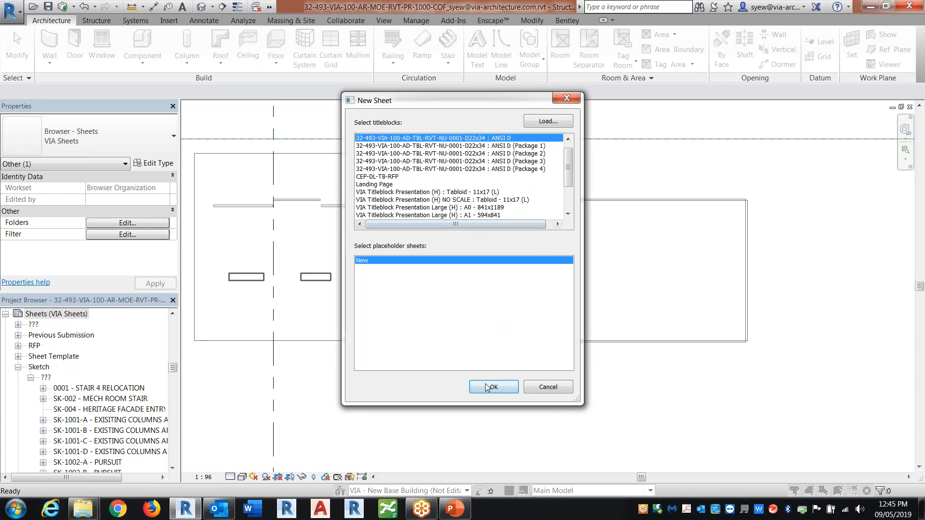
{"action": "scroll", "coordinate": [501, 204], "scroll_direction": "down", "scroll_amount": 1}
{"action": "scroll", "coordinate": [502, 207], "scroll_direction": "down", "scroll_amount": 1}
{"action": "scroll", "coordinate": [481, 205], "scroll_direction": "up", "scroll_amount": 3}
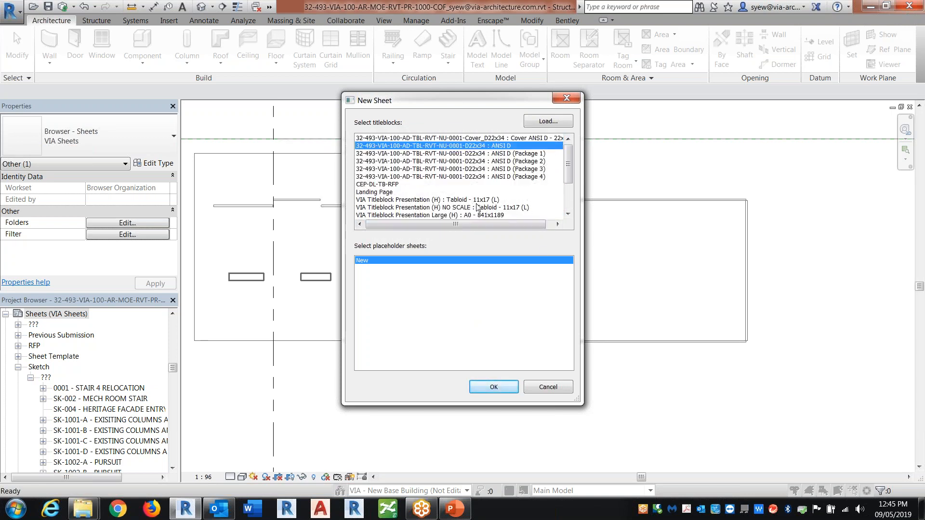
{"action": "left_click", "coordinate": [478, 200]}
{"action": "left_click", "coordinate": [485, 388]}
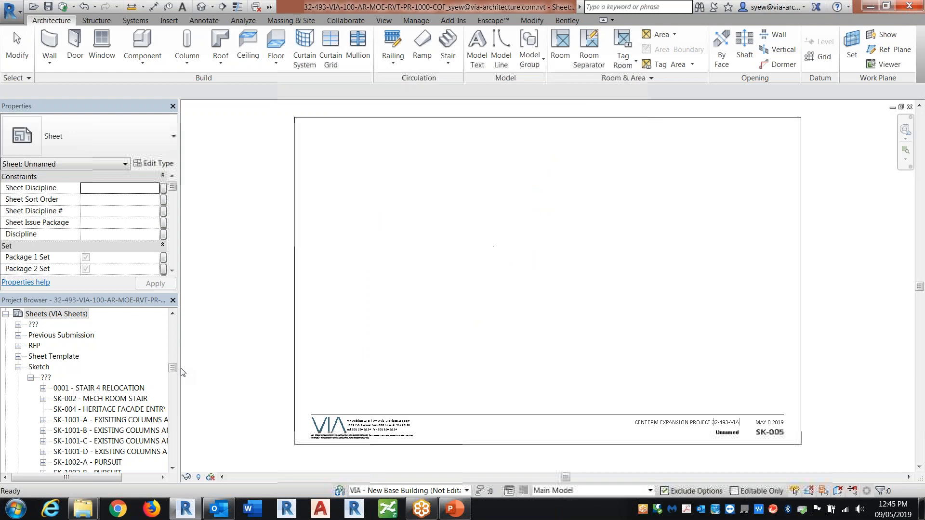
Place the LEVEL 1 structural plan view on the new sheet
{"action": "left_click_drag", "start_coordinate": [173, 366], "coordinate": [173, 337]}
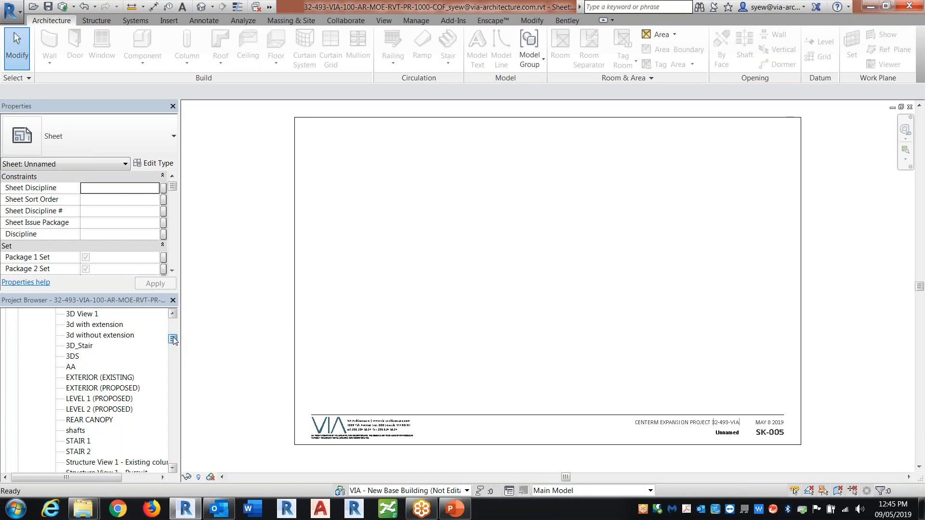
{"action": "left_click_drag", "start_coordinate": [172, 336], "coordinate": [172, 330]}
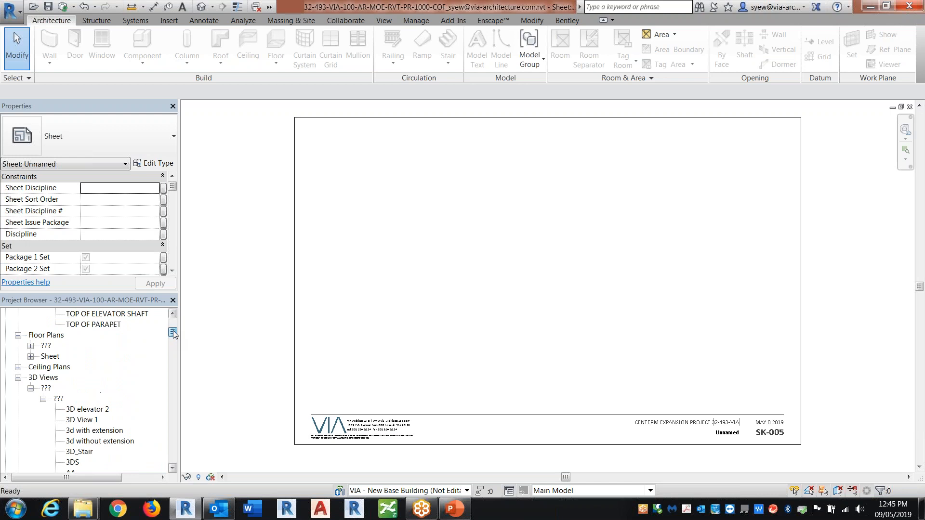
{"action": "scroll", "coordinate": [92, 340], "scroll_direction": "up", "scroll_amount": 3}
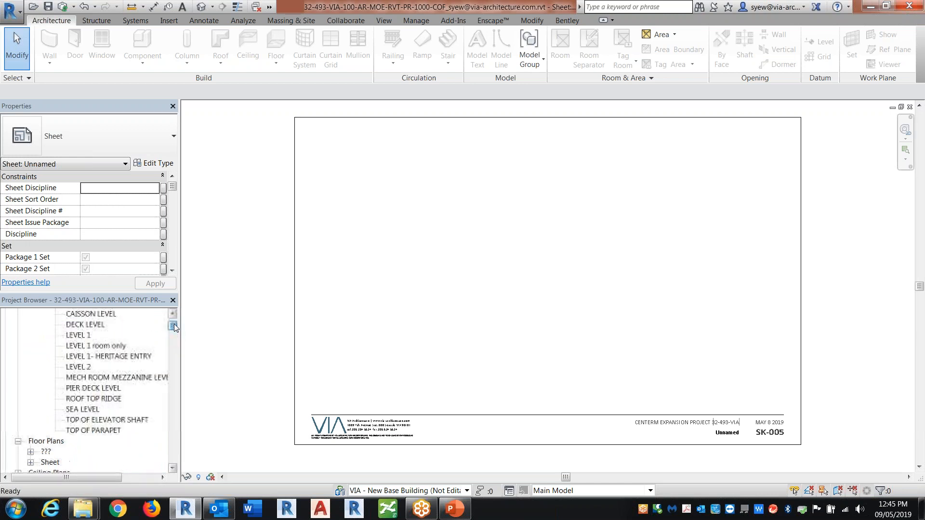
{"action": "left_click", "coordinate": [89, 335]}
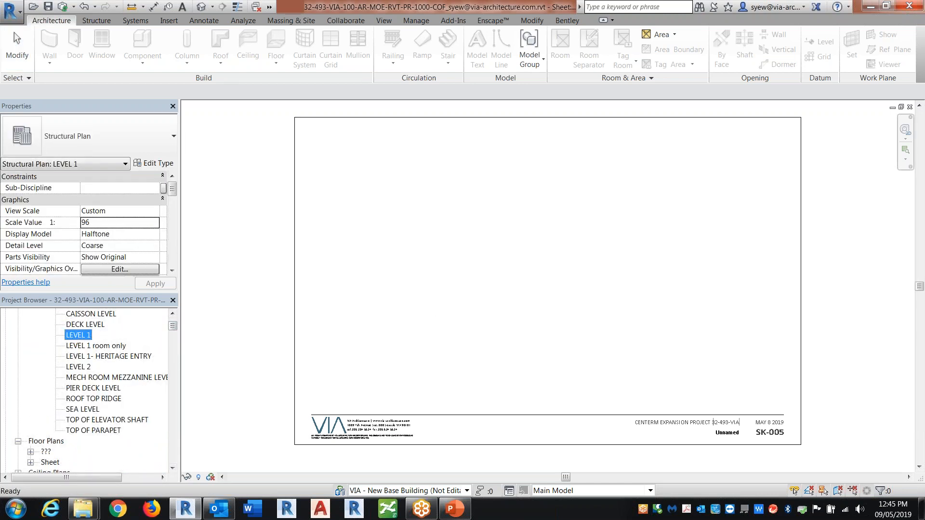
{"action": "left_click_drag", "start_coordinate": [473, 307], "coordinate": [469, 307]}
{"action": "scroll", "coordinate": [484, 296], "scroll_direction": "down", "scroll_amount": 3}
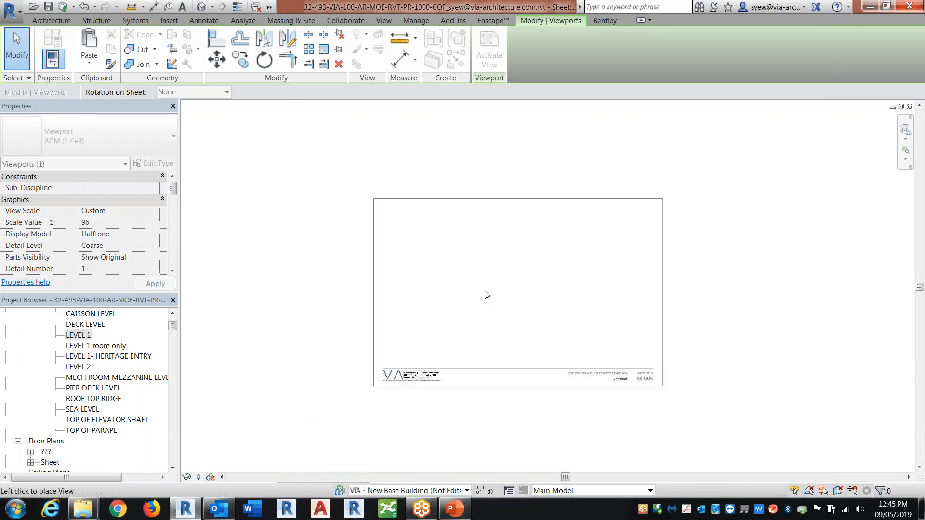
{"action": "scroll", "coordinate": [482, 294], "scroll_direction": "down", "scroll_amount": 3}
{"action": "left_click", "coordinate": [469, 300]}
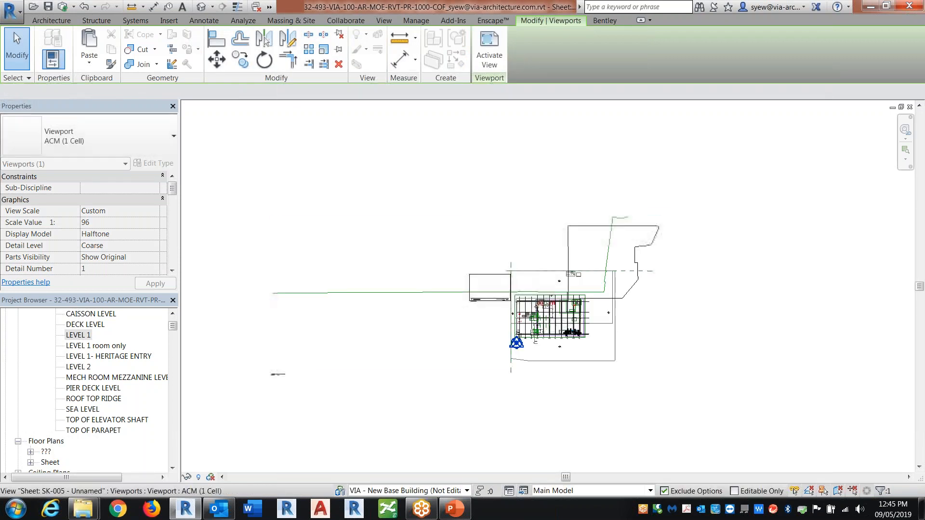
{"action": "scroll", "coordinate": [604, 289], "scroll_direction": "up", "scroll_amount": 2}
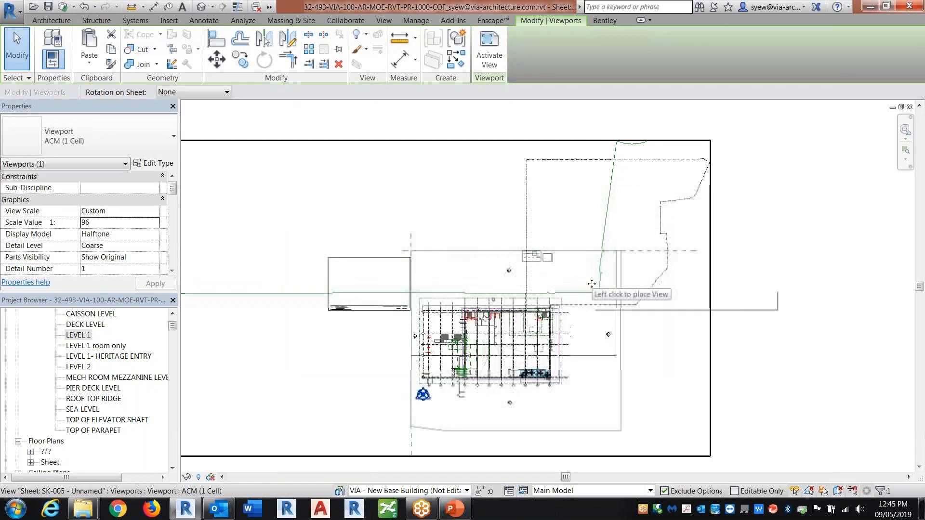
Place the LEVEL 1 room only view on the sheet and move it so its rooms align over the LEVEL 1 plan
{"action": "left_click", "coordinate": [111, 346]}
{"action": "left_click_drag", "start_coordinate": [552, 293], "coordinate": [553, 288]}
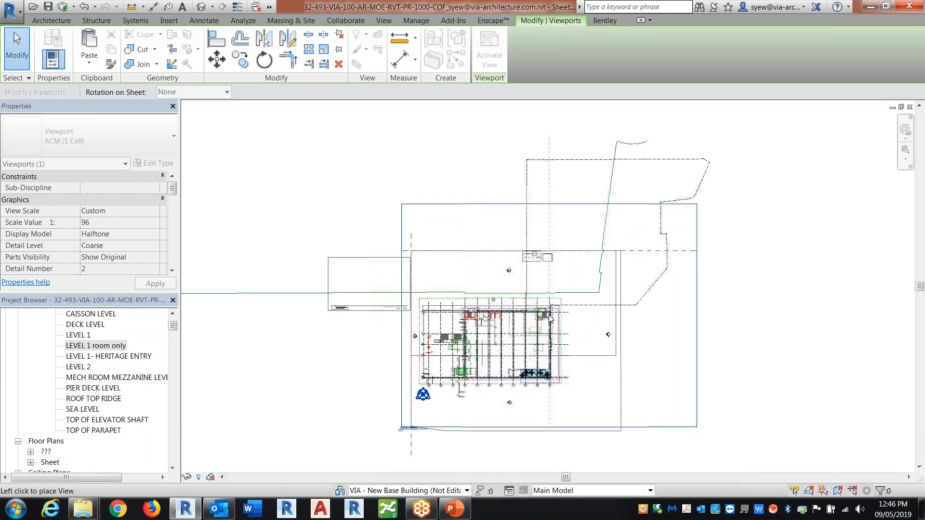
{"action": "left_click", "coordinate": [550, 316]}
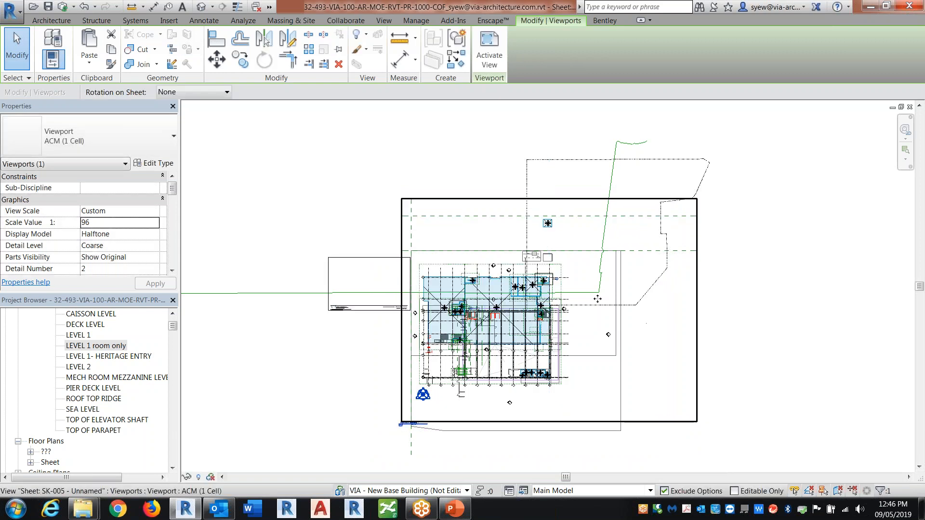
{"action": "left_click_drag", "start_coordinate": [547, 295], "coordinate": [548, 332]}
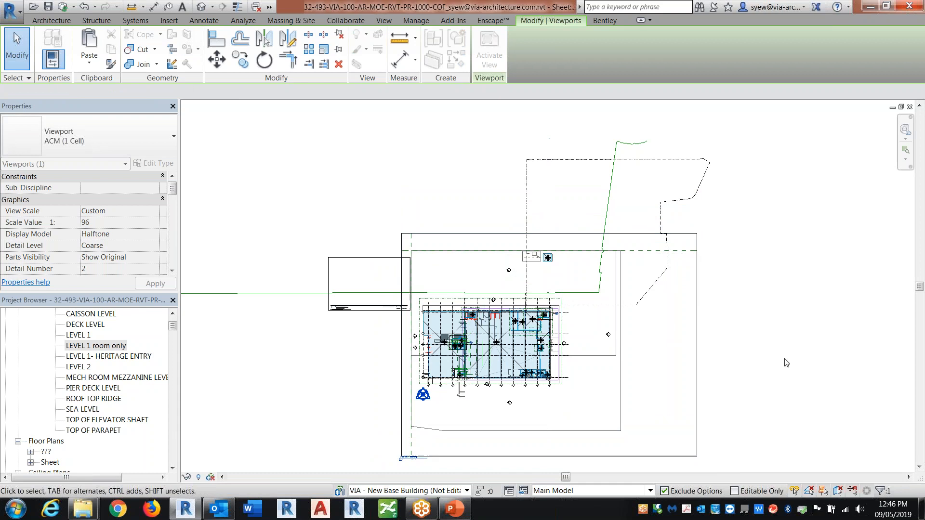
{"action": "left_click", "coordinate": [659, 357]}
{"action": "scroll", "coordinate": [554, 330], "scroll_direction": "up", "scroll_amount": 2}
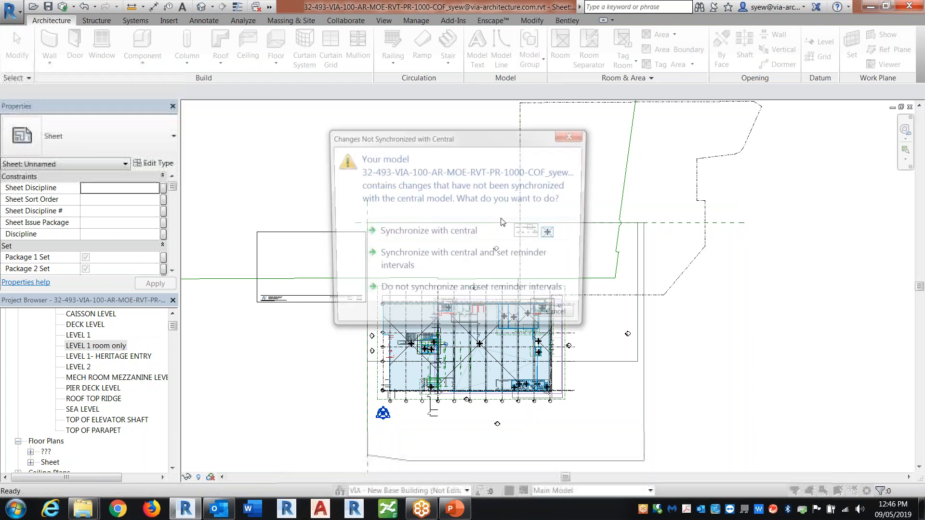
{"action": "left_click", "coordinate": [574, 322]}
In the 3D view, make the linked model 32-493-VIA-100-AR-MOS-RVT-PR-0000-EXISTING WING.rvt visible
{"action": "scroll", "coordinate": [582, 321], "scroll_direction": "down", "scroll_amount": 4}
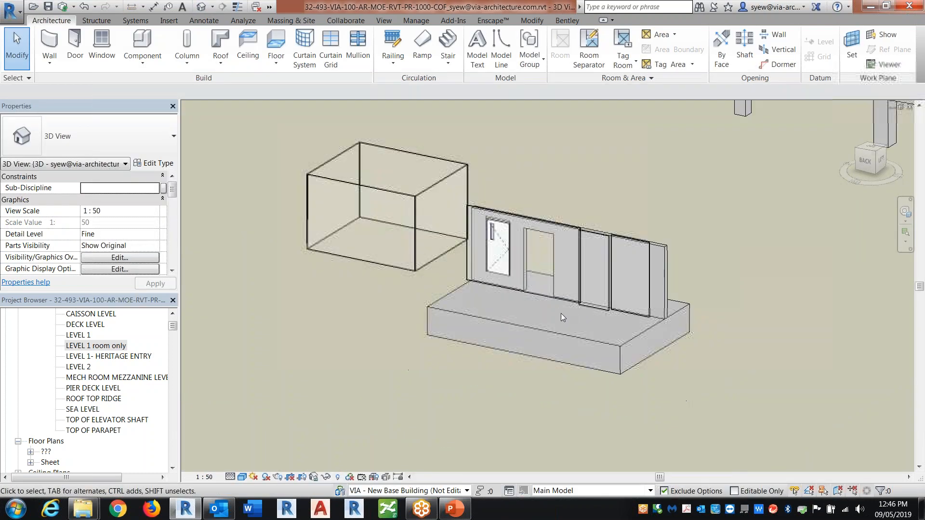
{"action": "scroll", "coordinate": [544, 317], "scroll_direction": "down", "scroll_amount": 6}
{"action": "middle_click_drag", "start_coordinate": [557, 388], "coordinate": [634, 386], "text": "shift"}
{"action": "scroll", "coordinate": [597, 347], "scroll_direction": "up", "scroll_amount": 5}
{"action": "key", "text": "v"}
{"action": "key", "text": "g"}
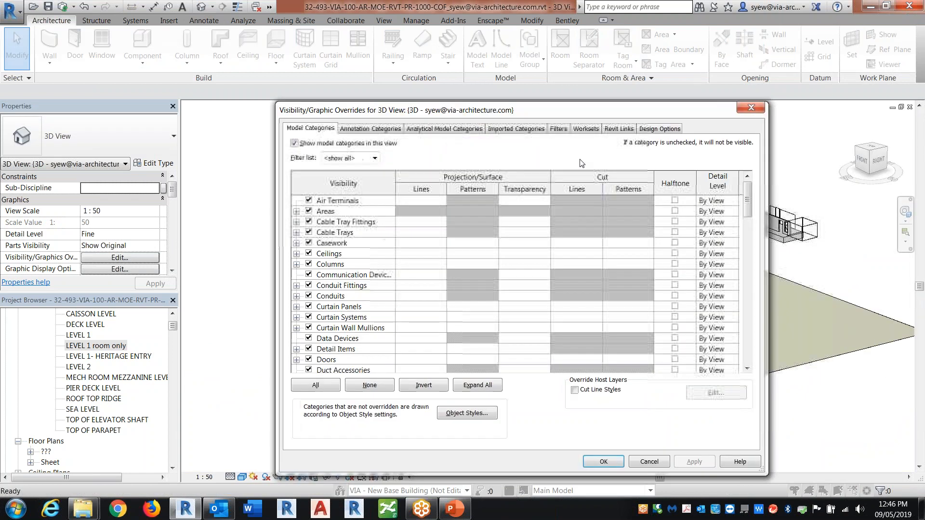
{"action": "left_click", "coordinate": [619, 129]}
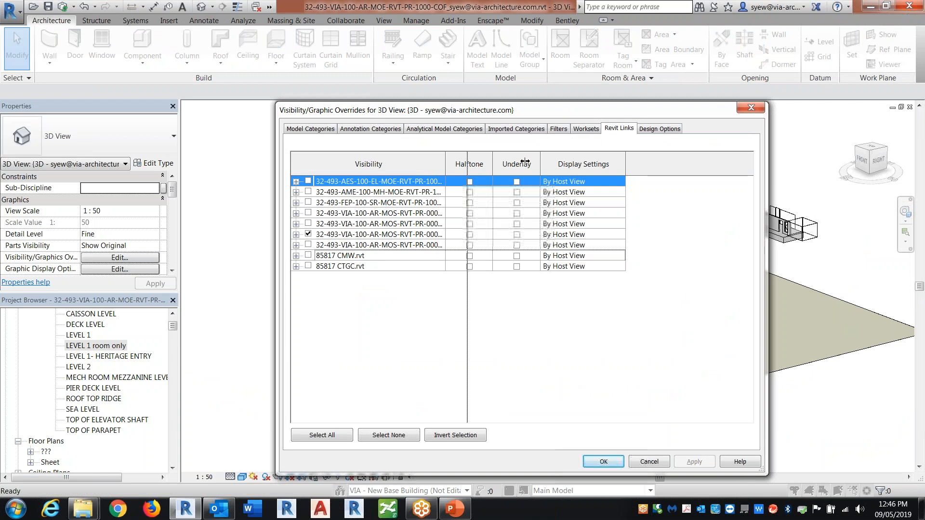
{"action": "left_click_drag", "start_coordinate": [525, 162], "coordinate": [533, 162]}
{"action": "left_click", "coordinate": [307, 223]}
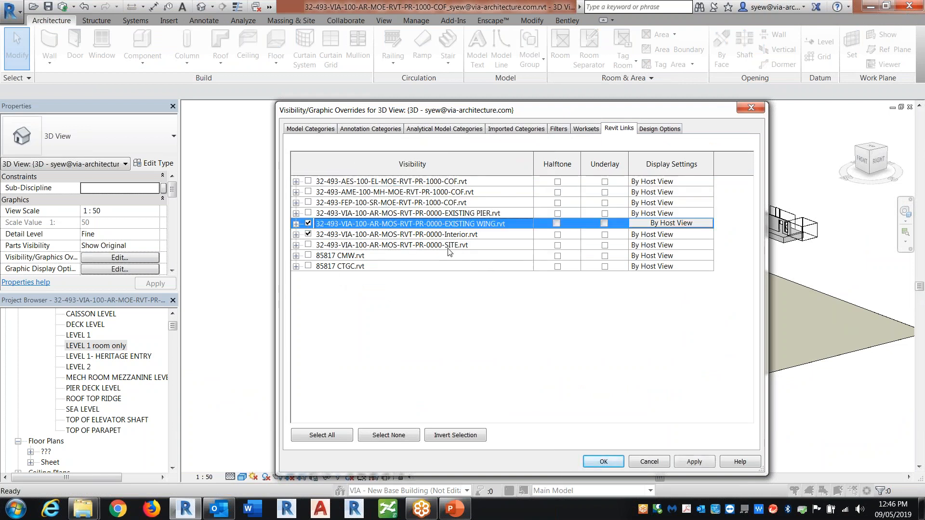
{"action": "left_click", "coordinate": [600, 460]}
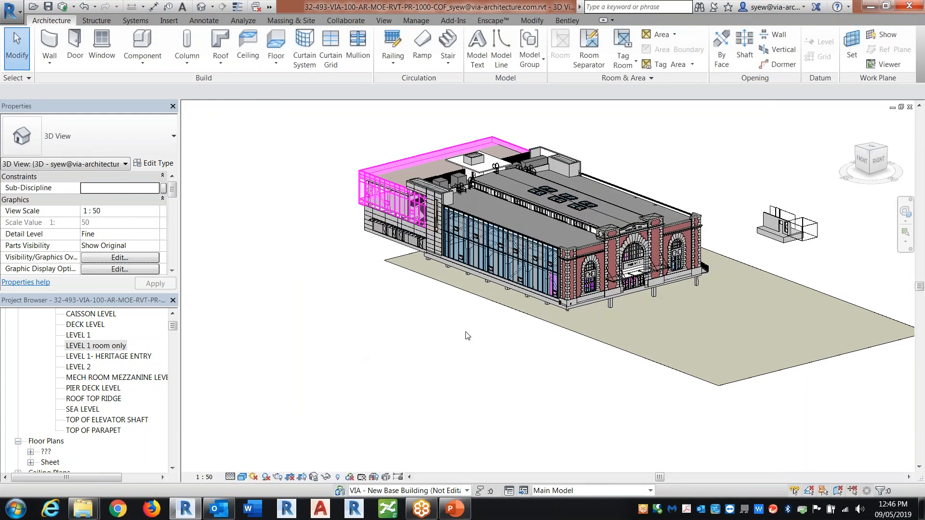
Set the 3D view's Phase to DEMO and its Phase Filter to Show Previous + Demo
{"action": "scroll", "coordinate": [164, 198], "scroll_direction": "down", "scroll_amount": 6}
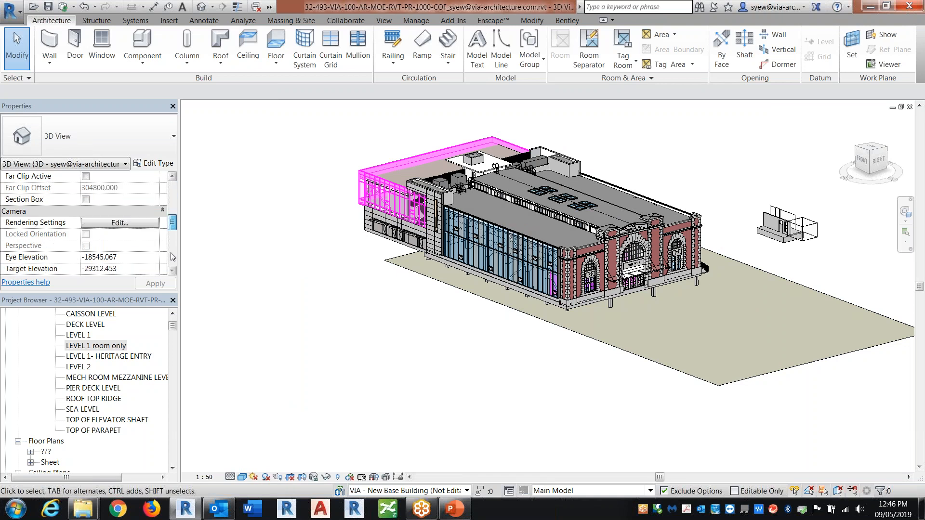
{"action": "scroll", "coordinate": [163, 217], "scroll_direction": "up", "scroll_amount": 2}
{"action": "left_click", "coordinate": [160, 223]}
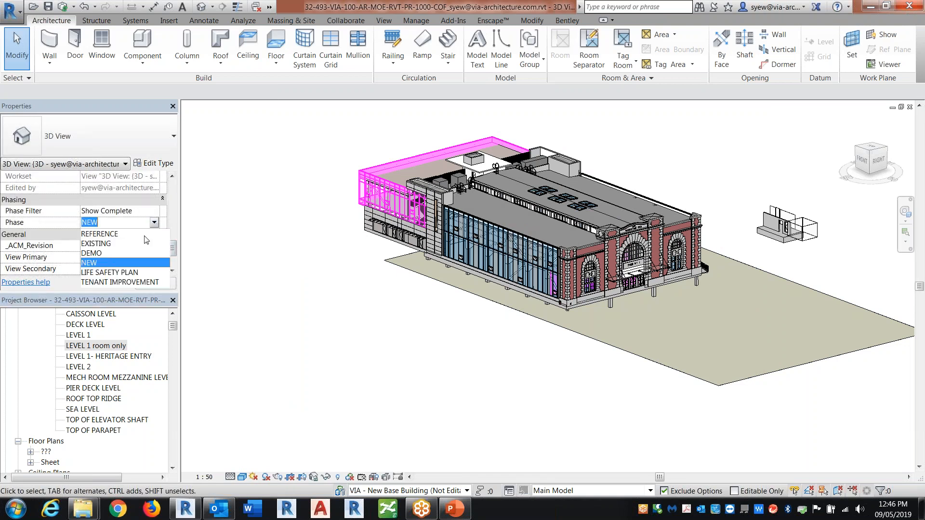
{"action": "left_click", "coordinate": [115, 255]}
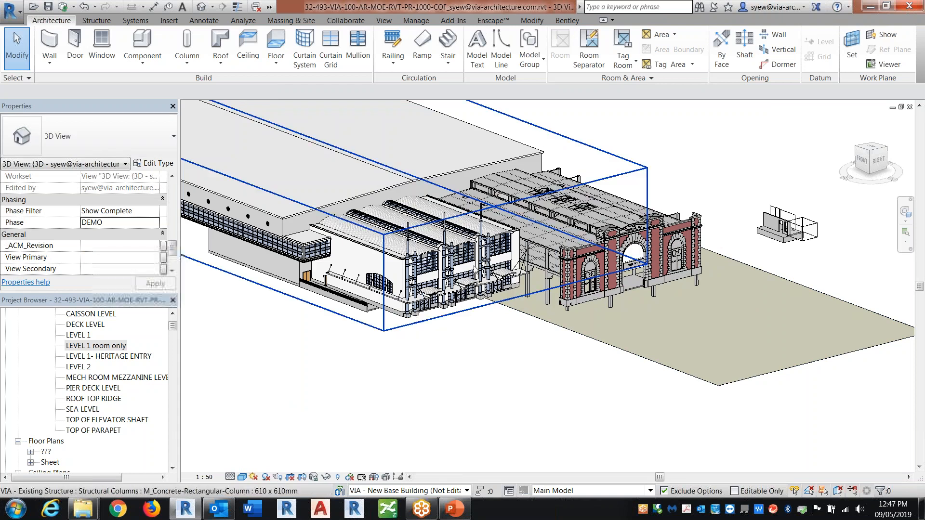
{"action": "left_click", "coordinate": [155, 212]}
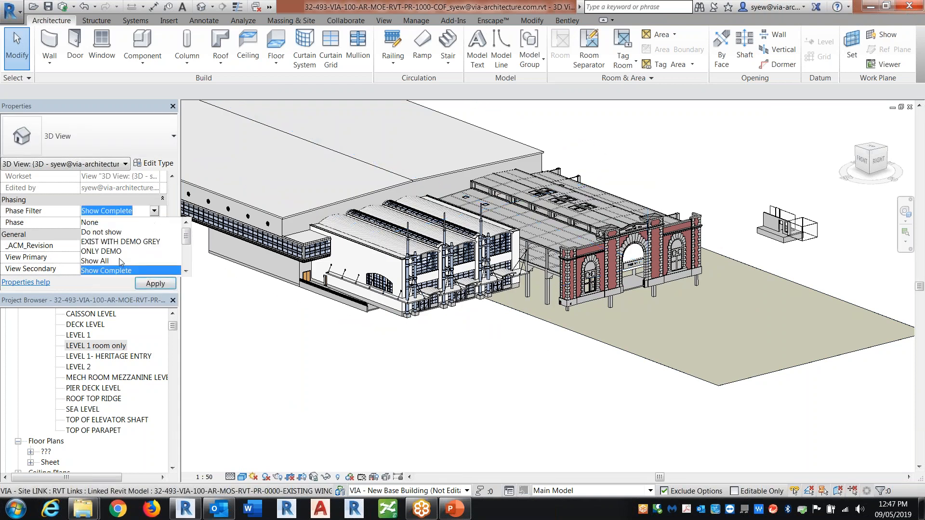
{"action": "scroll", "coordinate": [120, 255], "scroll_direction": "down", "scroll_amount": 2}
{"action": "left_click", "coordinate": [134, 261]}
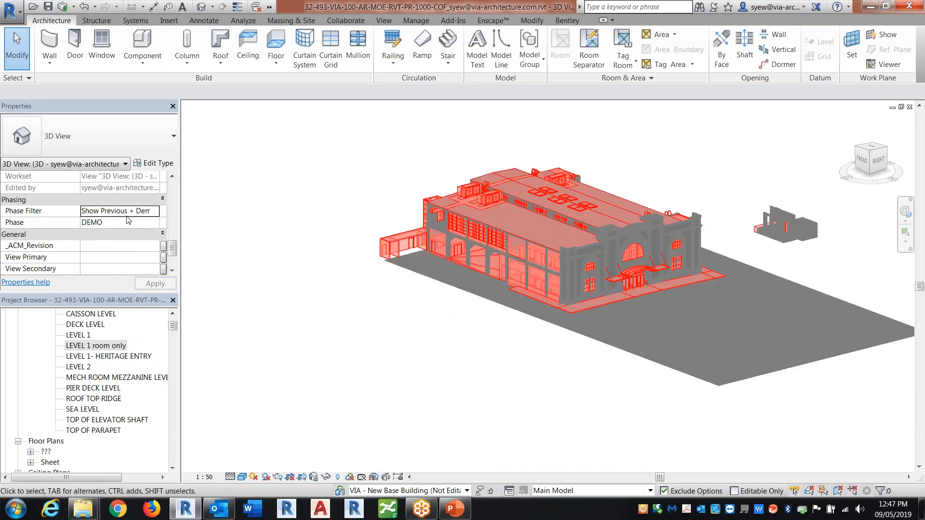
{"action": "left_click", "coordinate": [157, 215]}
{"action": "left_click", "coordinate": [157, 216]}
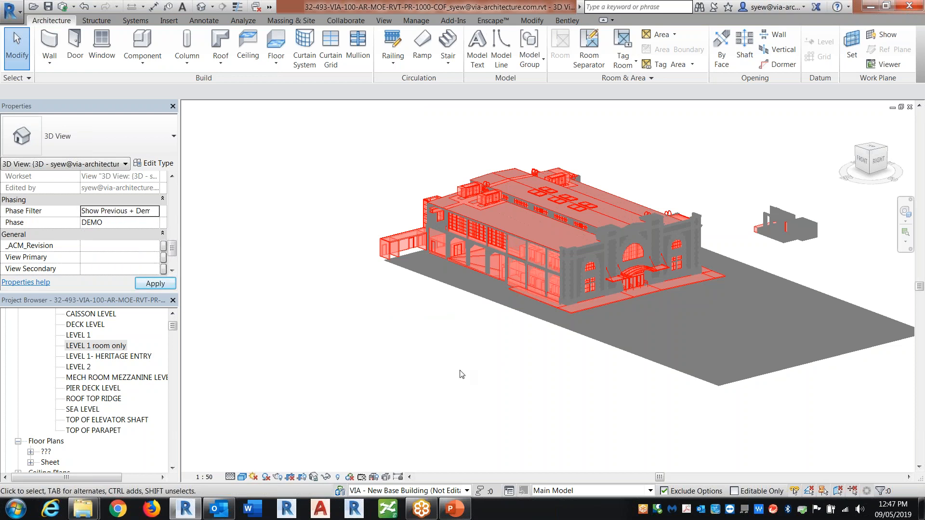
Set the 3D view's Phase to EXISTING and Phase Filter to Show Complete, and select the upper concrete wall beside the existing wing
{"action": "left_click", "coordinate": [159, 224]}
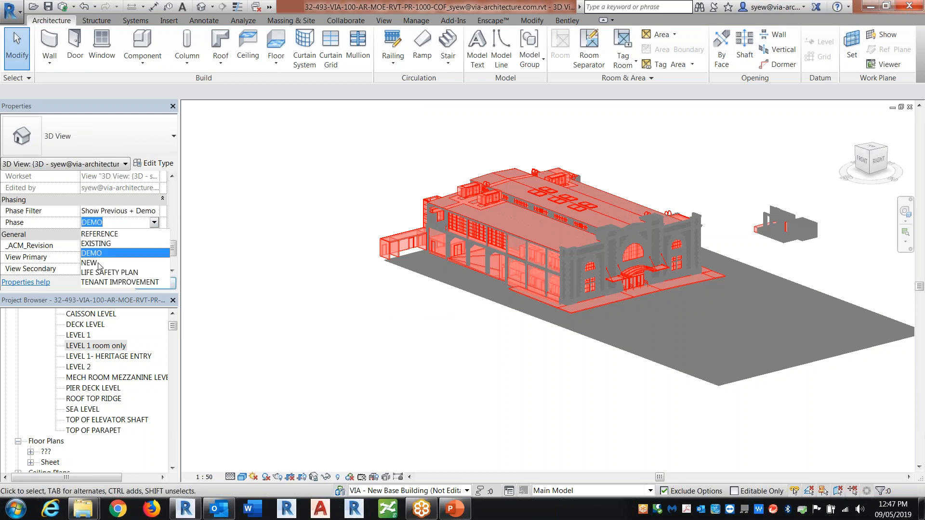
{"action": "left_click", "coordinate": [98, 244]}
{"action": "left_click", "coordinate": [157, 211]}
{"action": "scroll", "coordinate": [149, 226], "scroll_direction": "up", "scroll_amount": 1}
{"action": "left_click", "coordinate": [118, 258]}
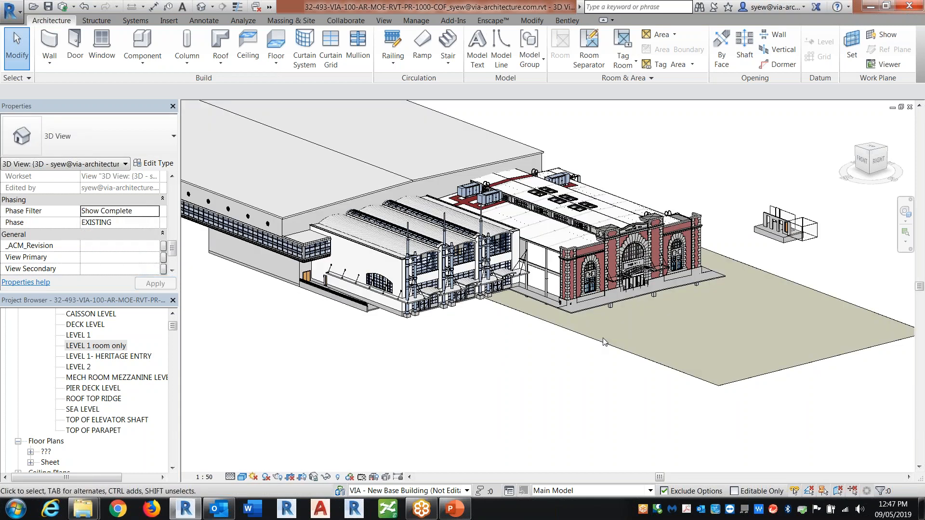
{"action": "scroll", "coordinate": [544, 255], "scroll_direction": "up", "scroll_amount": 6}
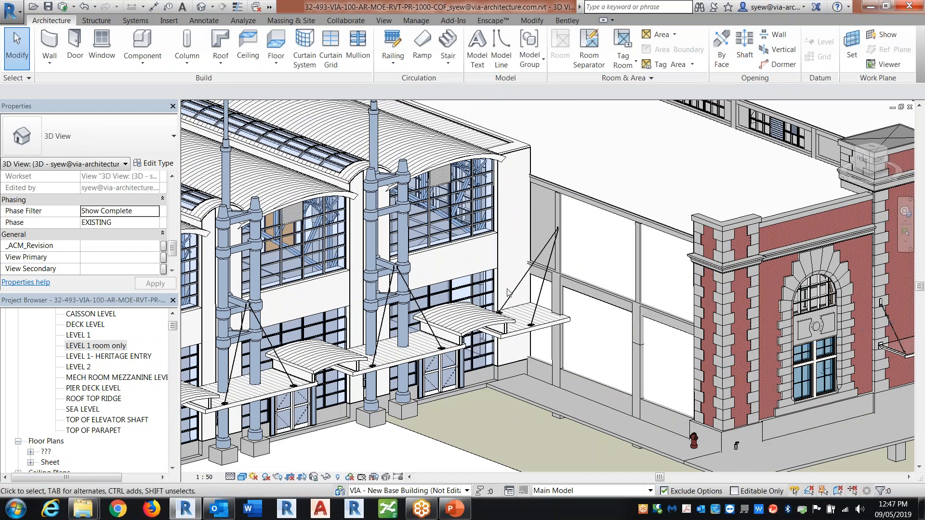
{"action": "left_click", "coordinate": [546, 201]}
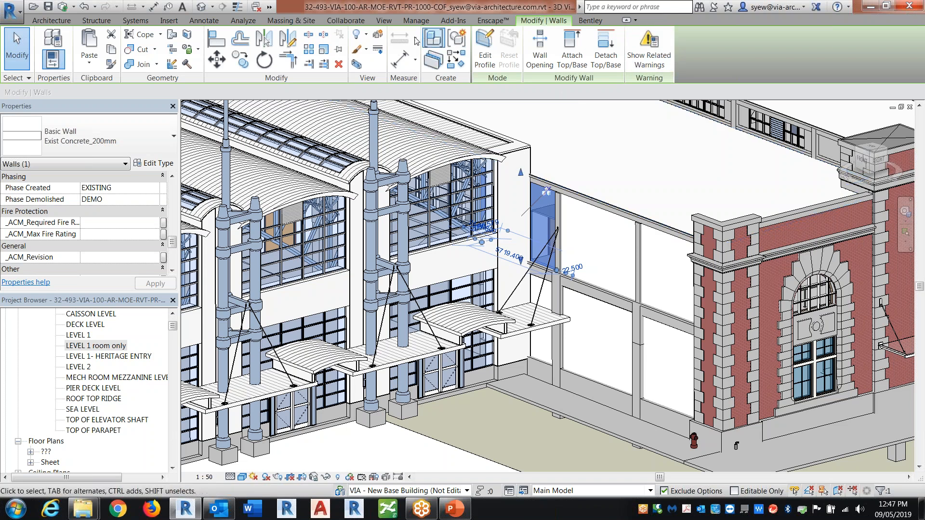
Create a Rooms schedule of building components for the NEW phase, named 0- Room
{"action": "left_click", "coordinate": [384, 20]}
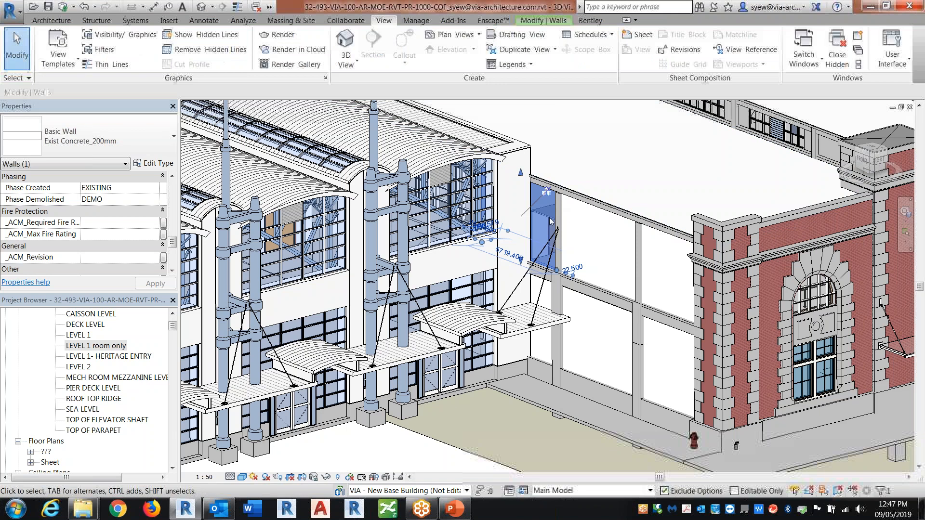
{"action": "left_click", "coordinate": [585, 39]}
{"action": "left_click", "coordinate": [591, 53]}
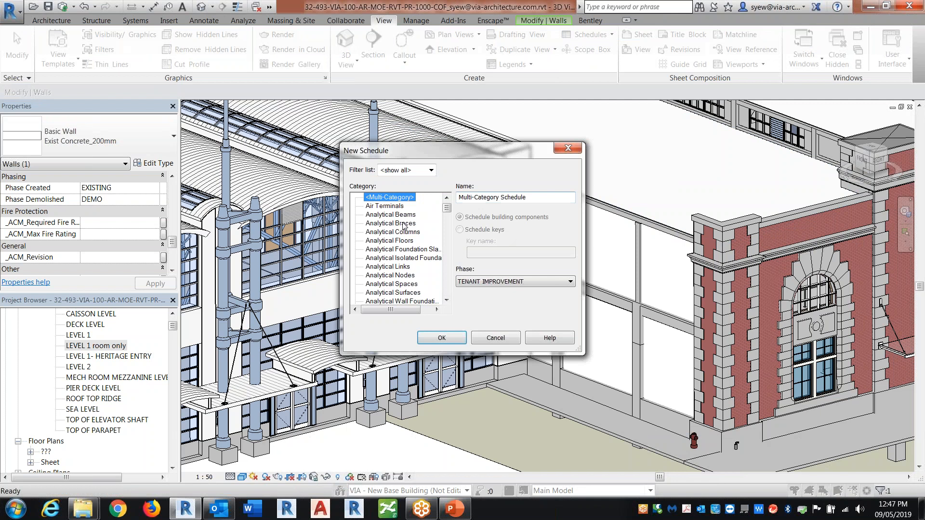
{"action": "left_click", "coordinate": [396, 224]}
{"action": "key", "text": "r"}
{"action": "scroll", "coordinate": [415, 259], "scroll_direction": "down", "scroll_amount": 1}
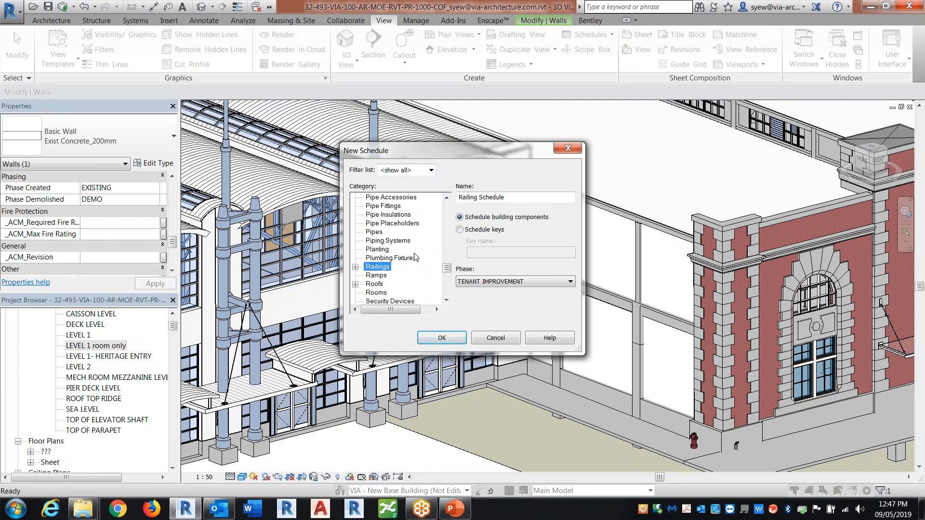
{"action": "left_click", "coordinate": [376, 293]}
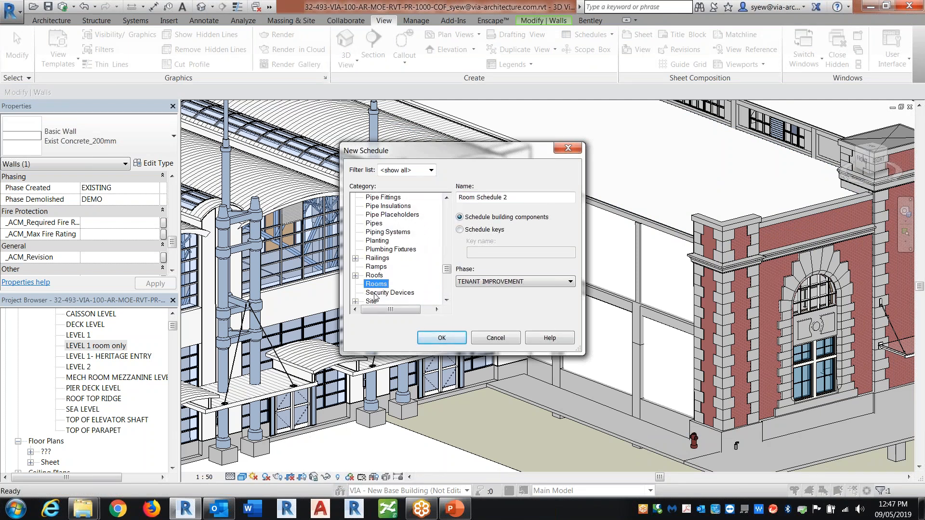
{"action": "left_click", "coordinate": [471, 283]}
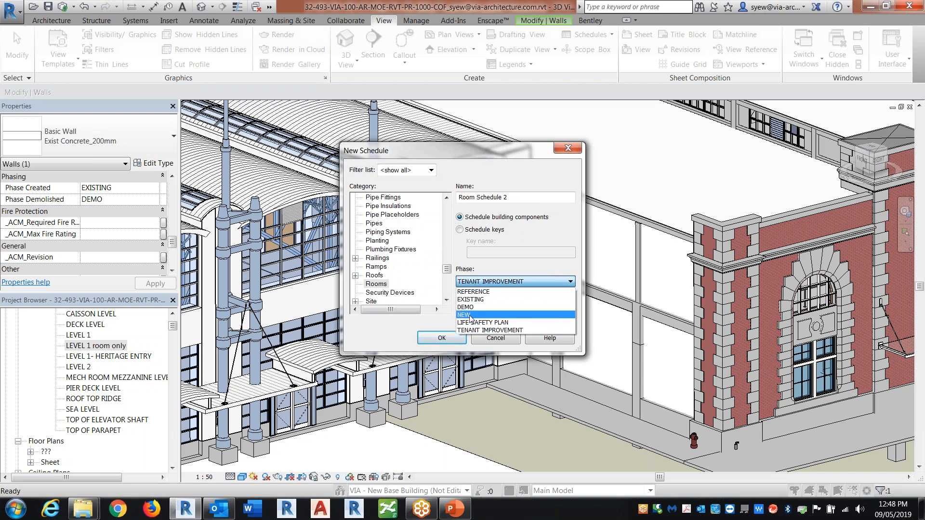
{"action": "left_click", "coordinate": [469, 315]}
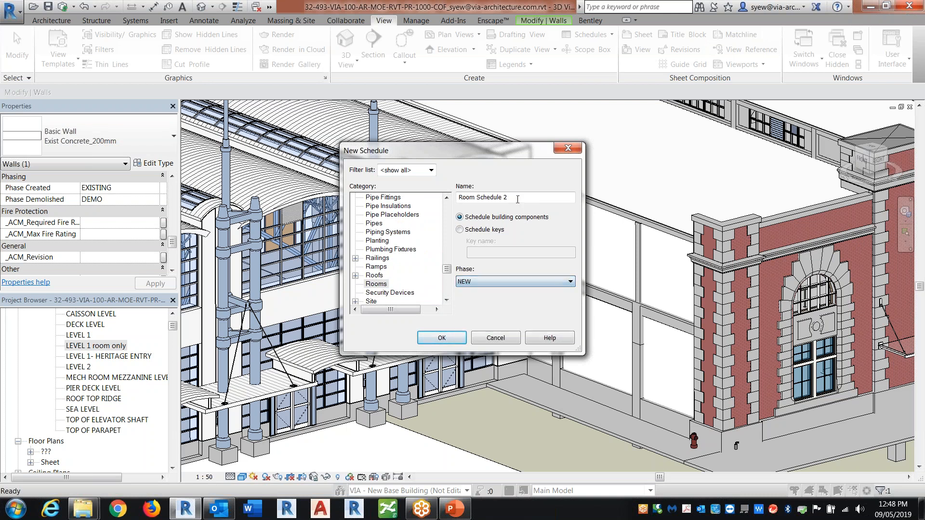
{"action": "type", "text": "0- "}
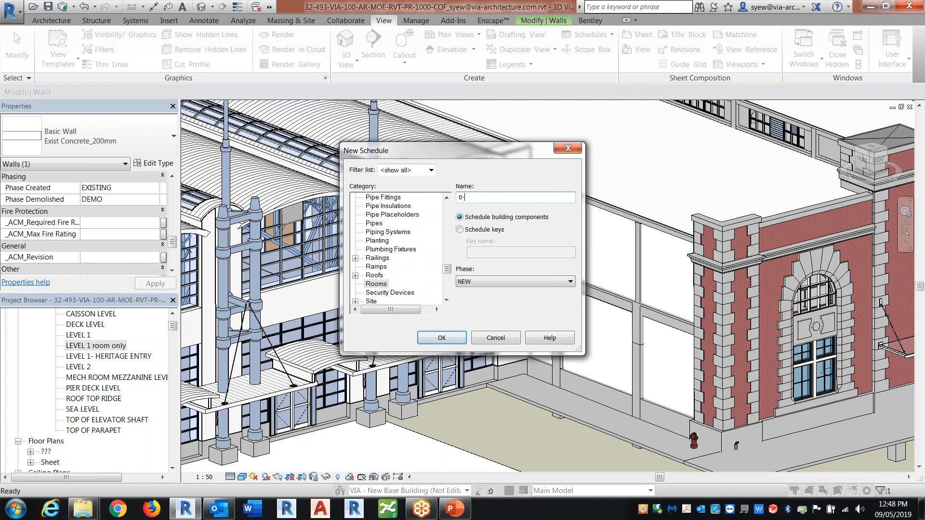
{"action": "type", "text": "Room"}
{"action": "key", "text": "Return"}
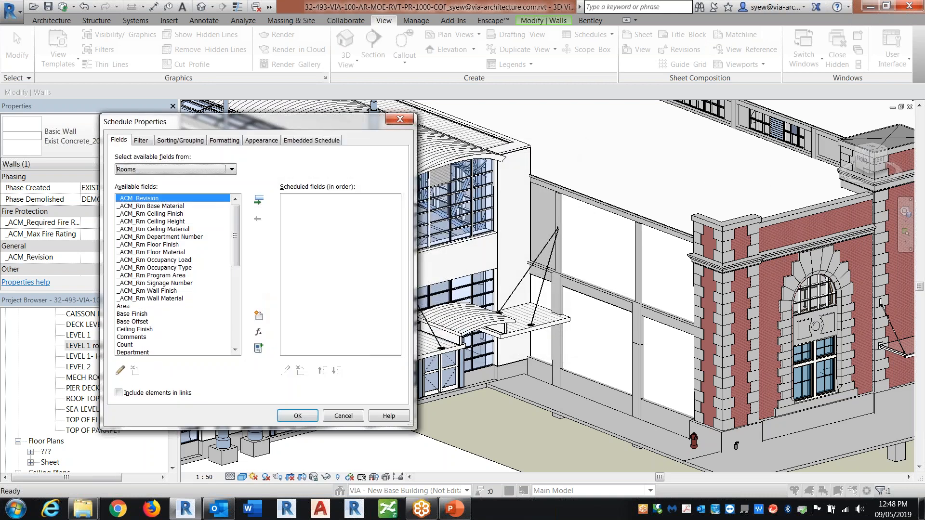
Add the Level and Name fields to the 0- Room schedule
{"action": "scroll", "coordinate": [236, 248], "scroll_direction": "down", "scroll_amount": 3}
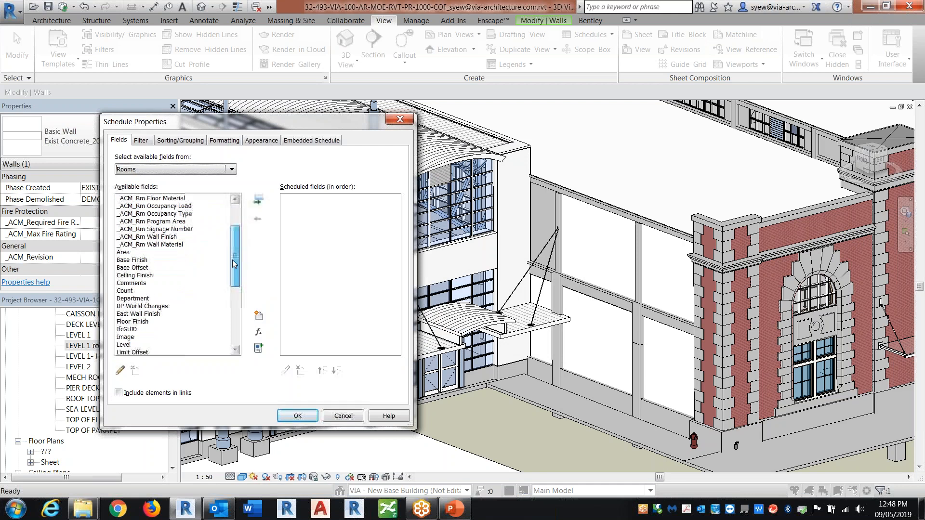
{"action": "left_click", "coordinate": [124, 344]}
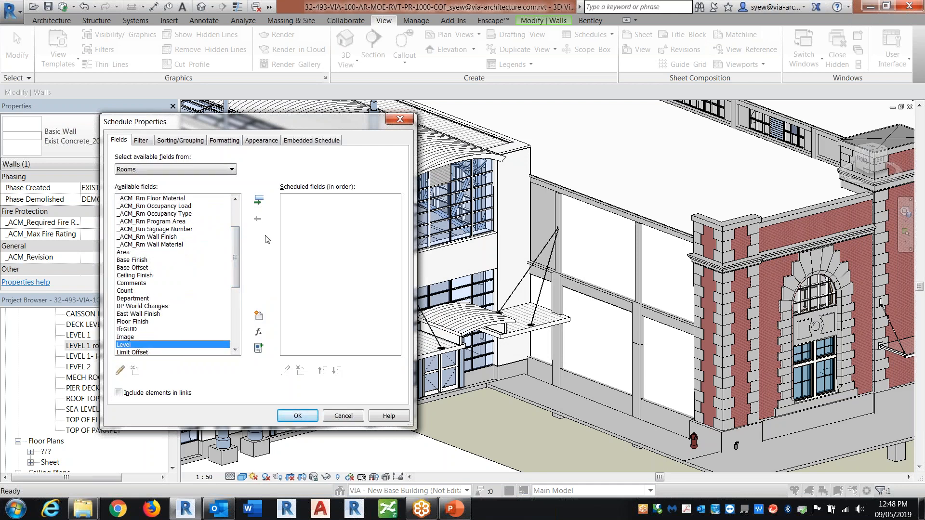
{"action": "left_click", "coordinate": [259, 200]}
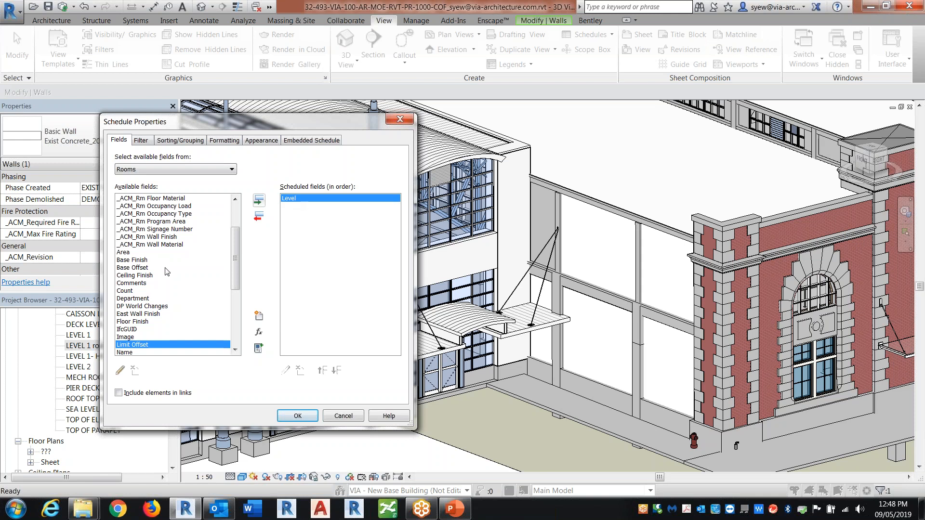
{"action": "left_click", "coordinate": [124, 308]}
{"action": "key", "text": "n"}
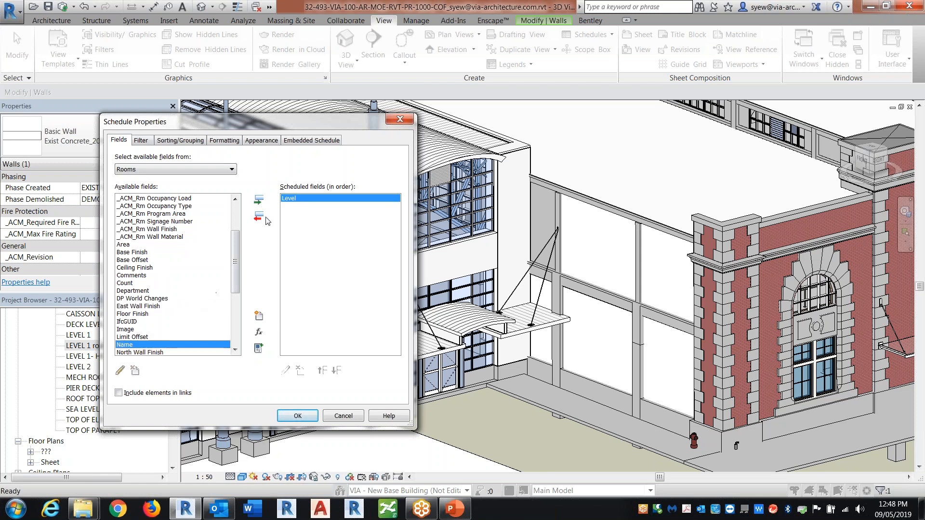
{"action": "left_click", "coordinate": [259, 200]}
Sort the room schedule by Level in ascending order with a header for each level, and create the schedule
{"action": "left_click", "coordinate": [179, 141]}
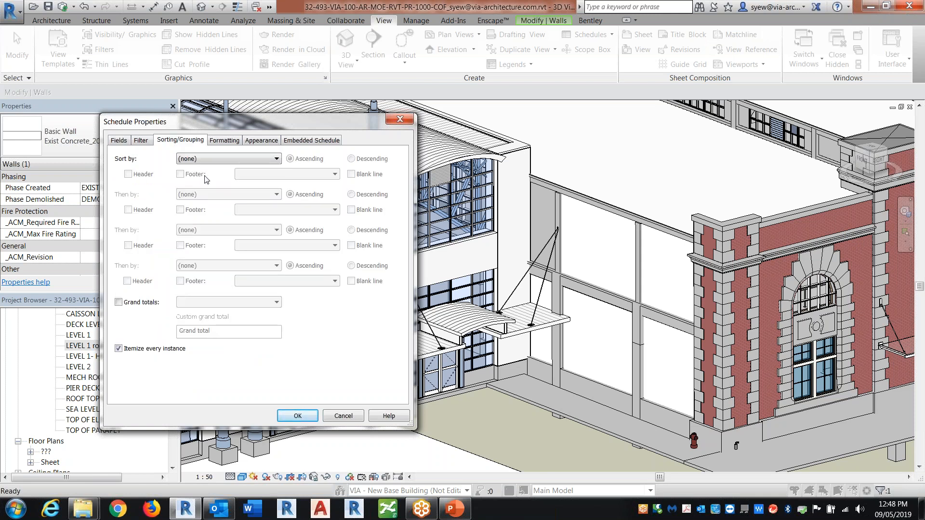
{"action": "left_click", "coordinate": [206, 159]}
{"action": "left_click", "coordinate": [200, 177]}
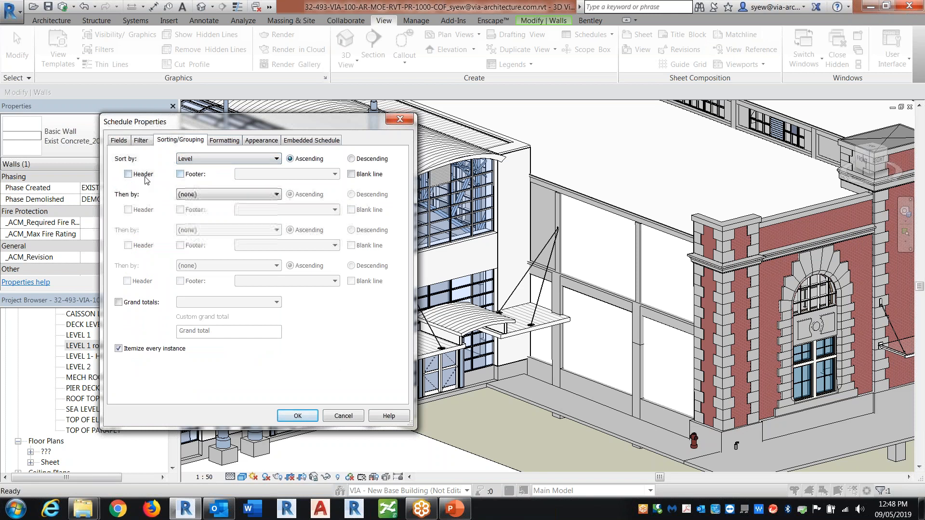
{"action": "left_click", "coordinate": [128, 174]}
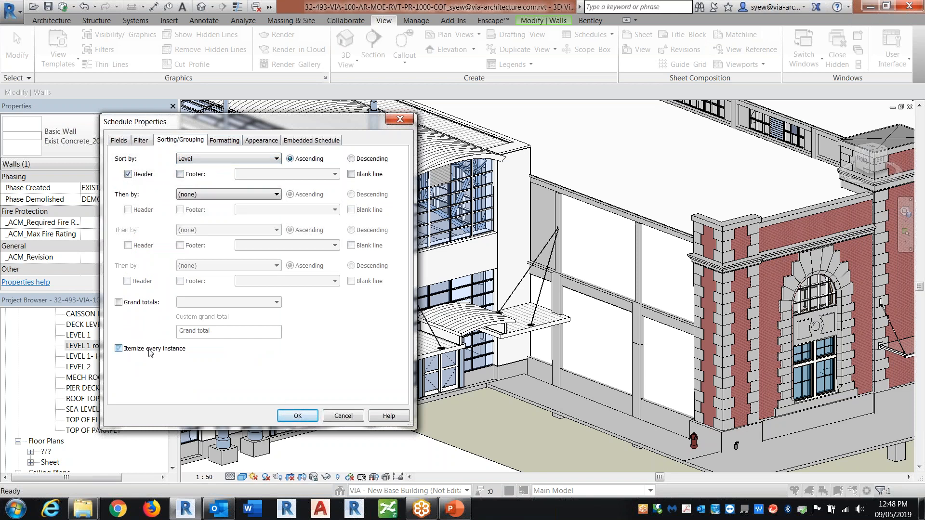
{"action": "left_click", "coordinate": [298, 415]}
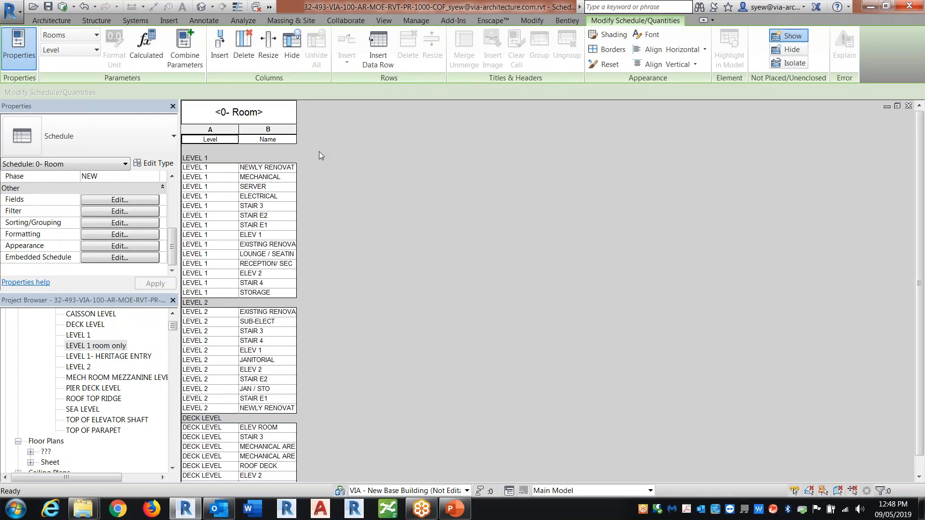
Set the room schedule's Phase to EXISTING and, after comparing the rooms, to TENANT IMPROVEMENT
{"action": "scroll", "coordinate": [319, 152], "scroll_direction": "down", "scroll_amount": 1}
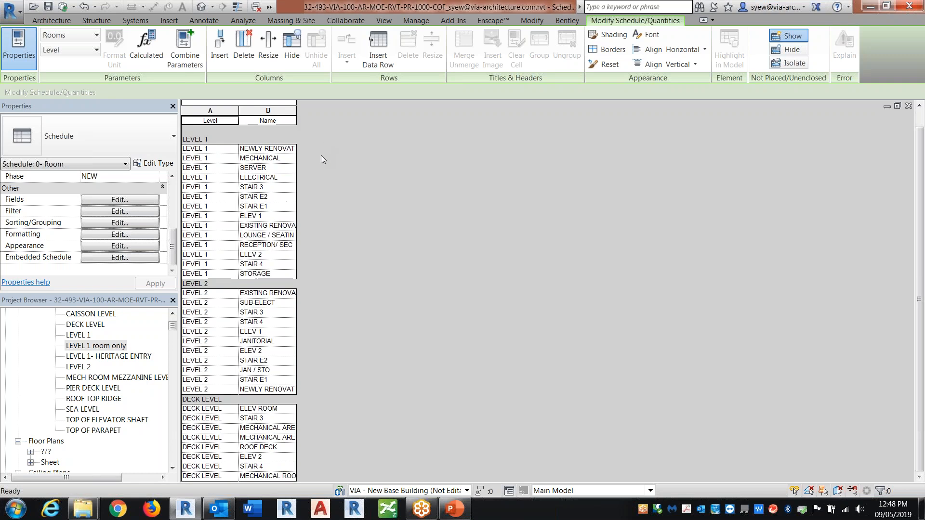
{"action": "scroll", "coordinate": [145, 190], "scroll_direction": "up", "scroll_amount": 1}
{"action": "left_click", "coordinate": [154, 177]}
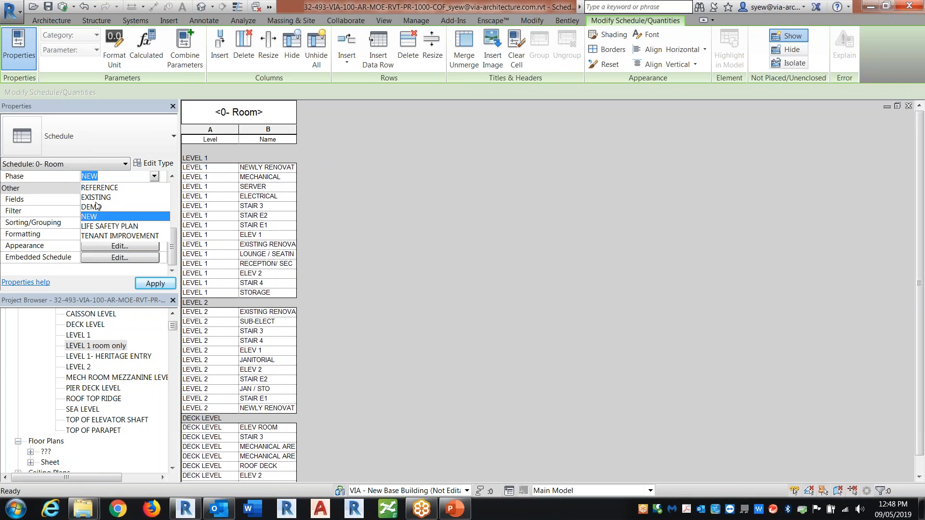
{"action": "left_click", "coordinate": [96, 197]}
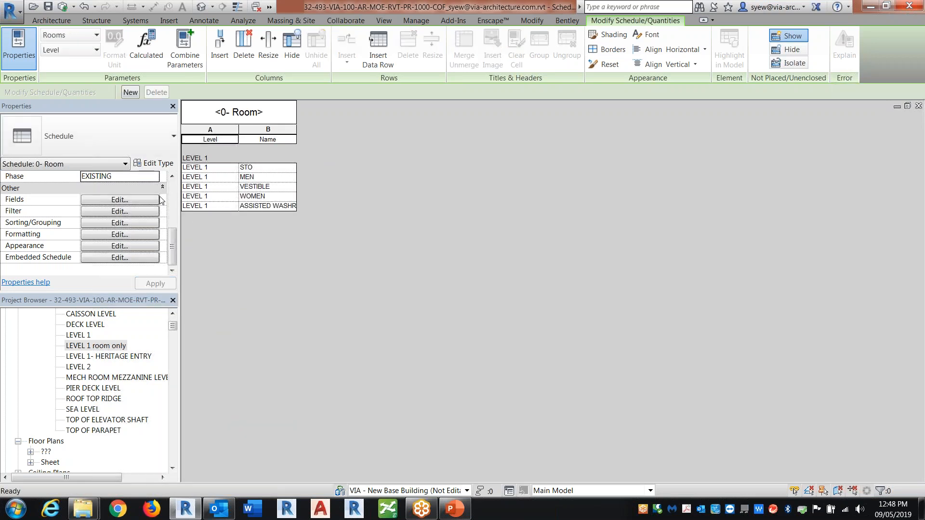
{"action": "left_click", "coordinate": [154, 177]}
{"action": "left_click", "coordinate": [111, 236]}
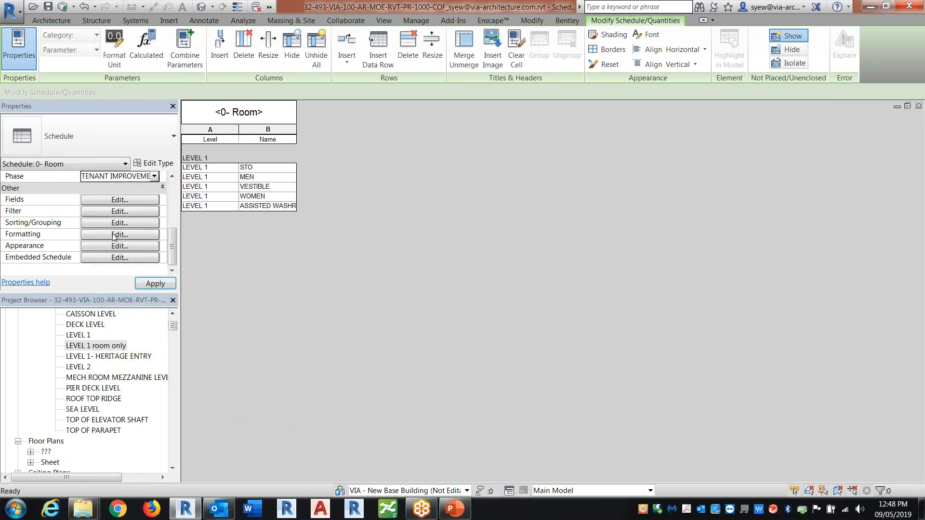
Switch the room schedule's Phase to EXISTING and back to NEW to compare the listed rooms
{"action": "left_click", "coordinate": [156, 180]}
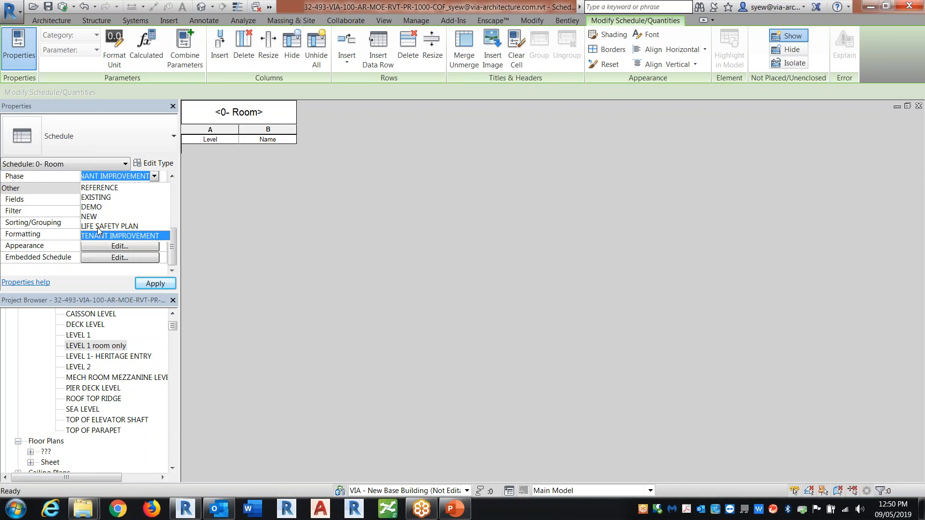
{"action": "left_click", "coordinate": [100, 199]}
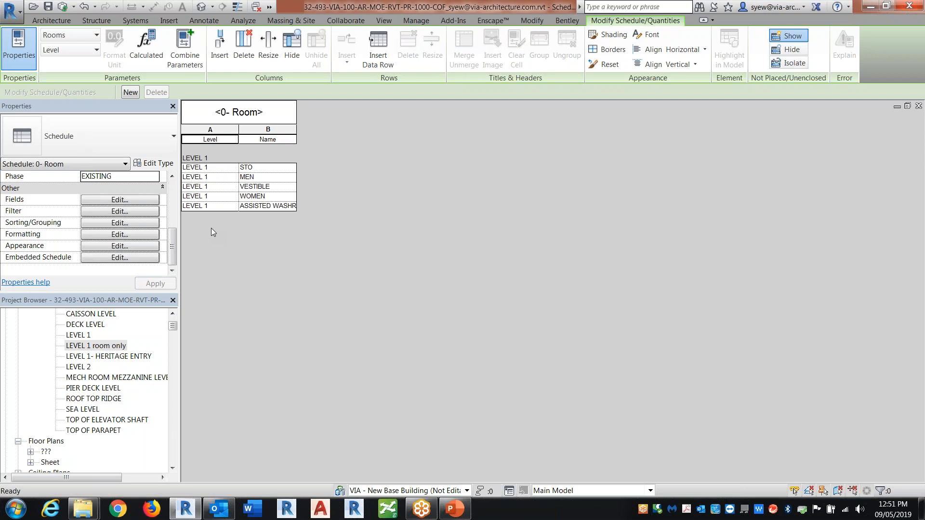
{"action": "left_click", "coordinate": [120, 176]}
{"action": "left_click", "coordinate": [154, 176]}
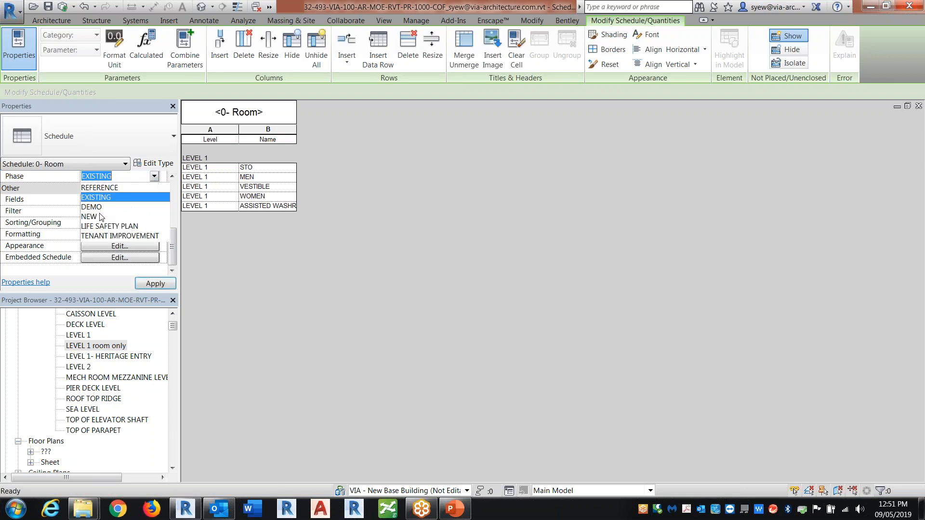
{"action": "left_click", "coordinate": [90, 216]}
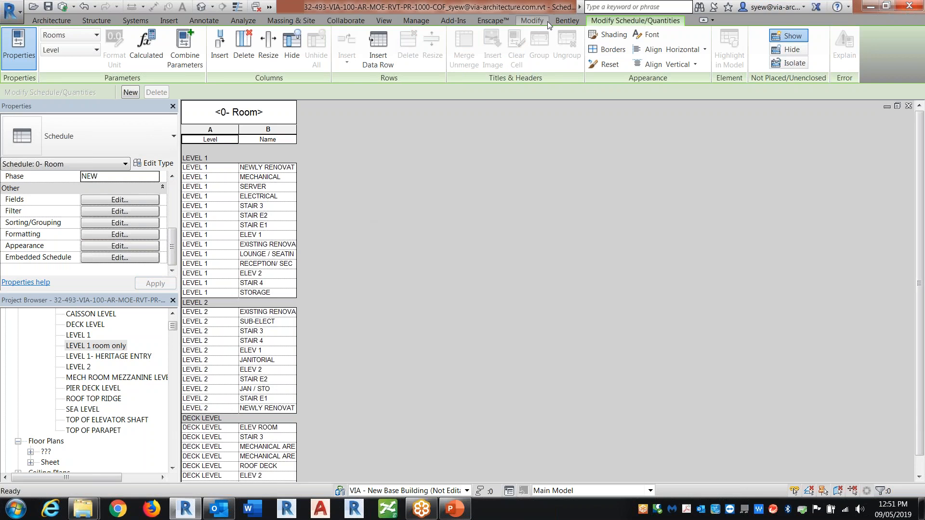
Open the LEVEL 1 structural plan and examine the washroom rooms between grids 55' and 57'
{"action": "double_click", "coordinate": [77, 336]}
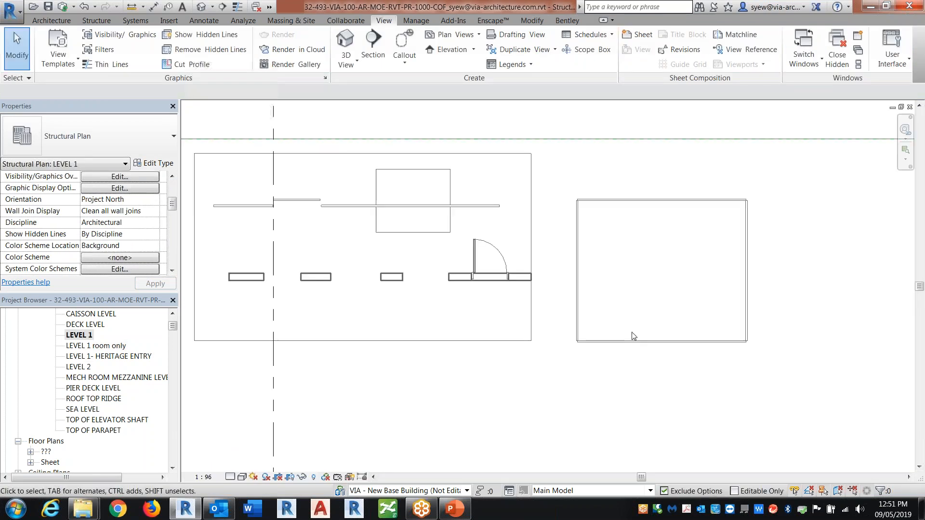
{"action": "scroll", "coordinate": [486, 227], "scroll_direction": "down", "scroll_amount": 4}
{"action": "scroll", "coordinate": [485, 221], "scroll_direction": "down", "scroll_amount": 4}
{"action": "scroll", "coordinate": [462, 356], "scroll_direction": "up", "scroll_amount": 6}
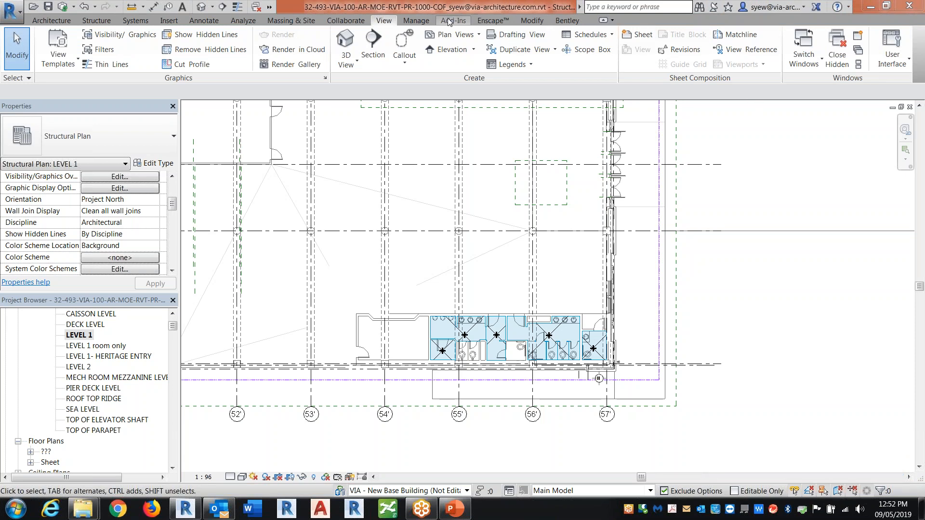
Dismiss the save reminder and review the project phases, phase filters and graphic overrides in the Phasing settings
{"action": "left_click", "coordinate": [416, 20]}
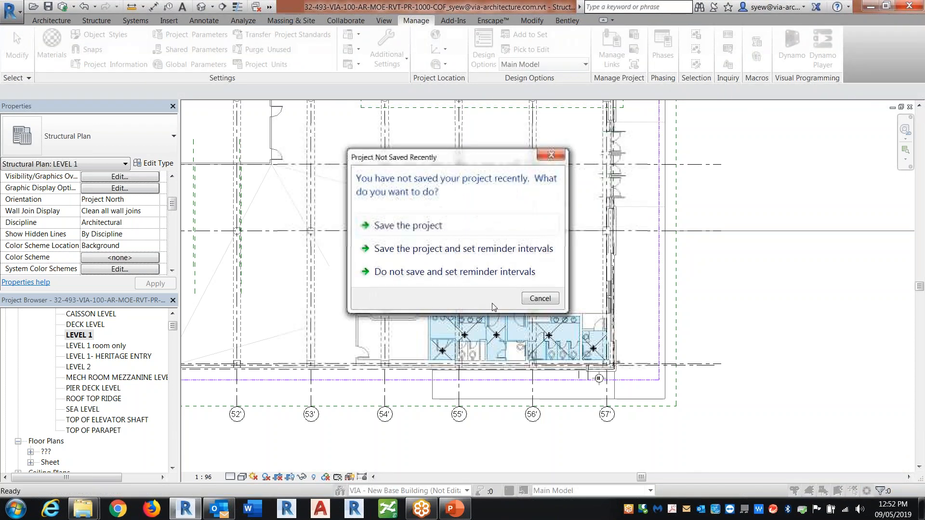
{"action": "left_click", "coordinate": [531, 296]}
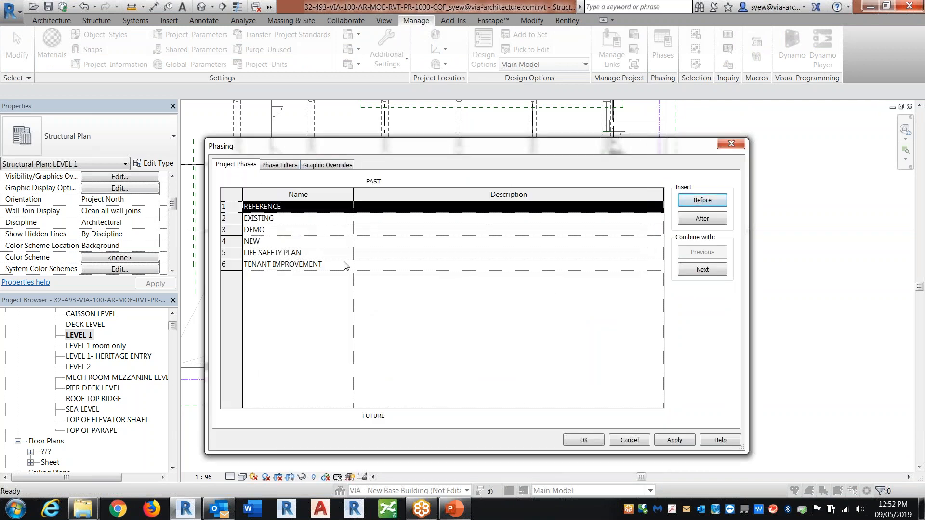
{"action": "left_click", "coordinate": [288, 166]}
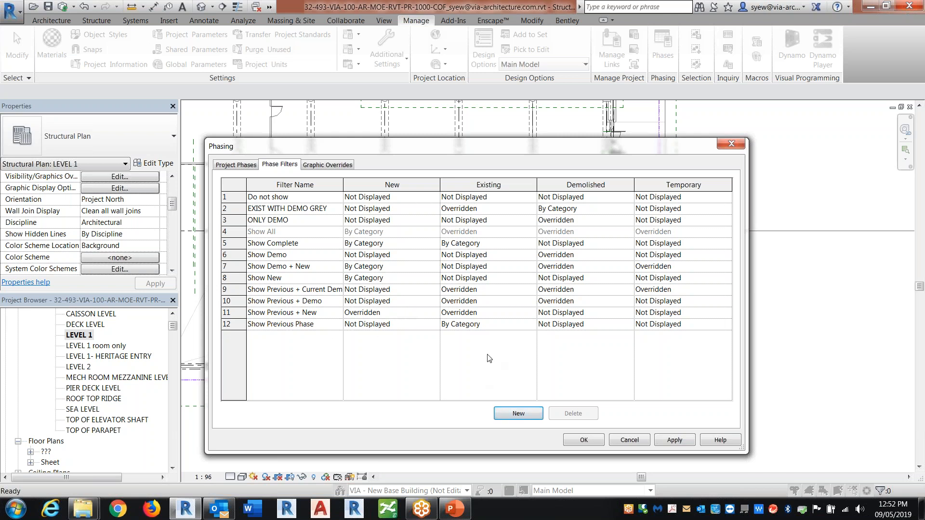
{"action": "left_click", "coordinate": [323, 165]}
{"action": "left_click", "coordinate": [269, 164]}
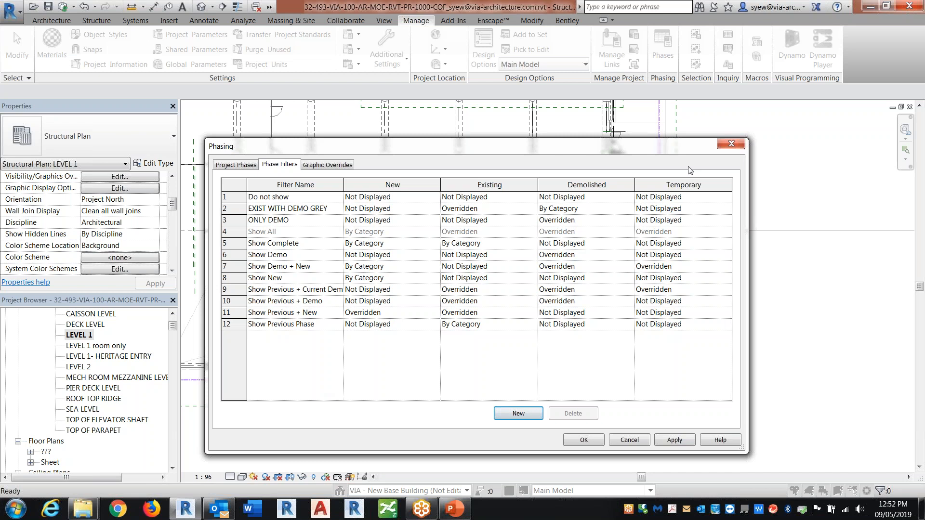
{"action": "left_click", "coordinate": [730, 144]}
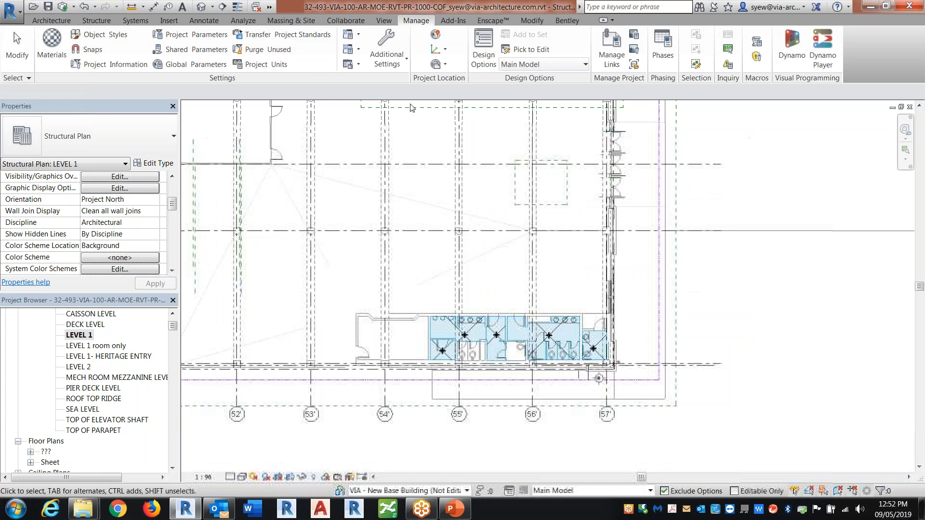
Try Transfer Project Standards from the linked MOS model, locating Phase Settings and selecting all items, and cancel the transfer
{"action": "left_click", "coordinate": [277, 35]}
{"action": "left_click", "coordinate": [554, 200]}
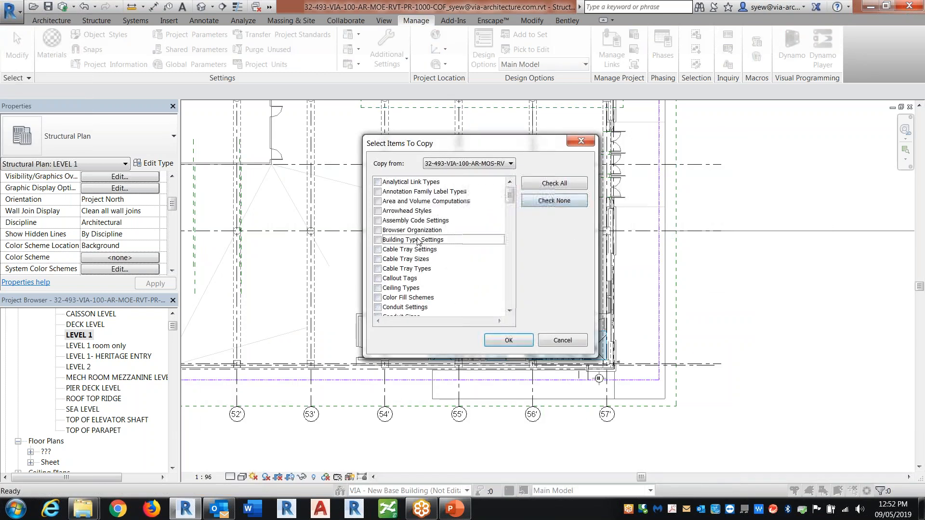
{"action": "scroll", "coordinate": [418, 240], "scroll_direction": "down", "scroll_amount": 10}
{"action": "scroll", "coordinate": [418, 239], "scroll_direction": "down", "scroll_amount": 1}
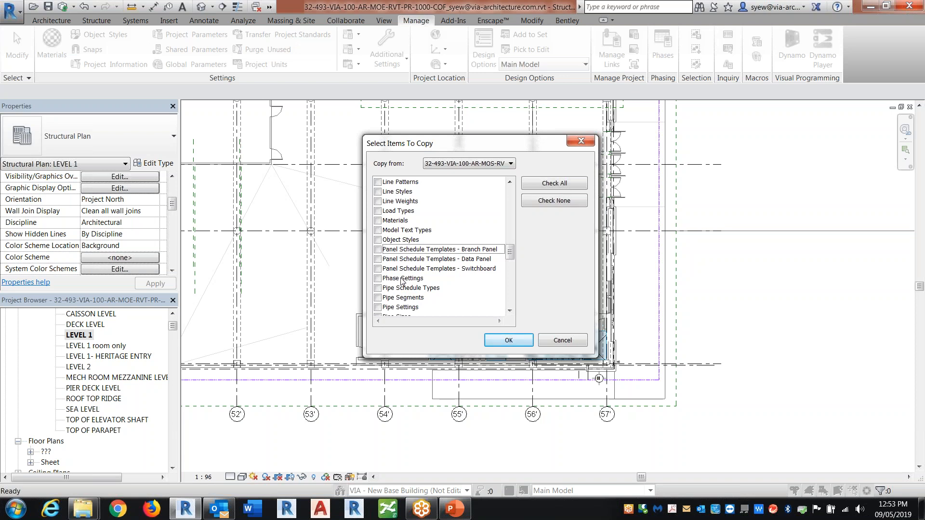
{"action": "left_click", "coordinate": [553, 184]}
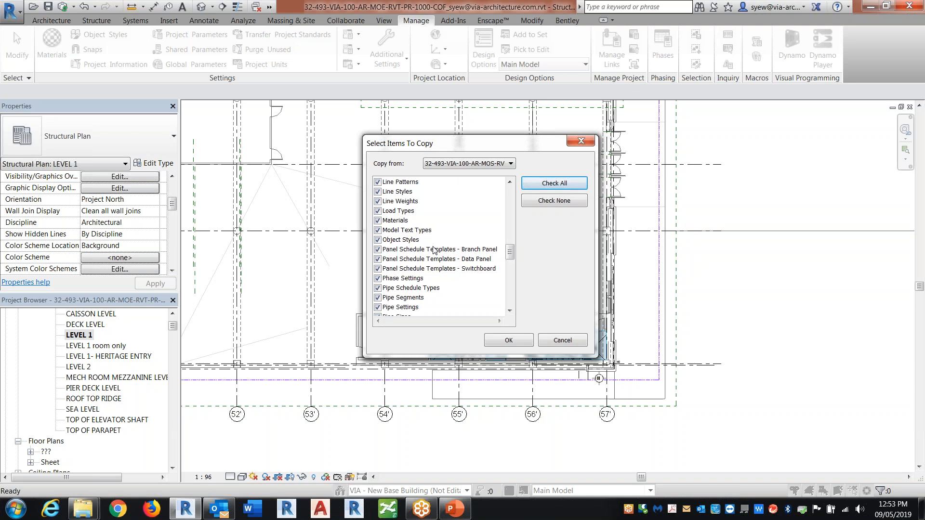
{"action": "left_click", "coordinate": [560, 338]}
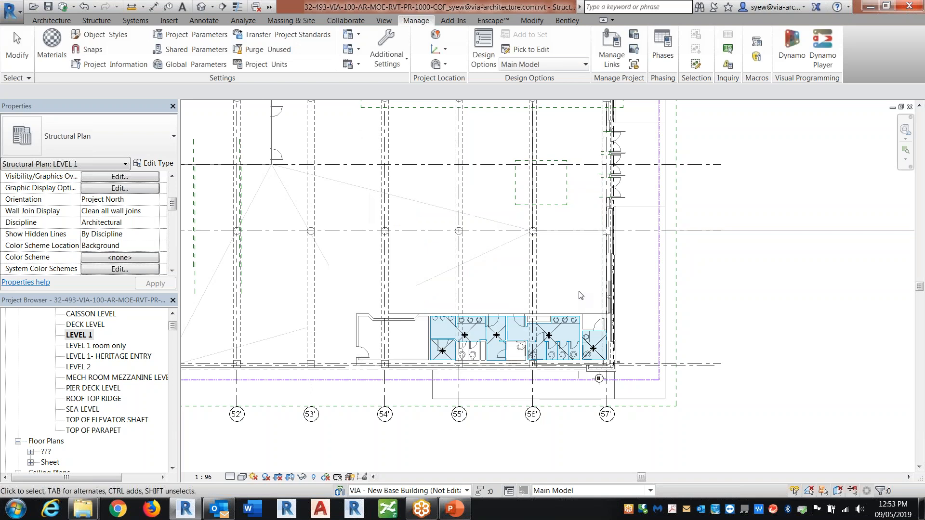
Inspect the Show All entry among the project's phase filters and close the Phasing settings
{"action": "left_click", "coordinate": [662, 49]}
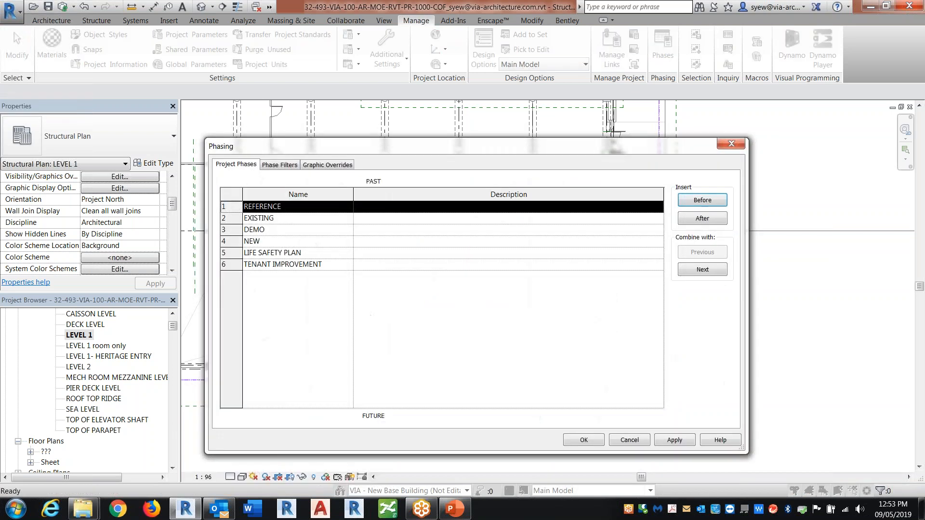
{"action": "left_click", "coordinate": [279, 165]}
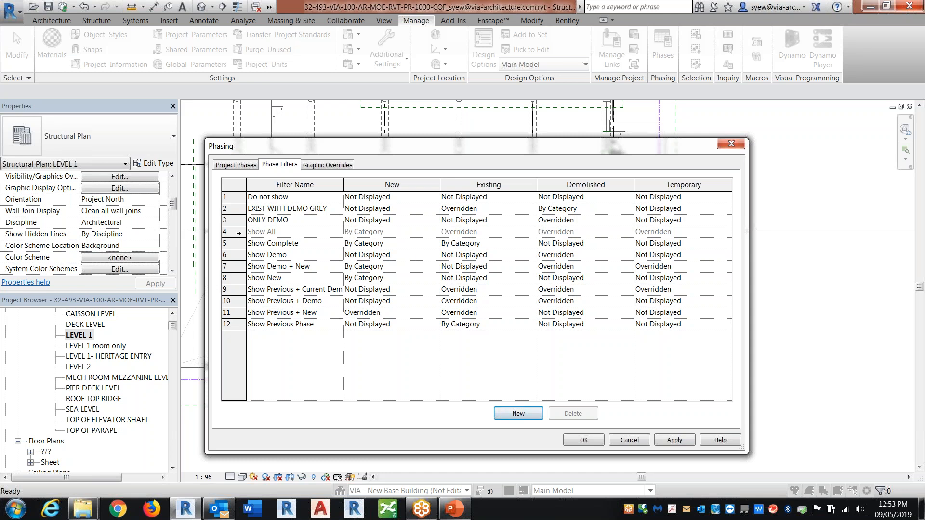
{"action": "left_click", "coordinate": [236, 232]}
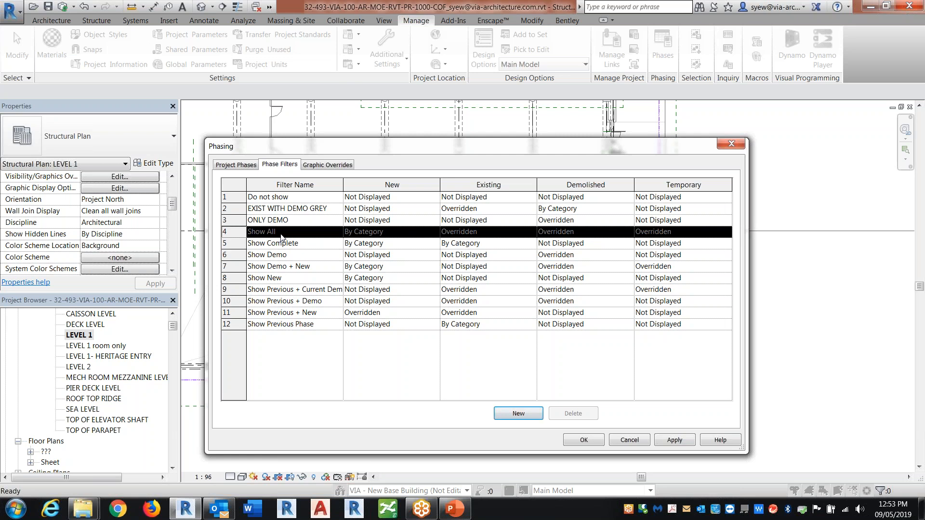
{"action": "left_click", "coordinate": [731, 144]}
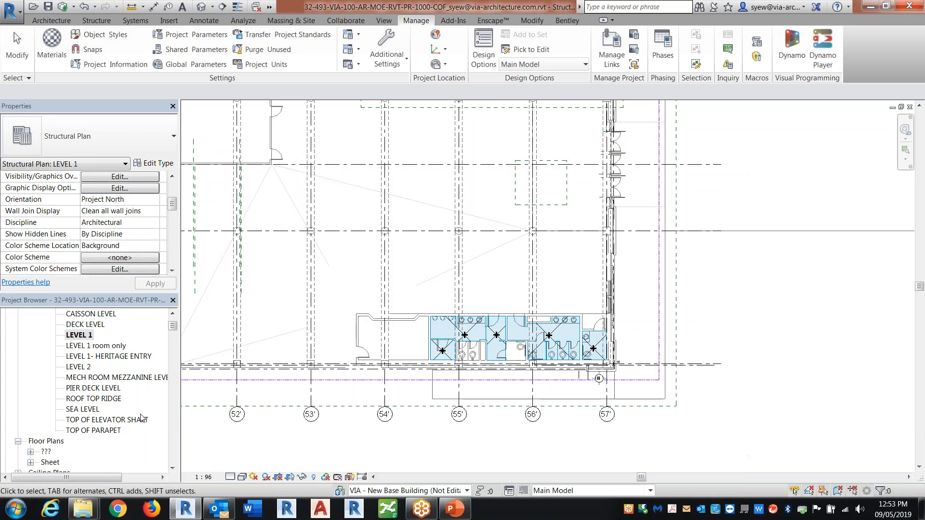
Open the 3D view Structure View 2 for the existing columns
{"action": "left_click", "coordinate": [141, 412]}
{"action": "scroll", "coordinate": [145, 398], "scroll_direction": "down", "scroll_amount": 7}
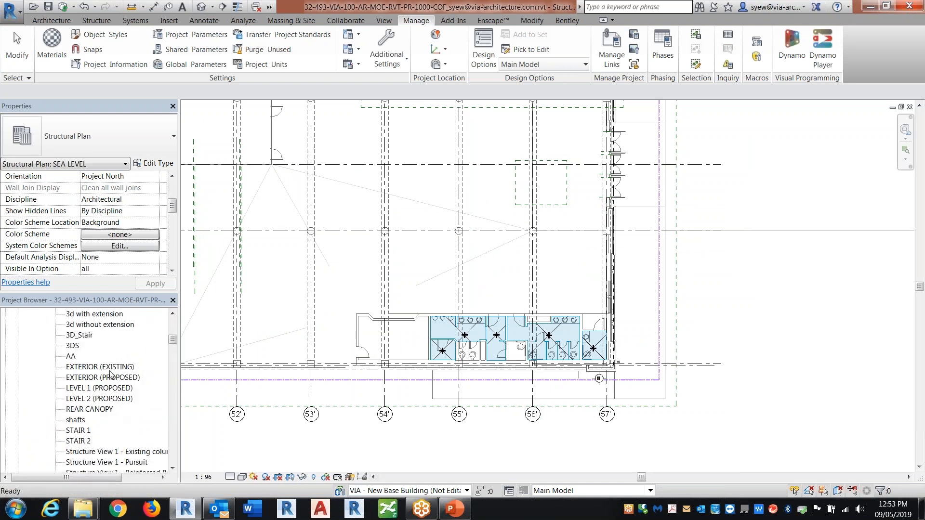
{"action": "scroll", "coordinate": [136, 420], "scroll_direction": "down", "scroll_amount": 2}
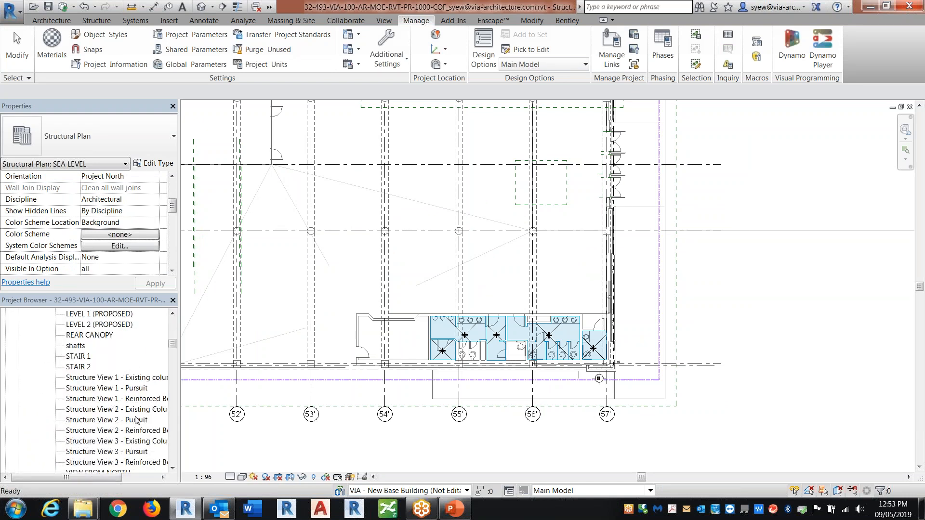
{"action": "scroll", "coordinate": [136, 420], "scroll_direction": "down", "scroll_amount": 1}
{"action": "double_click", "coordinate": [123, 378]}
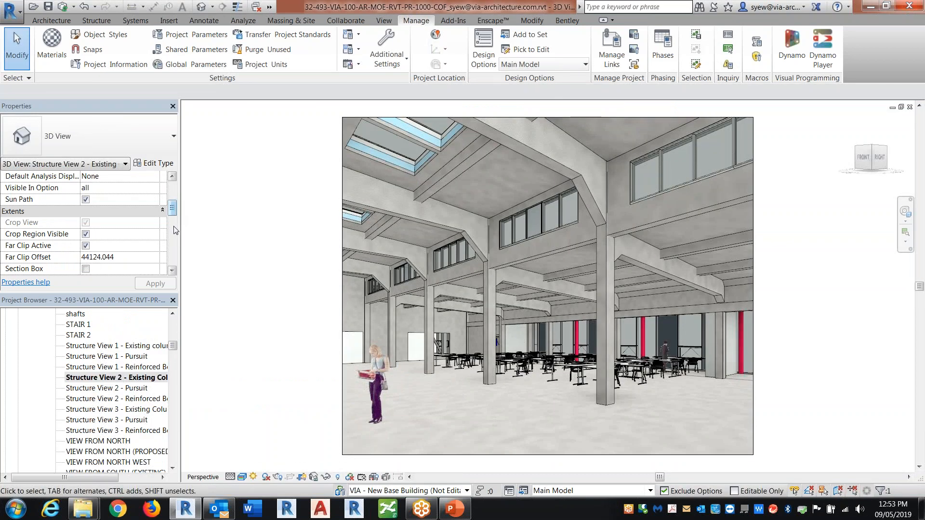
Set the Phase Filter of the Structure View 2 perspective to Show All
{"action": "scroll", "coordinate": [169, 241], "scroll_direction": "down", "scroll_amount": 8}
{"action": "scroll", "coordinate": [164, 225], "scroll_direction": "up", "scroll_amount": 2}
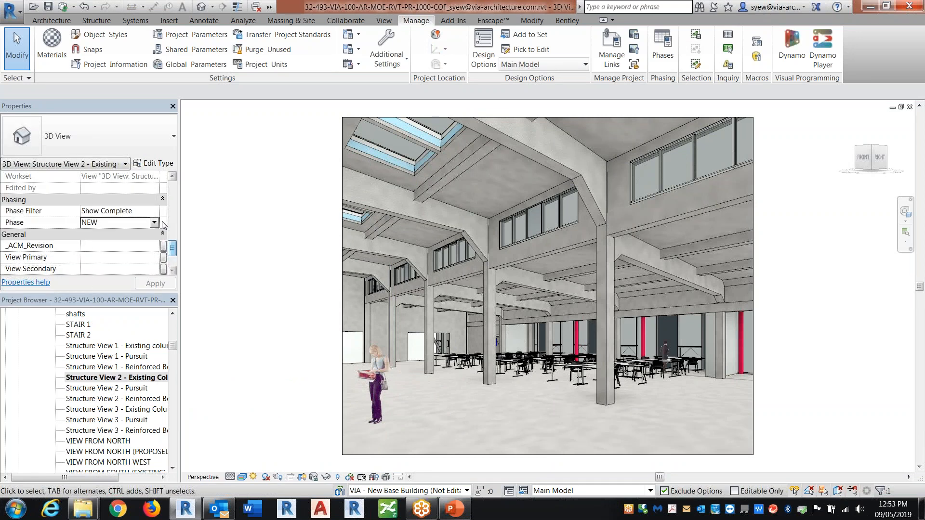
{"action": "left_click", "coordinate": [154, 210]}
{"action": "left_click", "coordinate": [108, 265]}
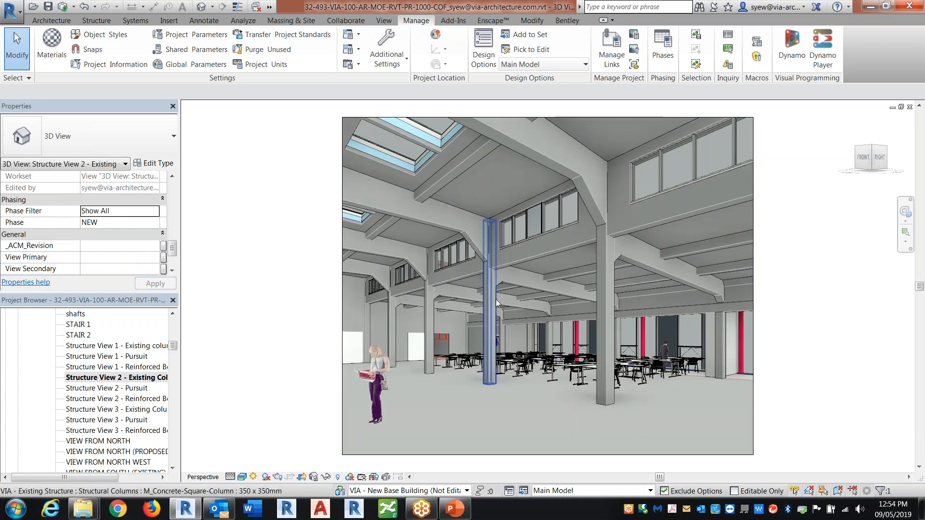
Switch the perspective view's Phase Filter to Show Previous + New
{"action": "left_click", "coordinate": [155, 212]}
{"action": "scroll", "coordinate": [140, 250], "scroll_direction": "down", "scroll_amount": 1}
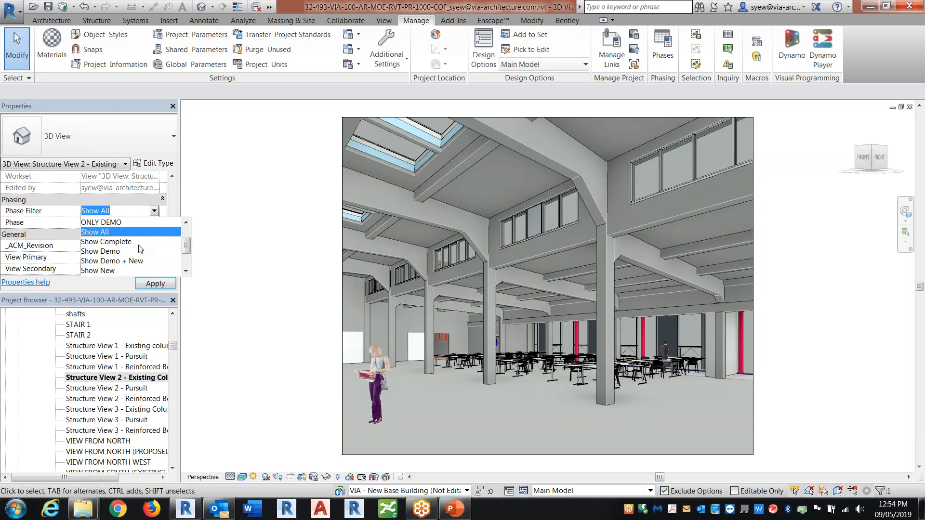
{"action": "scroll", "coordinate": [128, 262], "scroll_direction": "down", "scroll_amount": 1}
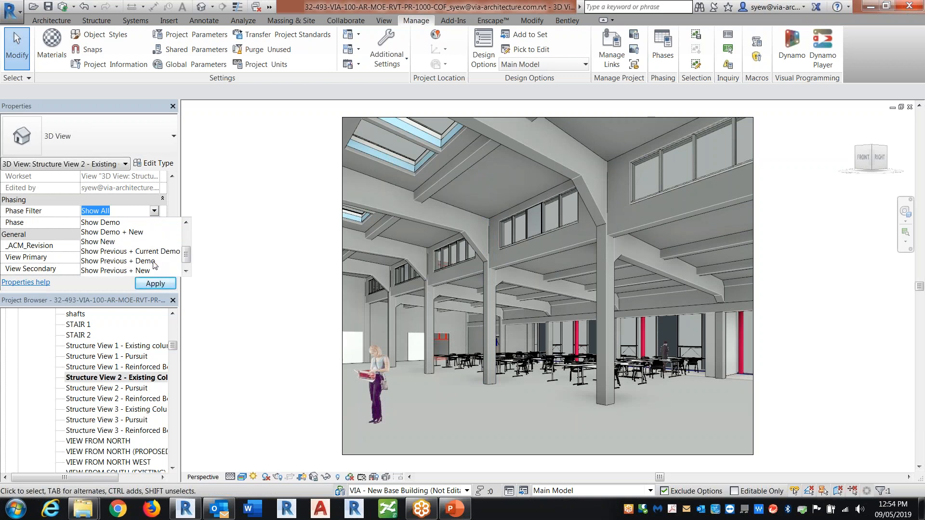
{"action": "left_click", "coordinate": [128, 271]}
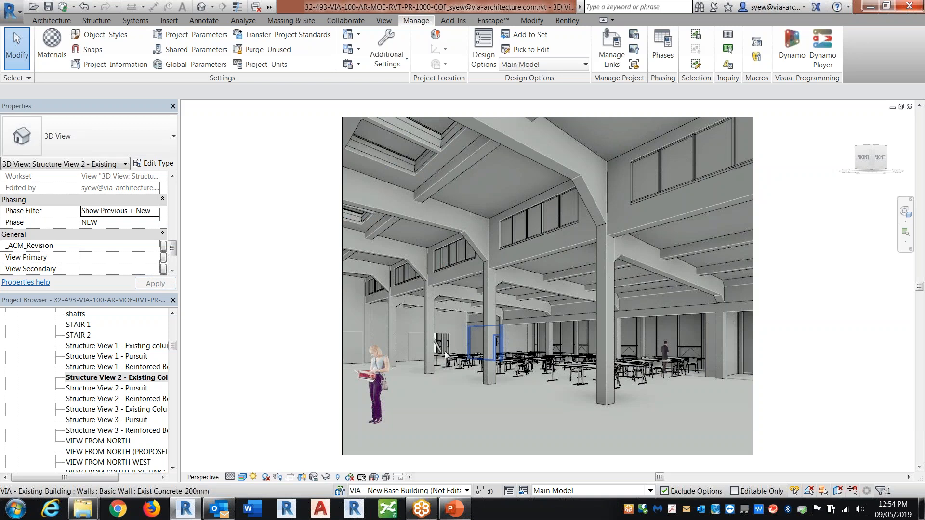
Set the perspective view's Phase Filter back to Show Complete and review the available filter options
{"action": "left_click", "coordinate": [155, 214]}
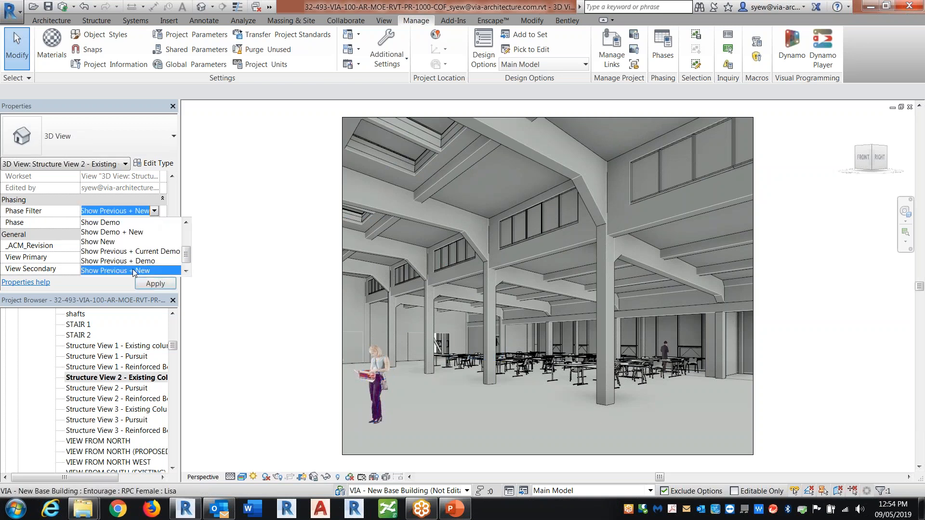
{"action": "scroll", "coordinate": [131, 256], "scroll_direction": "up", "scroll_amount": 3}
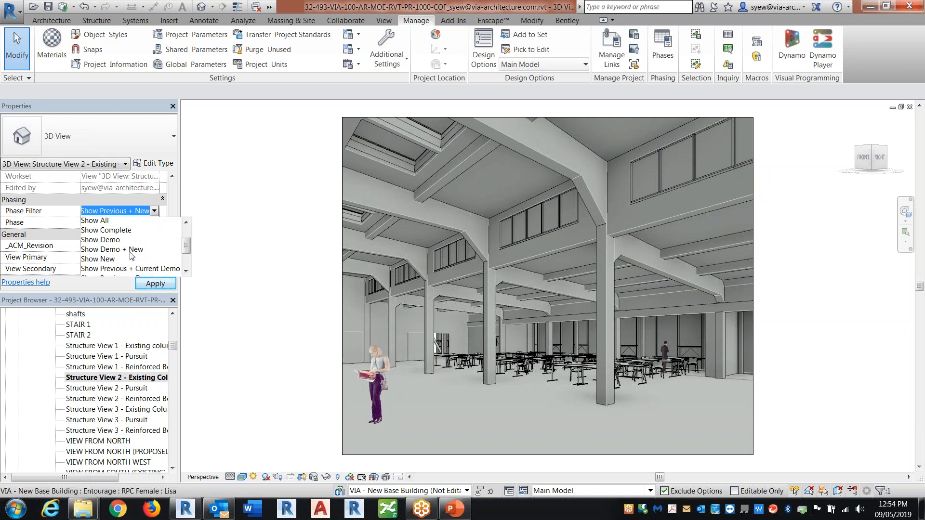
{"action": "left_click", "coordinate": [120, 270]}
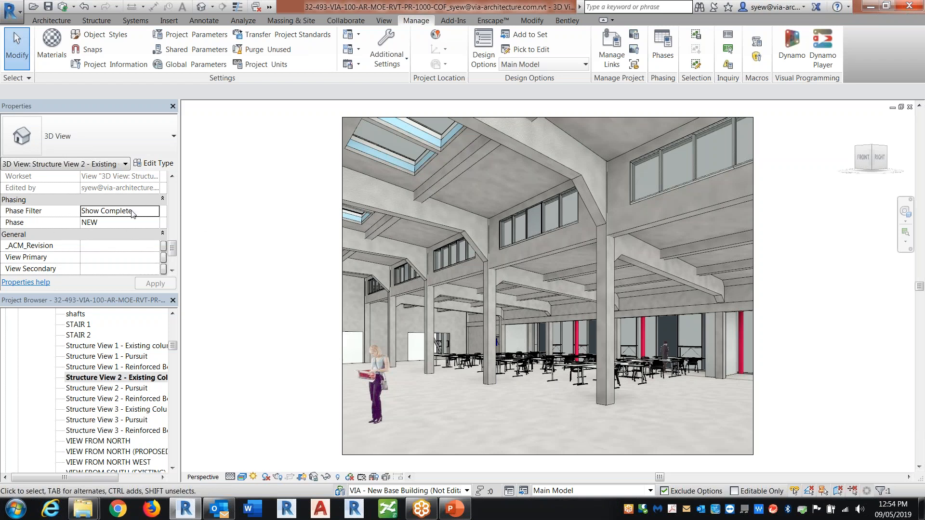
{"action": "left_click", "coordinate": [154, 212]}
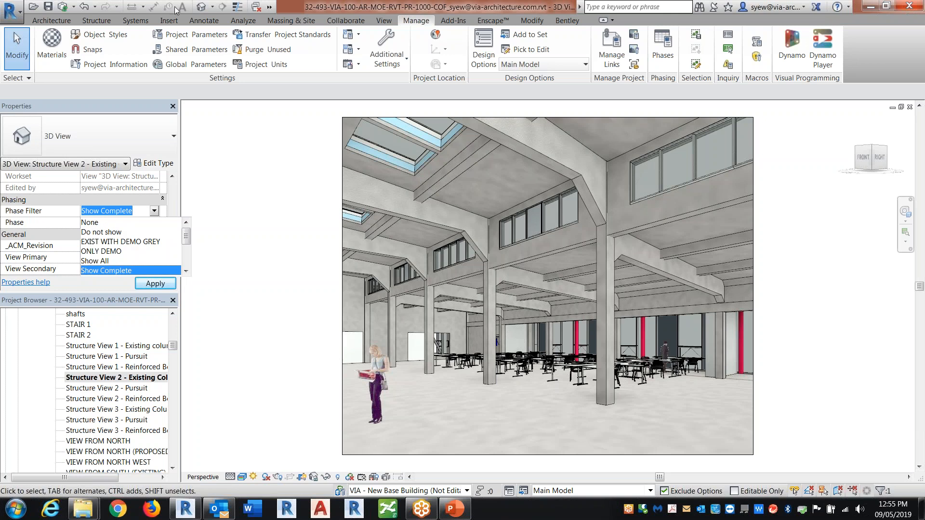
Open the default 3D view and set its Phase Filter to None
{"action": "left_click", "coordinate": [207, 6]}
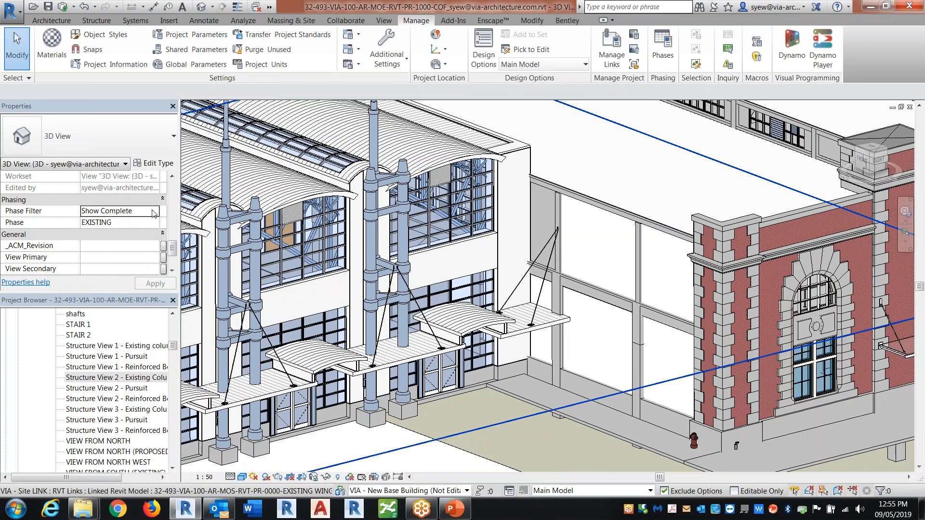
{"action": "left_click", "coordinate": [153, 212]}
{"action": "left_click", "coordinate": [100, 224]}
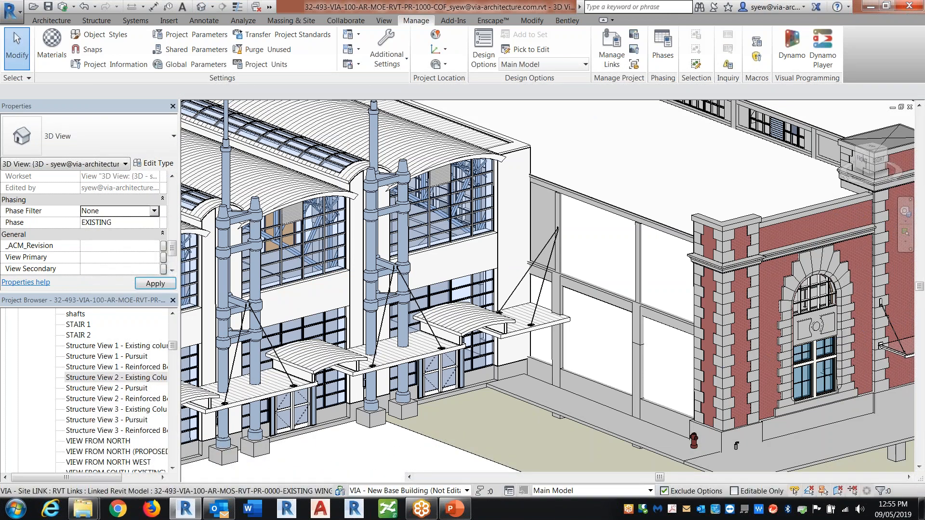
Examine the whole building in the 3D view and identify the linked model element on the large roof, then clear the selection
{"action": "scroll", "coordinate": [483, 219], "scroll_direction": "down", "scroll_amount": 2}
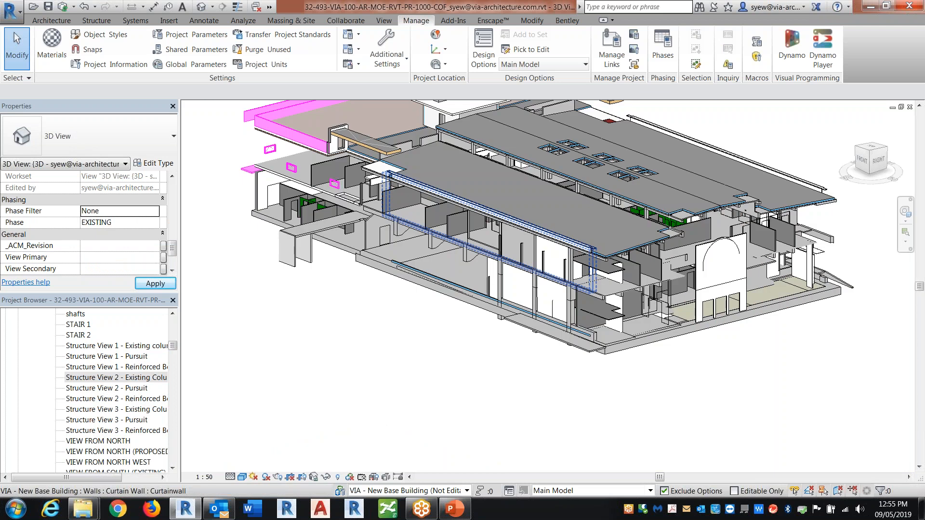
{"action": "scroll", "coordinate": [595, 383], "scroll_direction": "down", "scroll_amount": 1}
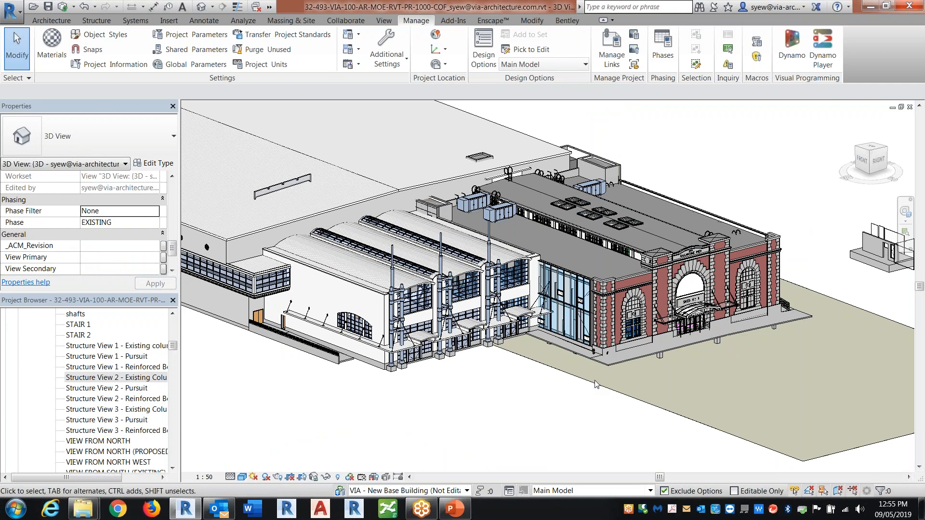
{"action": "left_click", "coordinate": [278, 188]}
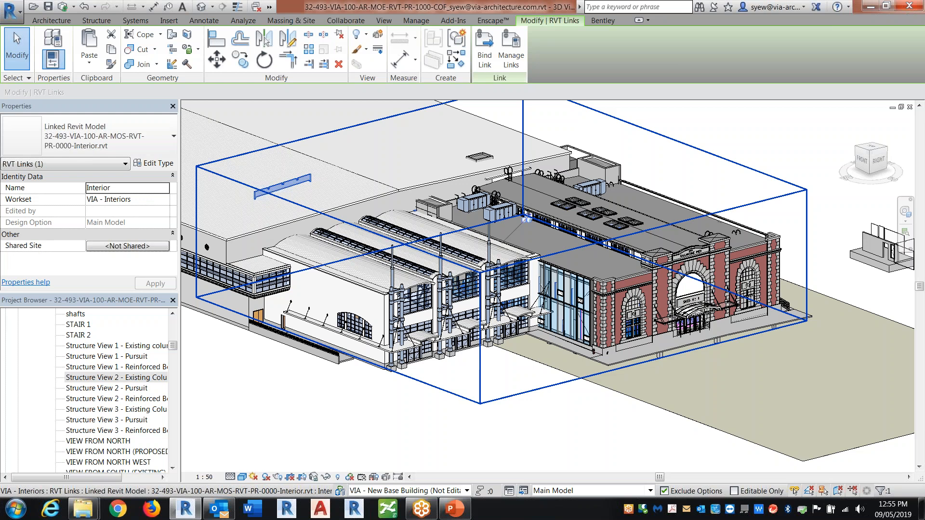
{"action": "left_click", "coordinate": [715, 135]}
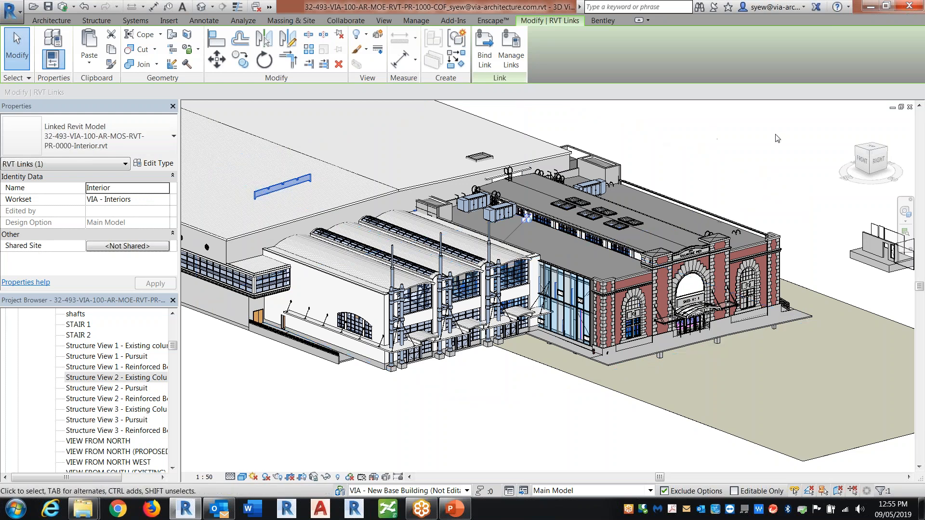